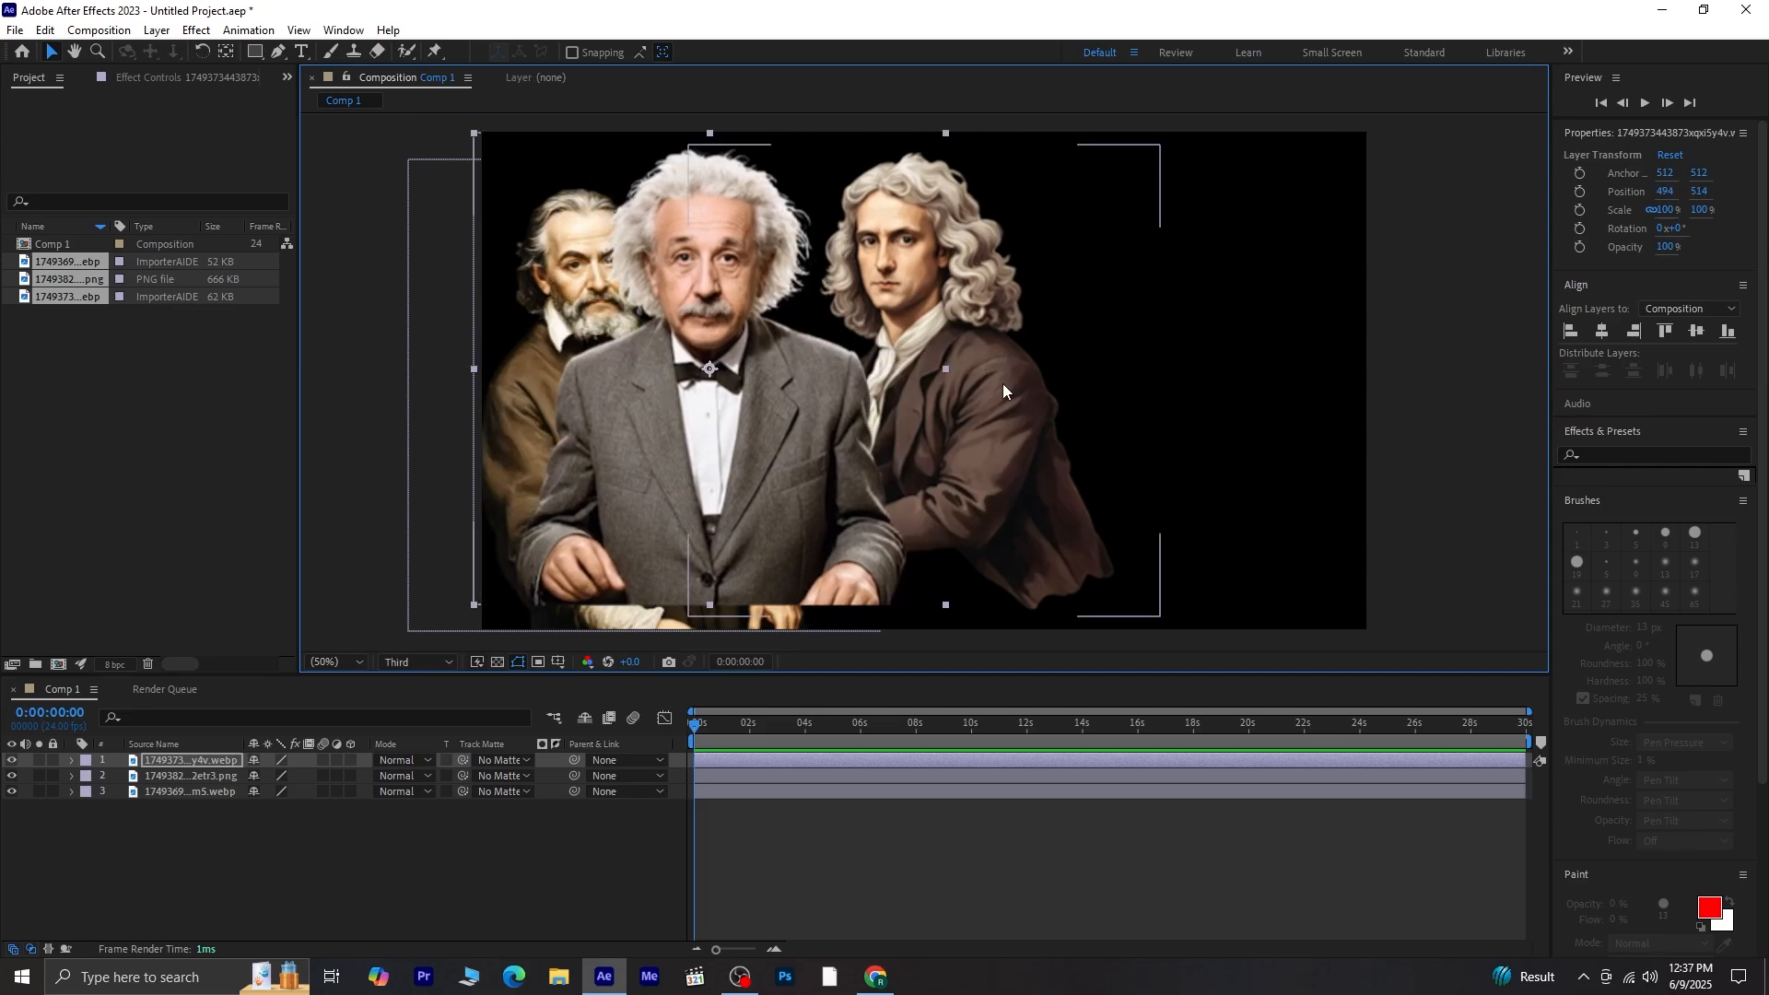
Step: Spread the overlapping portraits side by side, moving the curly-haired man to the right edge and the man in the grey suit to the centre
left_click_drag(1002, 383, 1292, 420)
left_click_drag(778, 434, 994, 463)
left_click(789, 849)
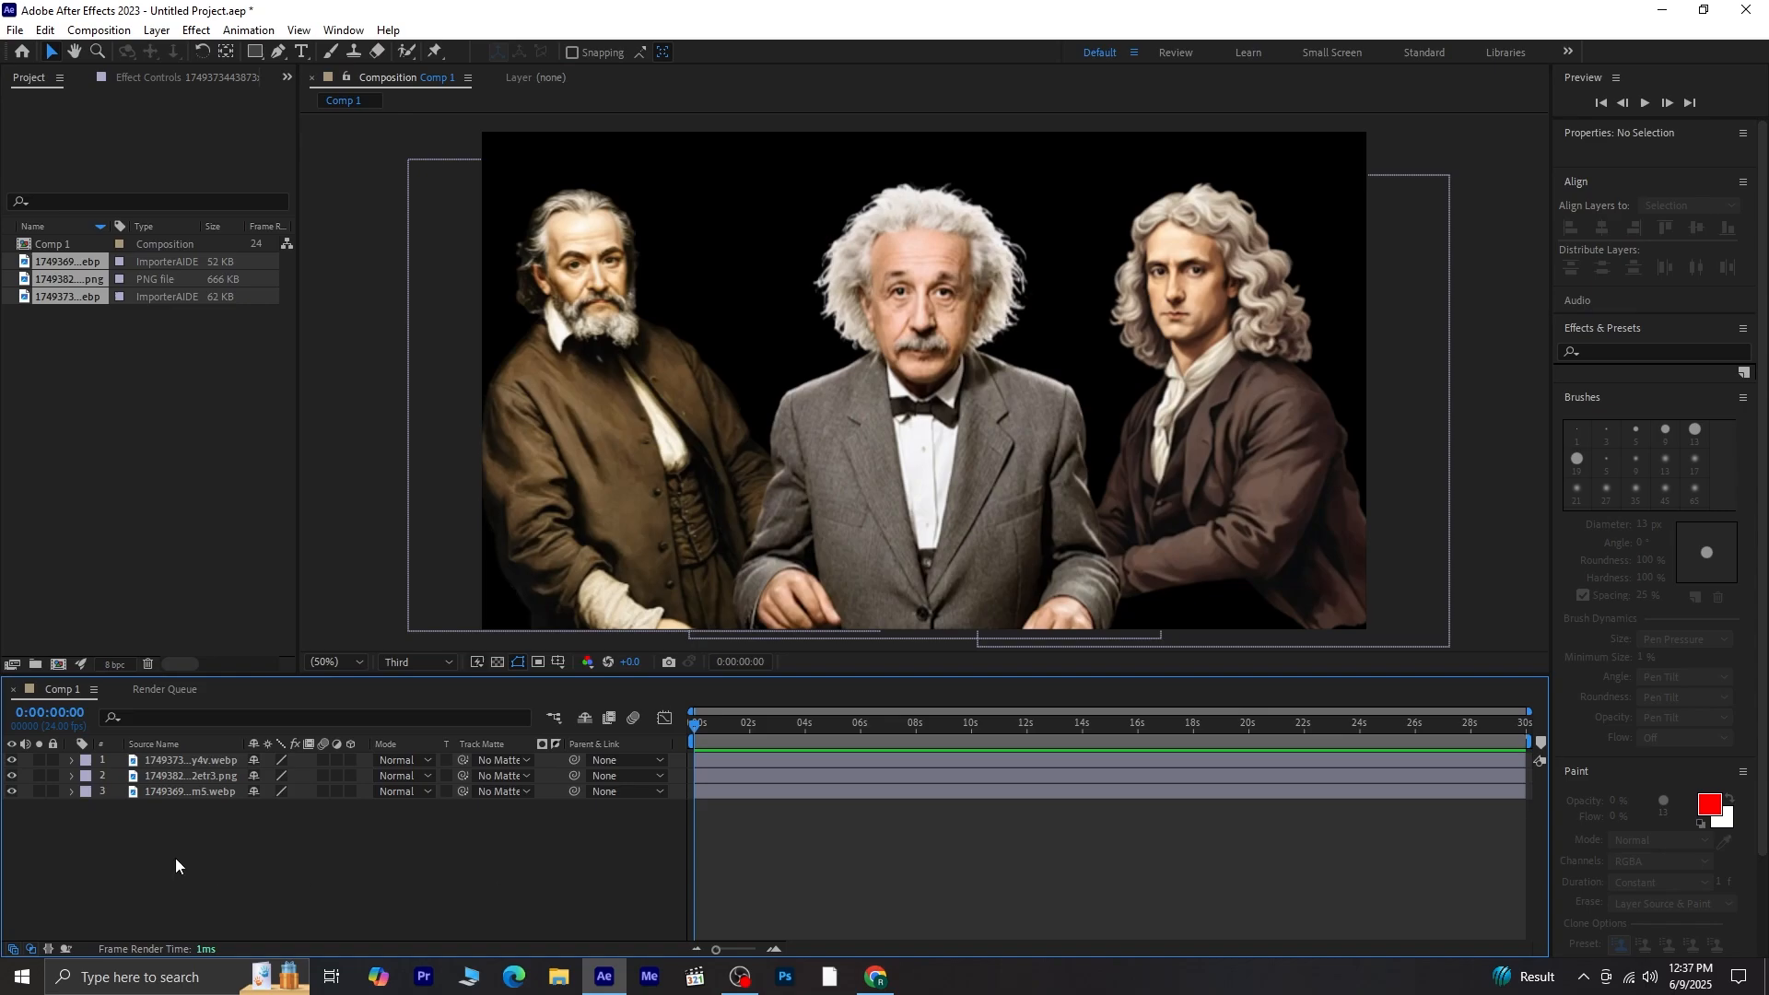
Step: Add a two-node camera named Camera 1 with the 15mm preset to the composition
right_click(323, 856)
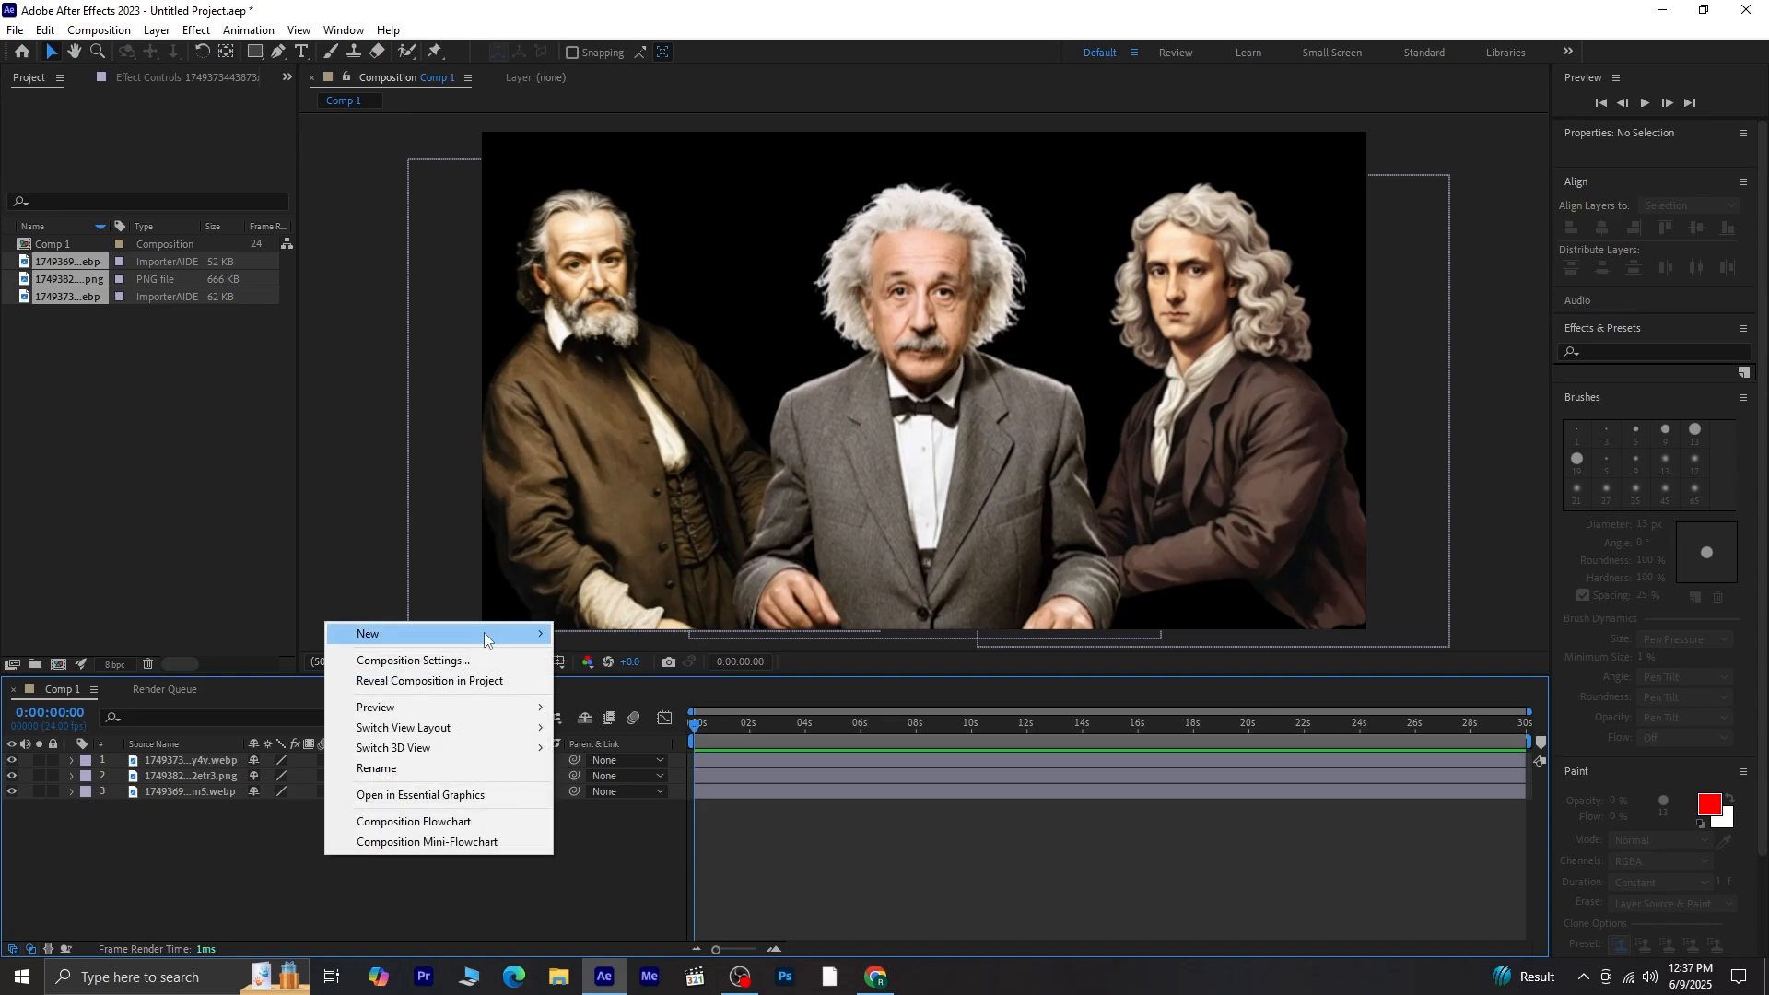
mouse_move(479, 638)
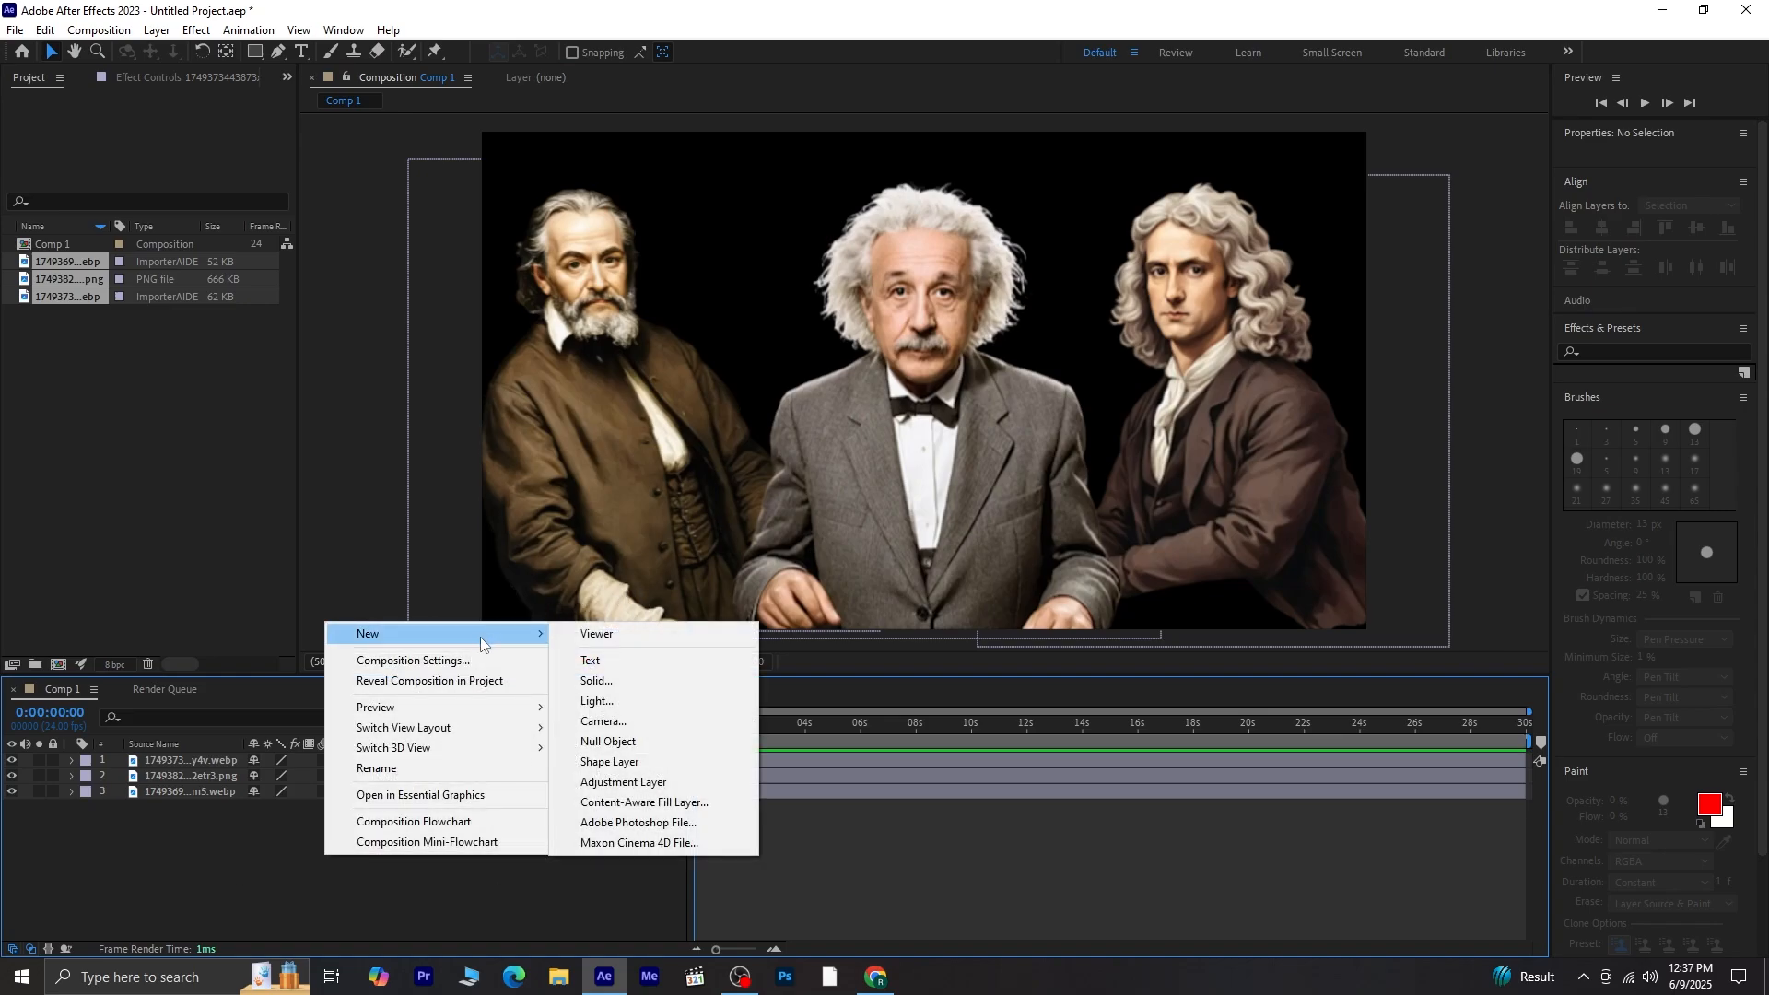
left_click(676, 720)
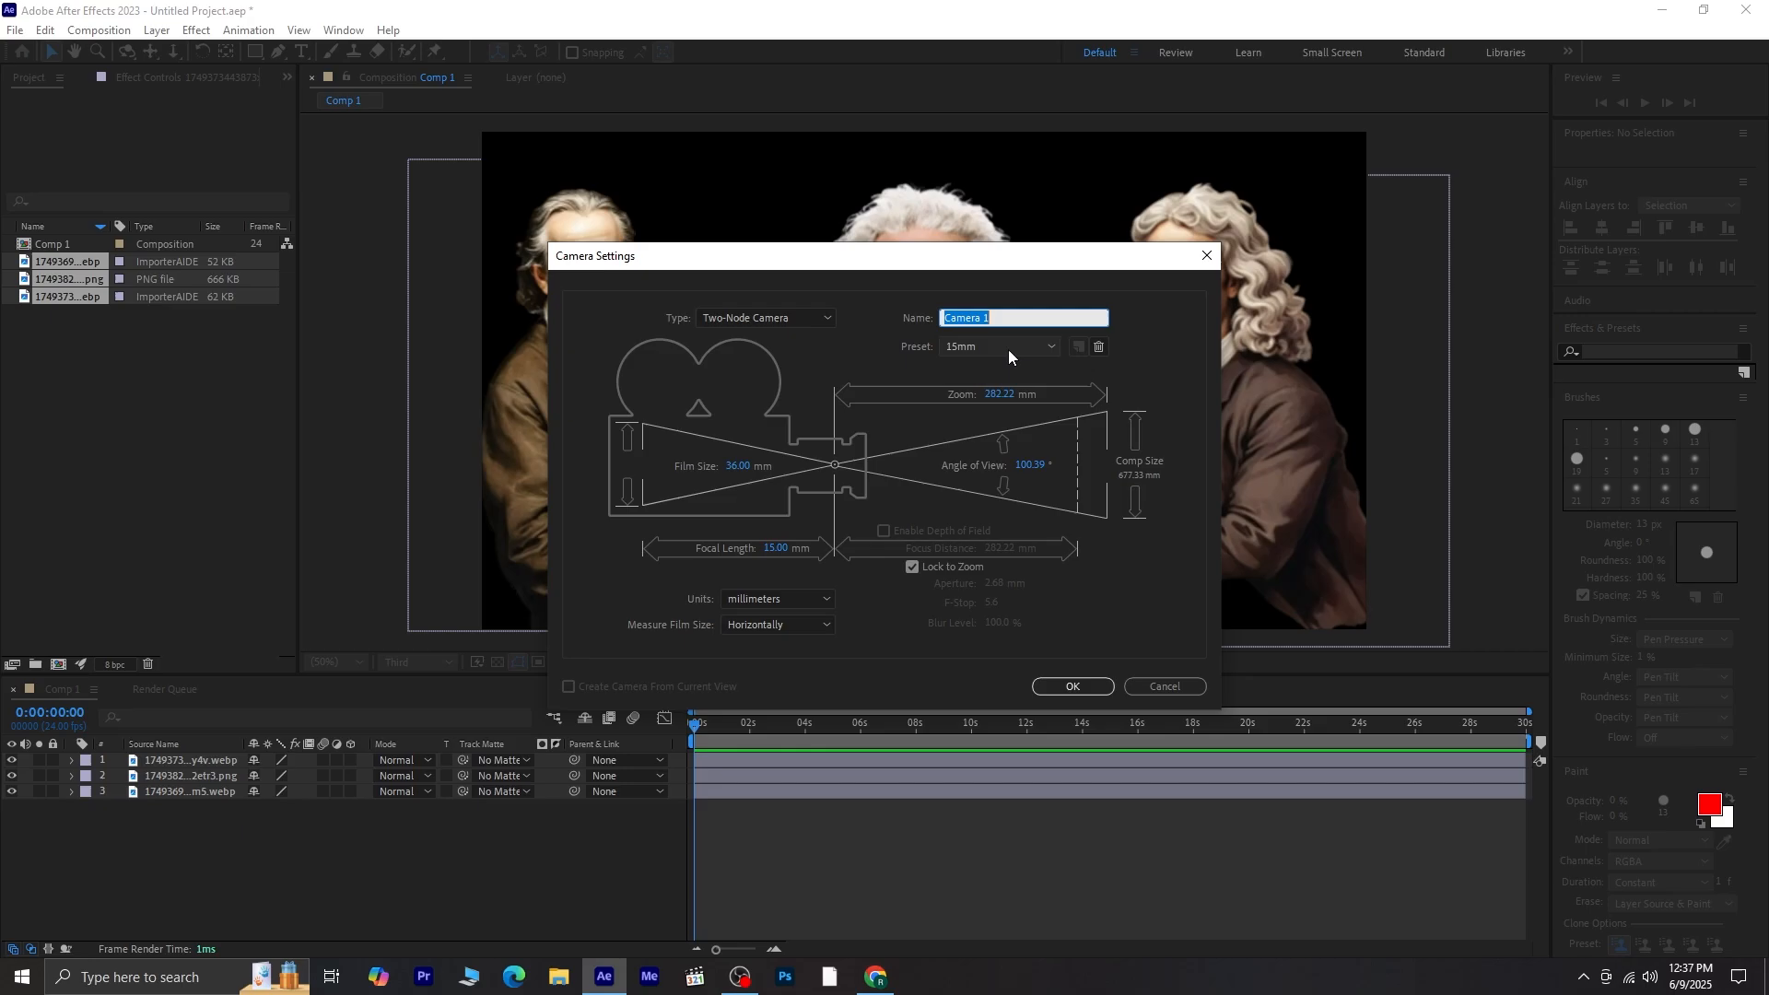
left_click(1094, 692)
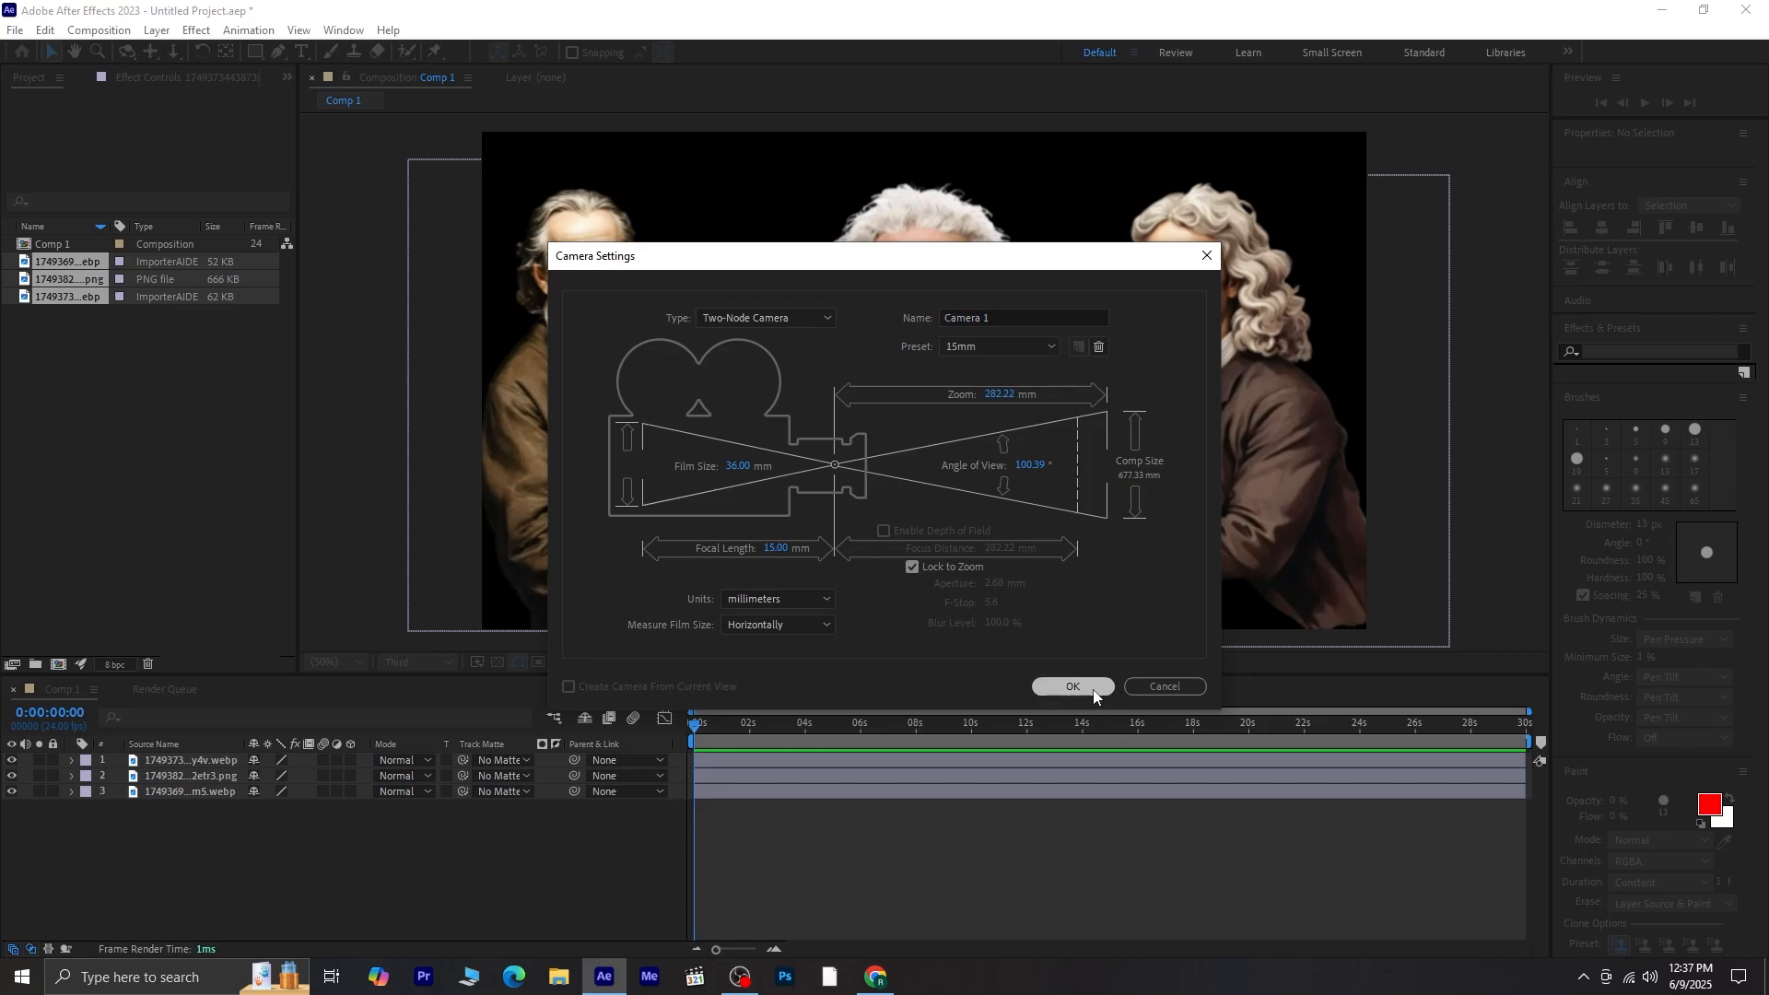
left_click(1035, 563)
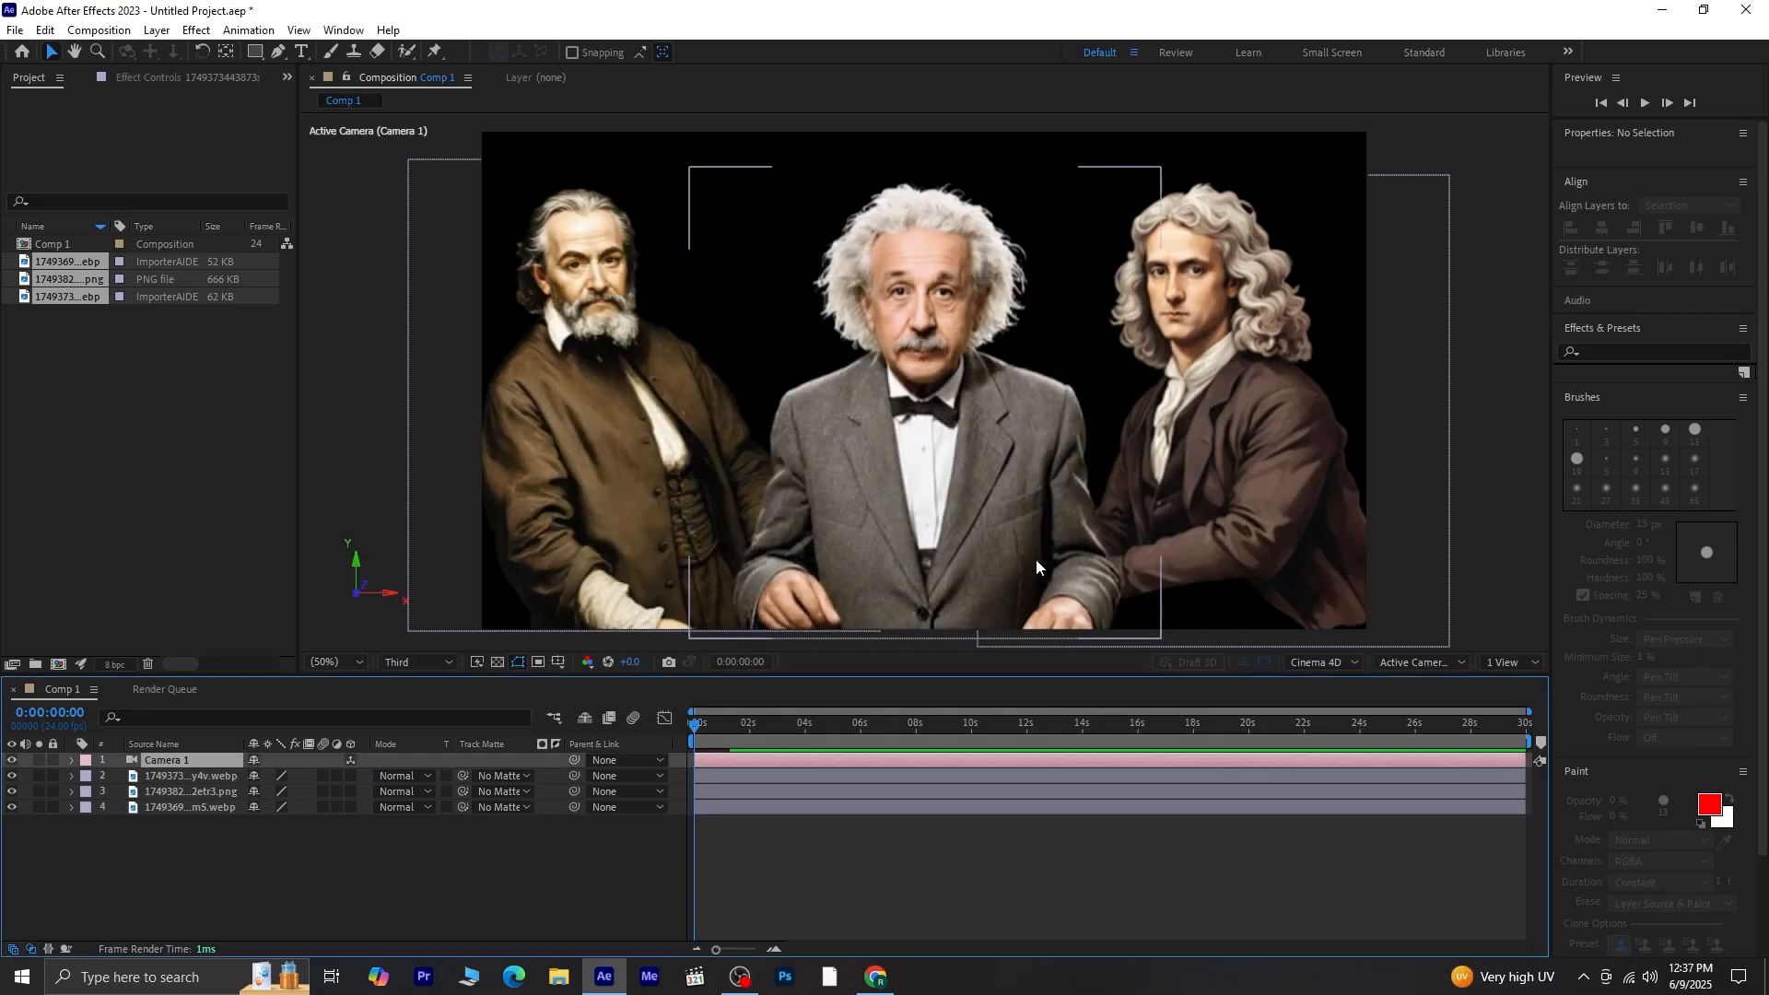
Step: Make all three portrait image layers 3D
left_click(351, 772)
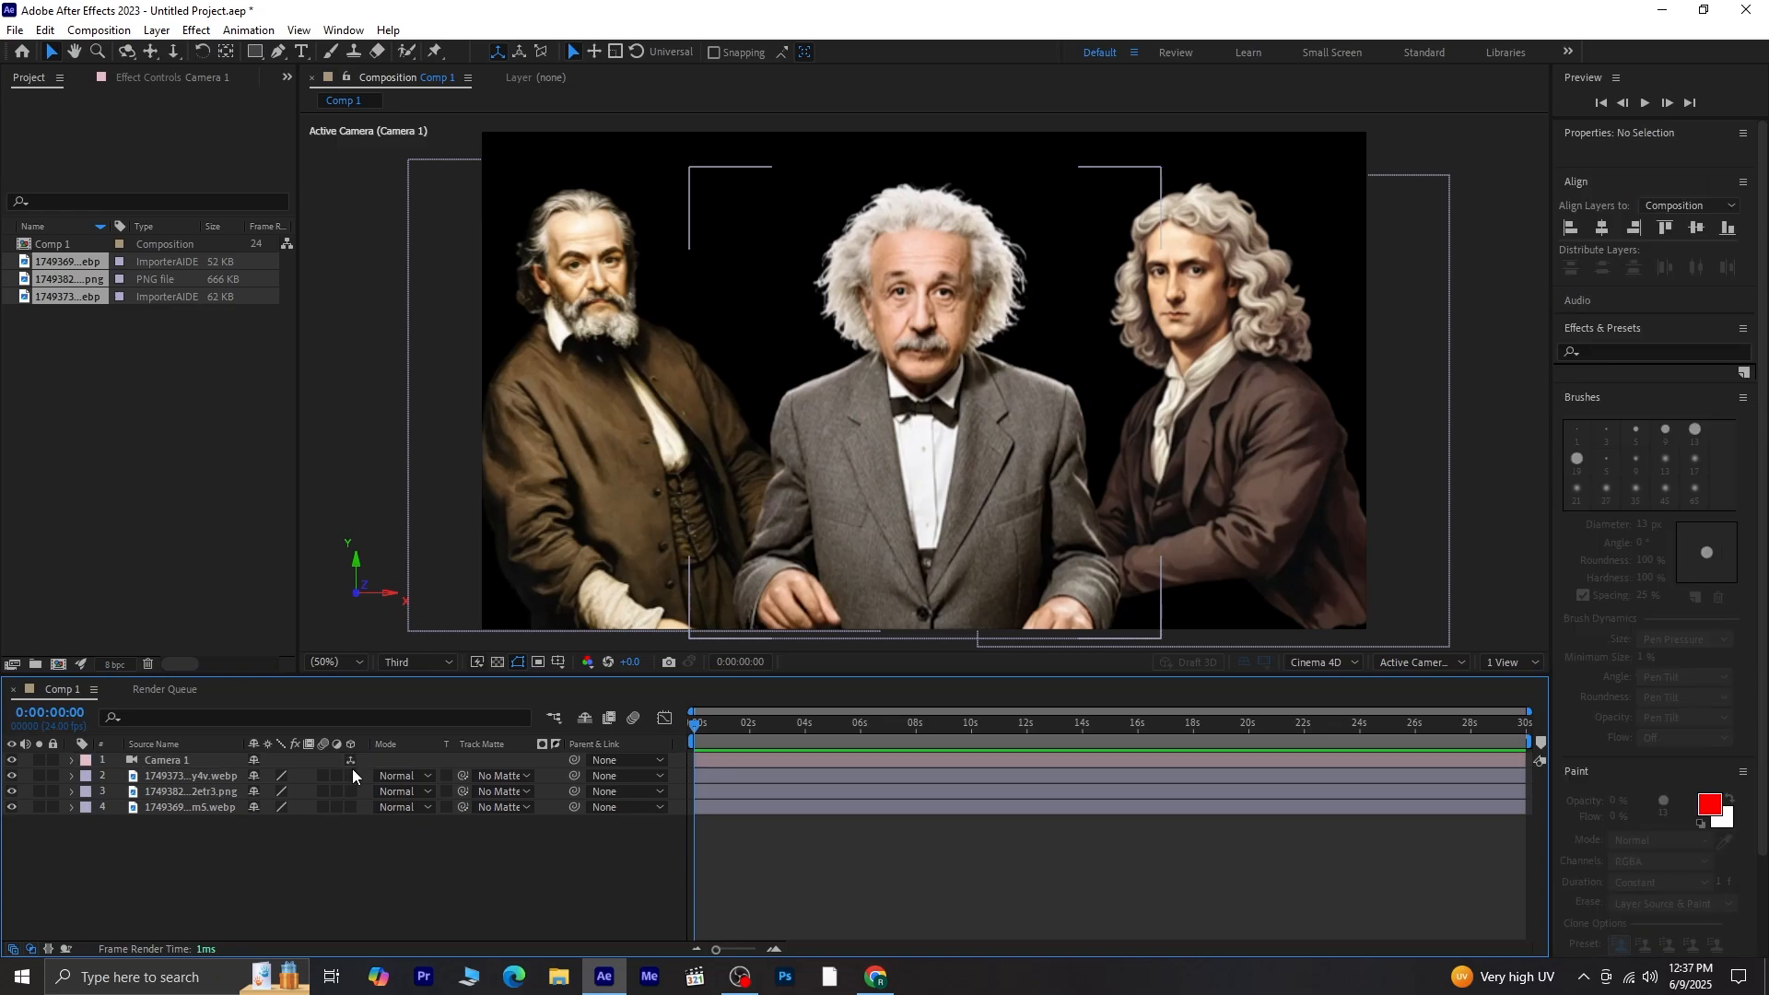
left_click(350, 790)
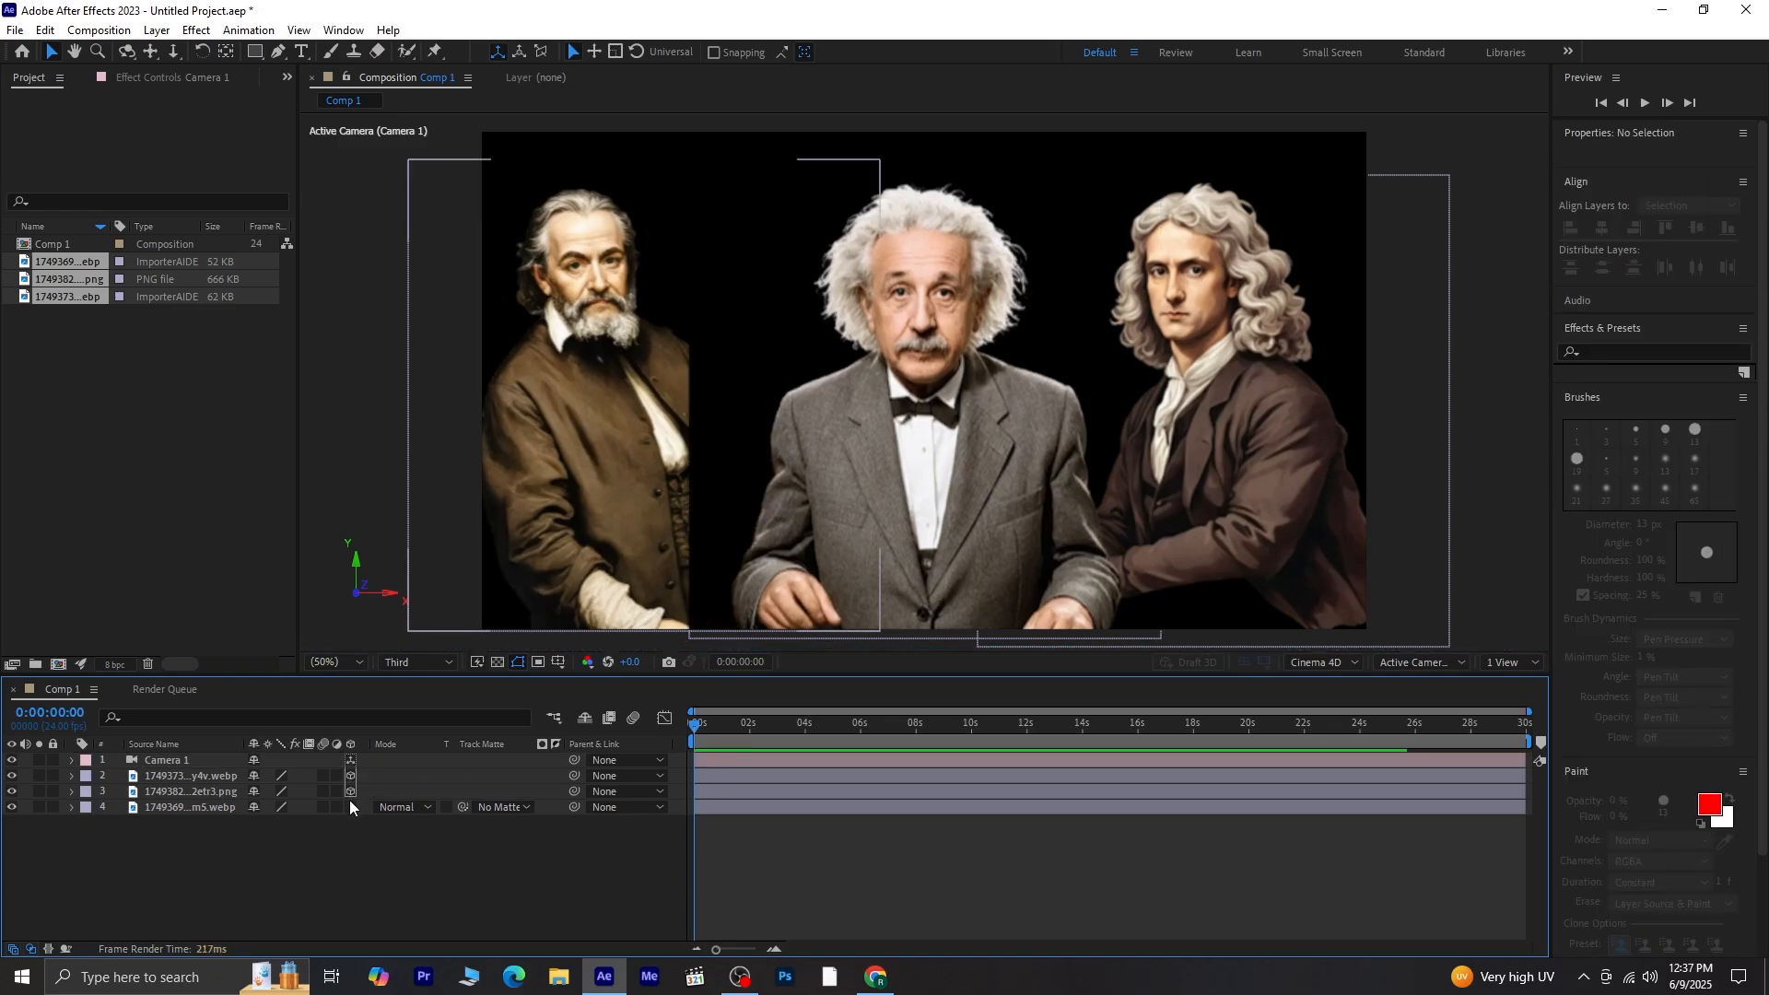
left_click(350, 807)
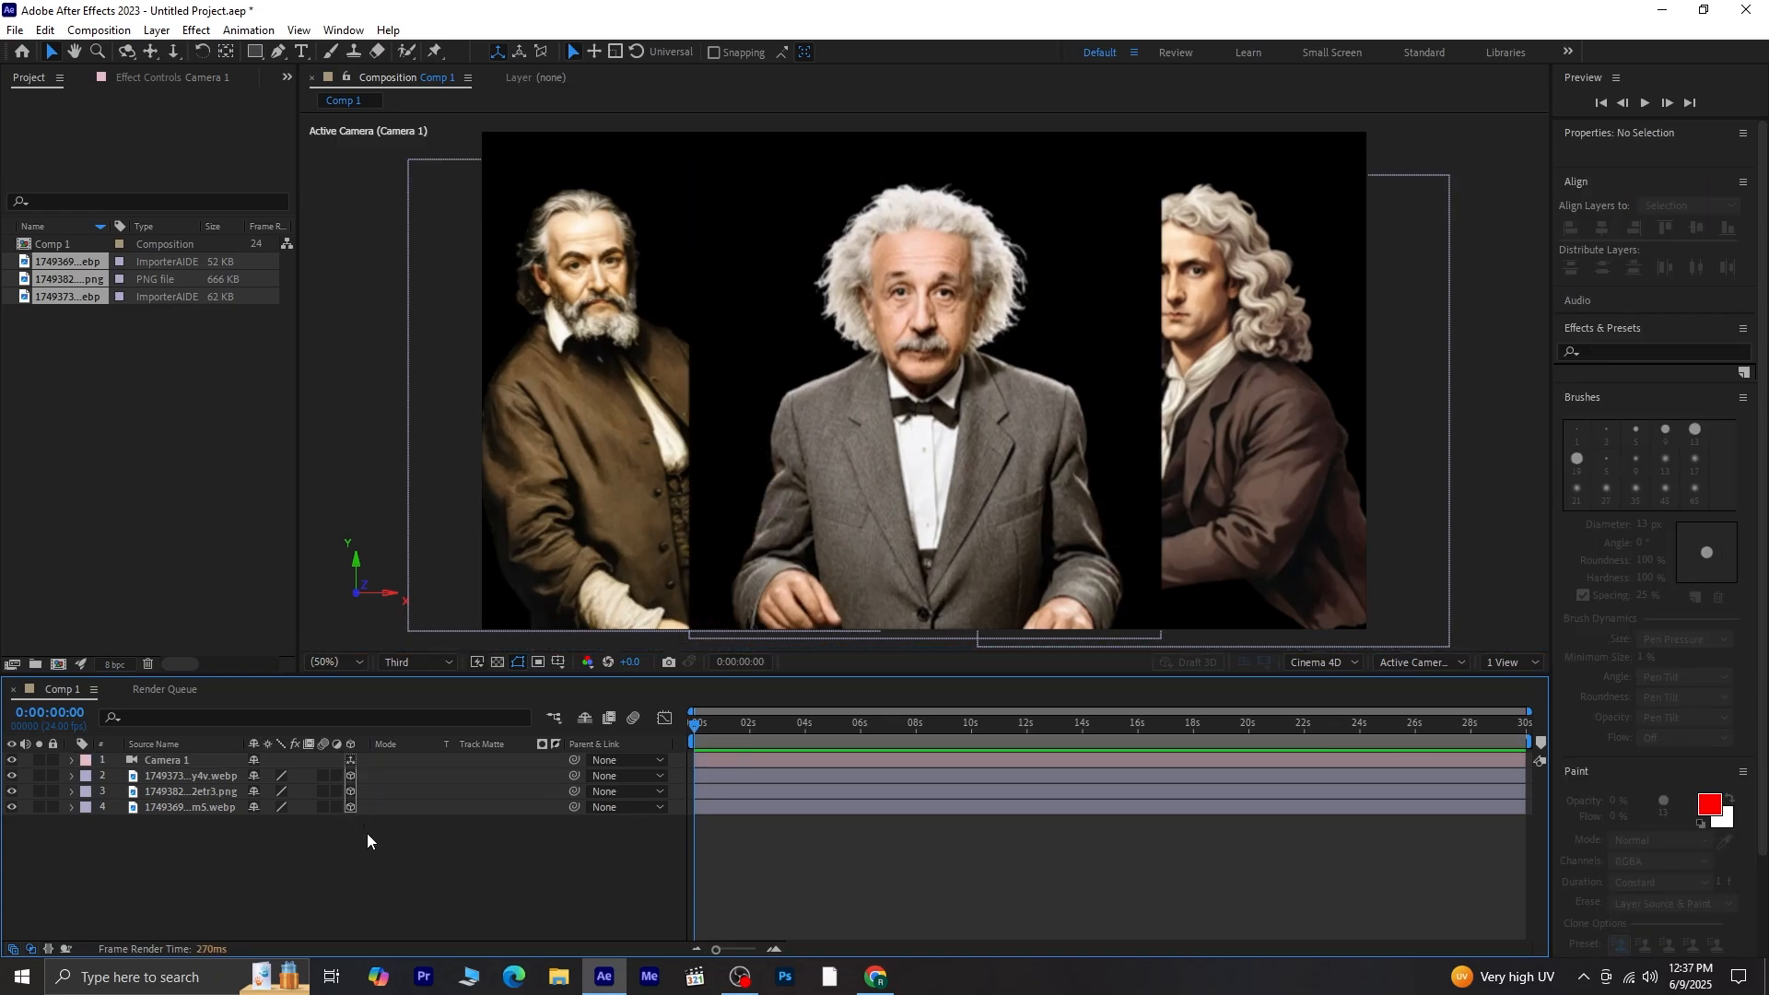
Step: Split the composition viewer into two views, with the Top view zoomed out and panned to leave empty space behind the camera's scene
left_click(1491, 662)
left_click(1506, 704)
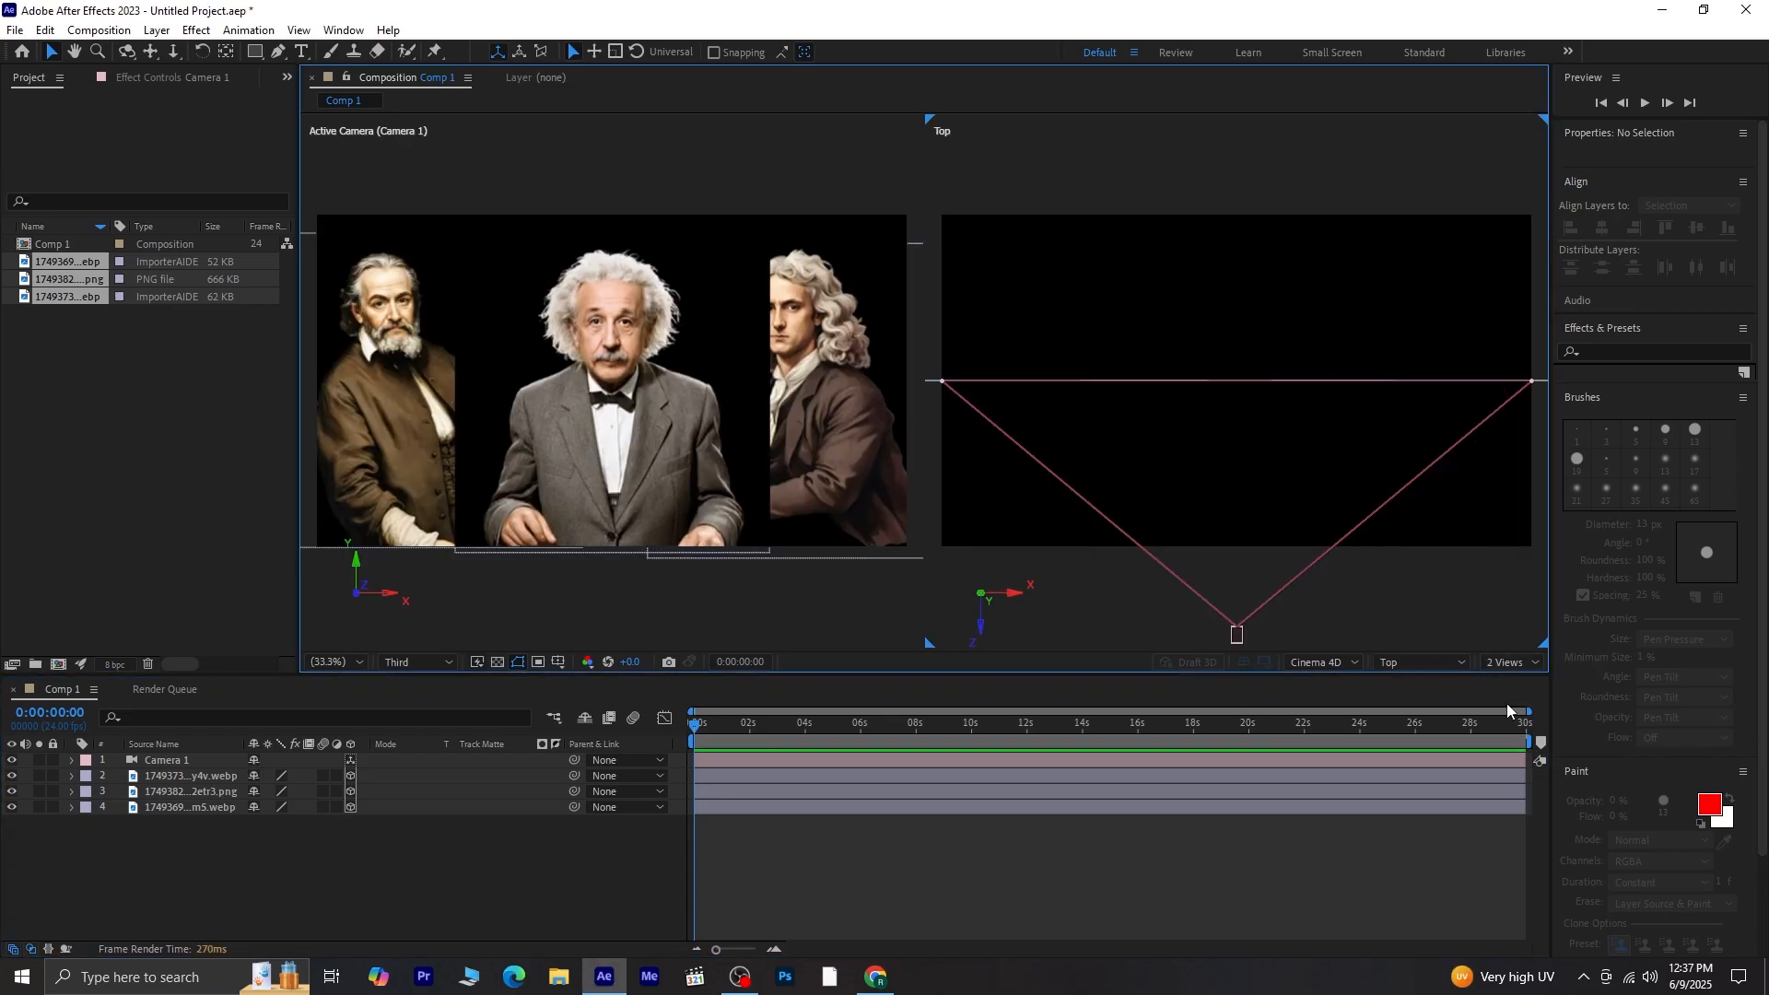
scroll(1202, 401, "down", 4)
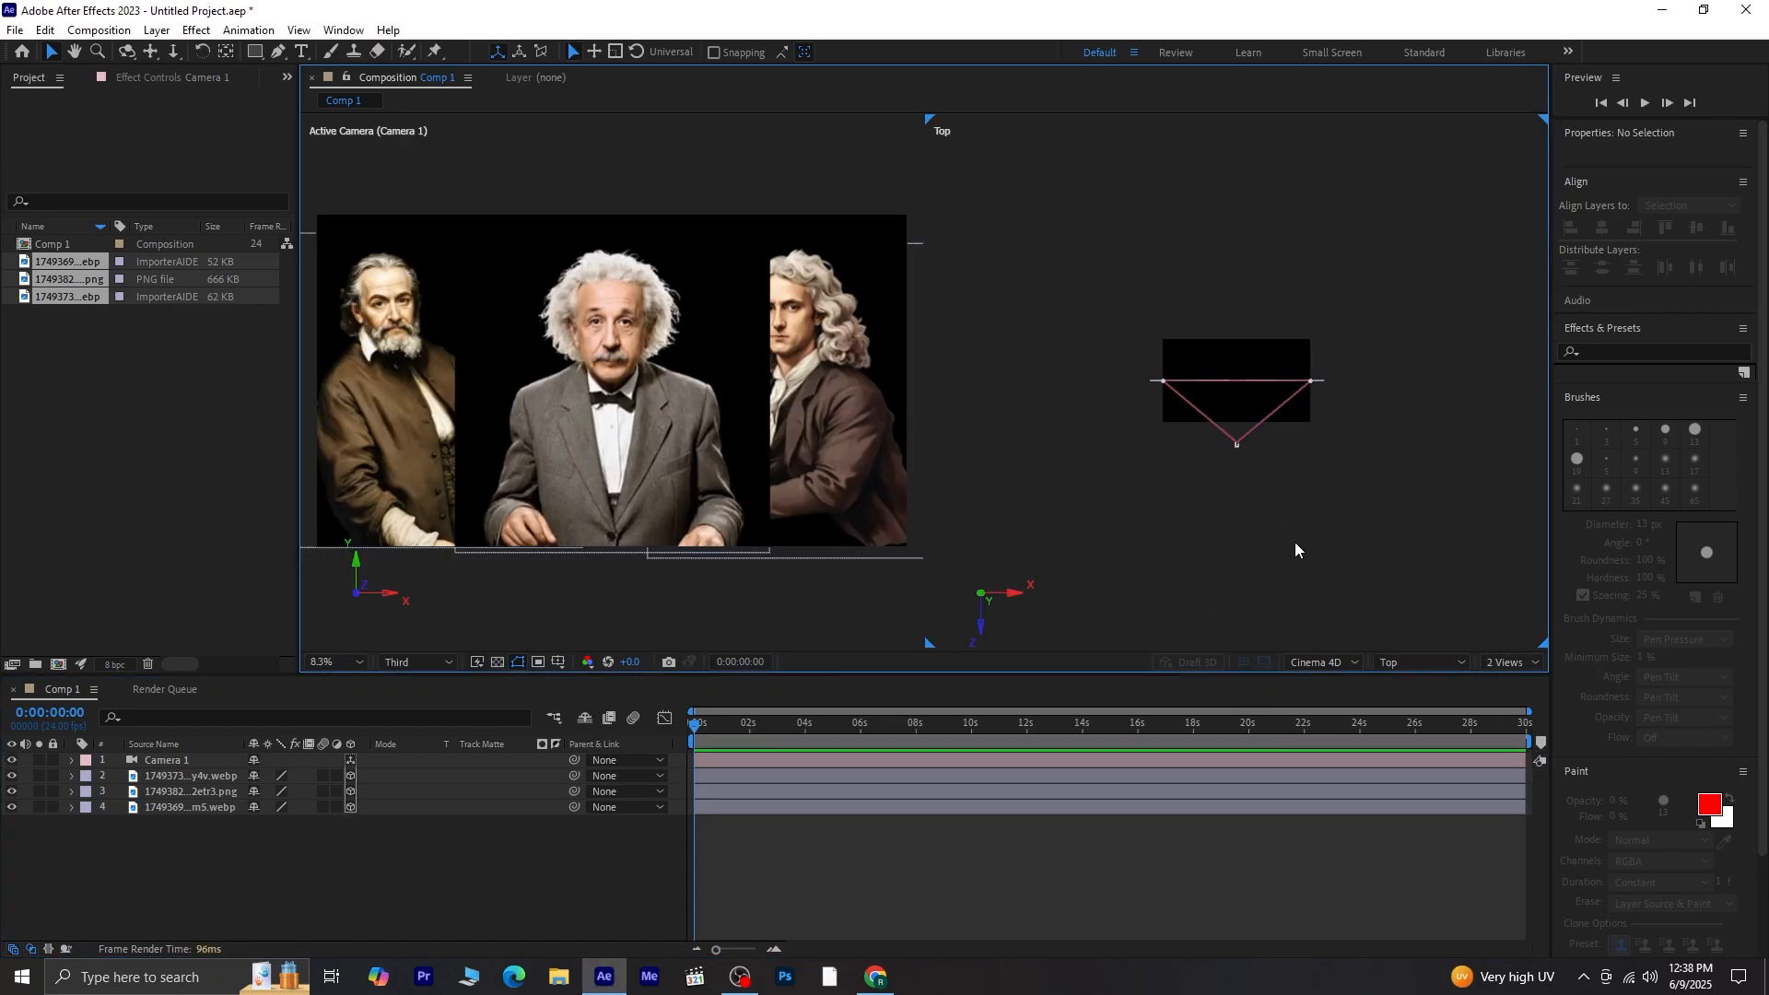
left_click(1428, 661)
left_click(1135, 173)
key("h")
left_click_drag(1247, 356, 1247, 532)
key("v")
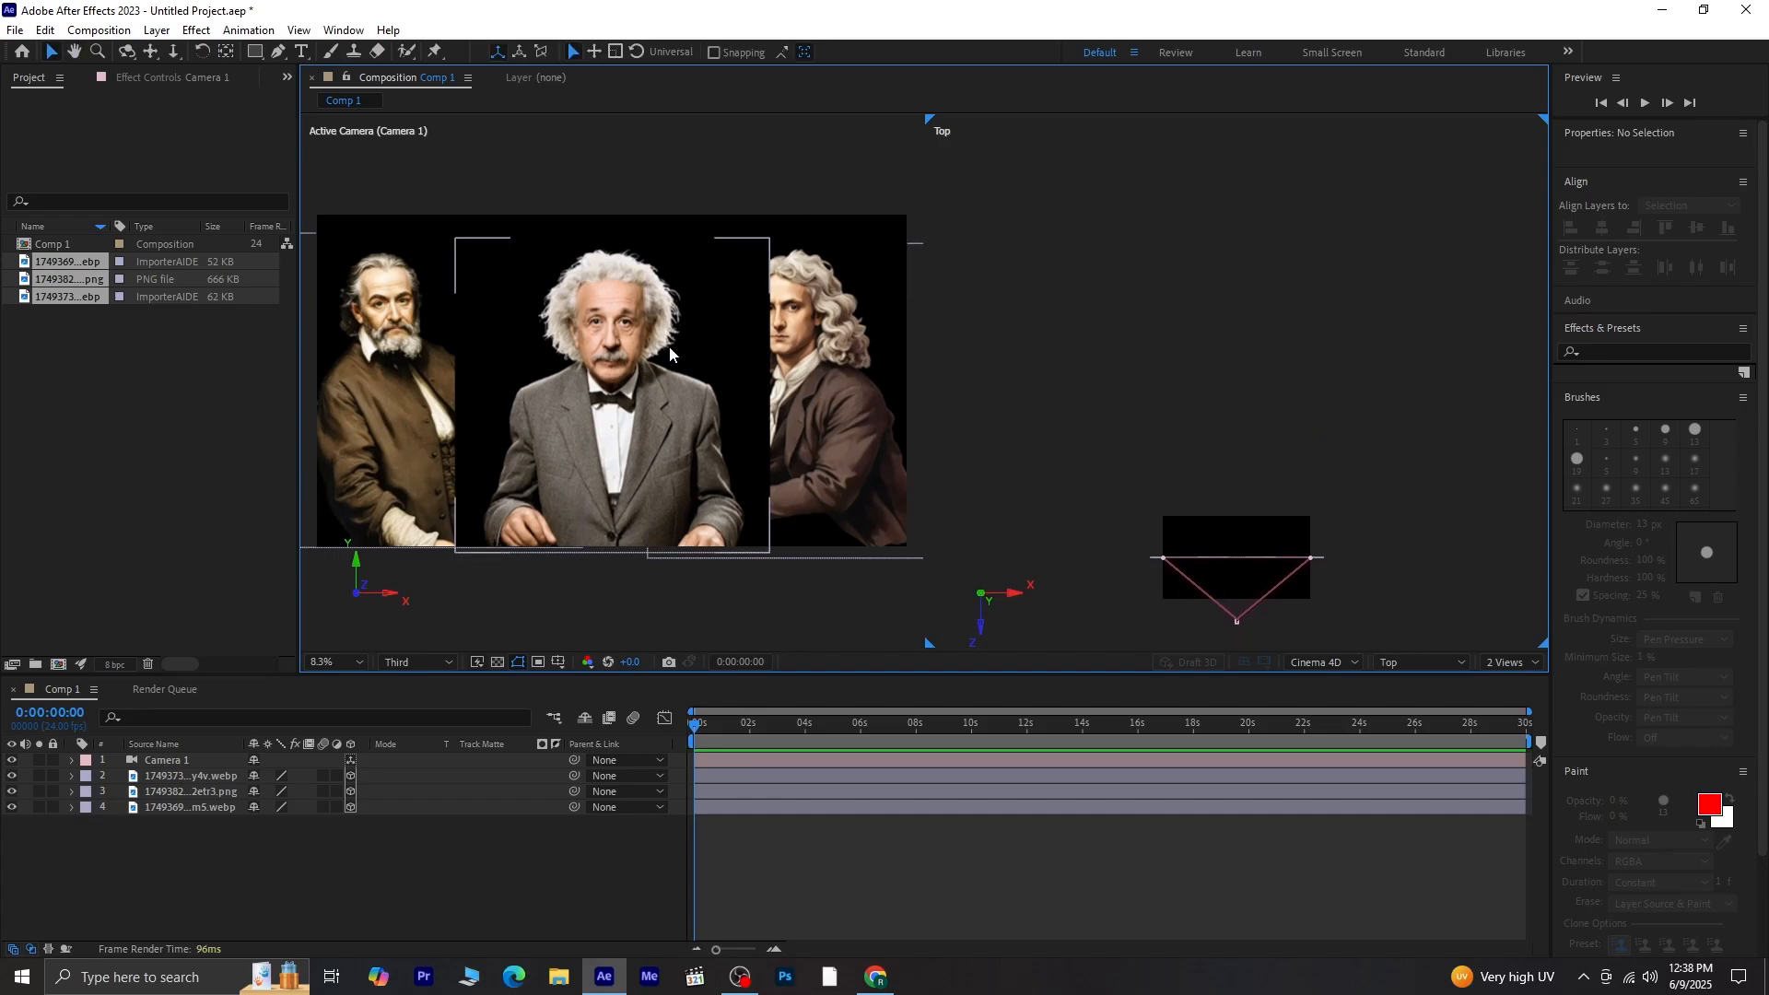
Step: Rename the centre portrait's layer to 2 and the left portrait's layer to 1
left_click(180, 770)
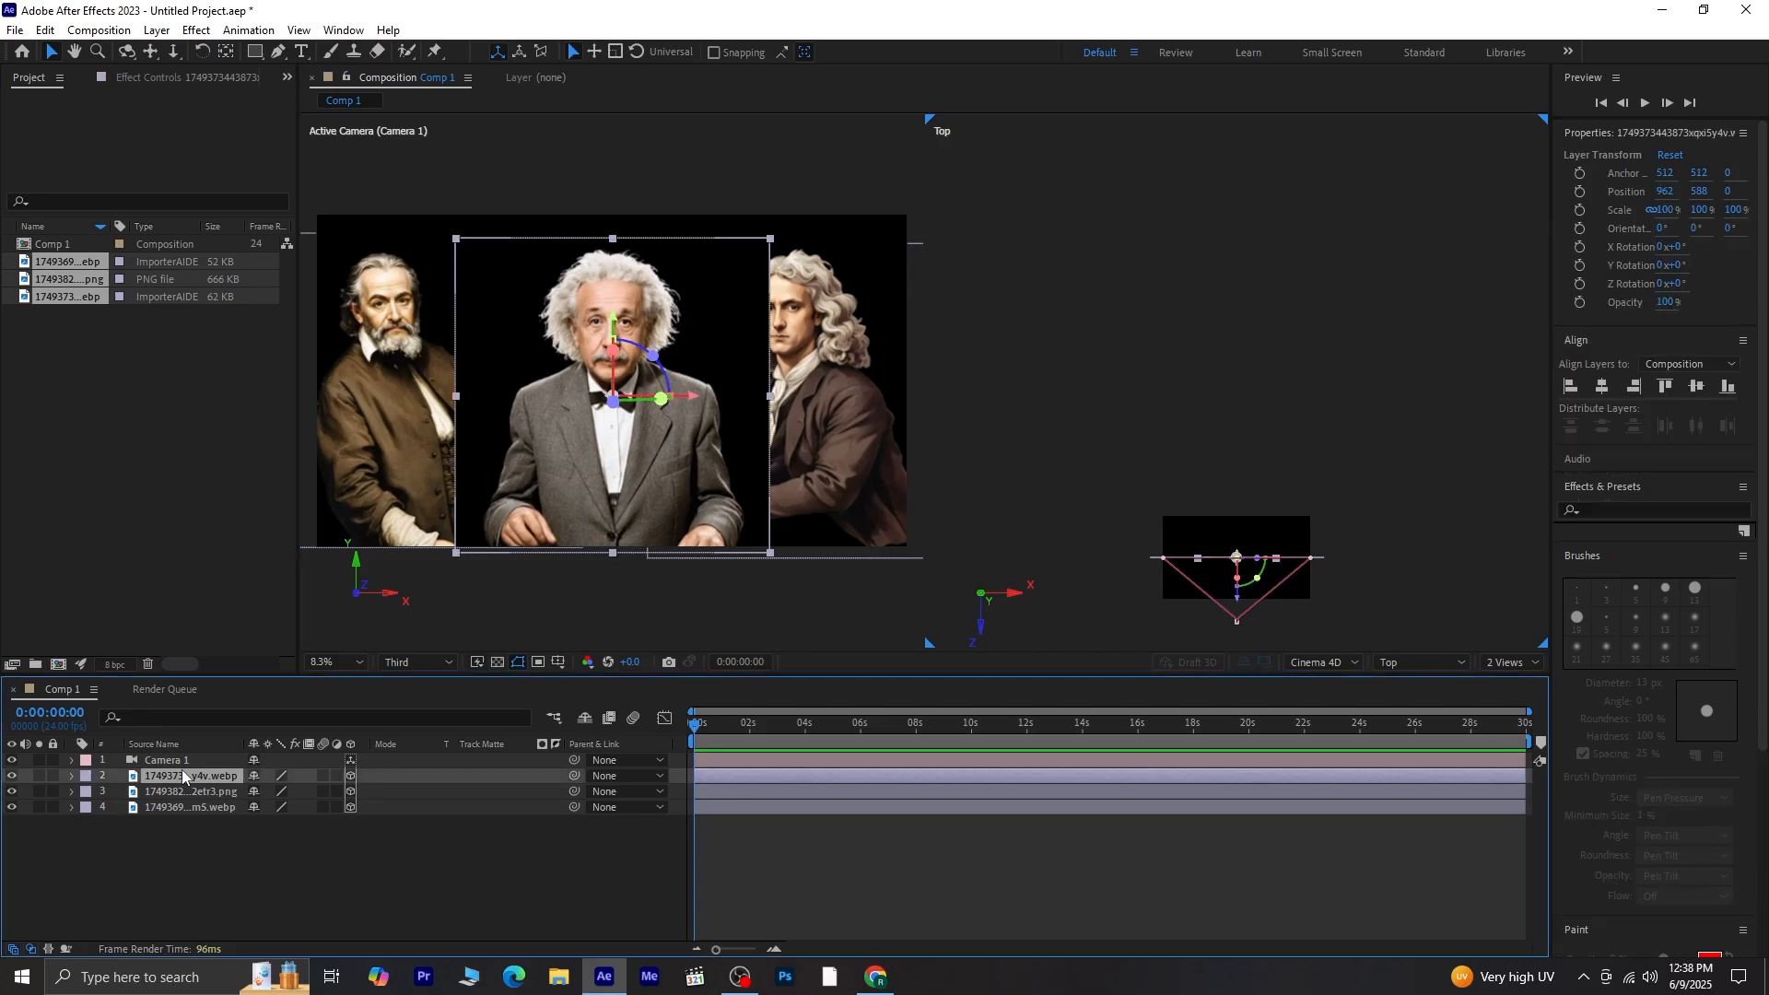
right_click(181, 770)
left_click(233, 716)
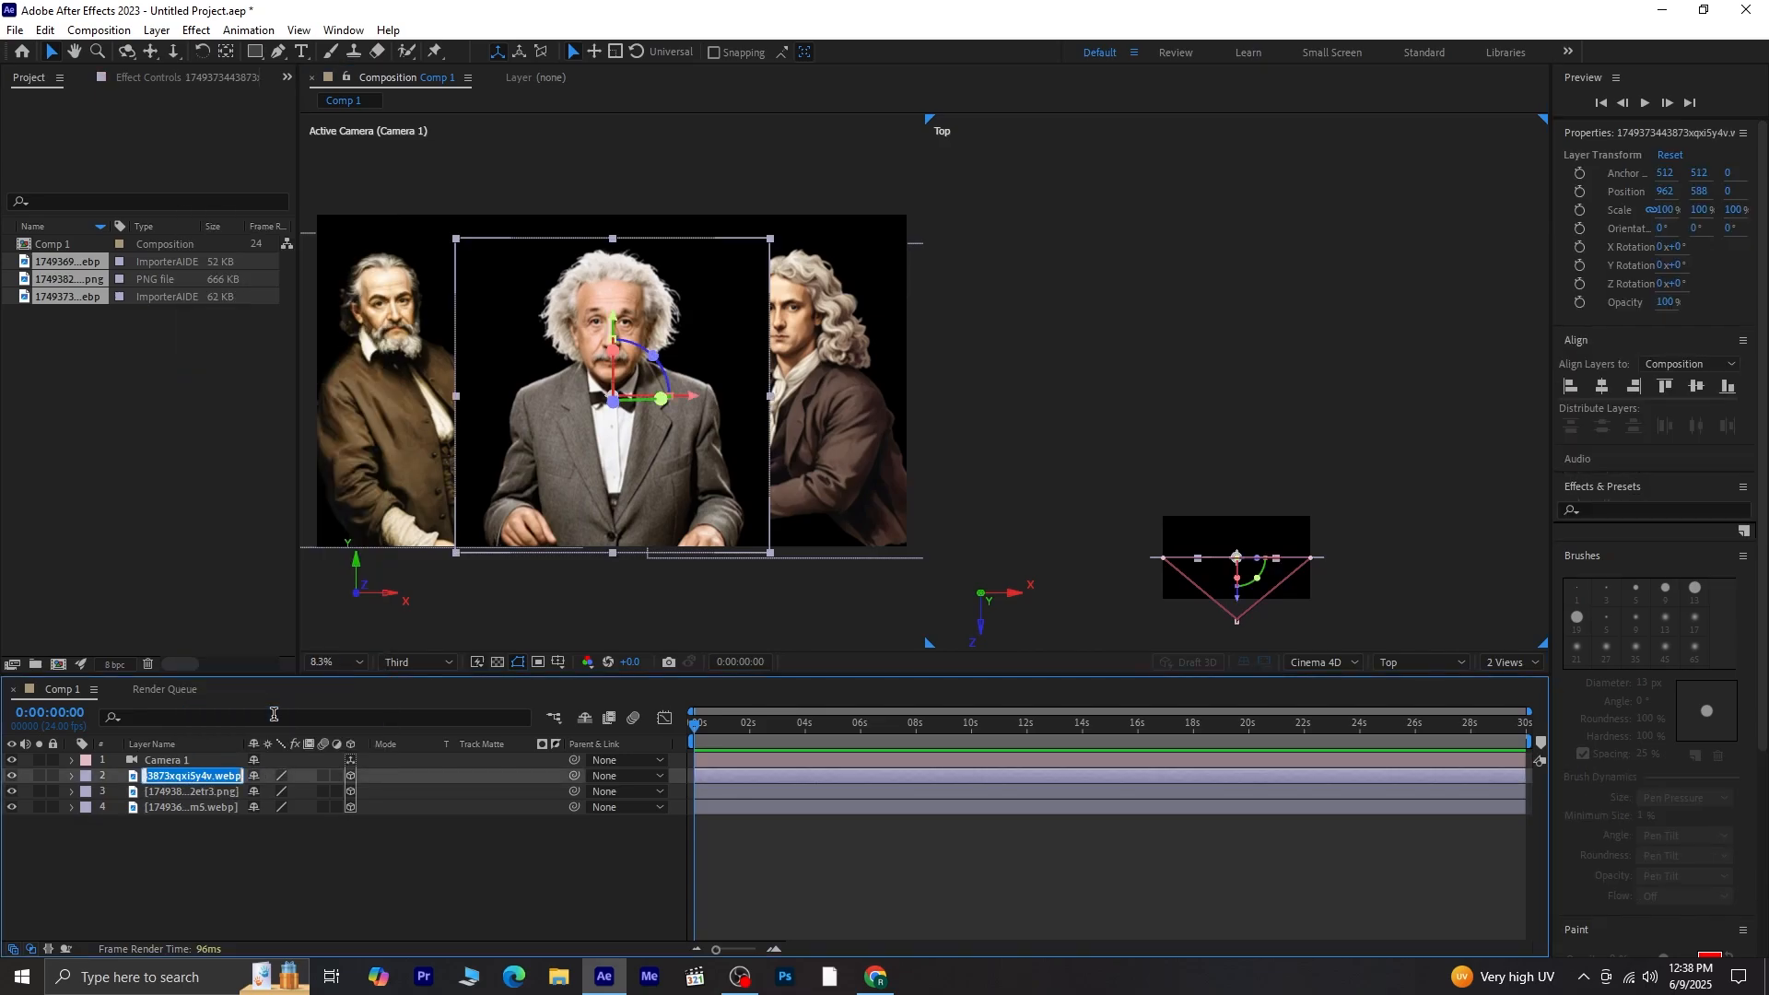
type("2")
left_click(219, 794)
right_click(225, 792)
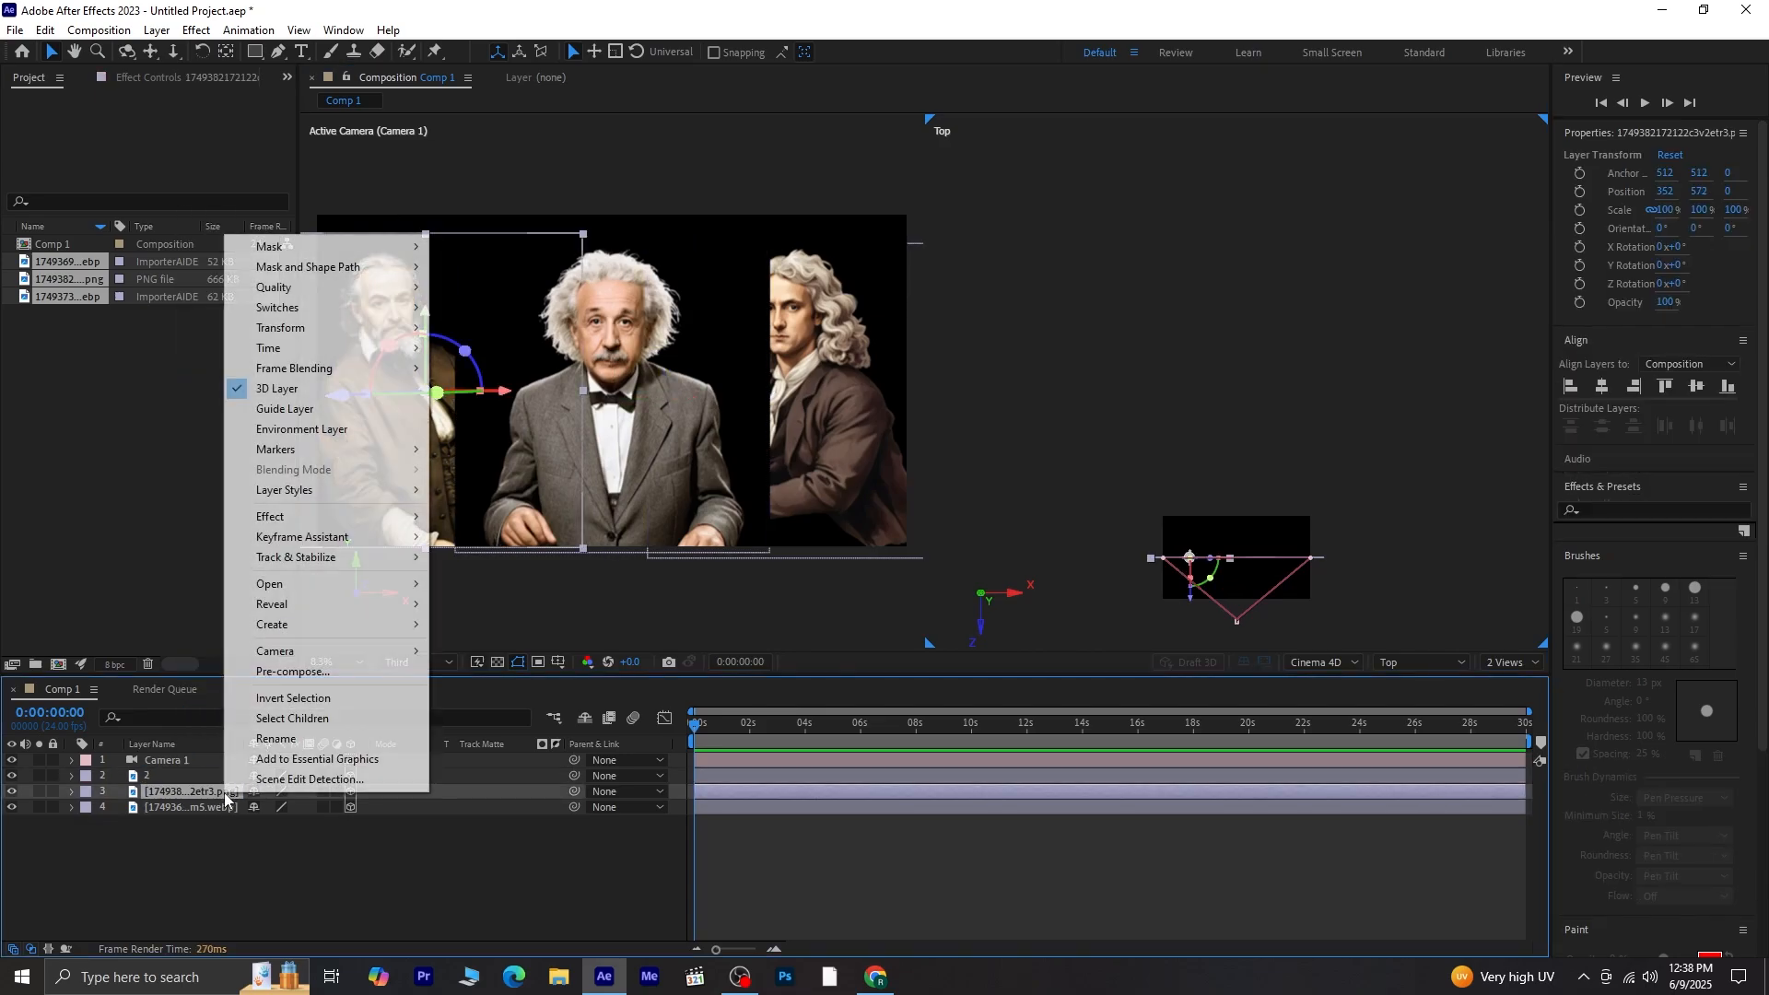
left_click(264, 739)
type("1")
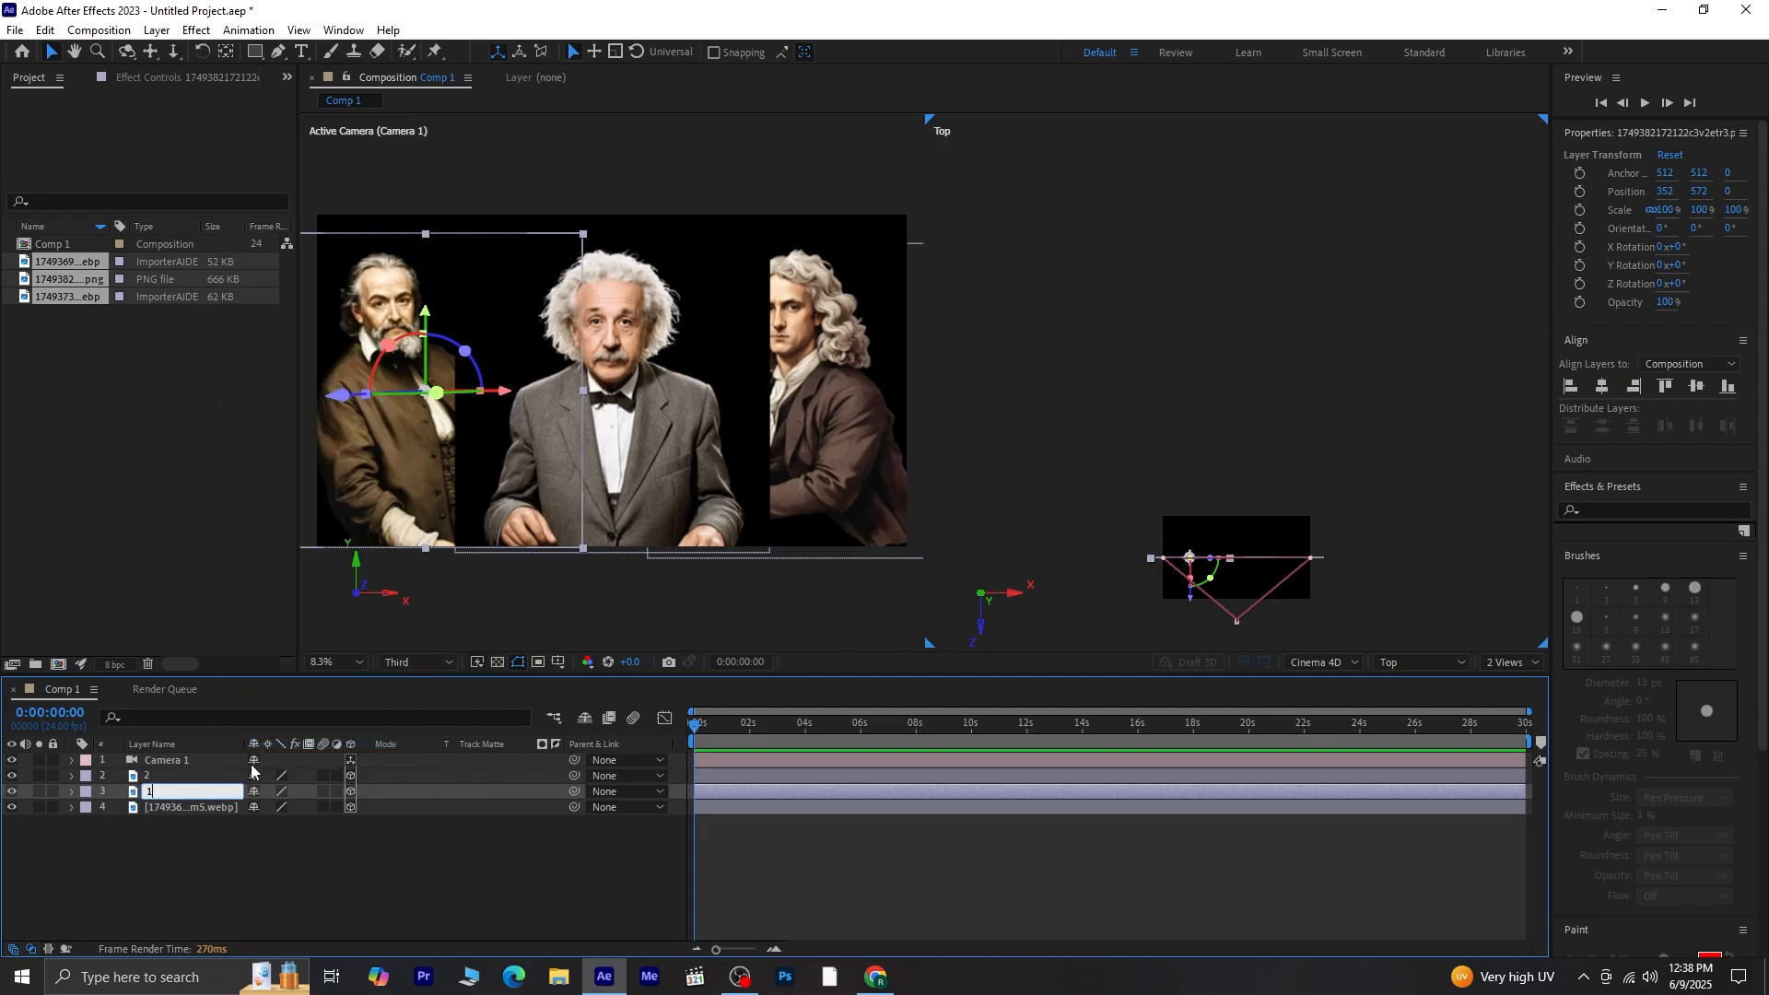
Step: Rename the right portrait's layer to 3
left_click(223, 808)
right_click(224, 811)
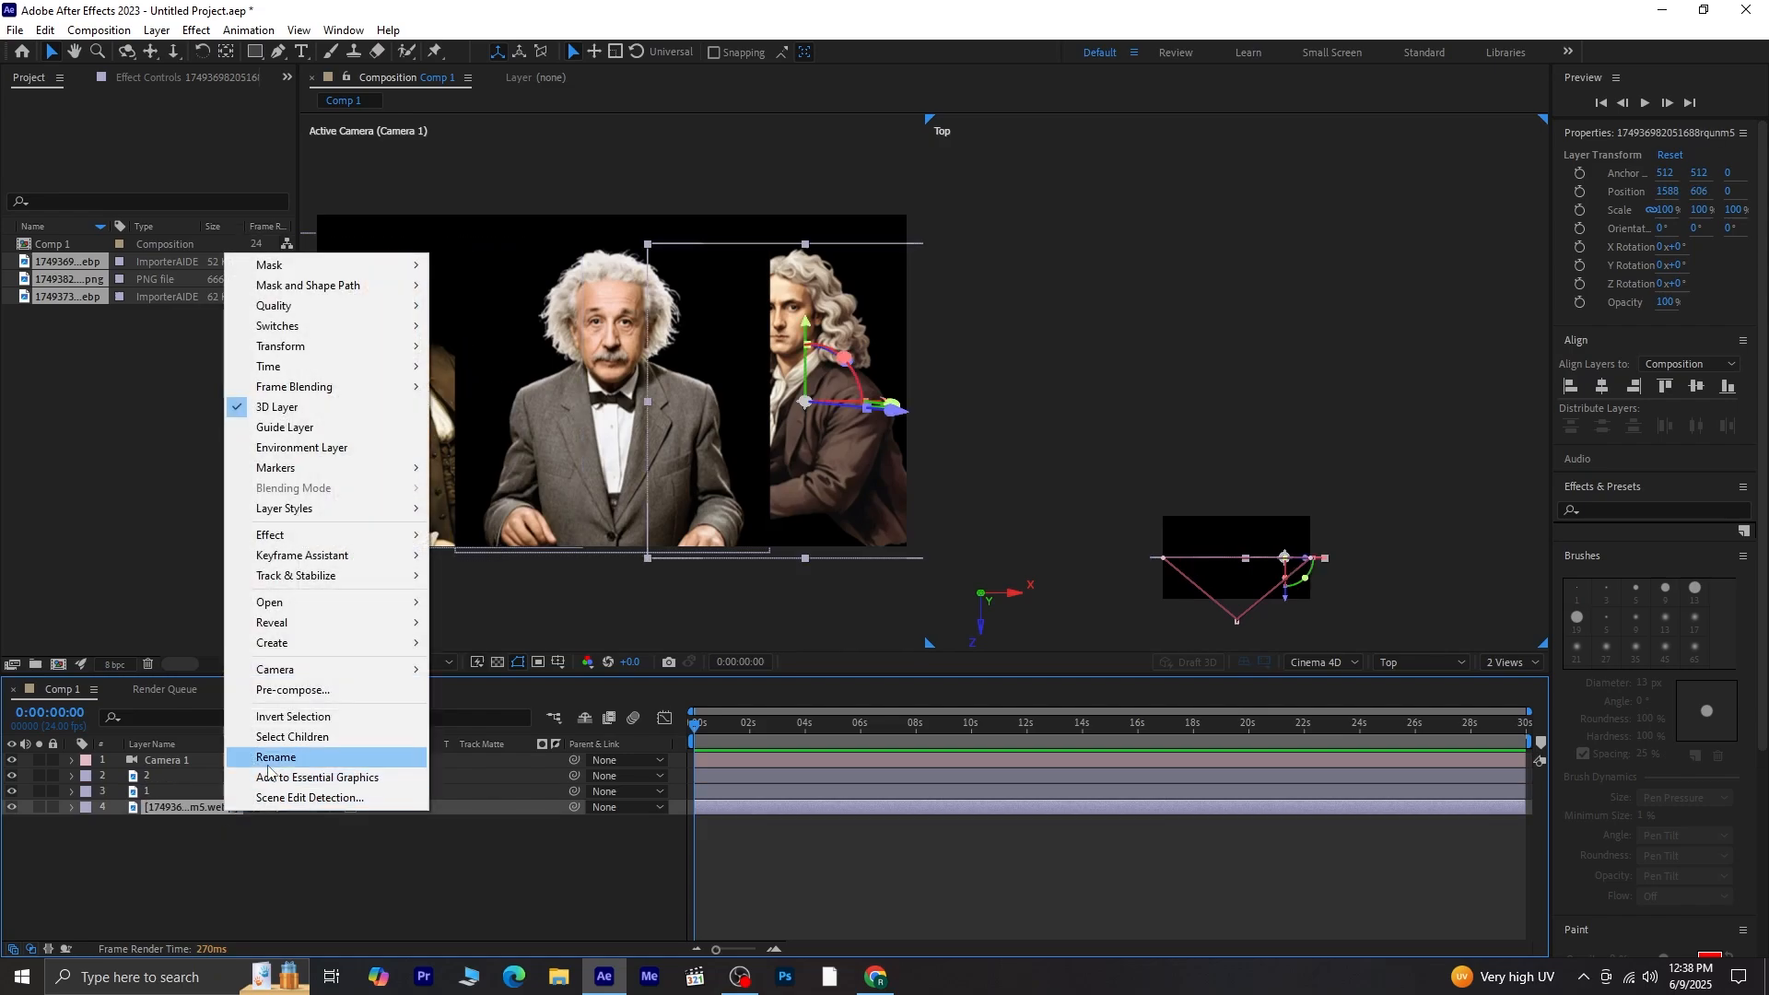
left_click(267, 757)
type("3")
left_click(282, 858)
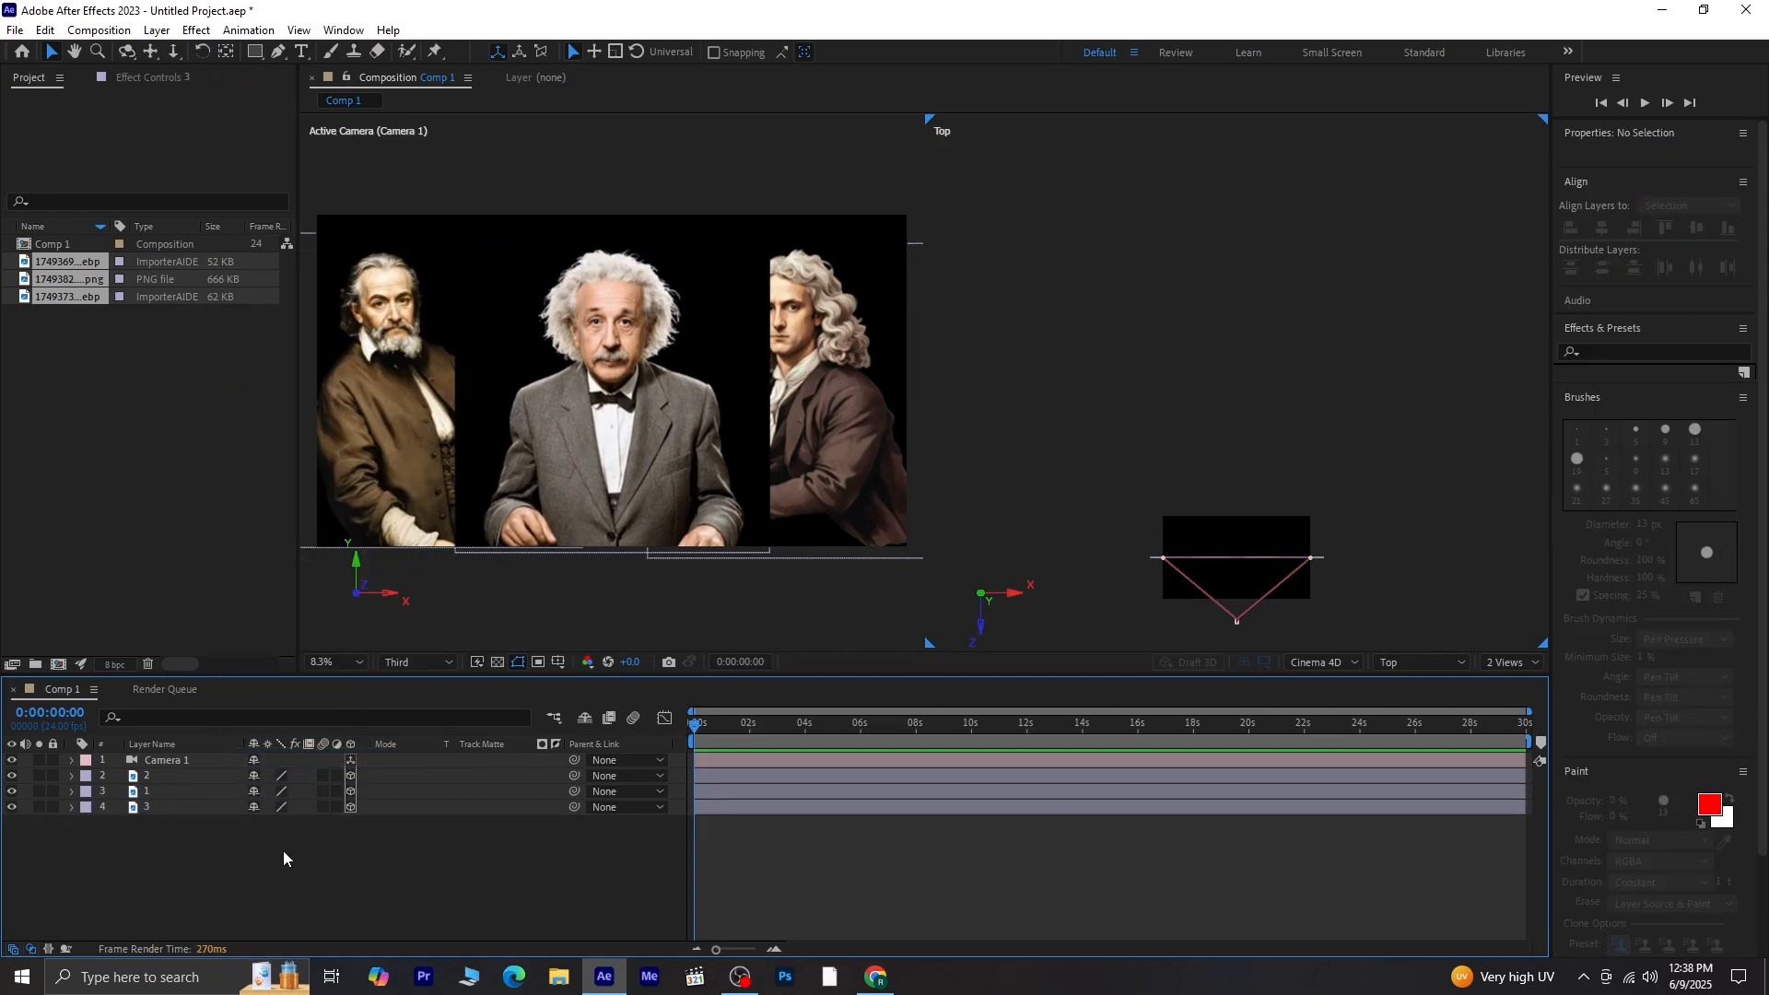
Step: Push layers 1, 2 and 3 together away from the camera to a Z position of about 2566
left_click(195, 775)
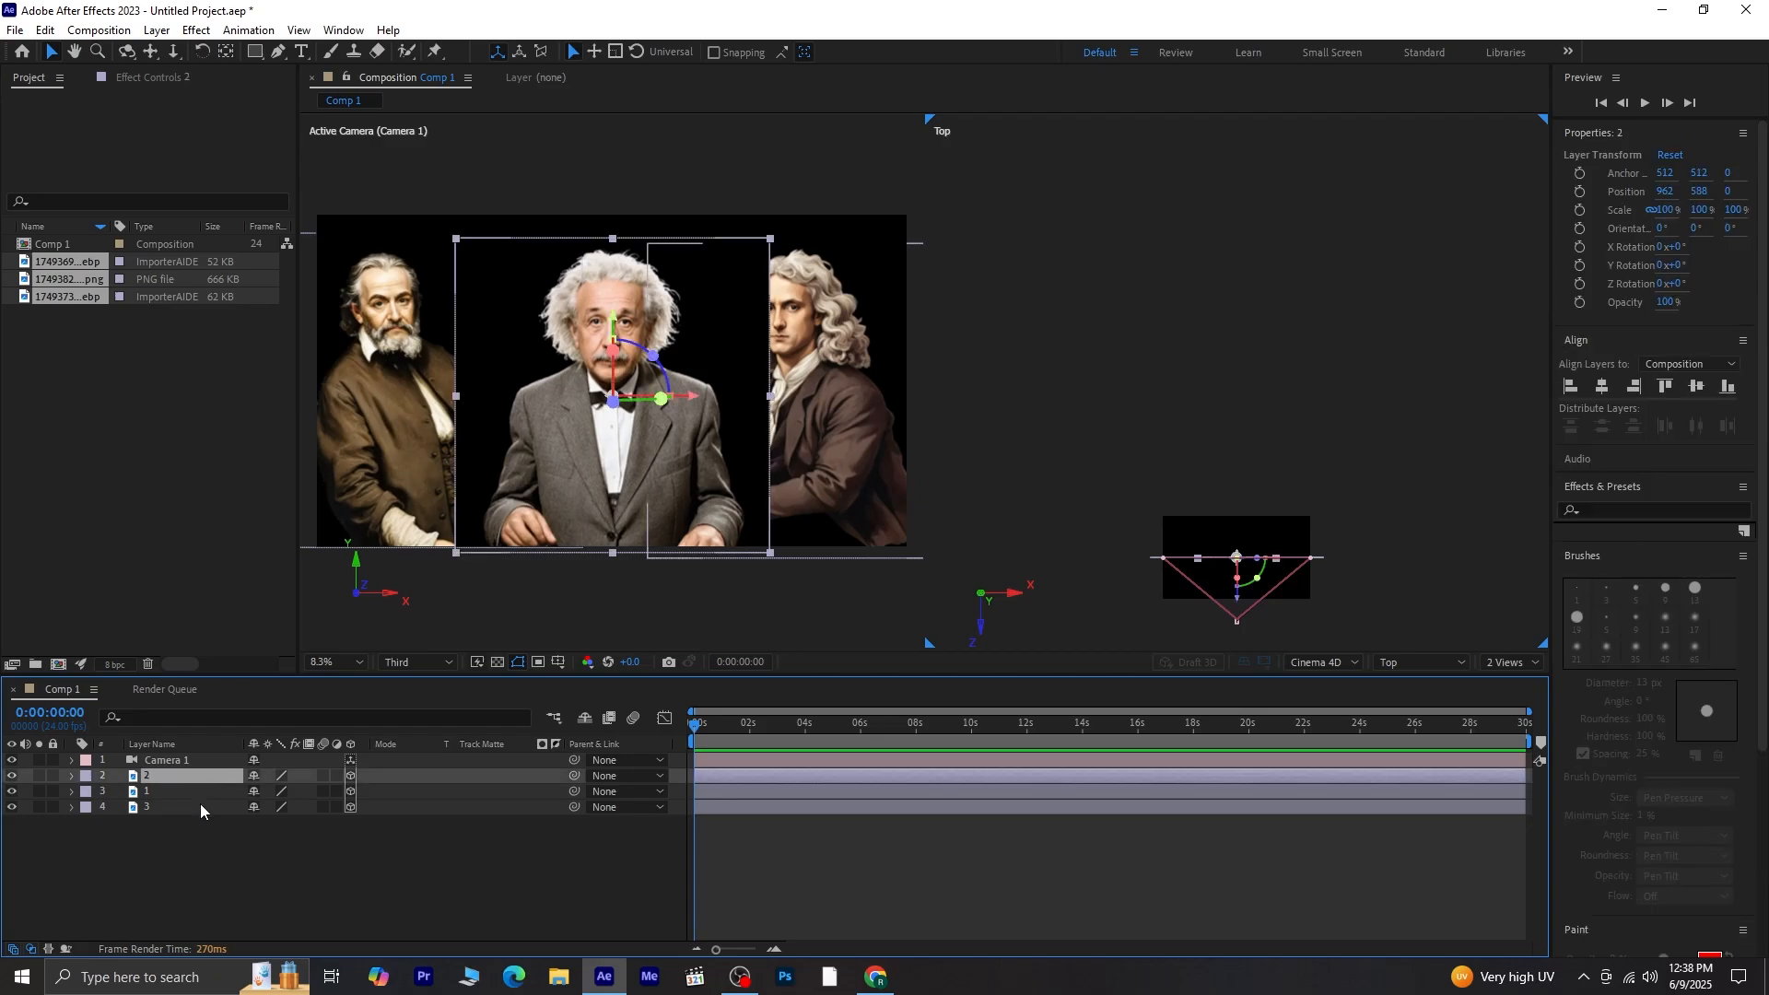
left_click(200, 805, "shift")
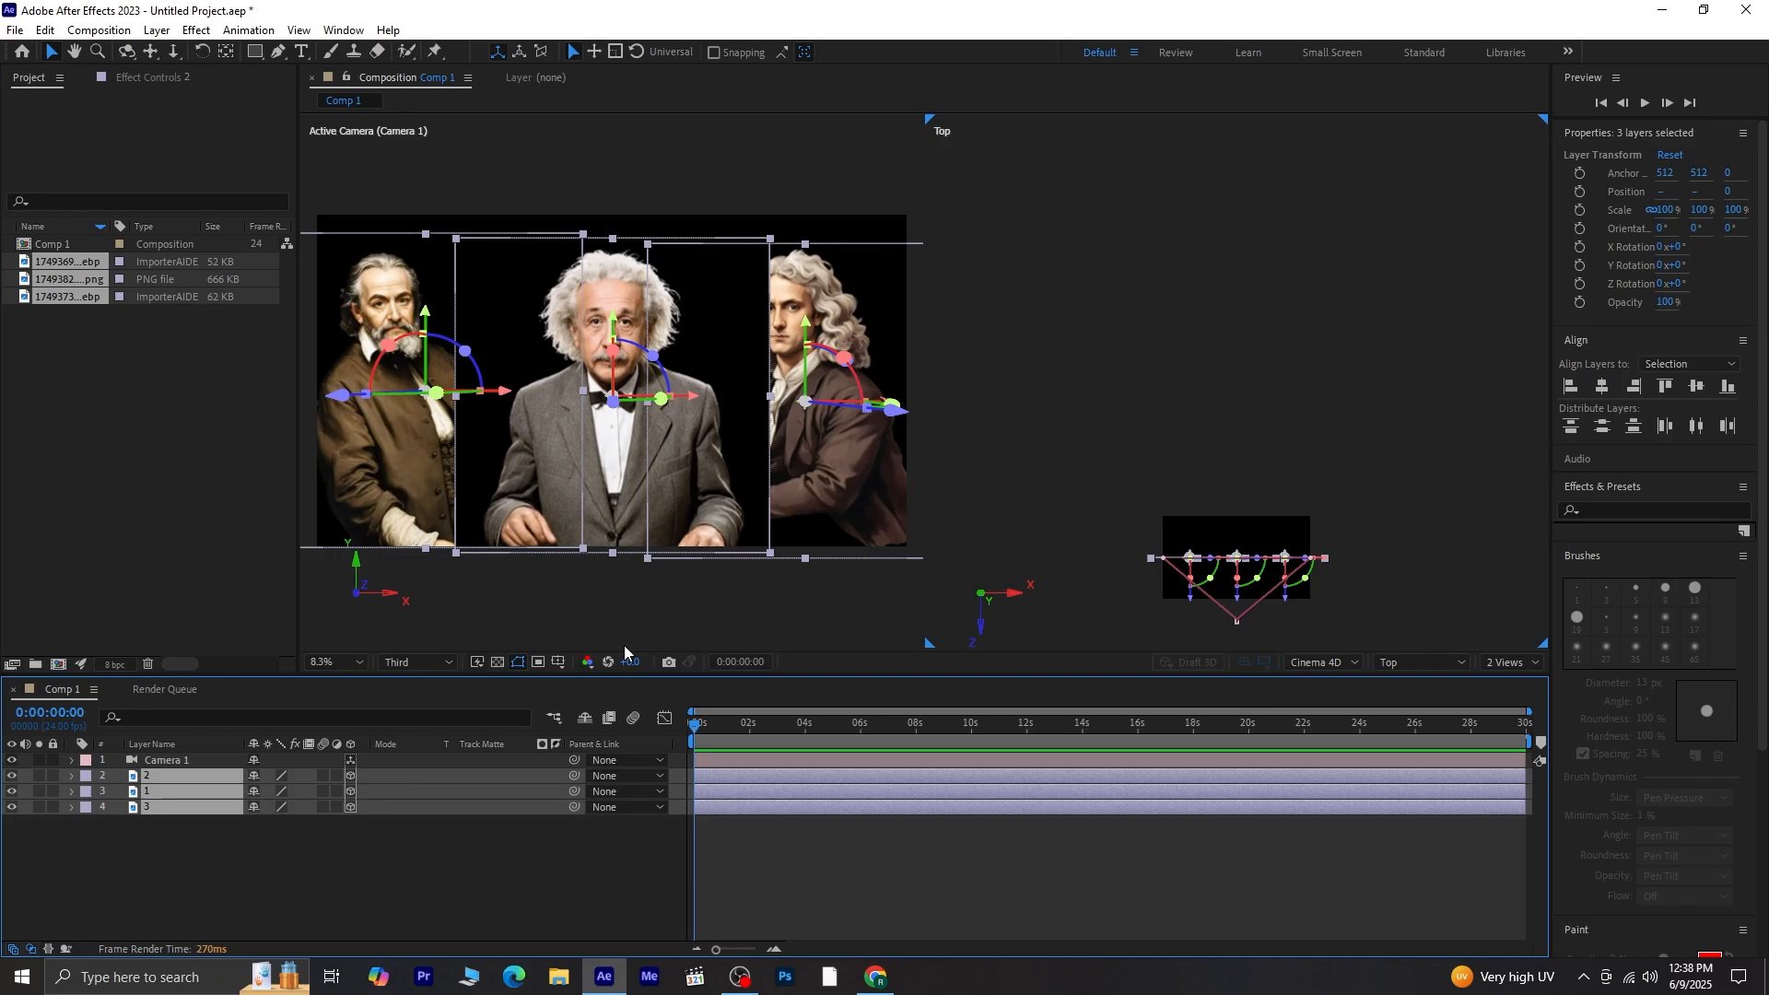
left_click_drag(1240, 603, 1256, 414)
left_click(1347, 435)
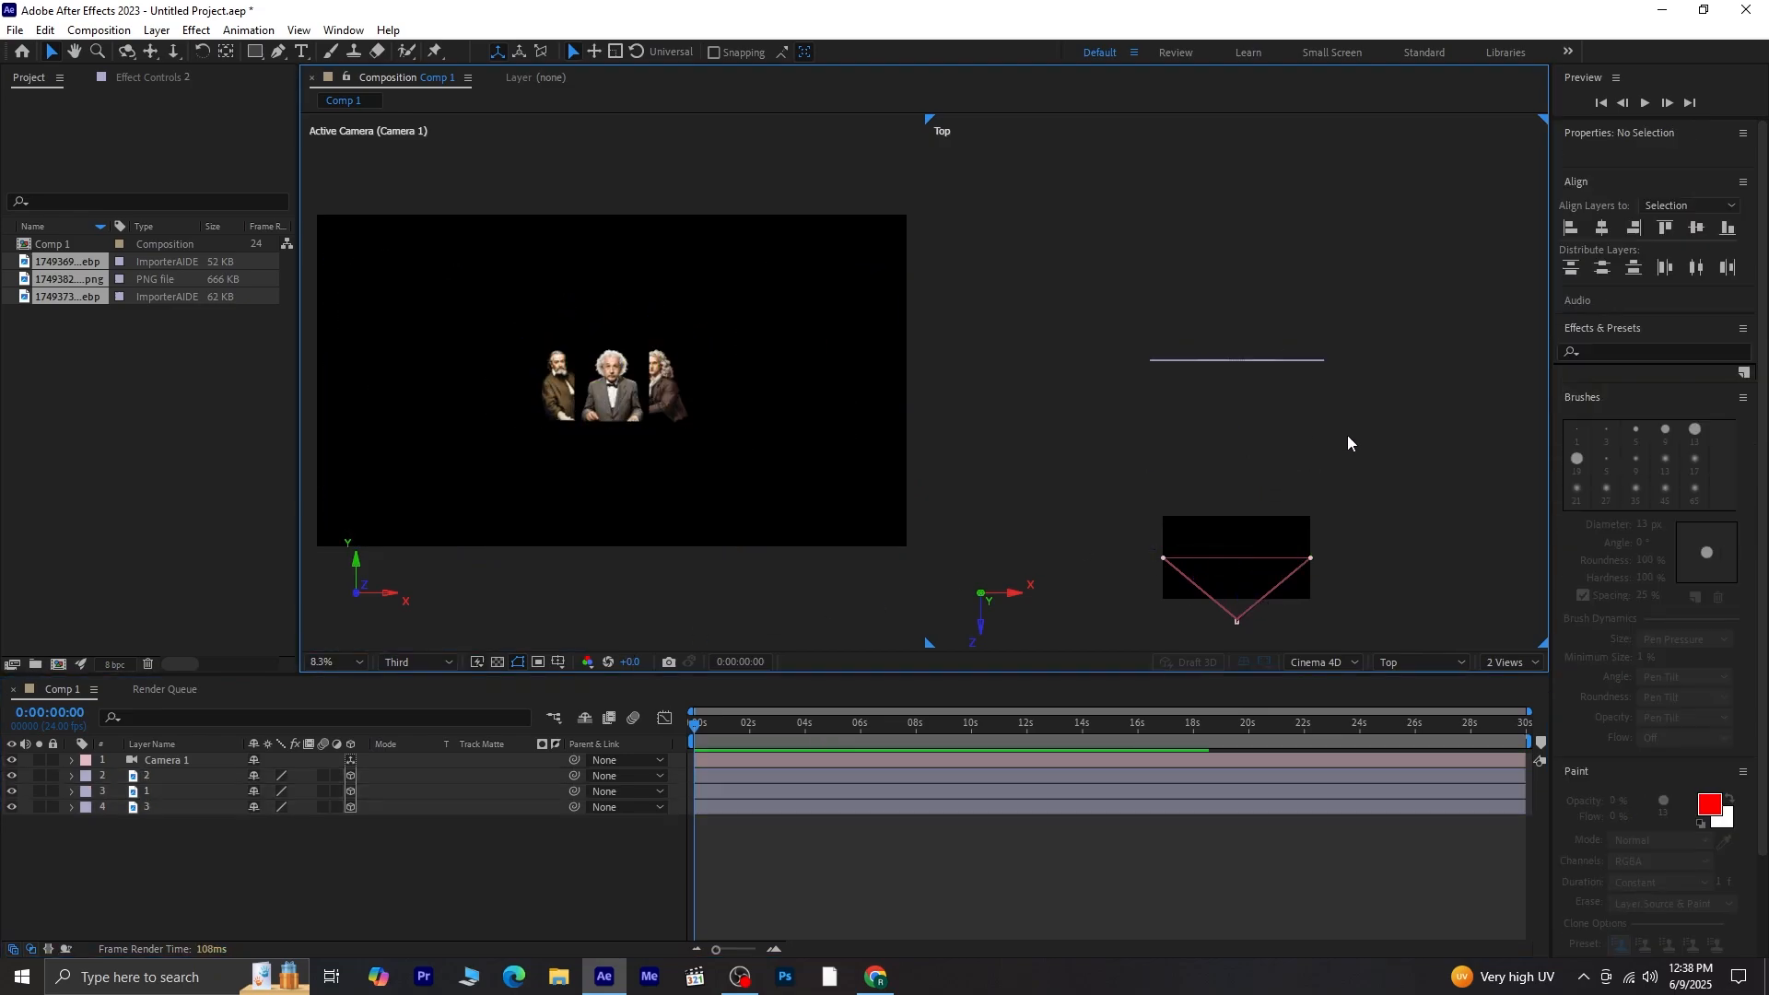
Step: Push layer 3 farther back in depth to a Z position of about 6310
left_click(1303, 359)
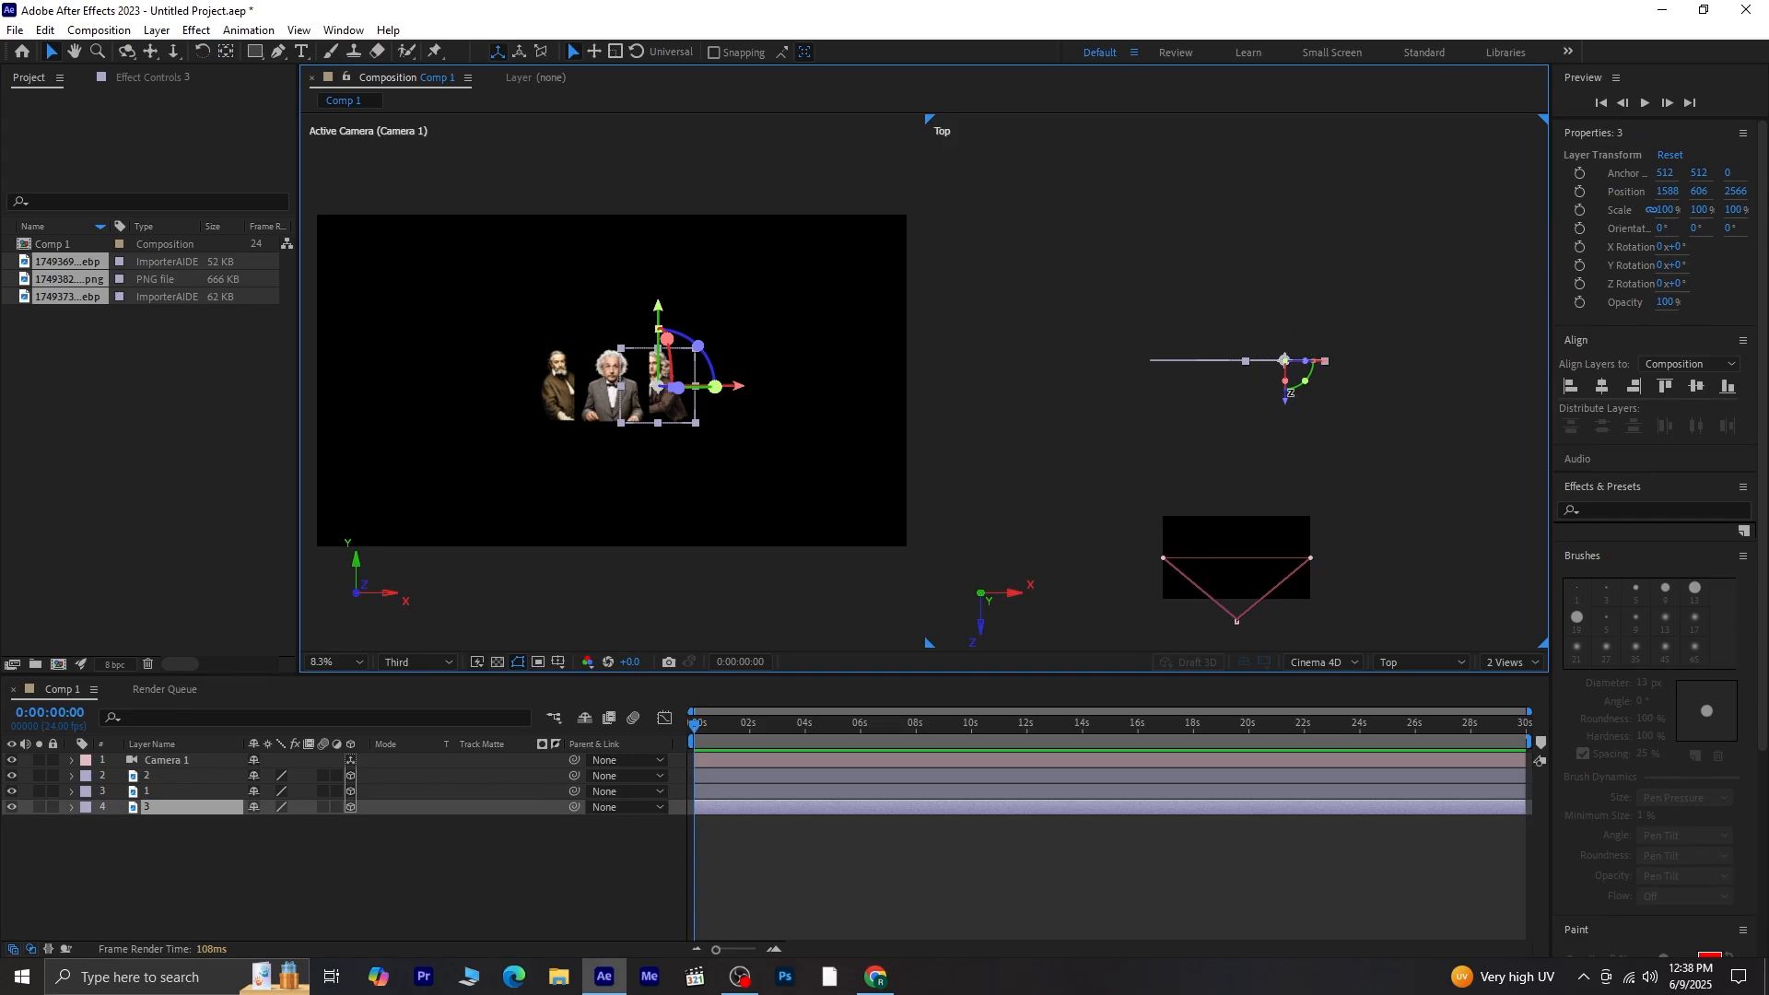
left_click_drag(1287, 366, 1285, 189)
scroll(1292, 271, "up", 3)
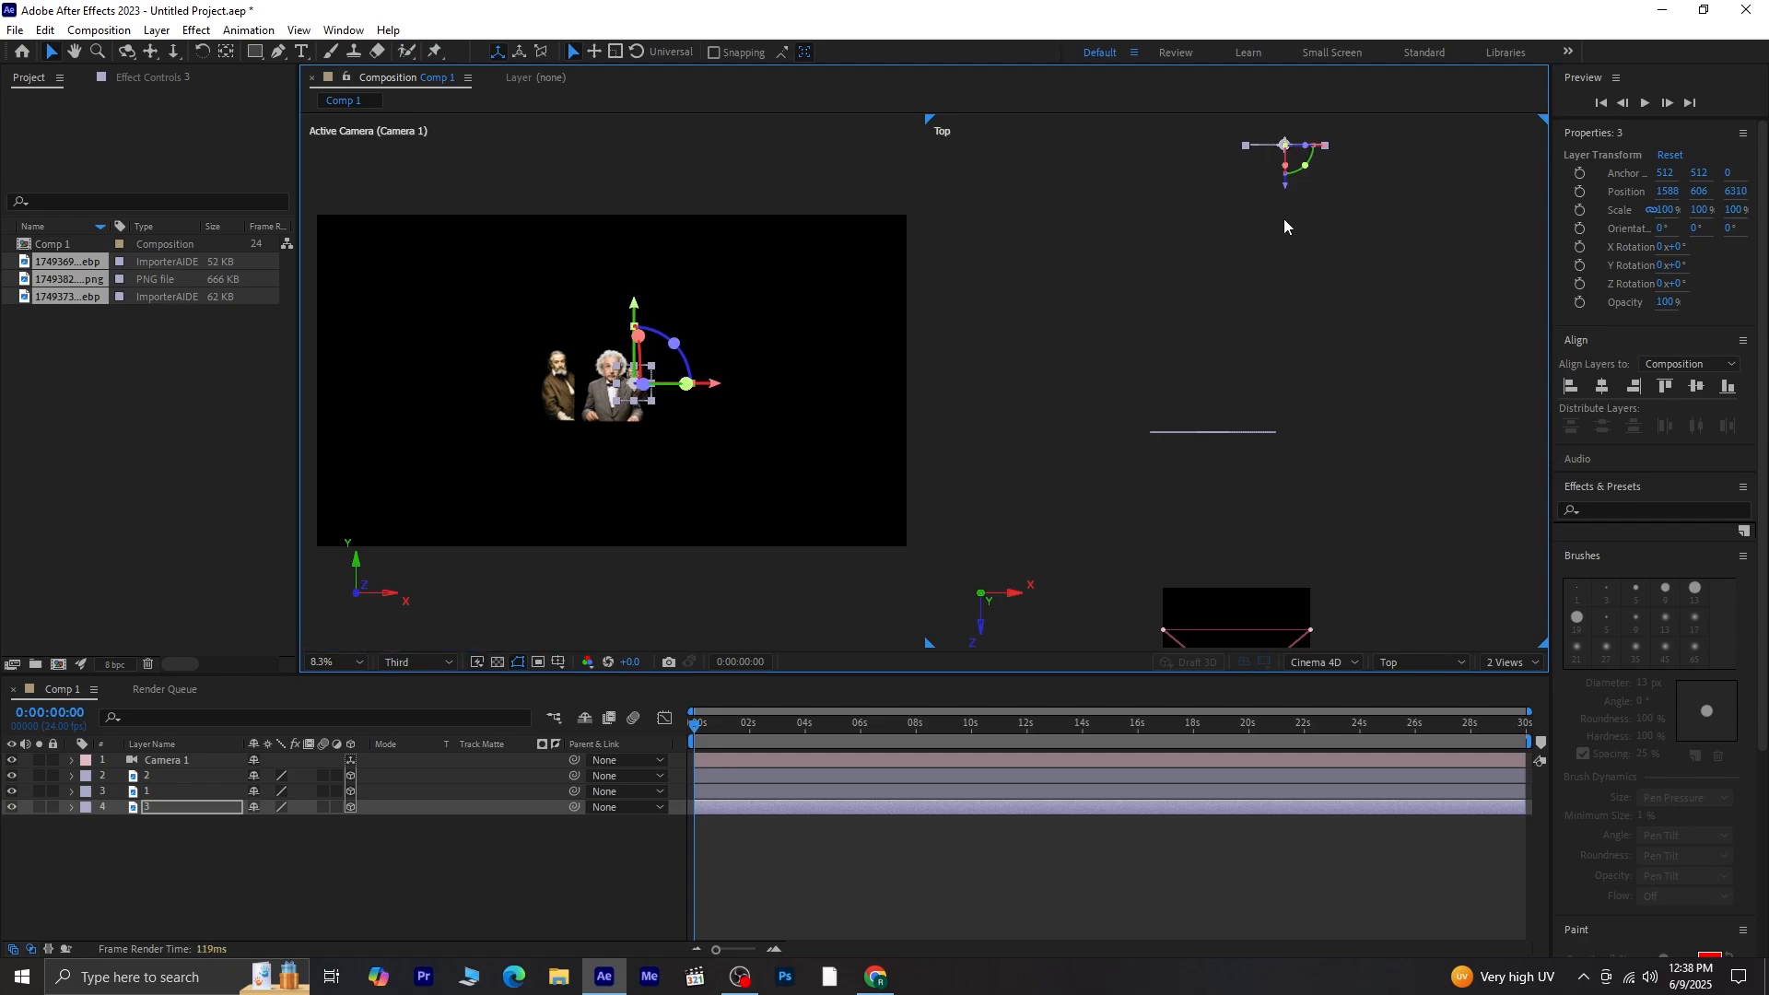
Step: Bring layer 1 forward to a Z position of about 1115 and move layer 2 back to about 3598
left_click(1225, 432)
left_click_drag(1238, 479, 1198, 596)
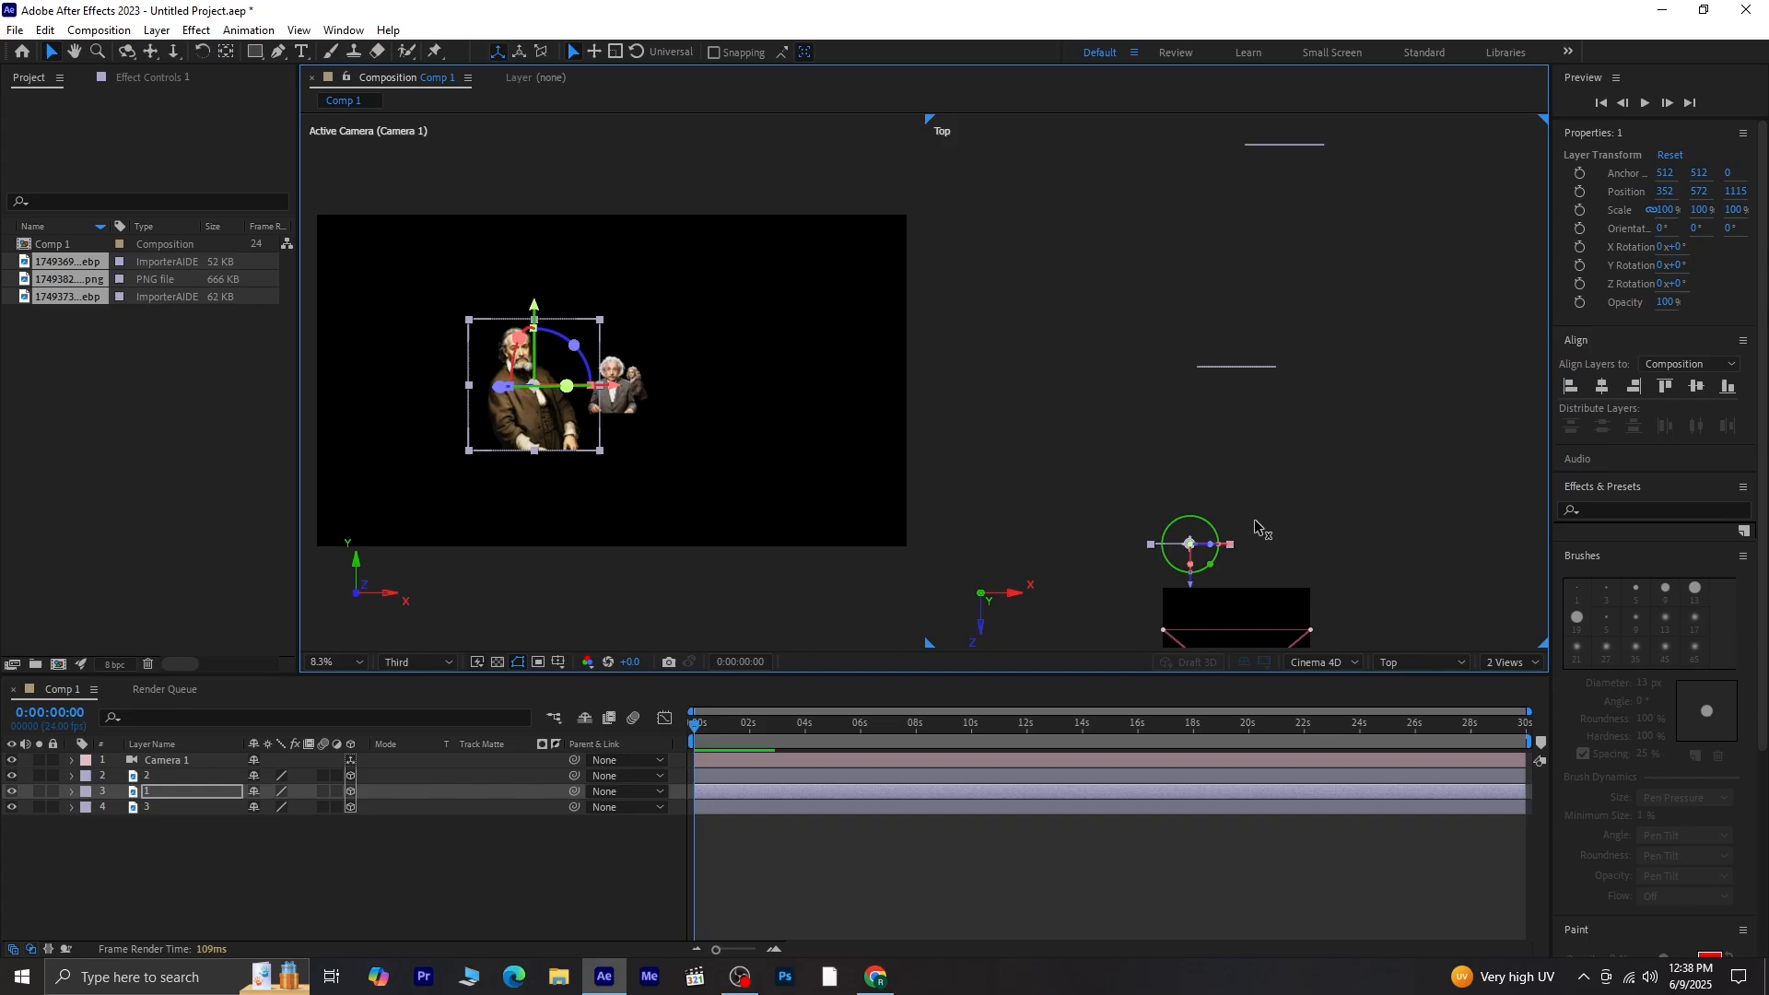
left_click(1340, 455)
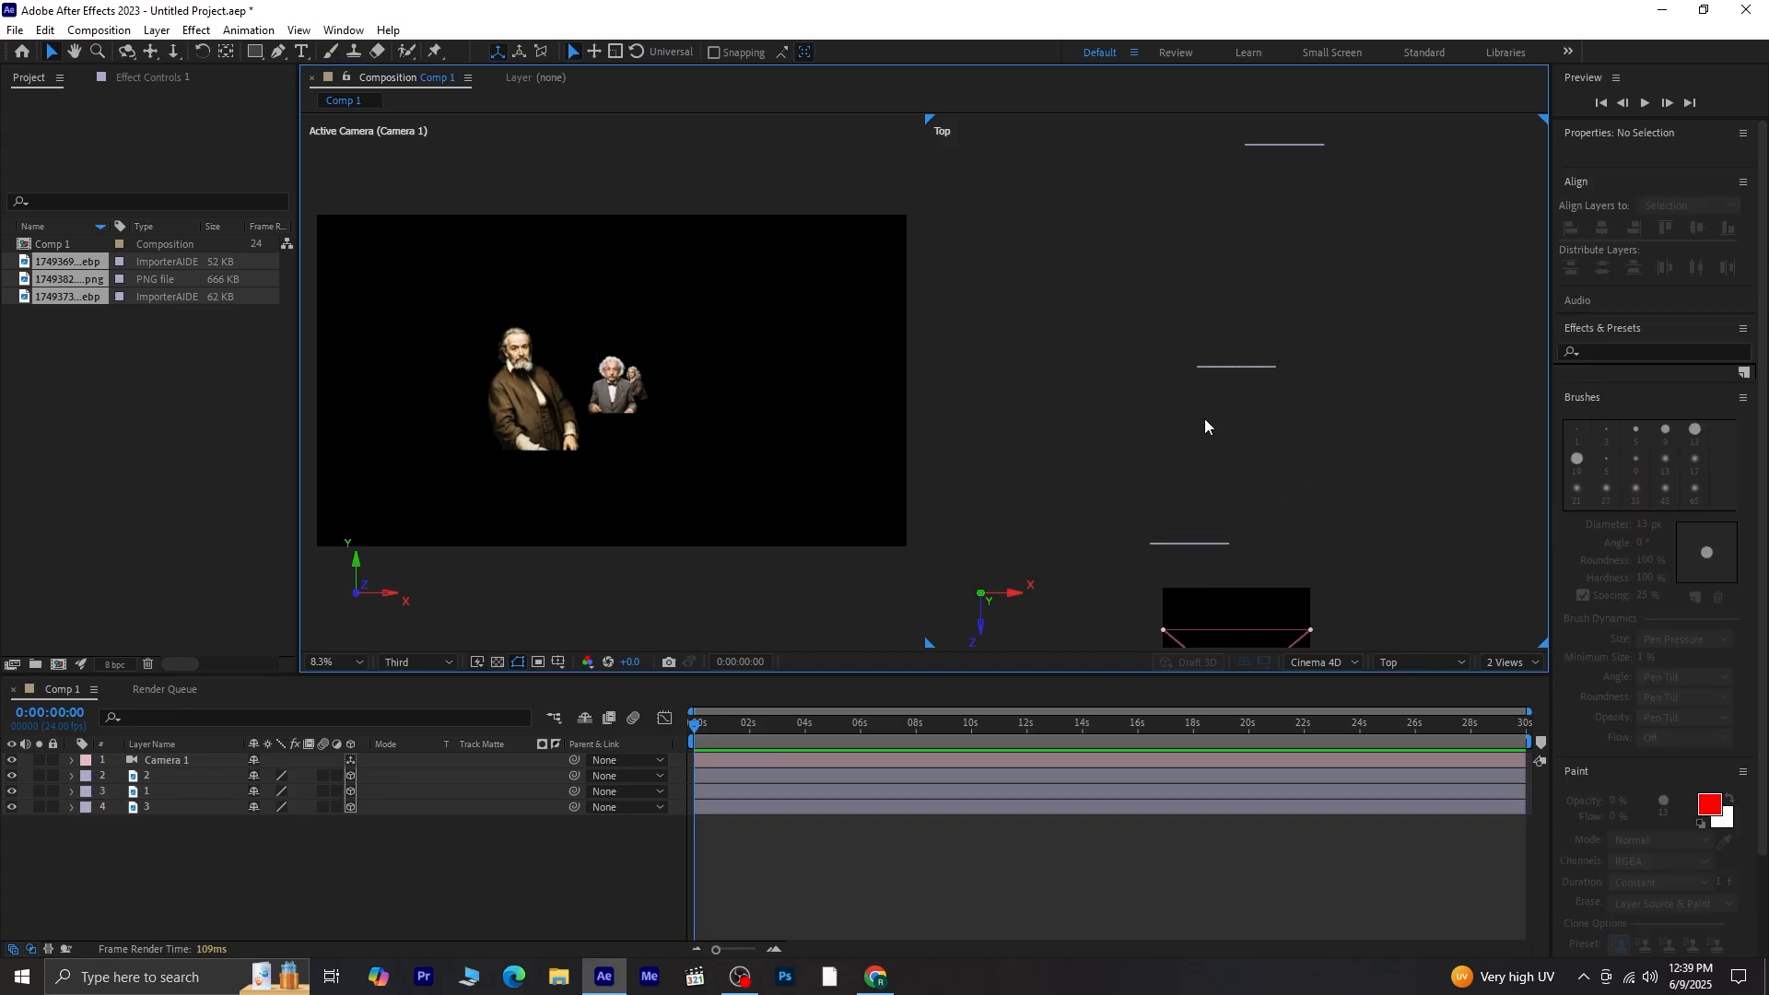
left_click_drag(1178, 345, 1231, 387)
left_click(1326, 443)
Step: Scale layer 1 up to 244% and shift it to the frame's left edge, at an X position of about -449
left_click(174, 789)
key("s")
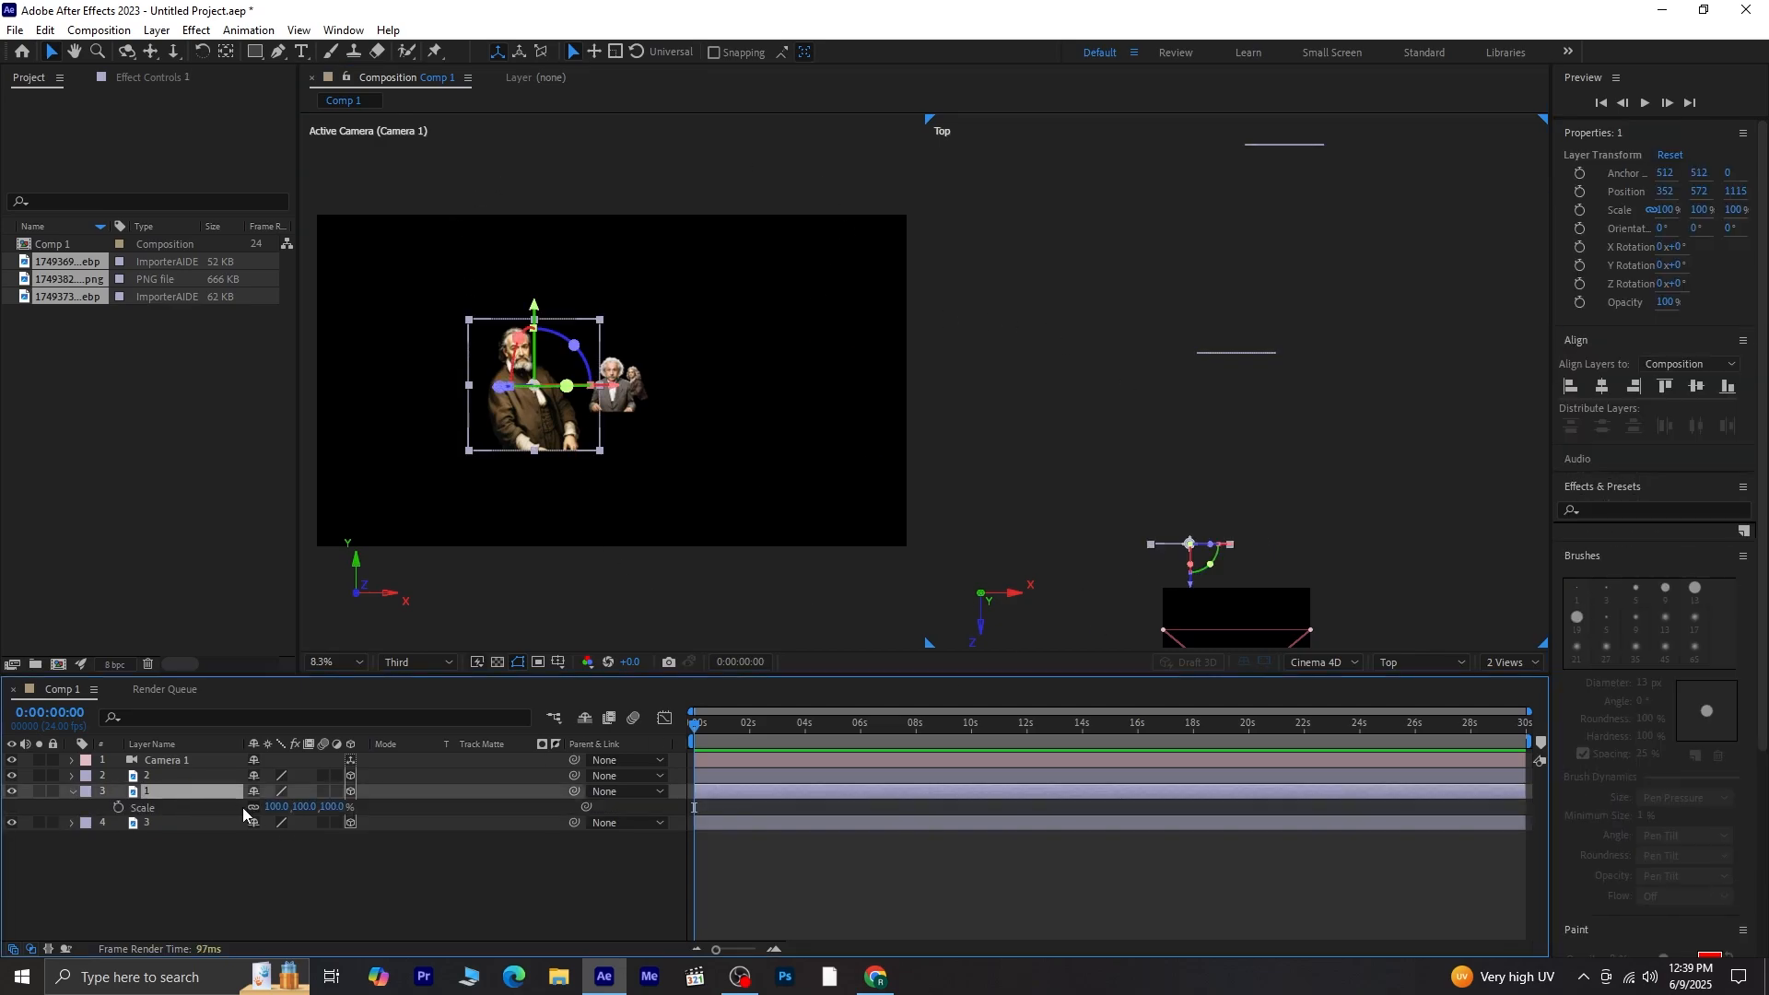
left_click_drag(330, 807, 464, 812)
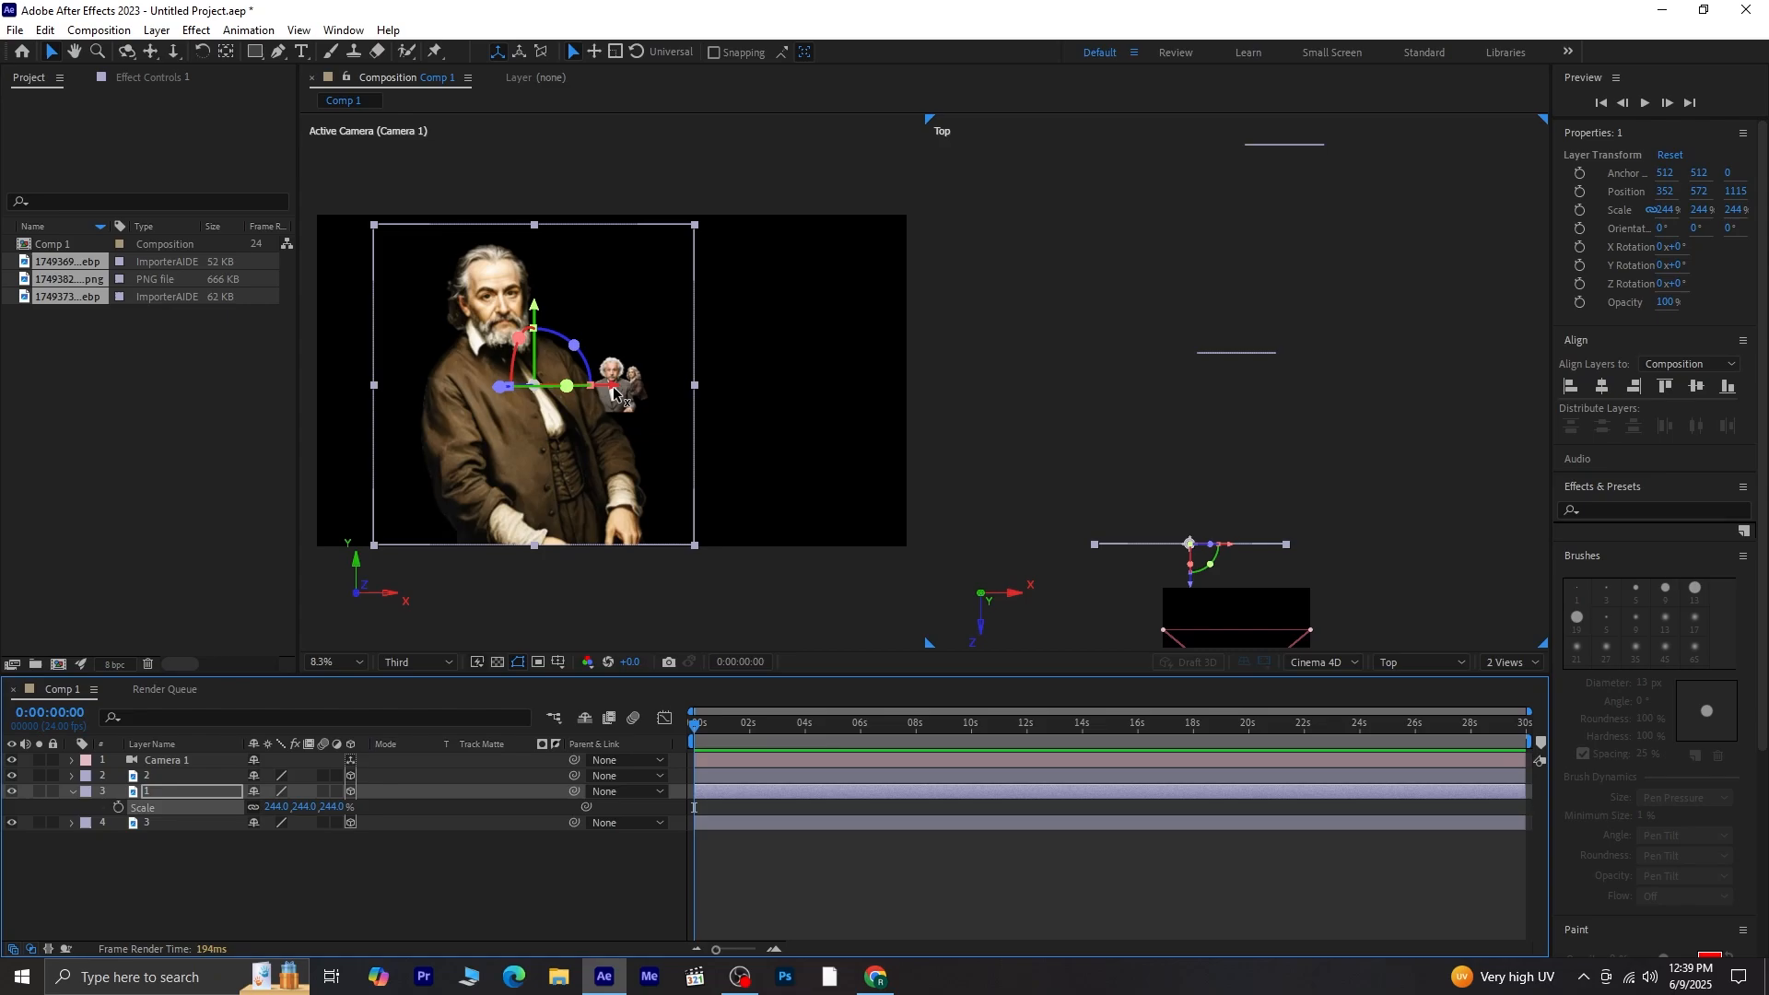
left_click_drag(613, 394, 510, 444)
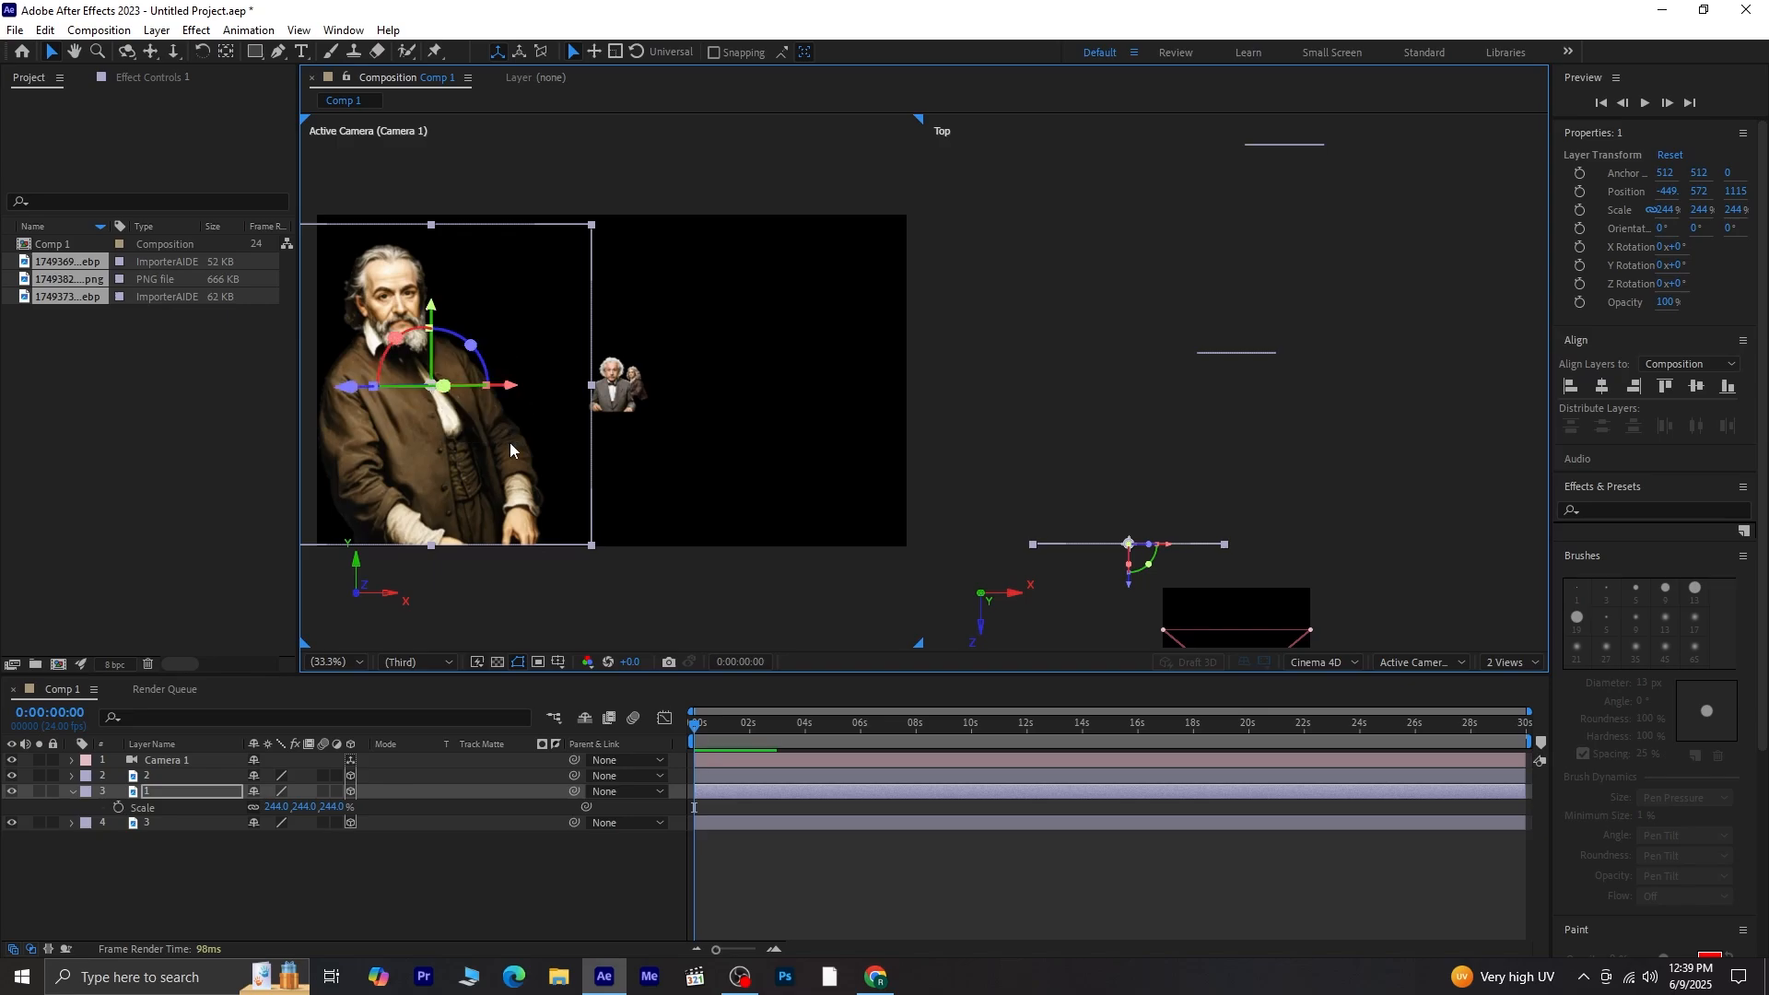
left_click(78, 790)
Step: Scale layer 2 up to 530% and lower it to a Y position of about 736 so it meets the frame's bottom edge
left_click(175, 767)
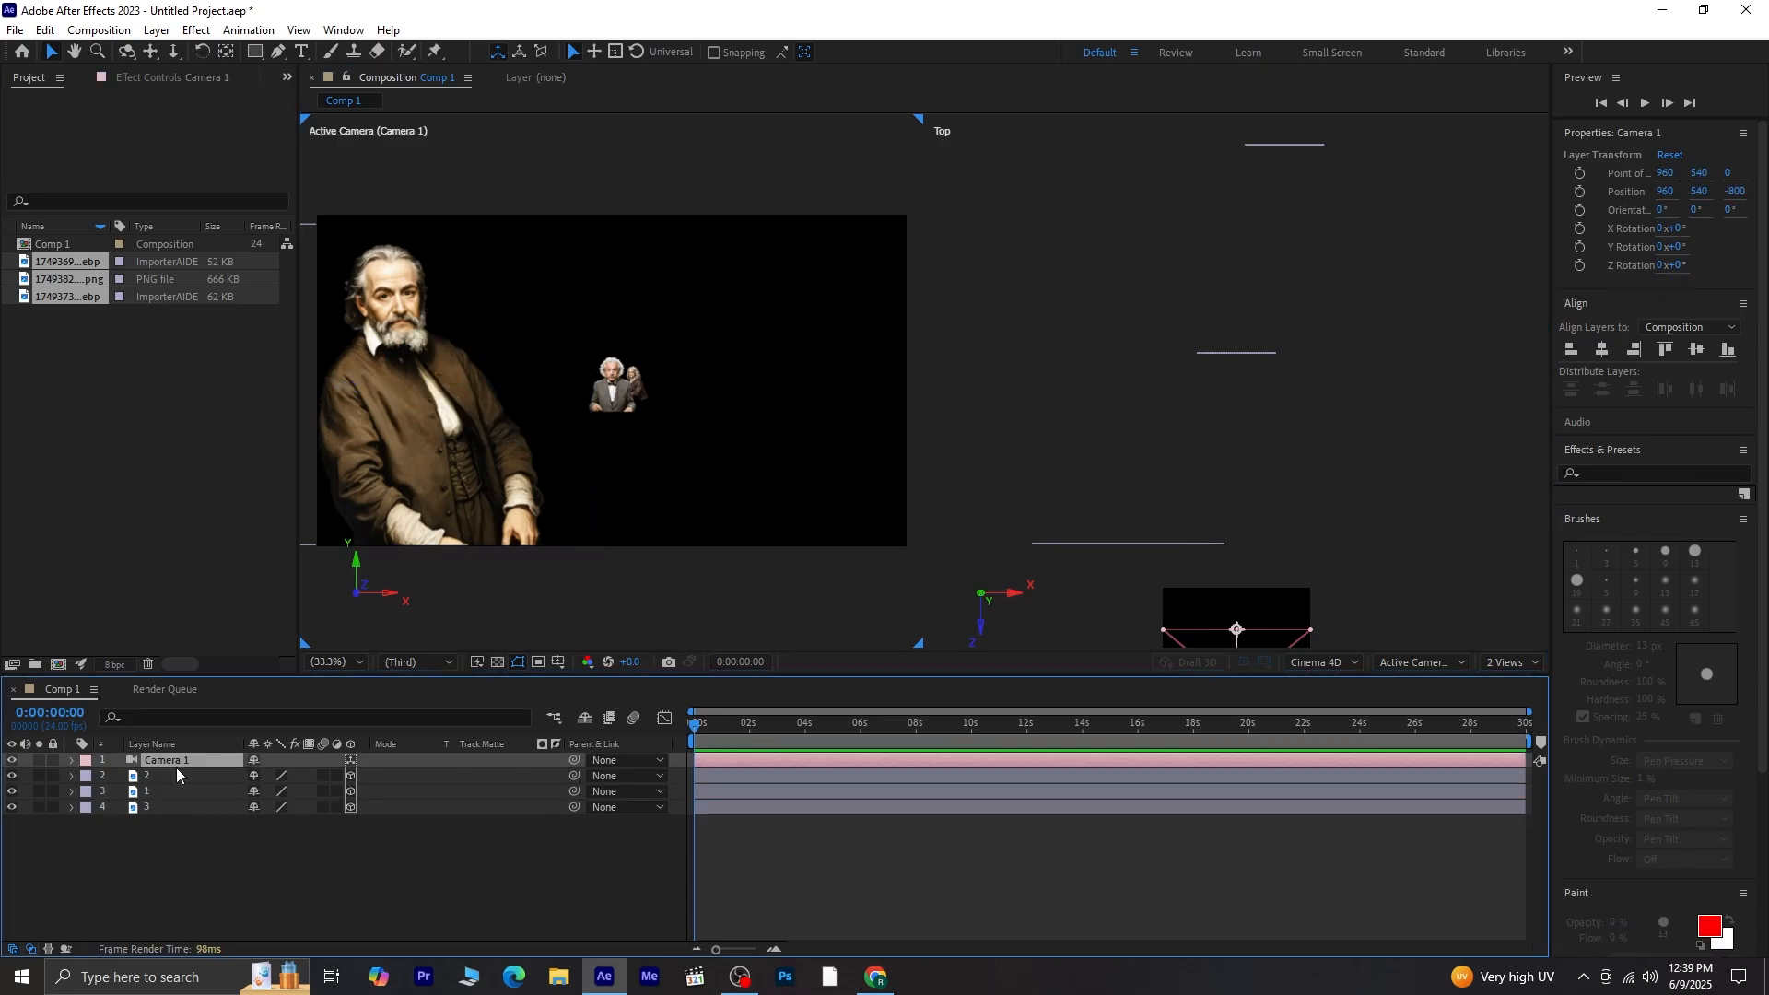
left_click(177, 781)
key("s")
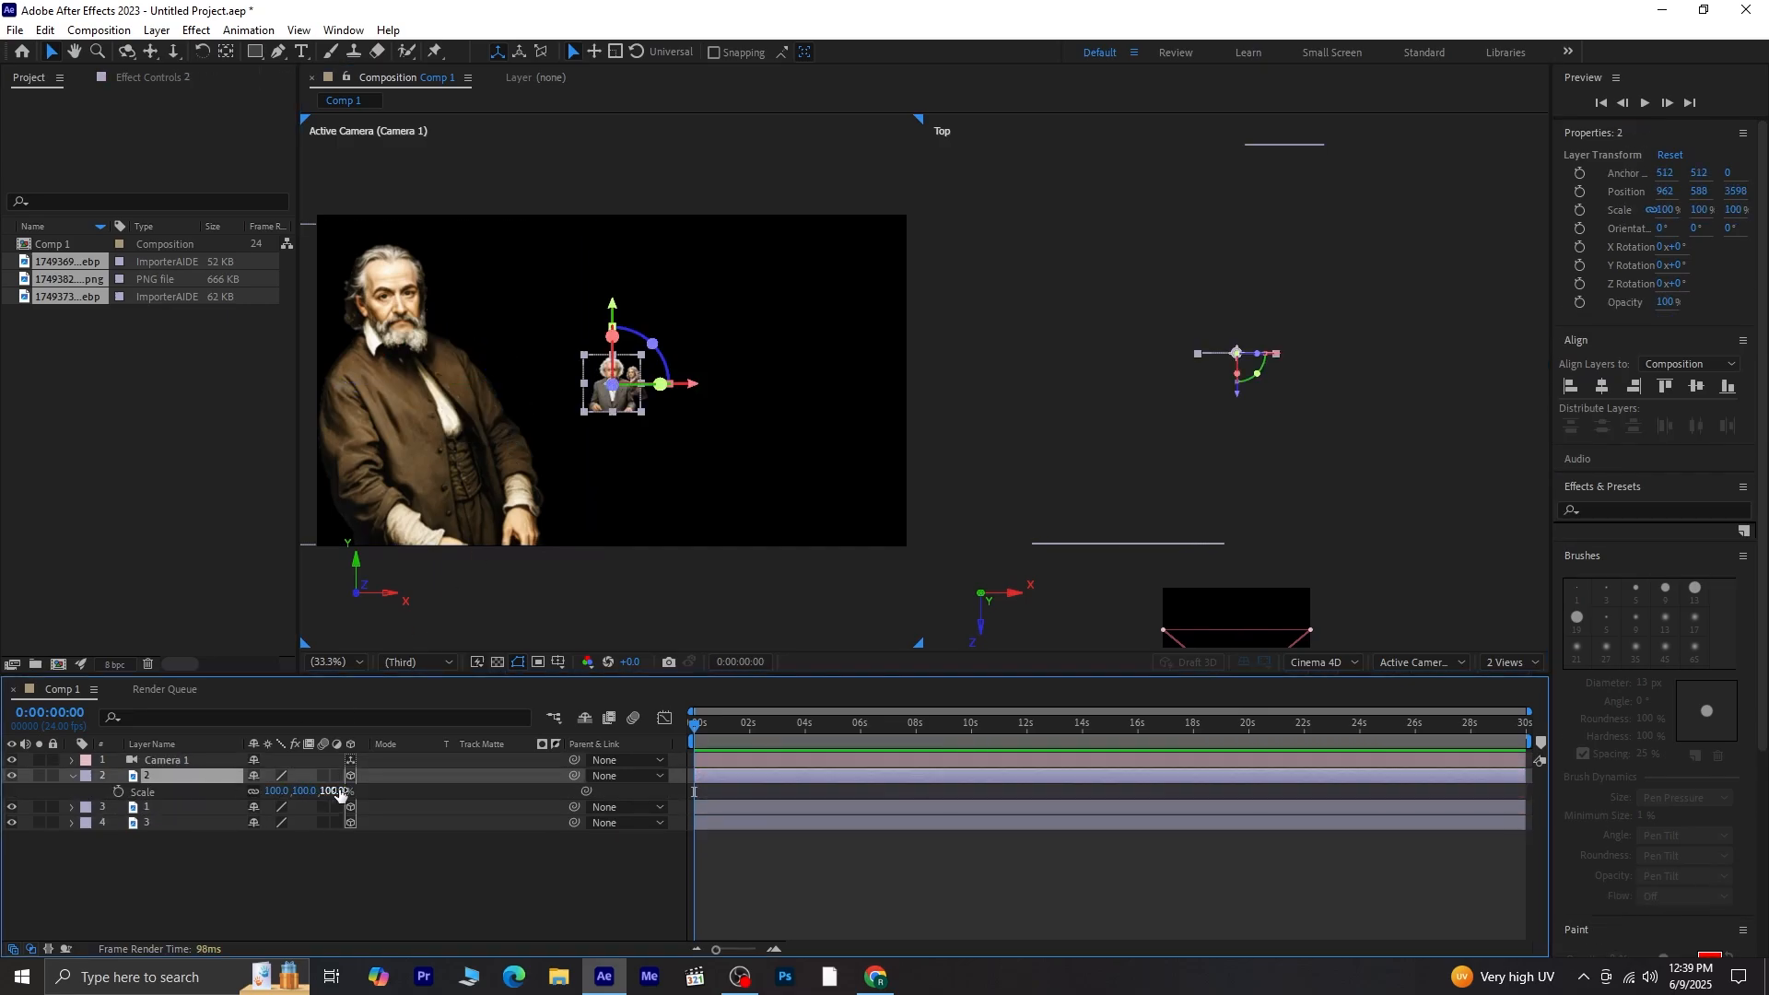
left_click_drag(335, 791, 718, 752)
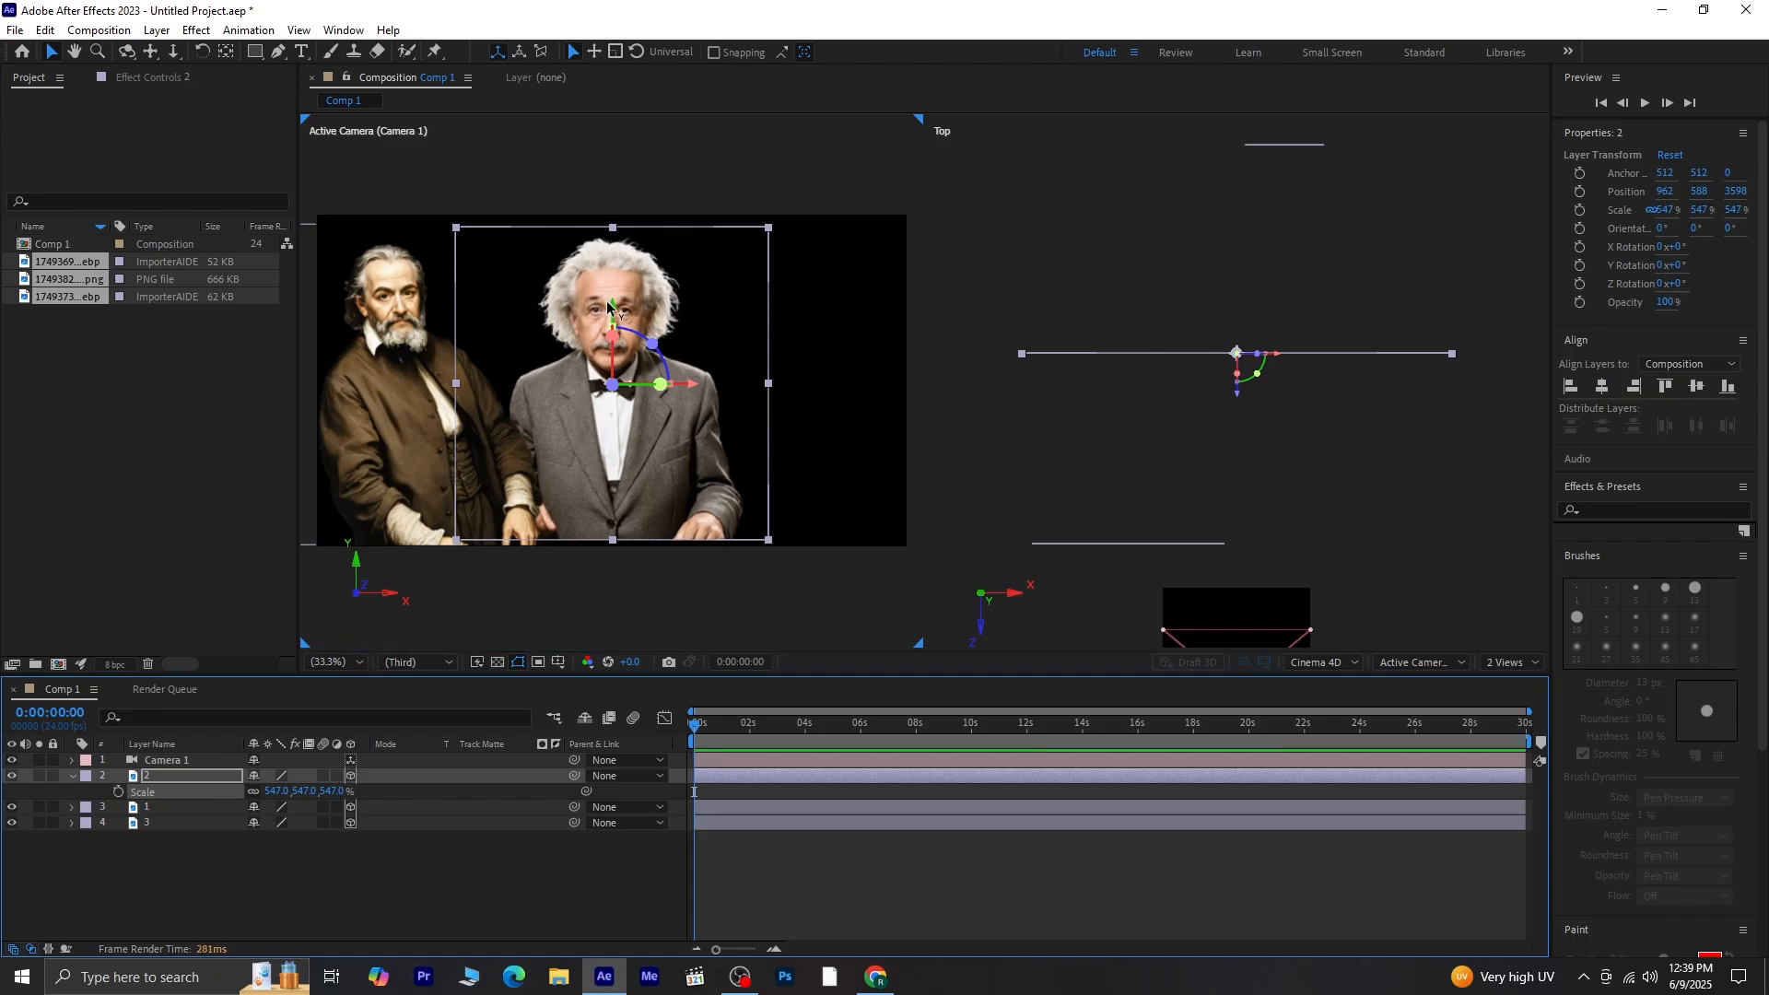
left_click_drag(609, 307, 610, 315)
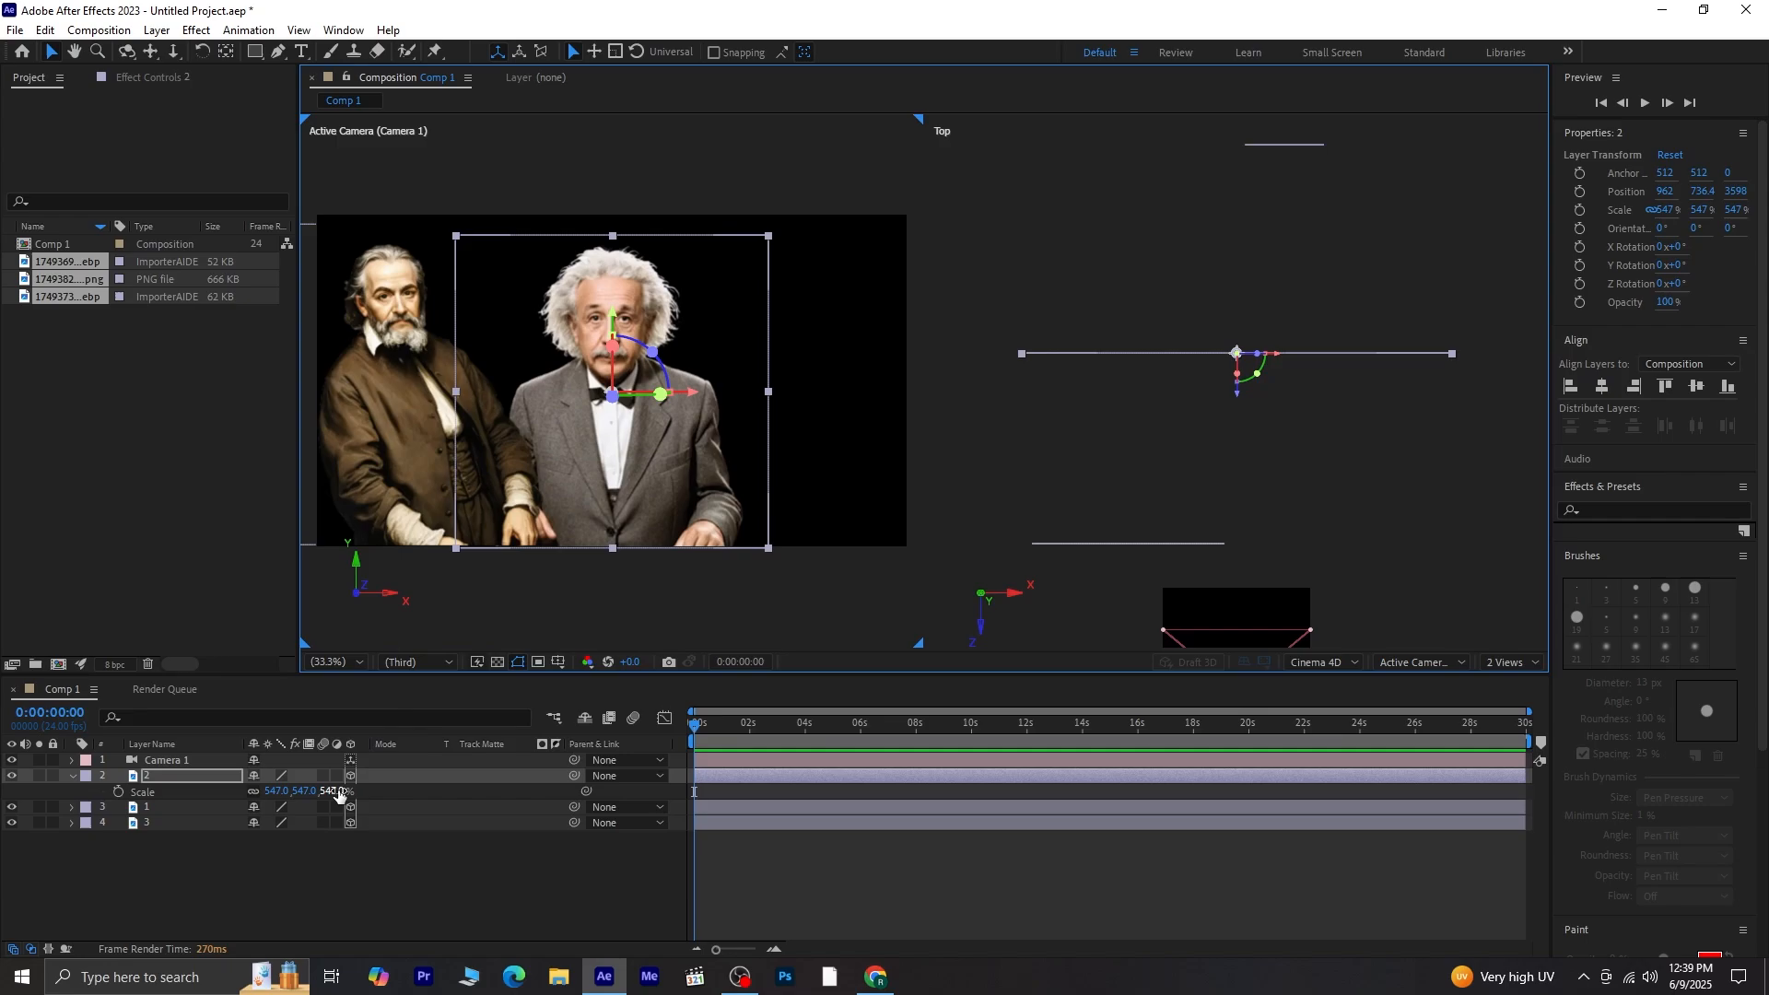
left_click_drag(334, 790, 328, 792)
left_click(346, 864)
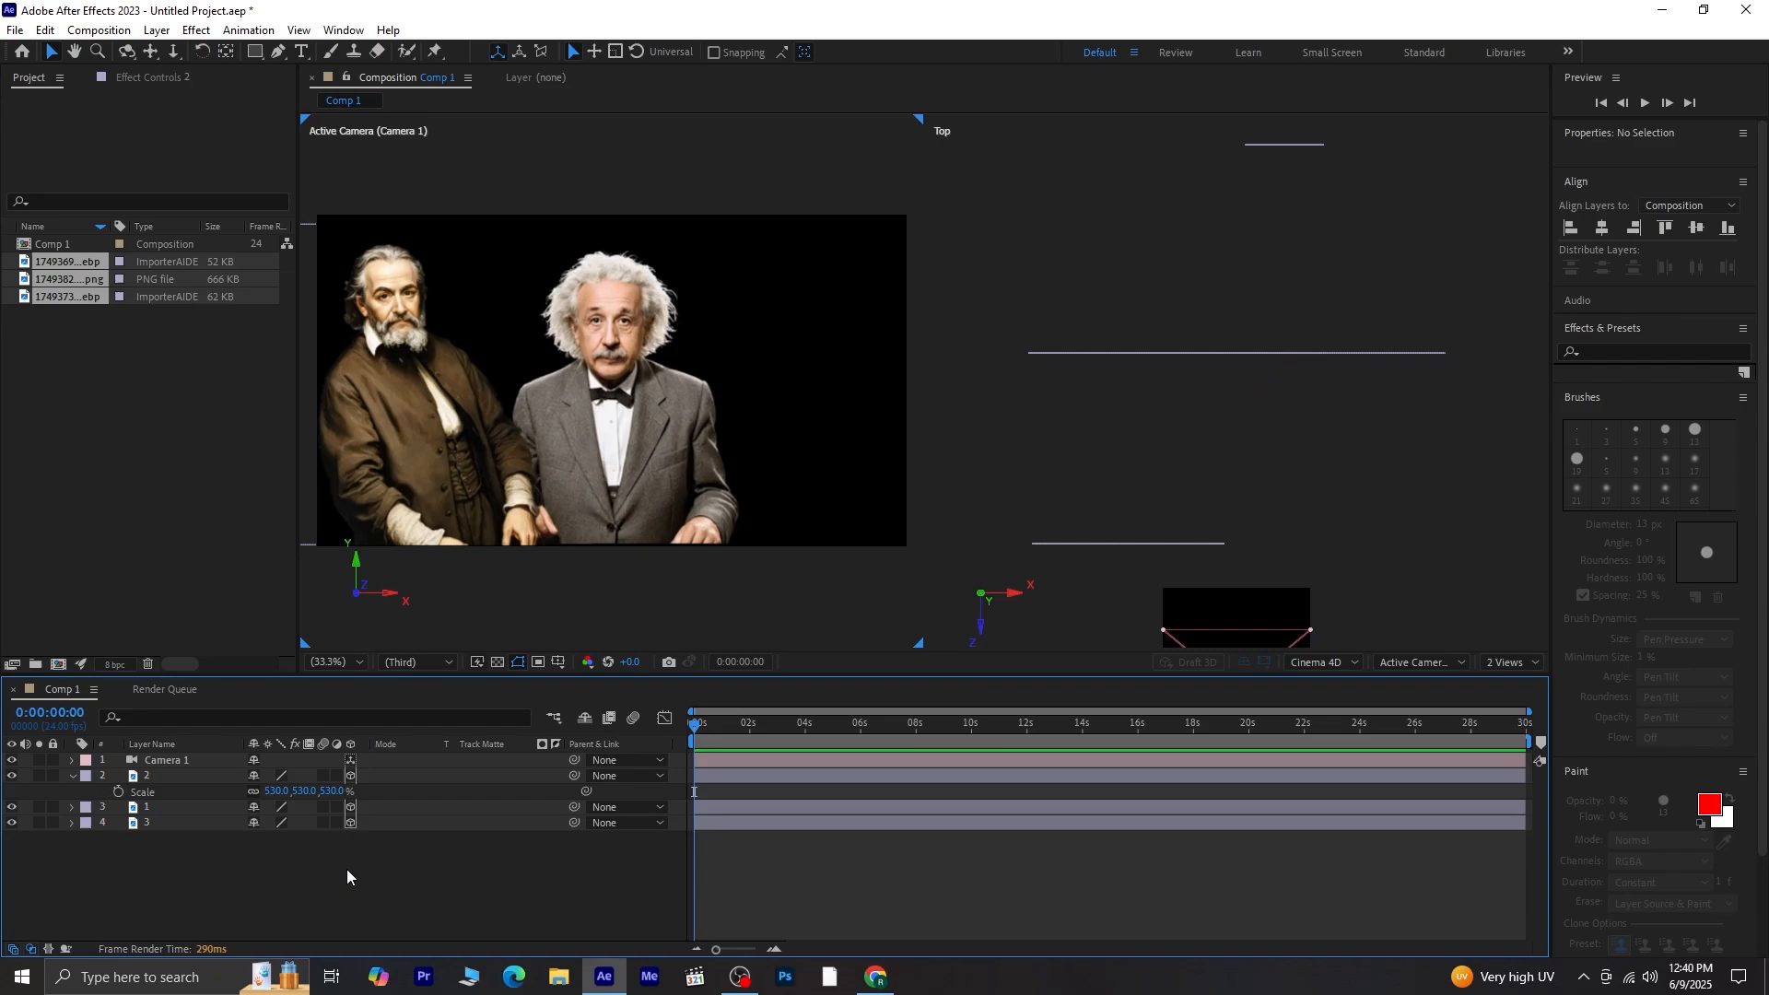
left_click(71, 776)
Step: Scale layer 3 up to 856% and shift it to an X position of about 6413 and Y of about 1059, filling the frame's right side
left_click(164, 807)
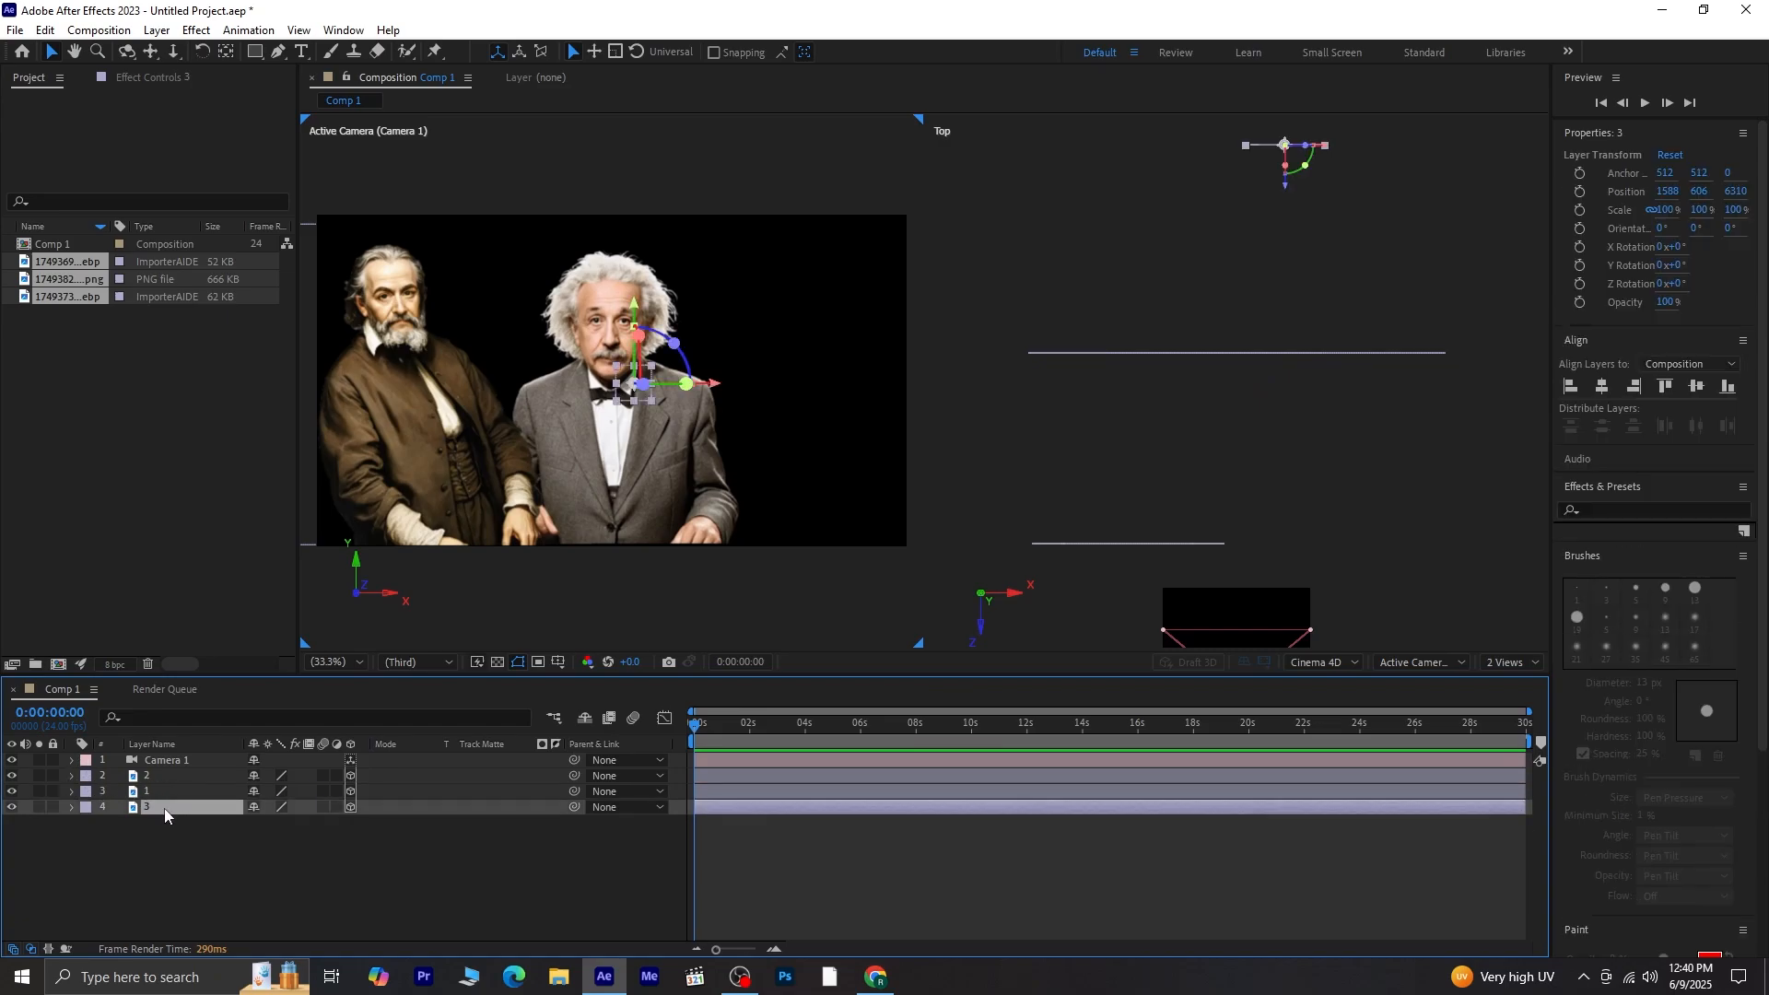
key("s")
left_click_drag(328, 822, 902, 789)
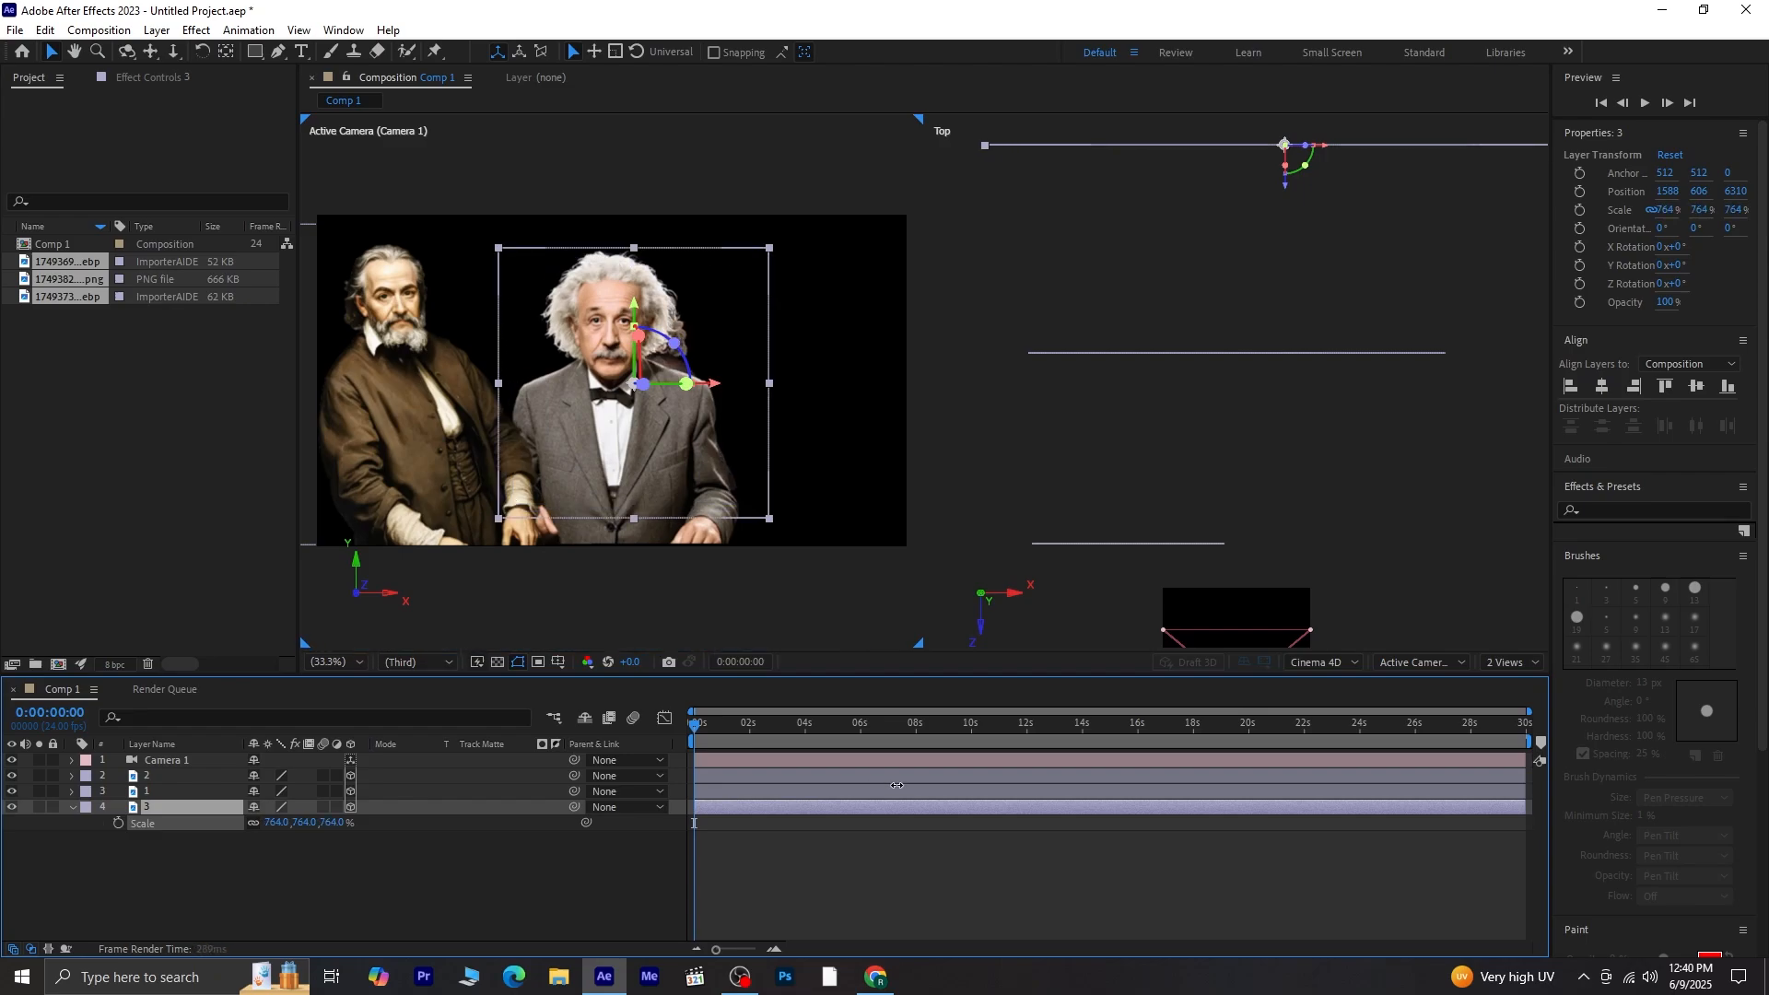
left_click_drag(717, 383, 882, 419)
left_click_drag(344, 822, 404, 803)
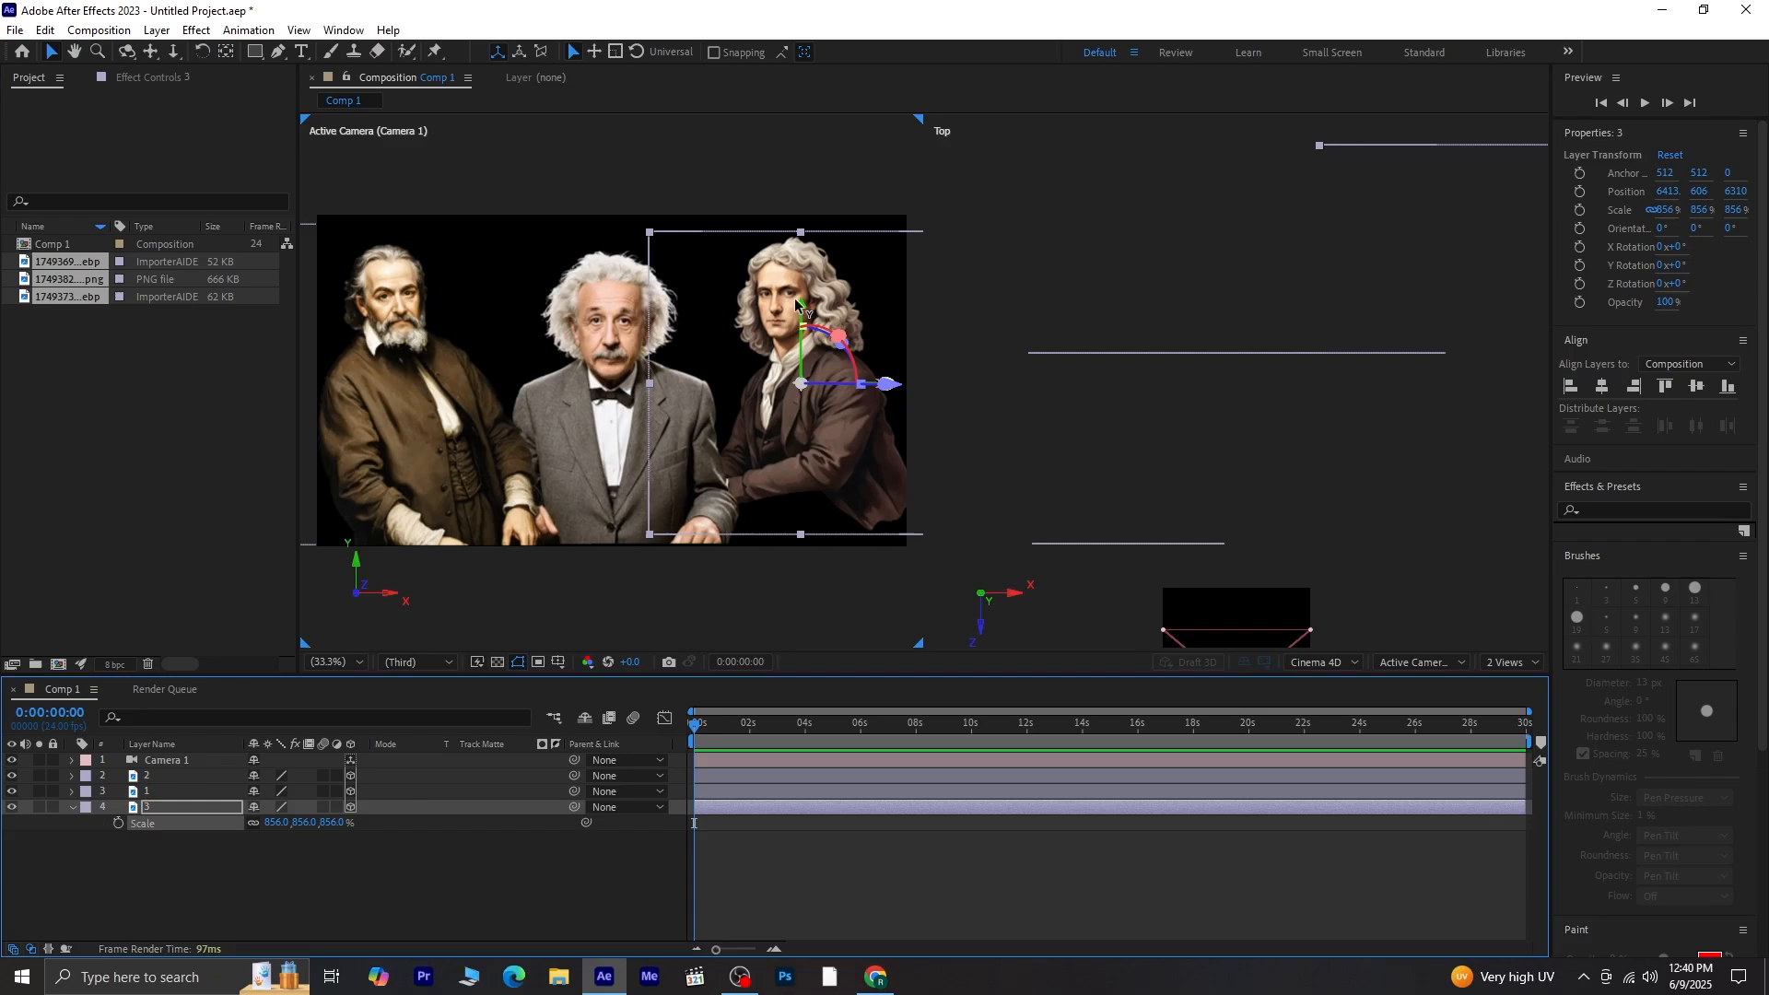
left_click_drag(800, 305, 806, 322)
left_click(1109, 593)
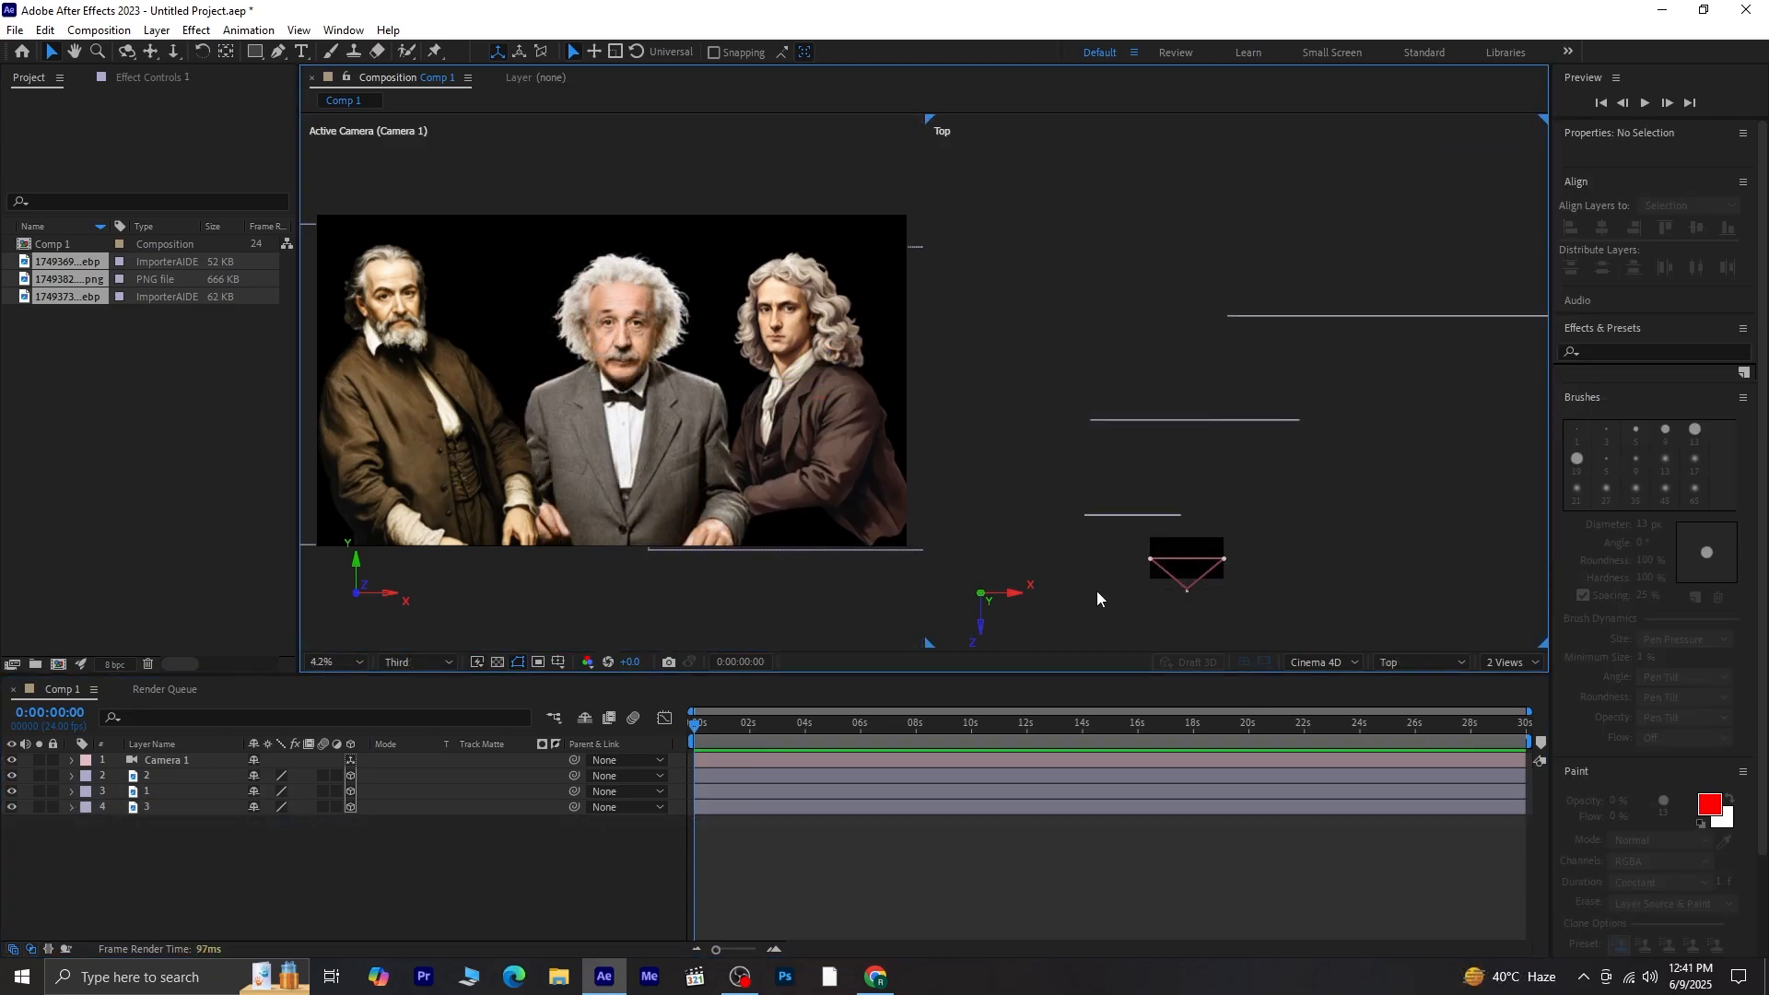
Step: Create an orbit null for Camera 1, centre its anchor point, and reveal the null's Position property
left_click(157, 759)
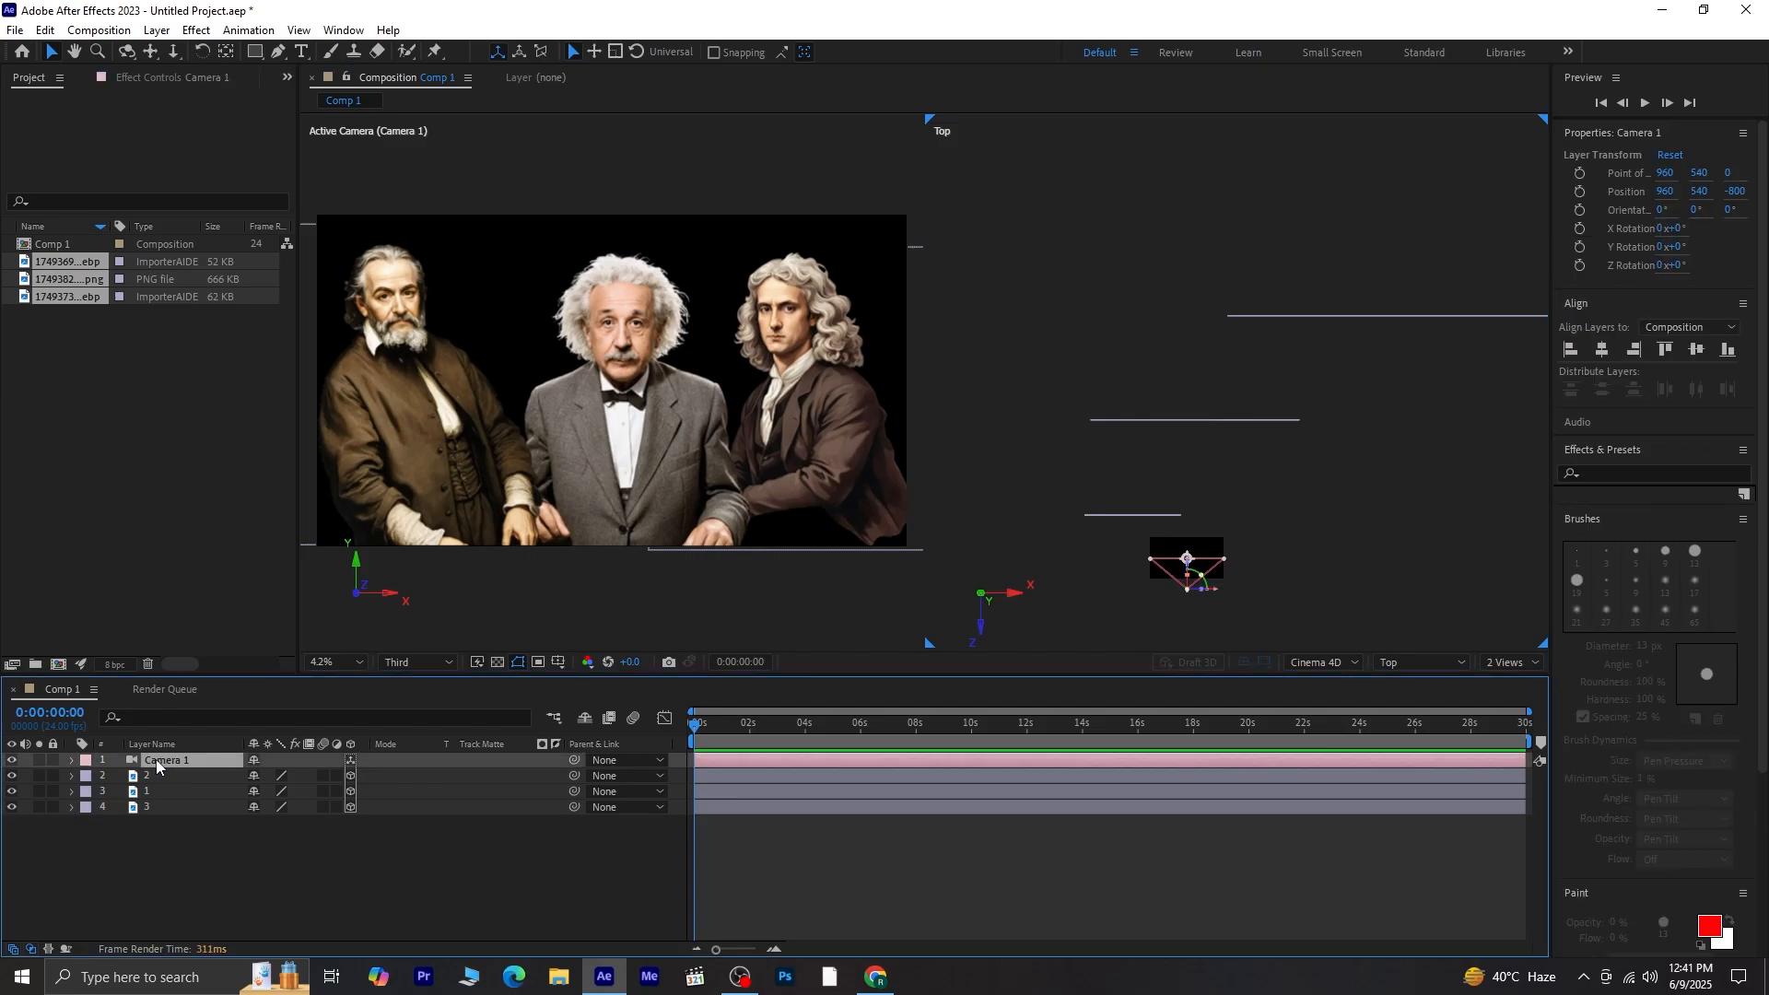
right_click(157, 759)
mouse_move(352, 614)
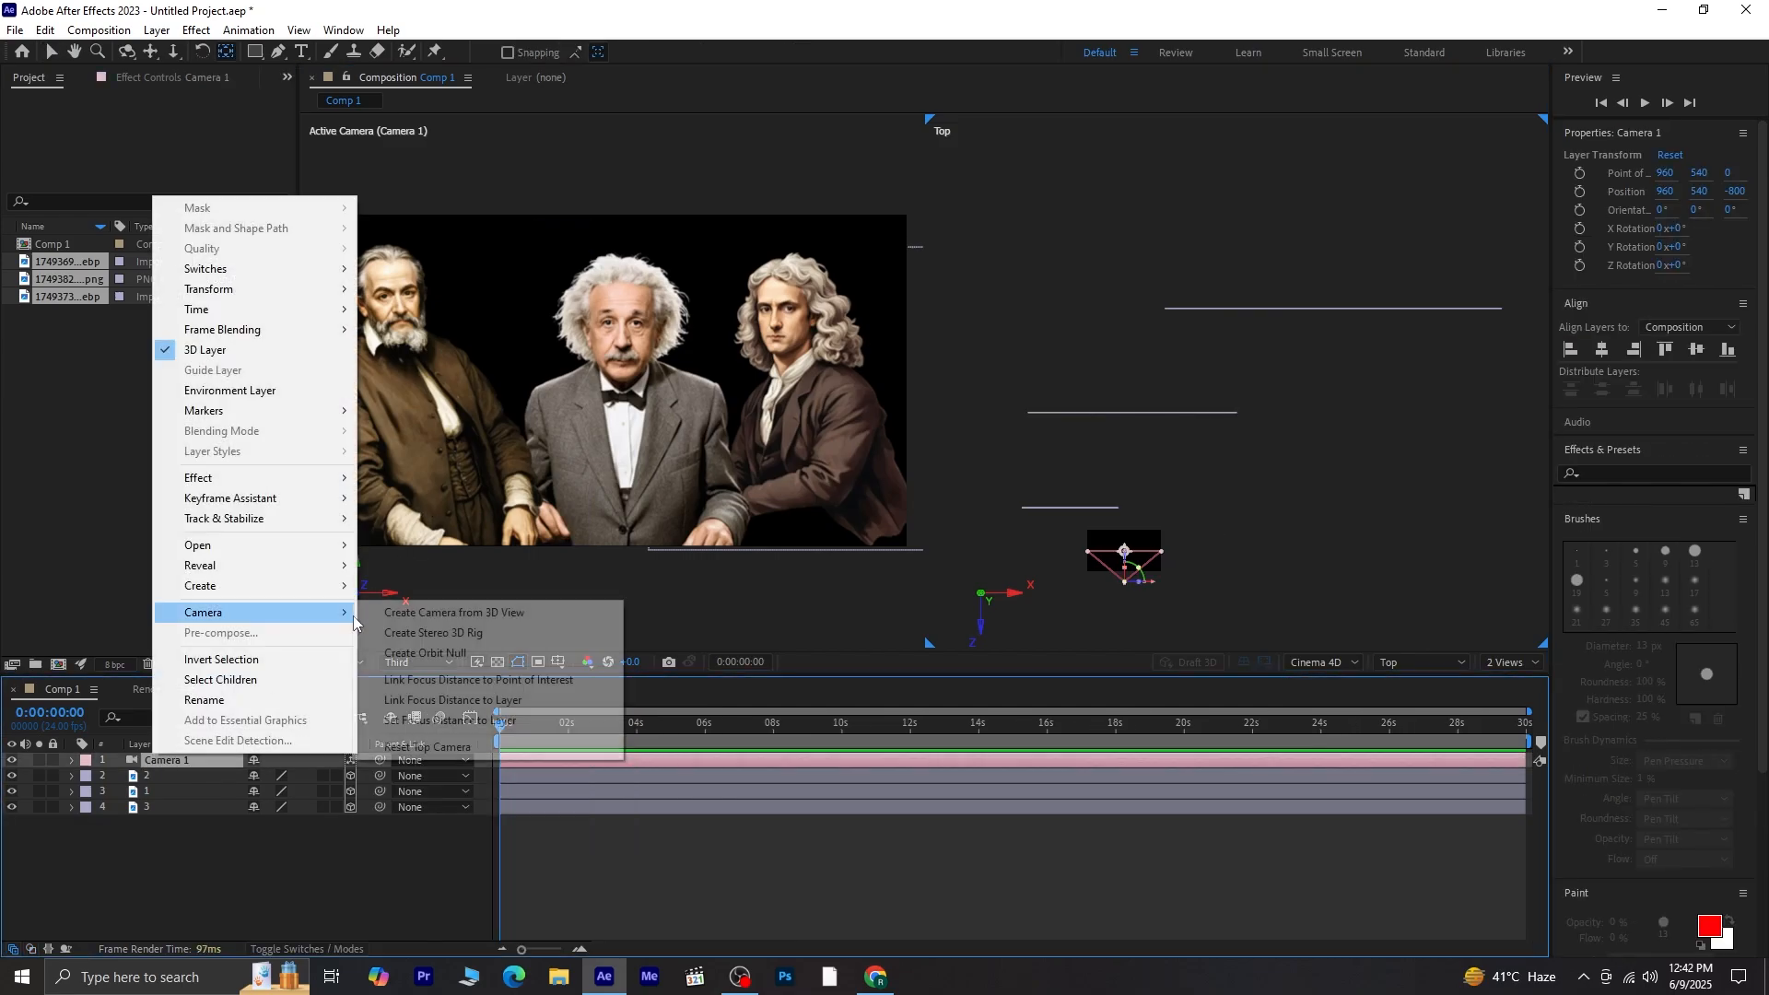
left_click(478, 654)
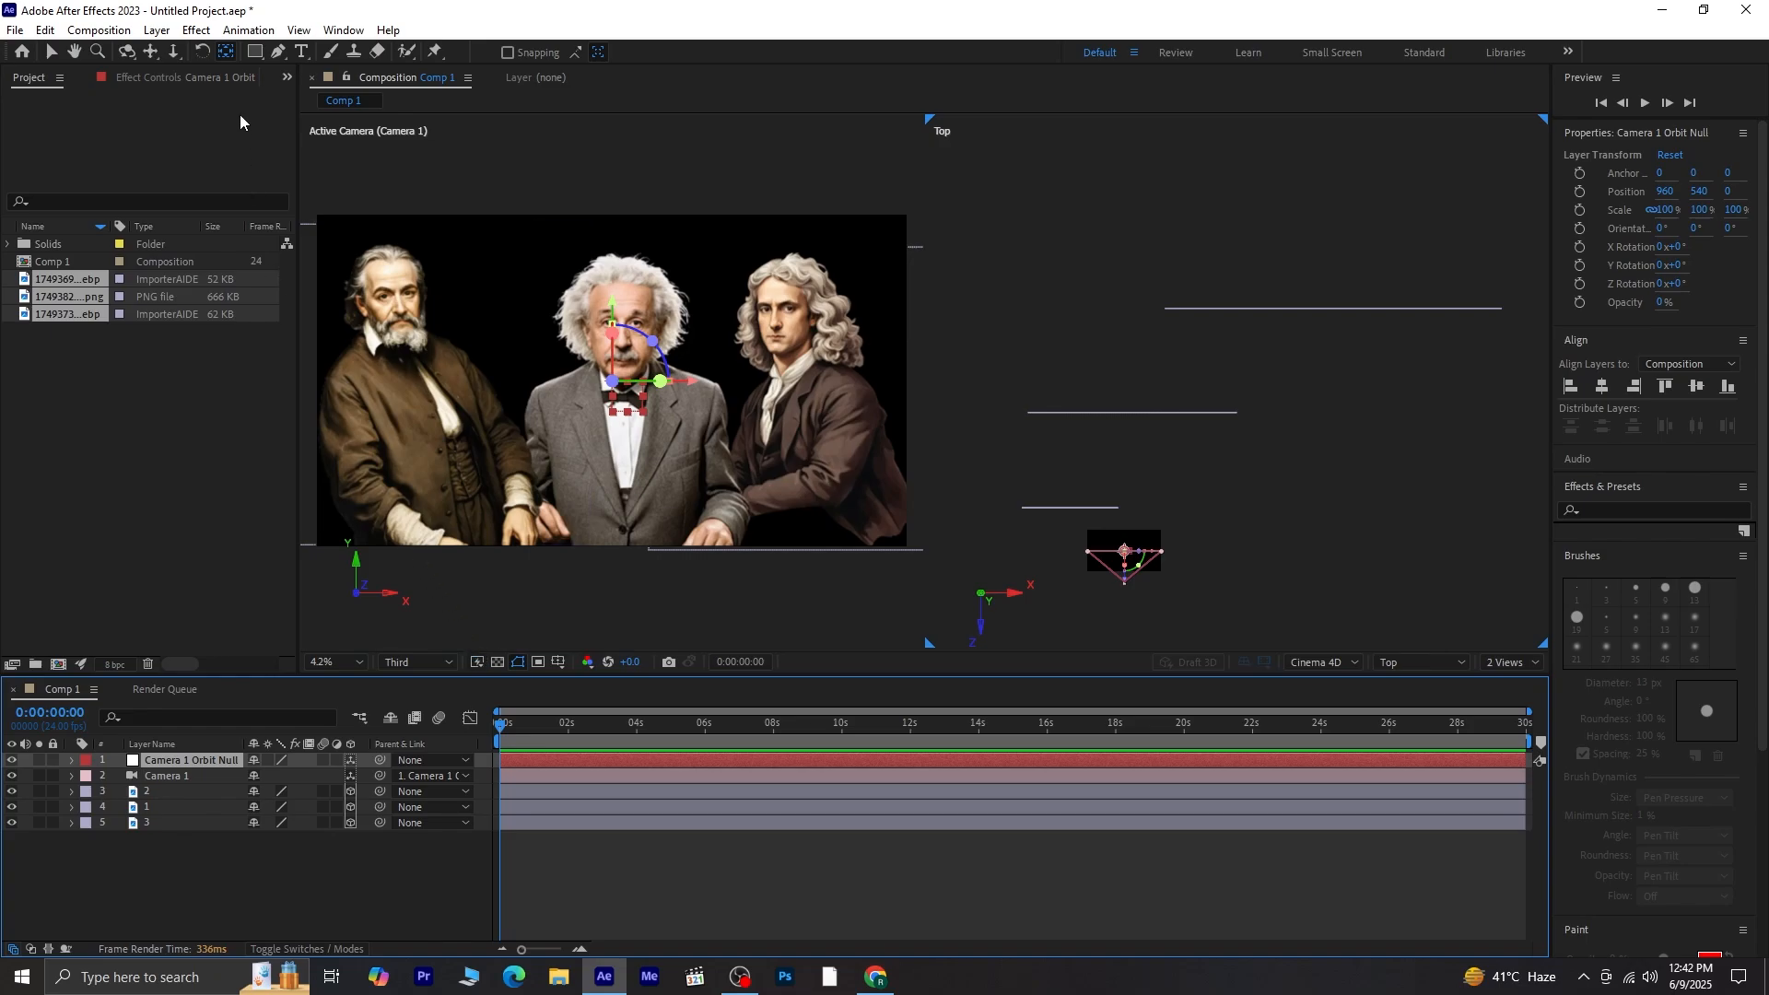
key("ctrl+alt+Home")
key("p")
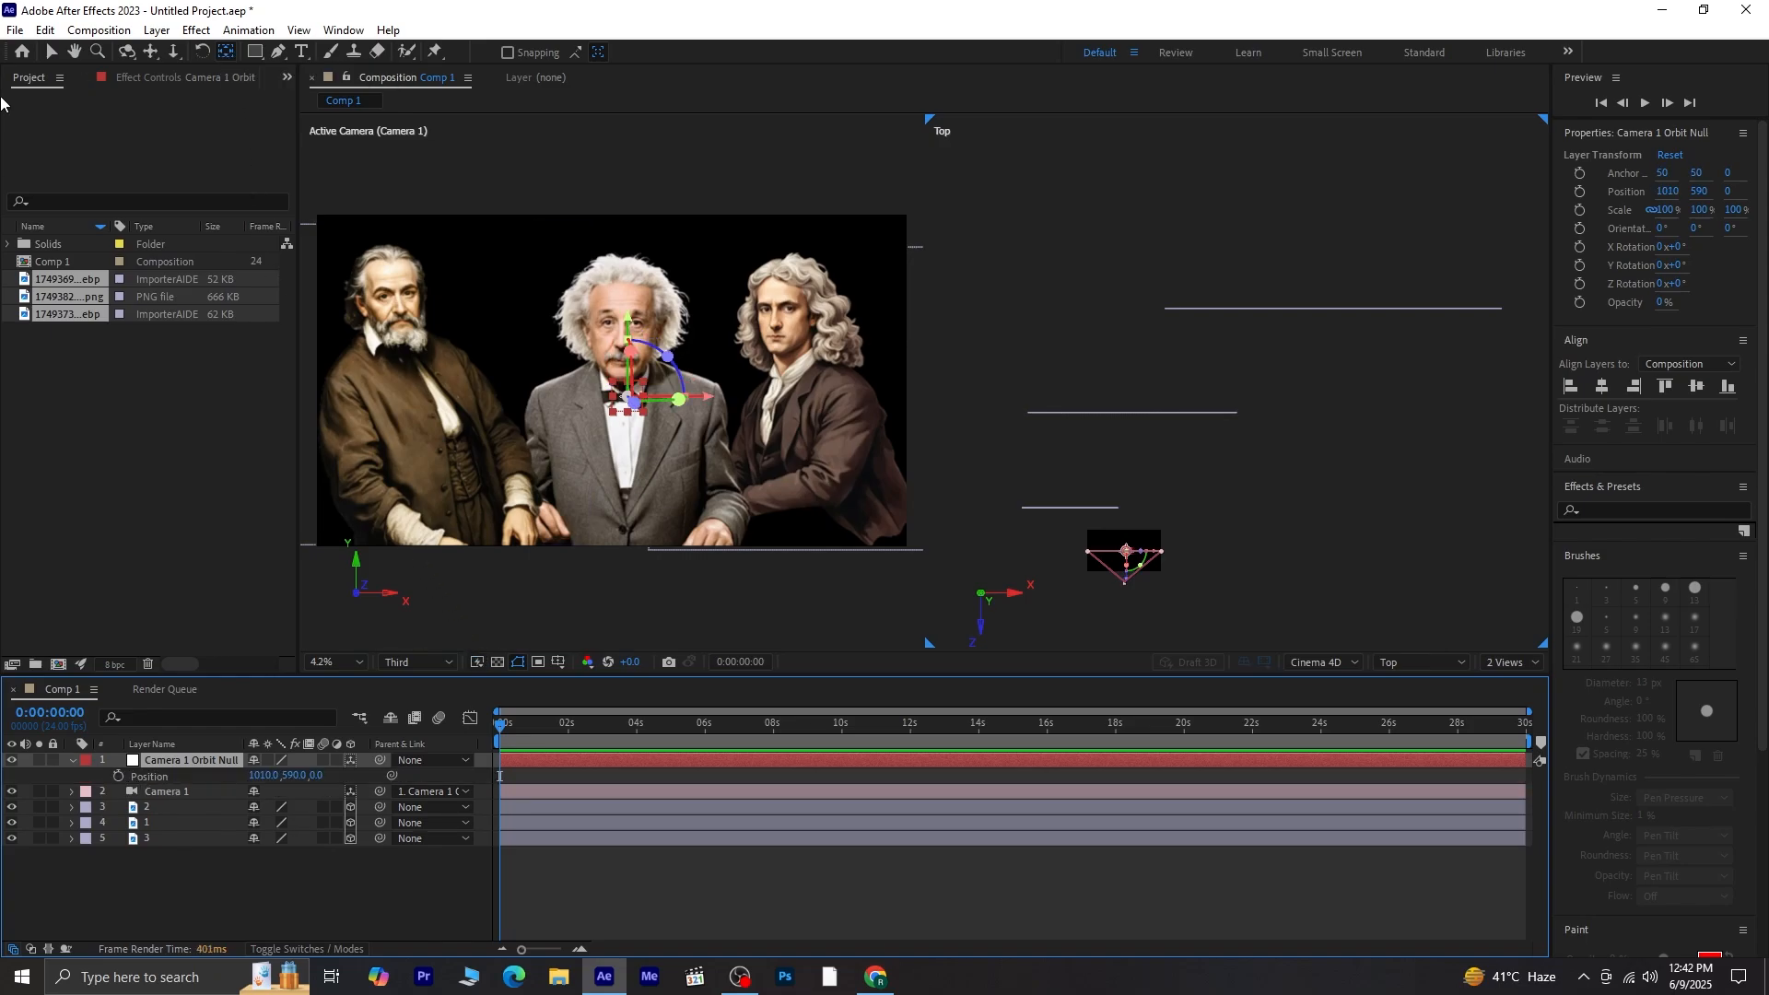
left_click(52, 54)
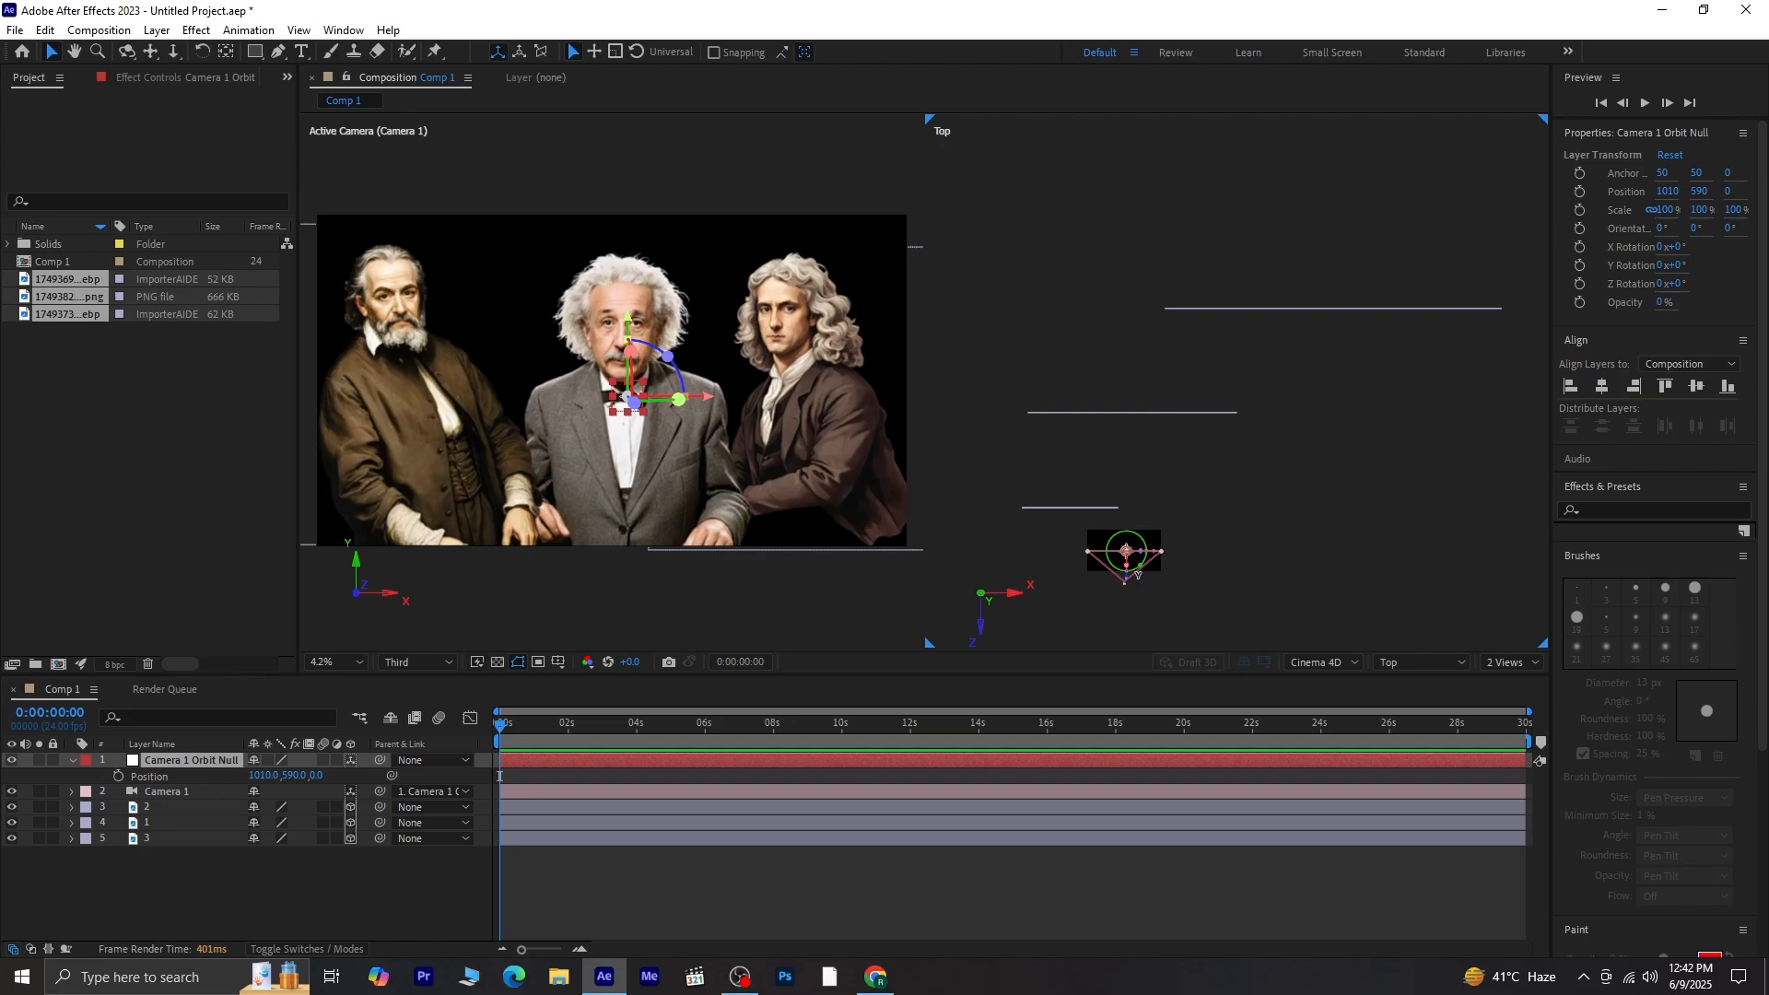
Step: Move the orbit null to about X 6338, Z 1918 to frame layer 3 and start keyframing its position at 1 second
left_click_drag(1126, 578, 1376, 507)
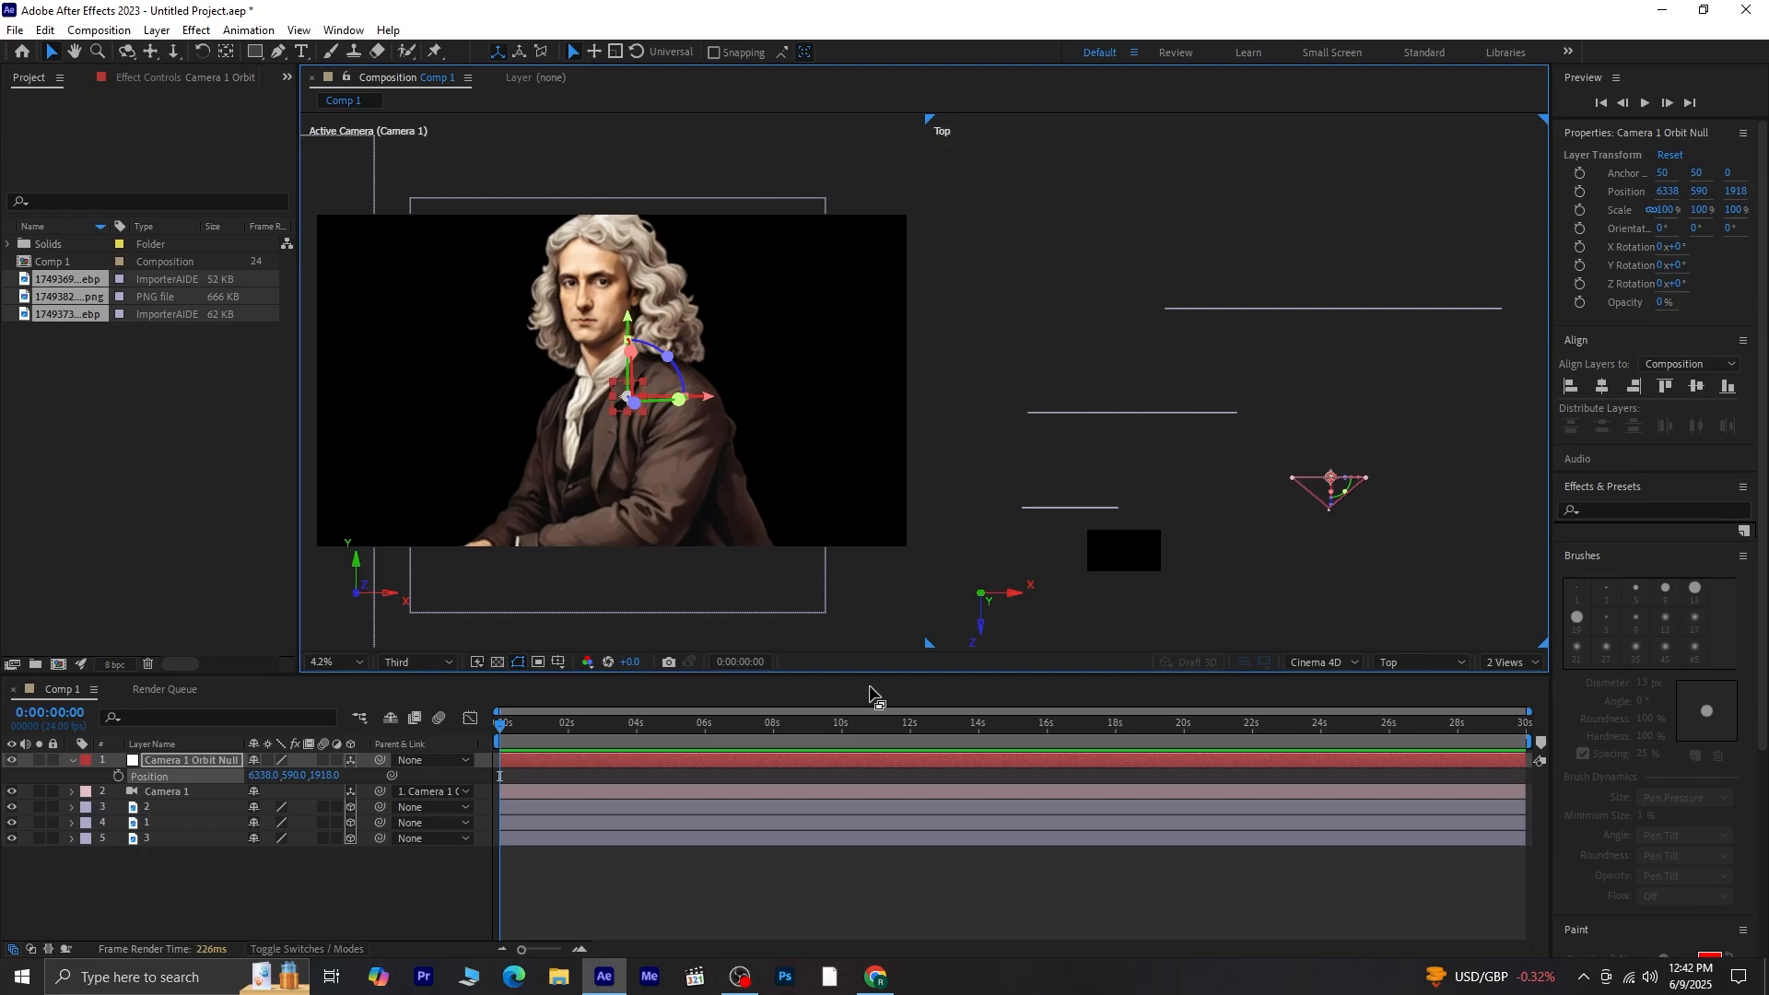
scroll(491, 721, "up", 1)
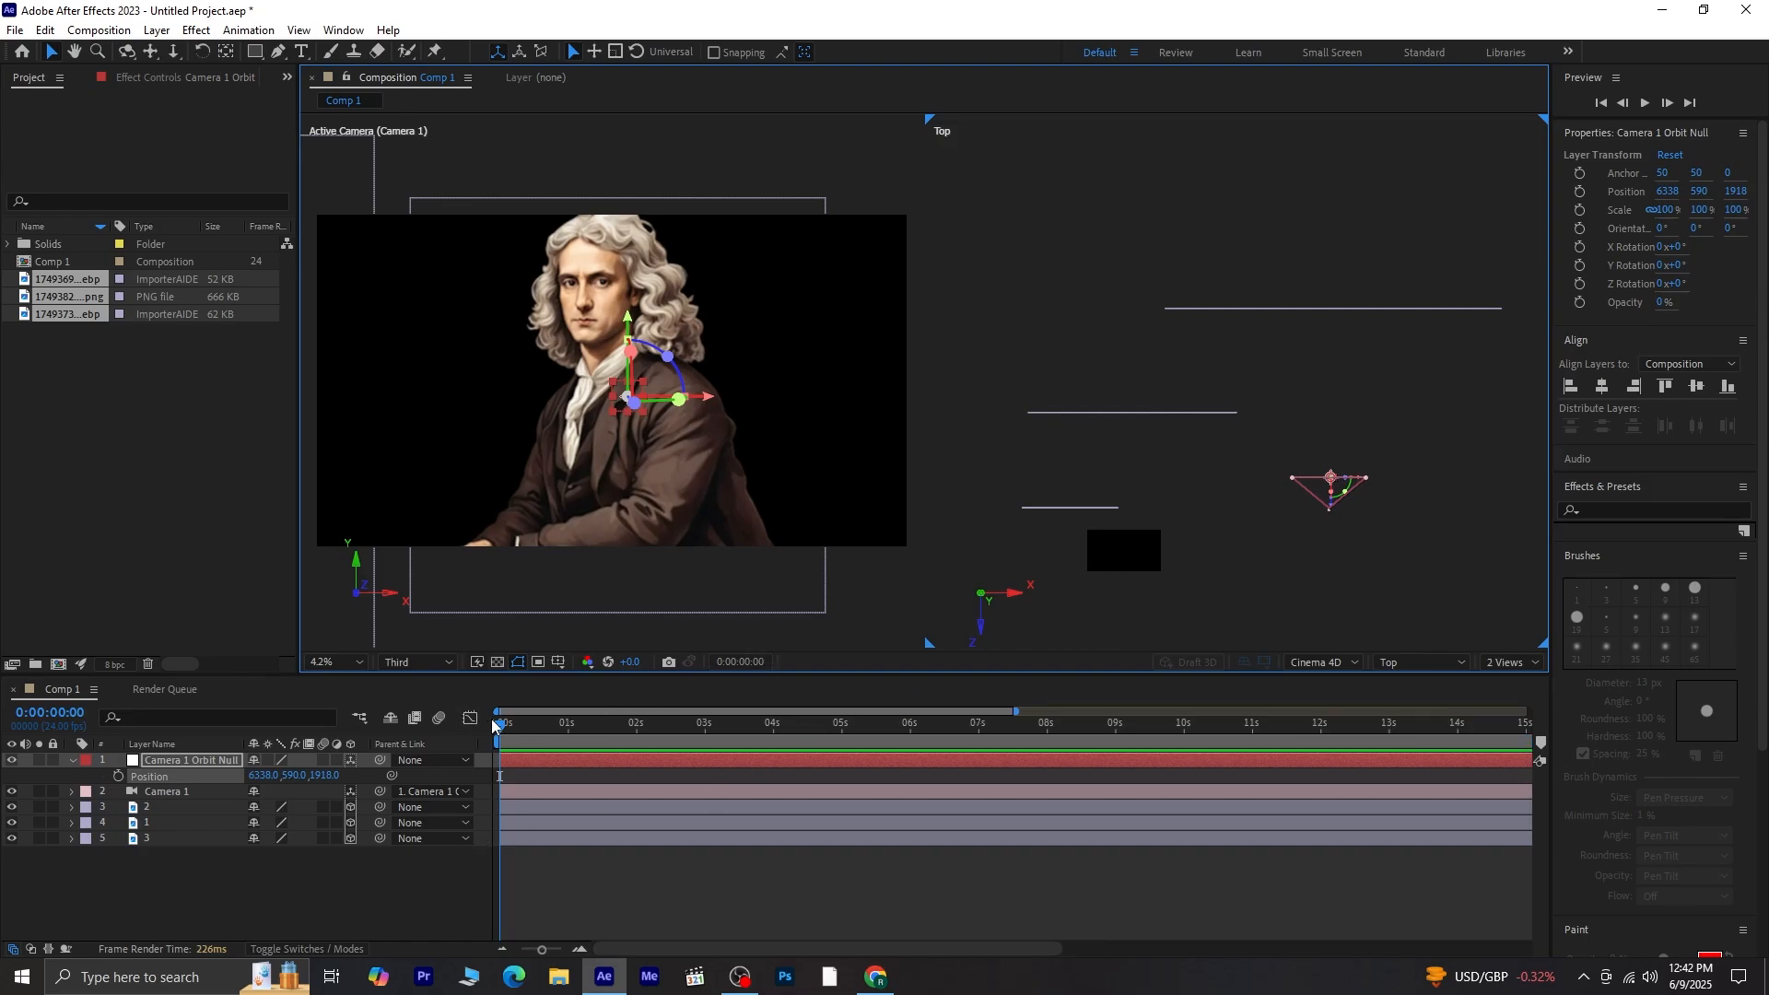
left_click_drag(500, 725, 523, 726)
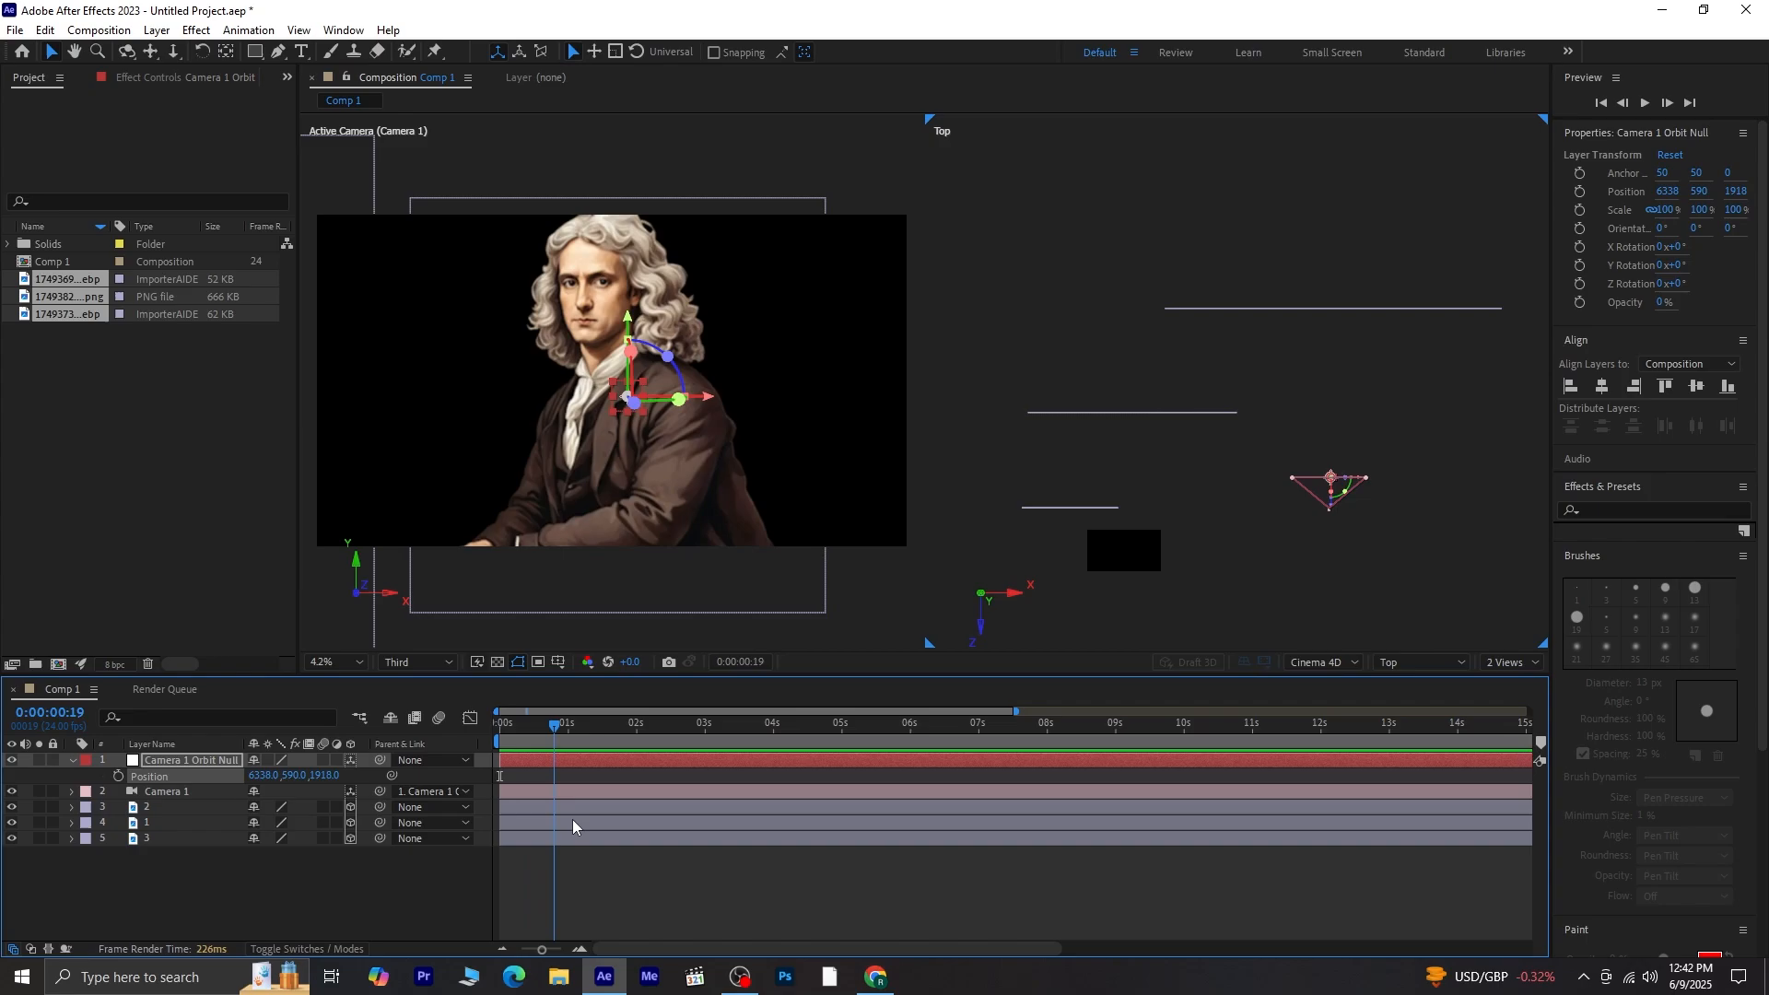
key("Page_Up")
key("Page_Up")
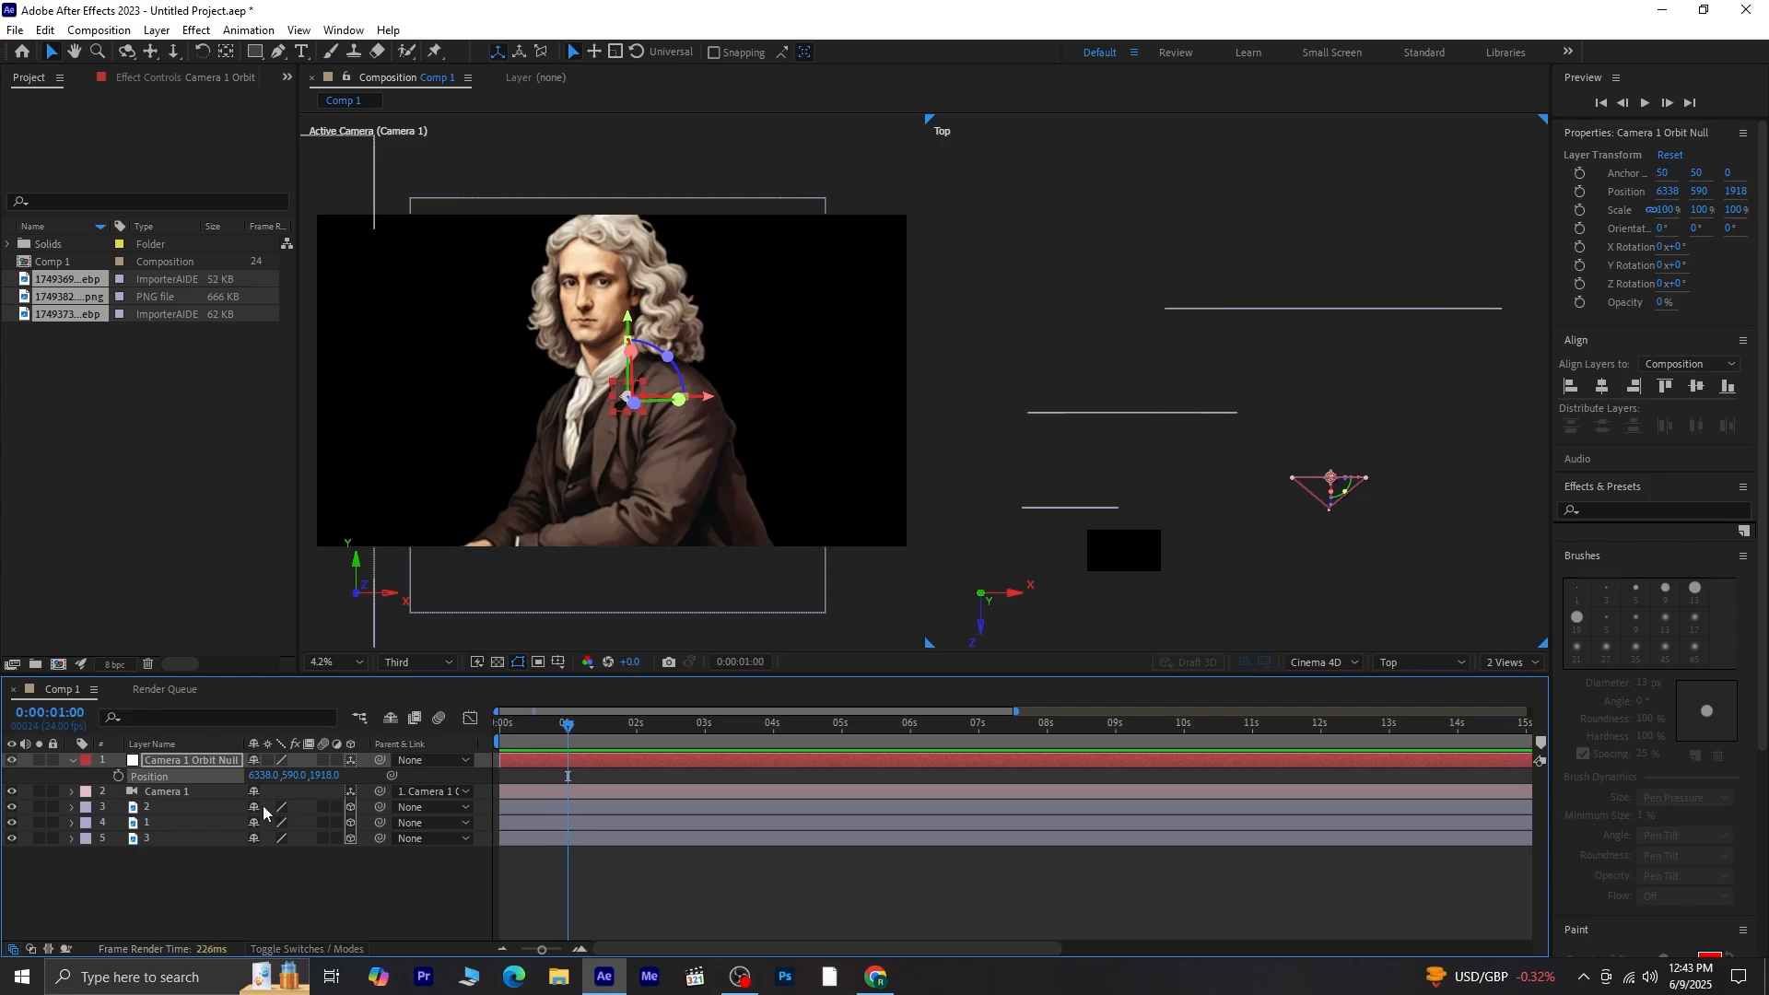
left_click(118, 777)
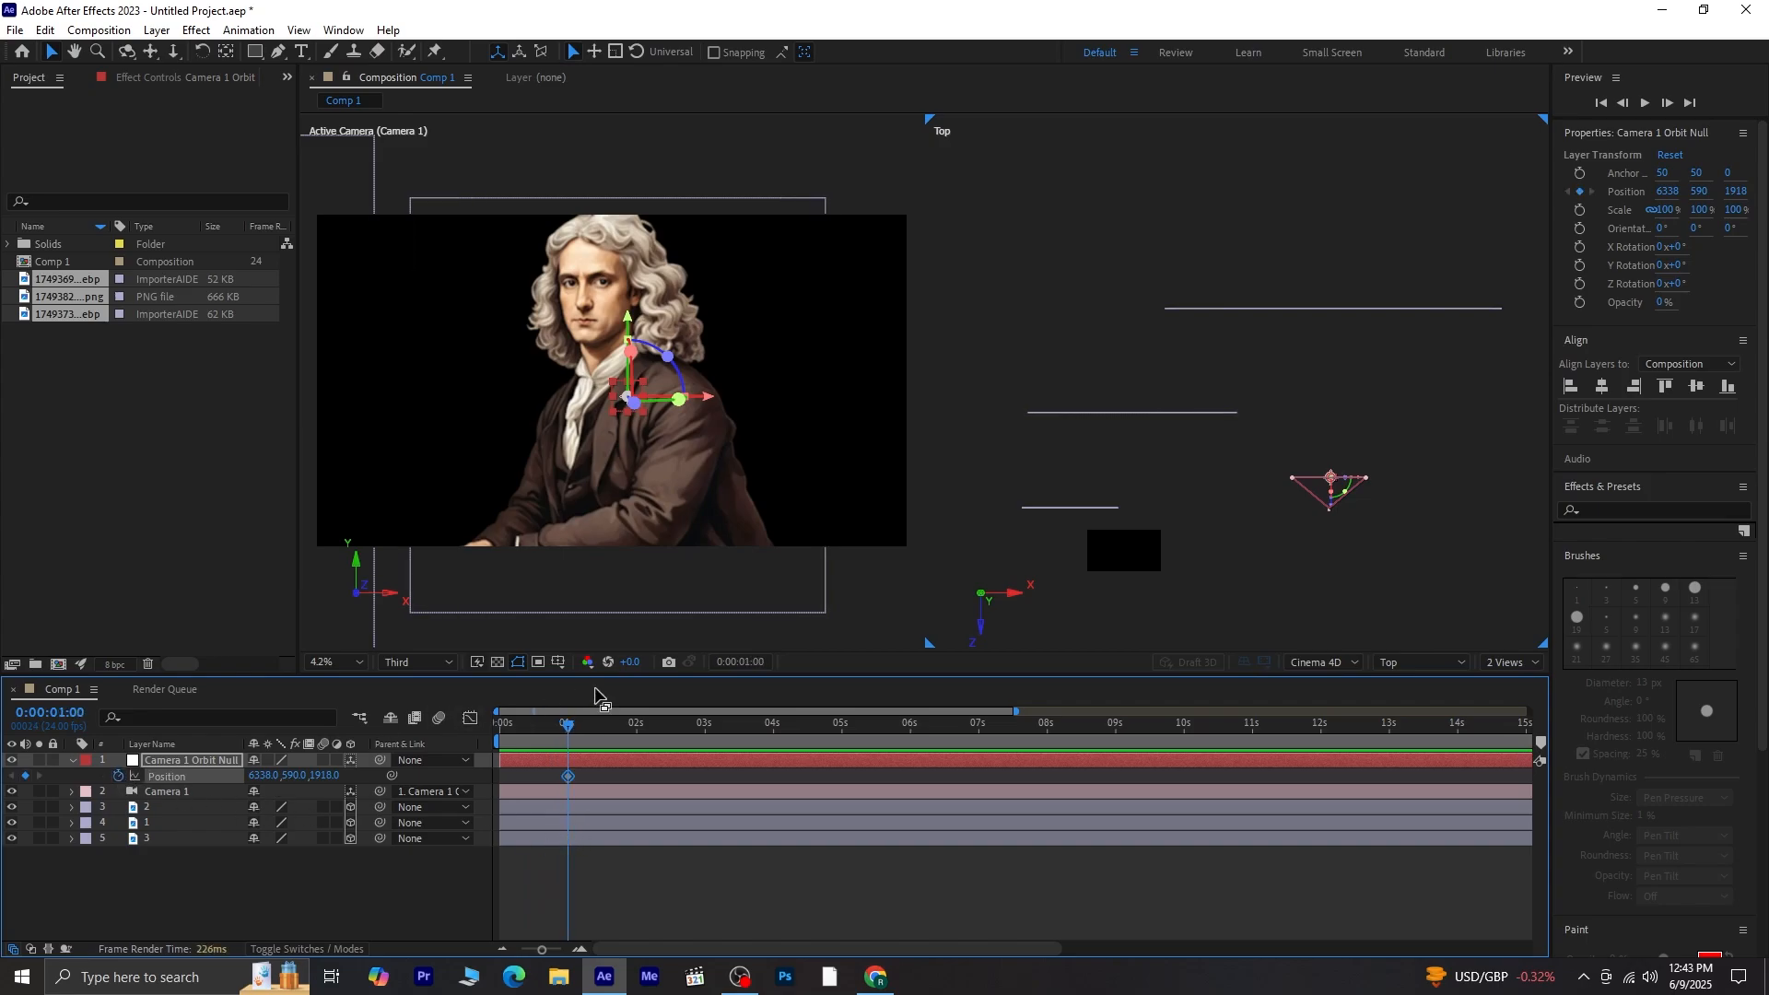
Step: At 0 seconds, keyframe the orbit null far behind all the portraits, at about X 266, Z 10222
left_click_drag(560, 740, 473, 765)
key("g")
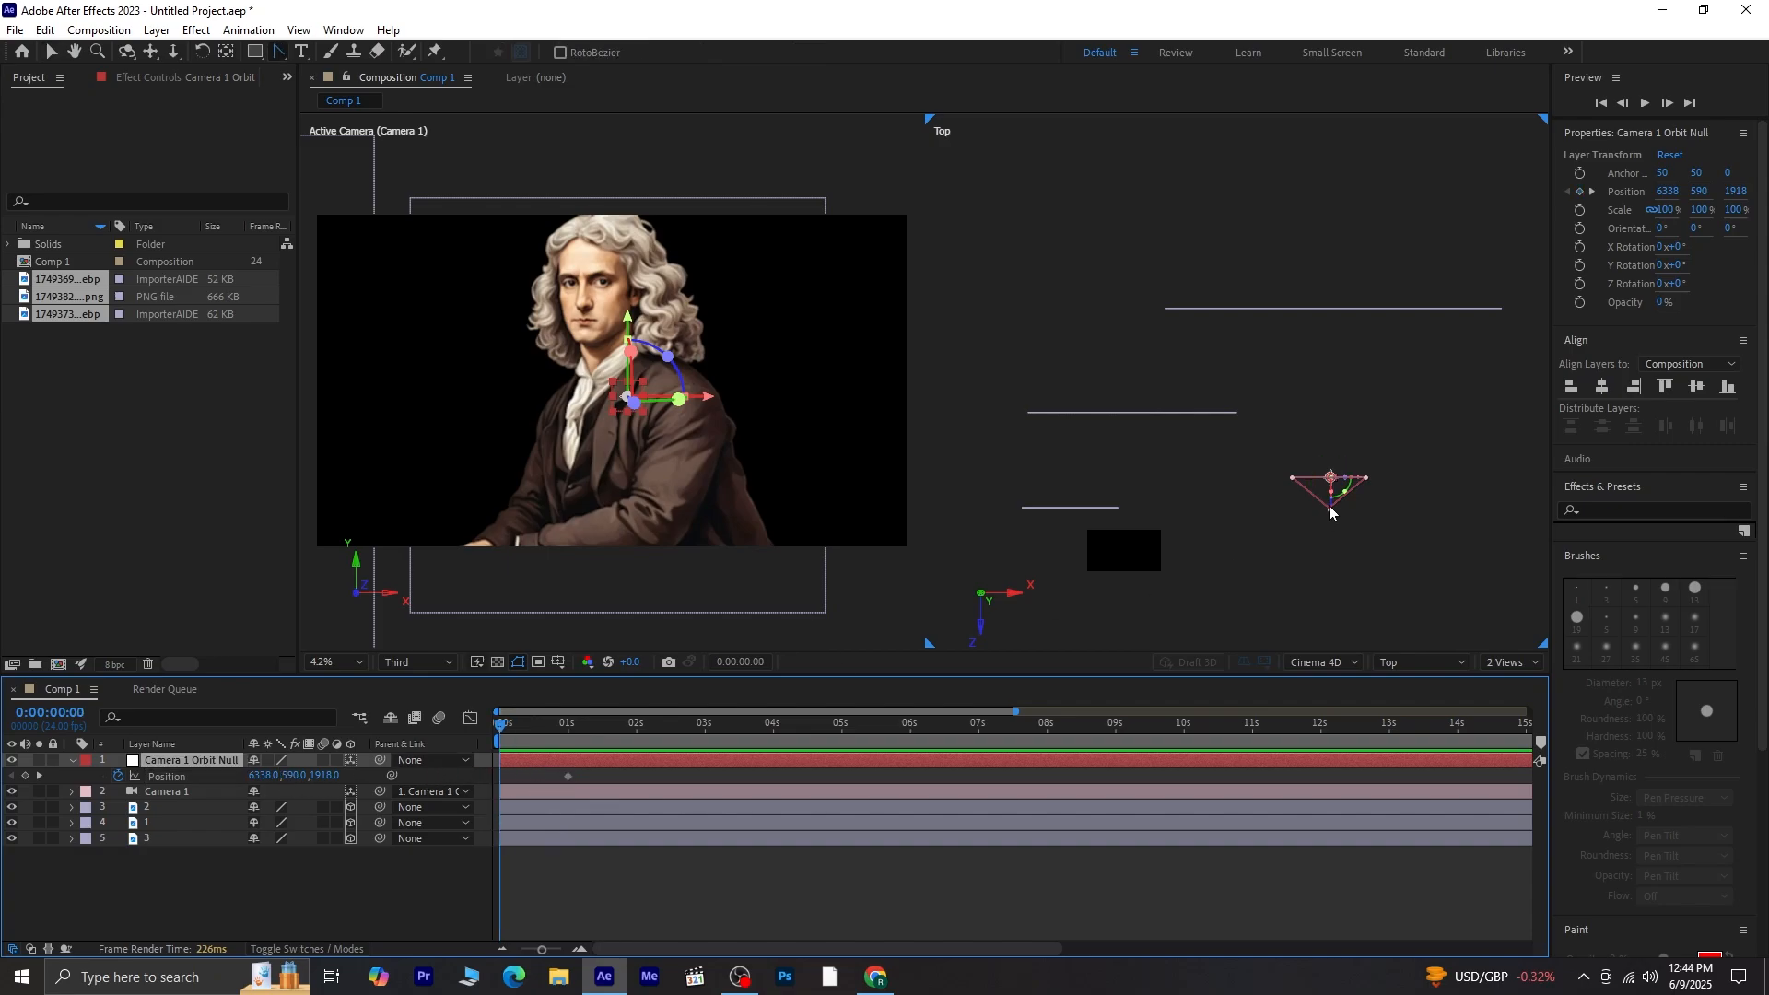
left_click_drag(1331, 513, 1091, 174)
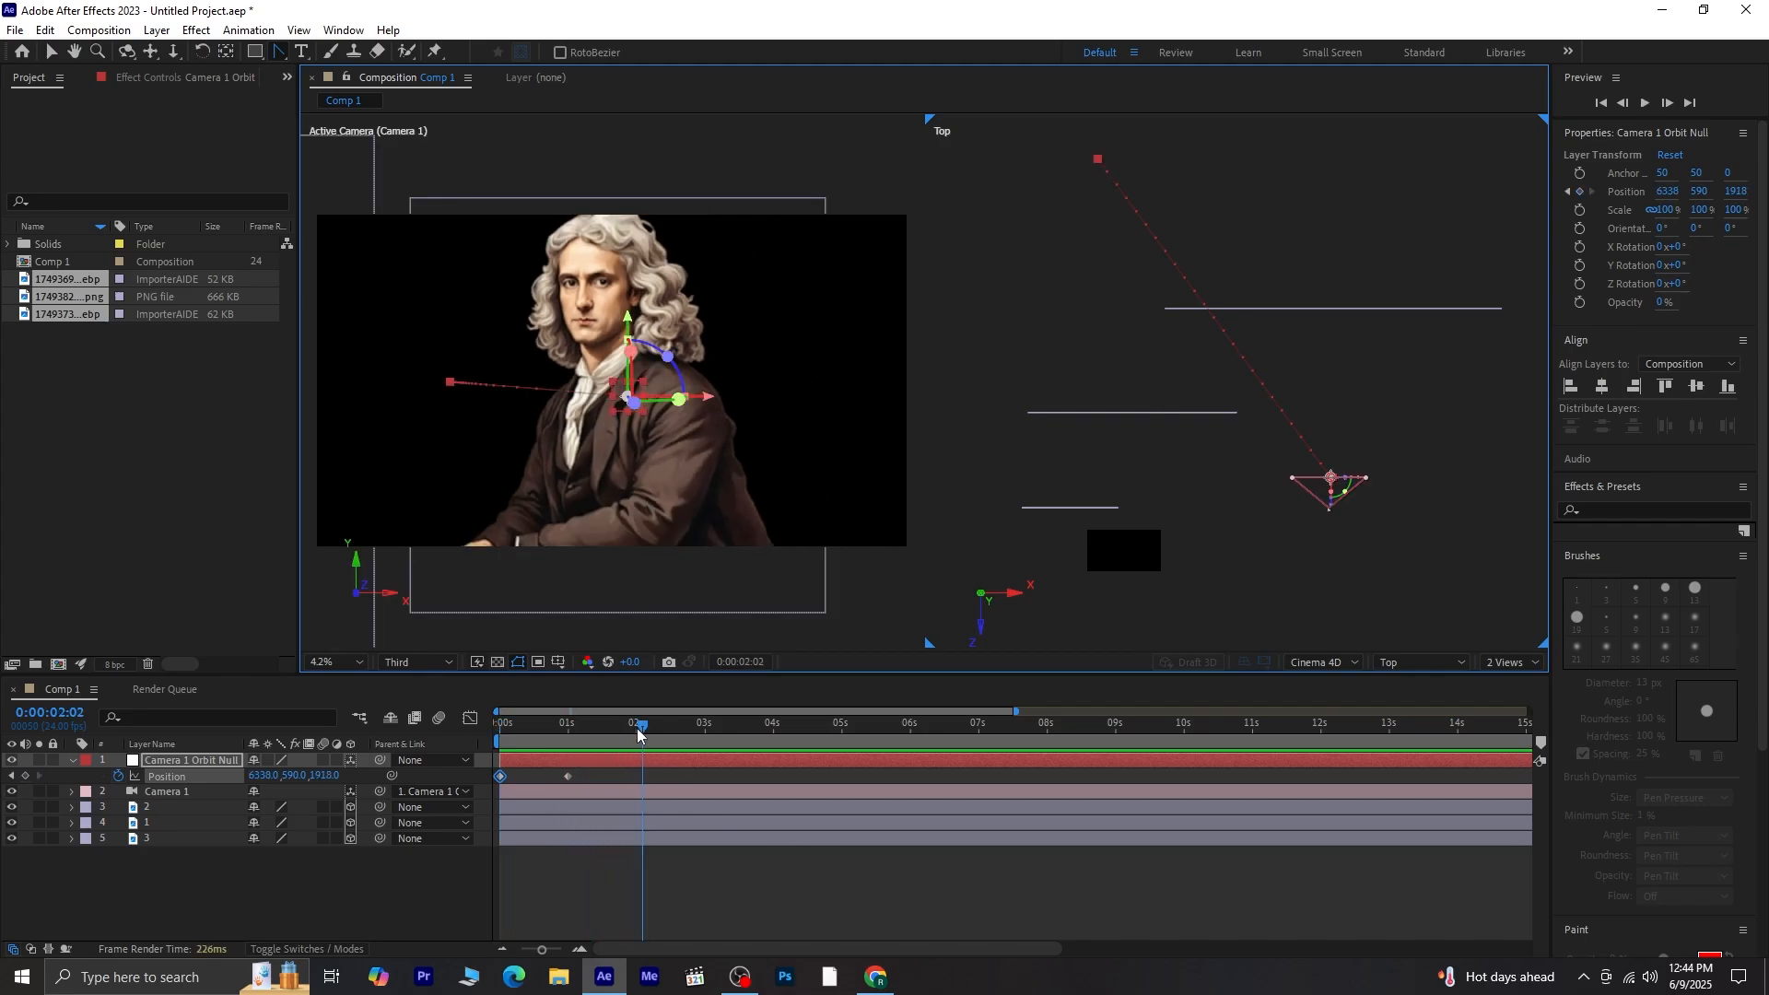
key("space")
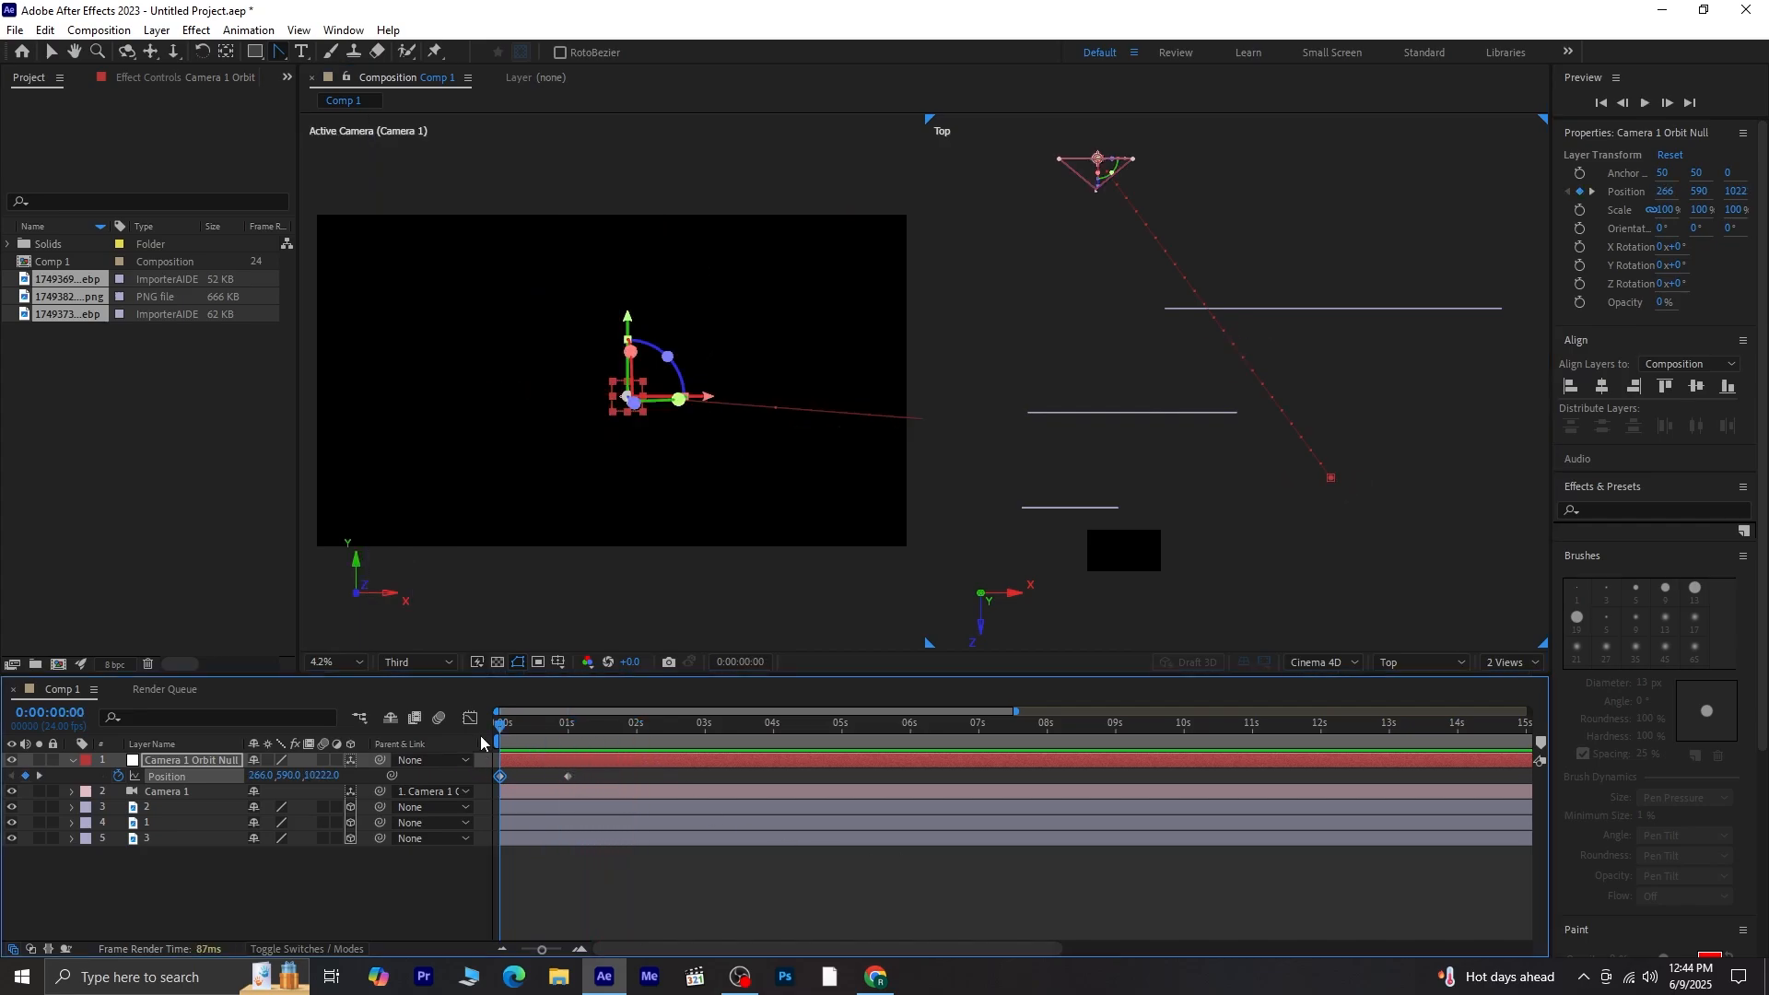
Step: Easy-ease both position keyframes, reshape the speed graph to peak early with a long slowdown, and preview the move
left_click_drag(593, 777, 483, 777)
key("F9")
left_click(471, 717)
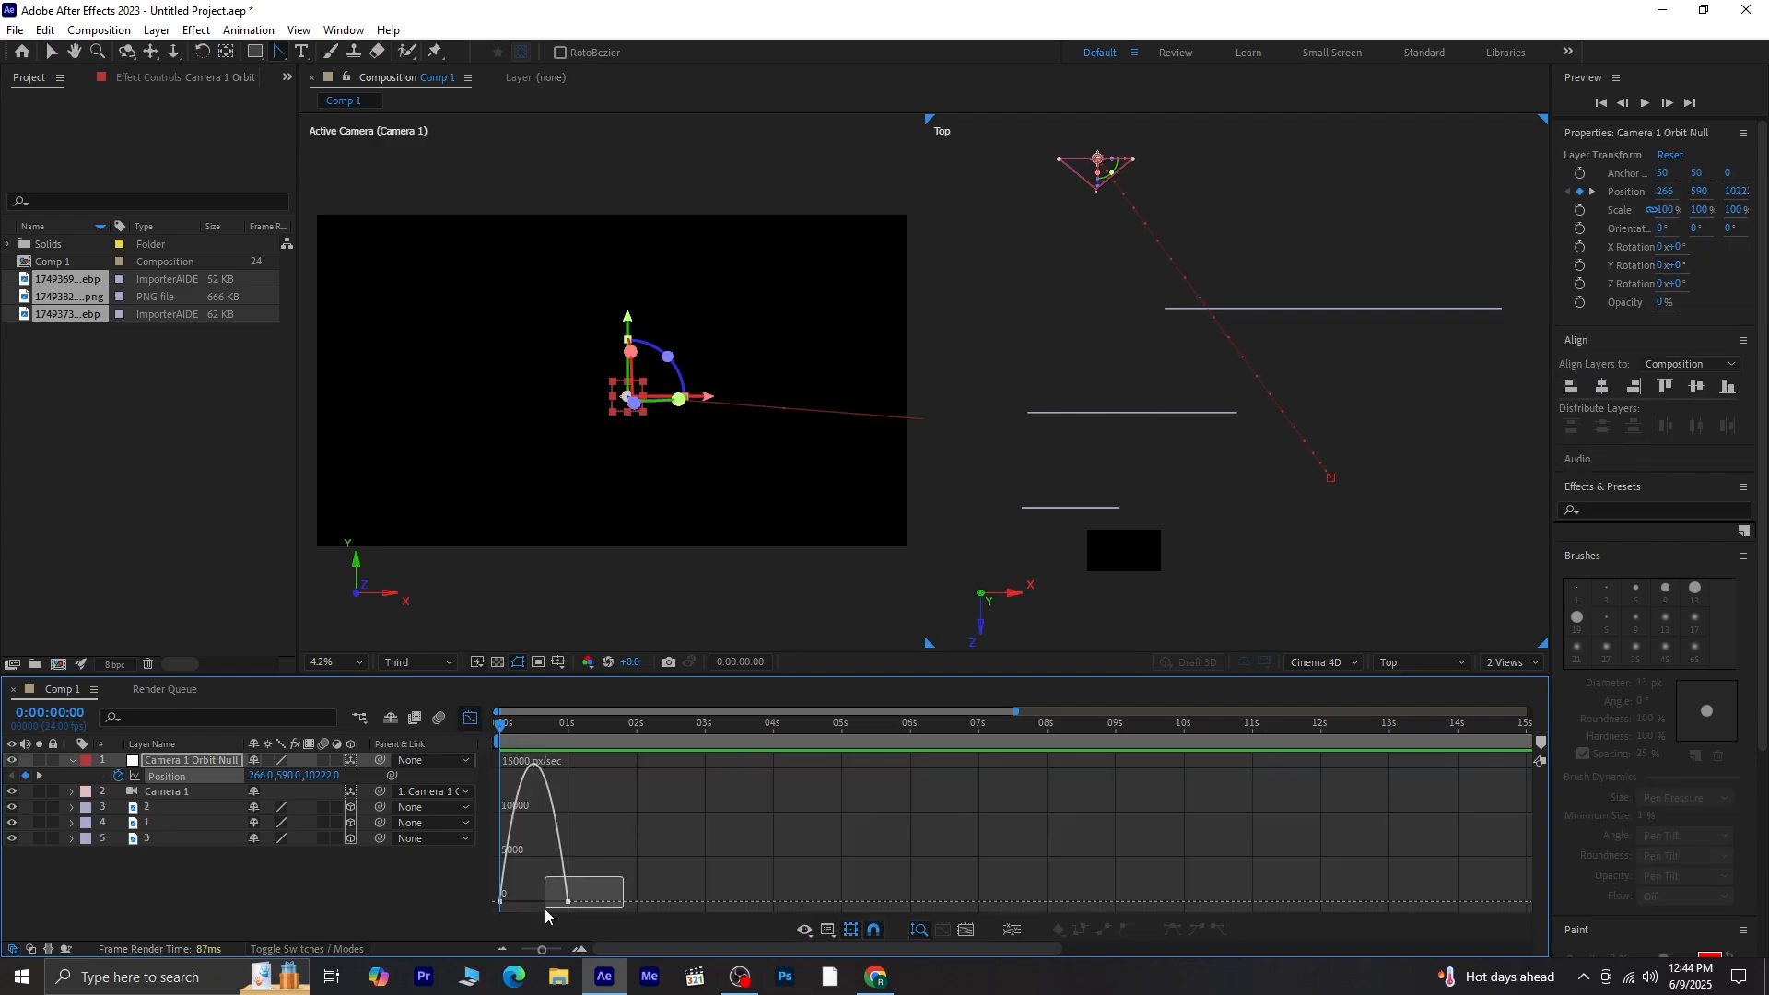
left_click_drag(545, 914, 537, 901)
key("v")
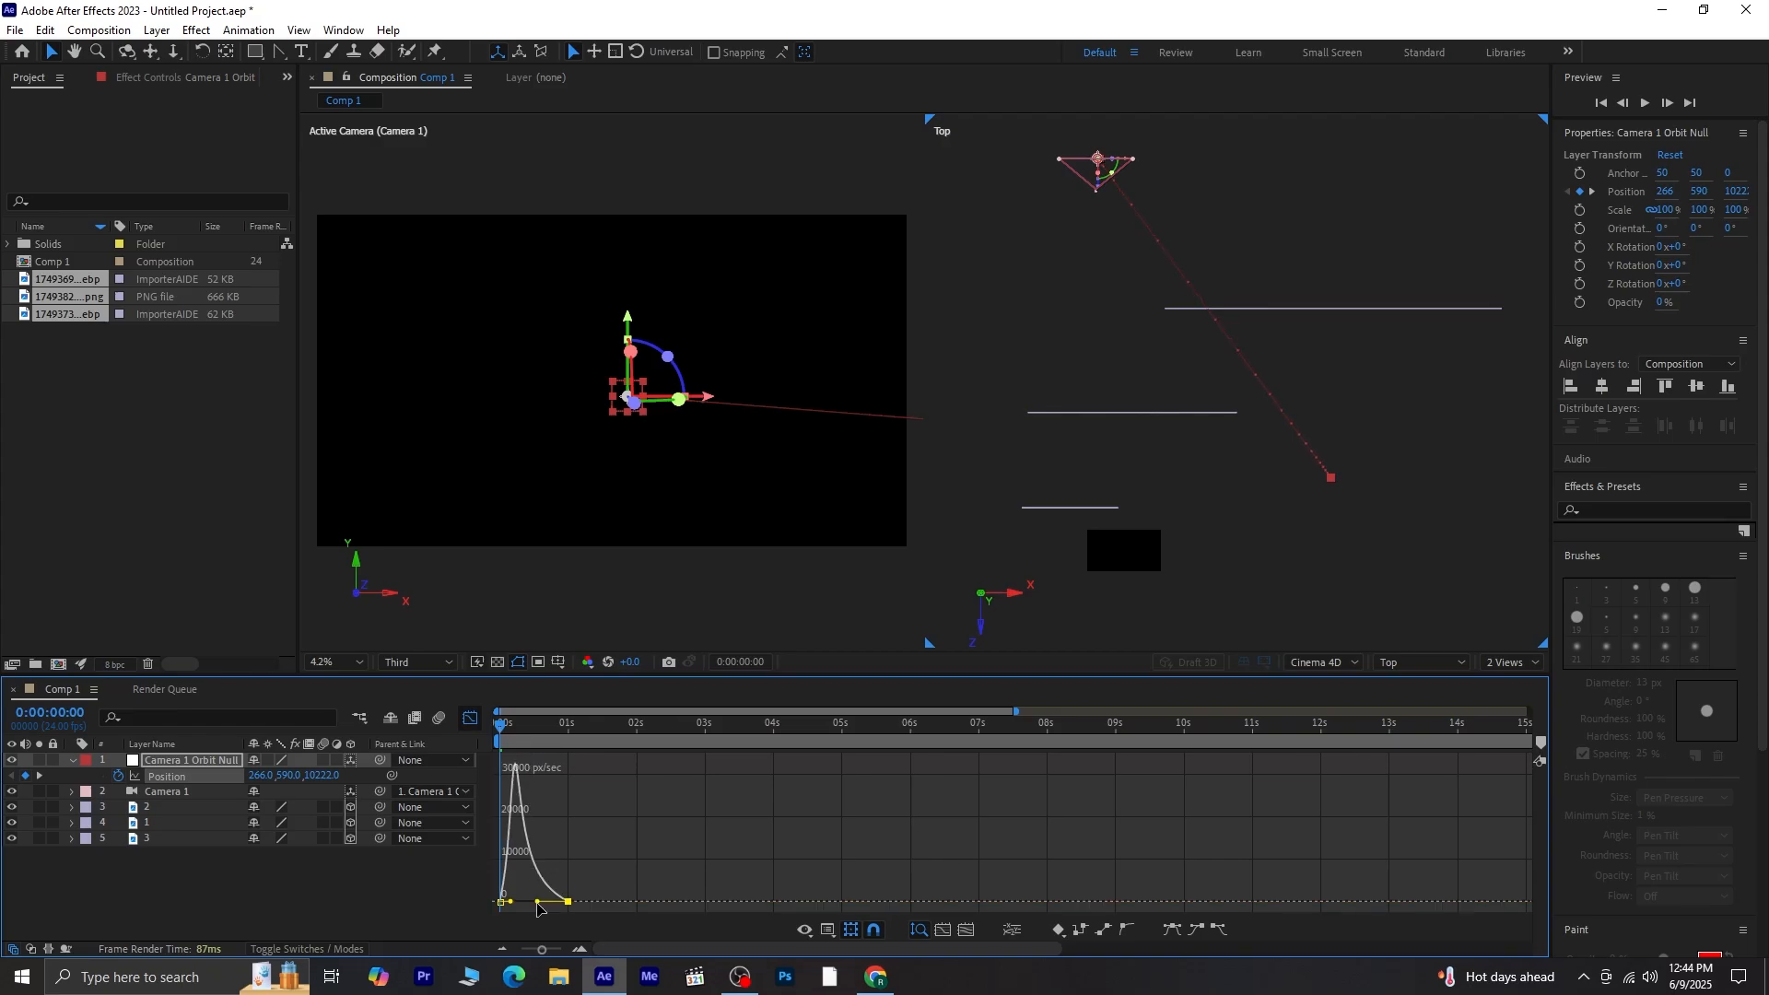
key("space")
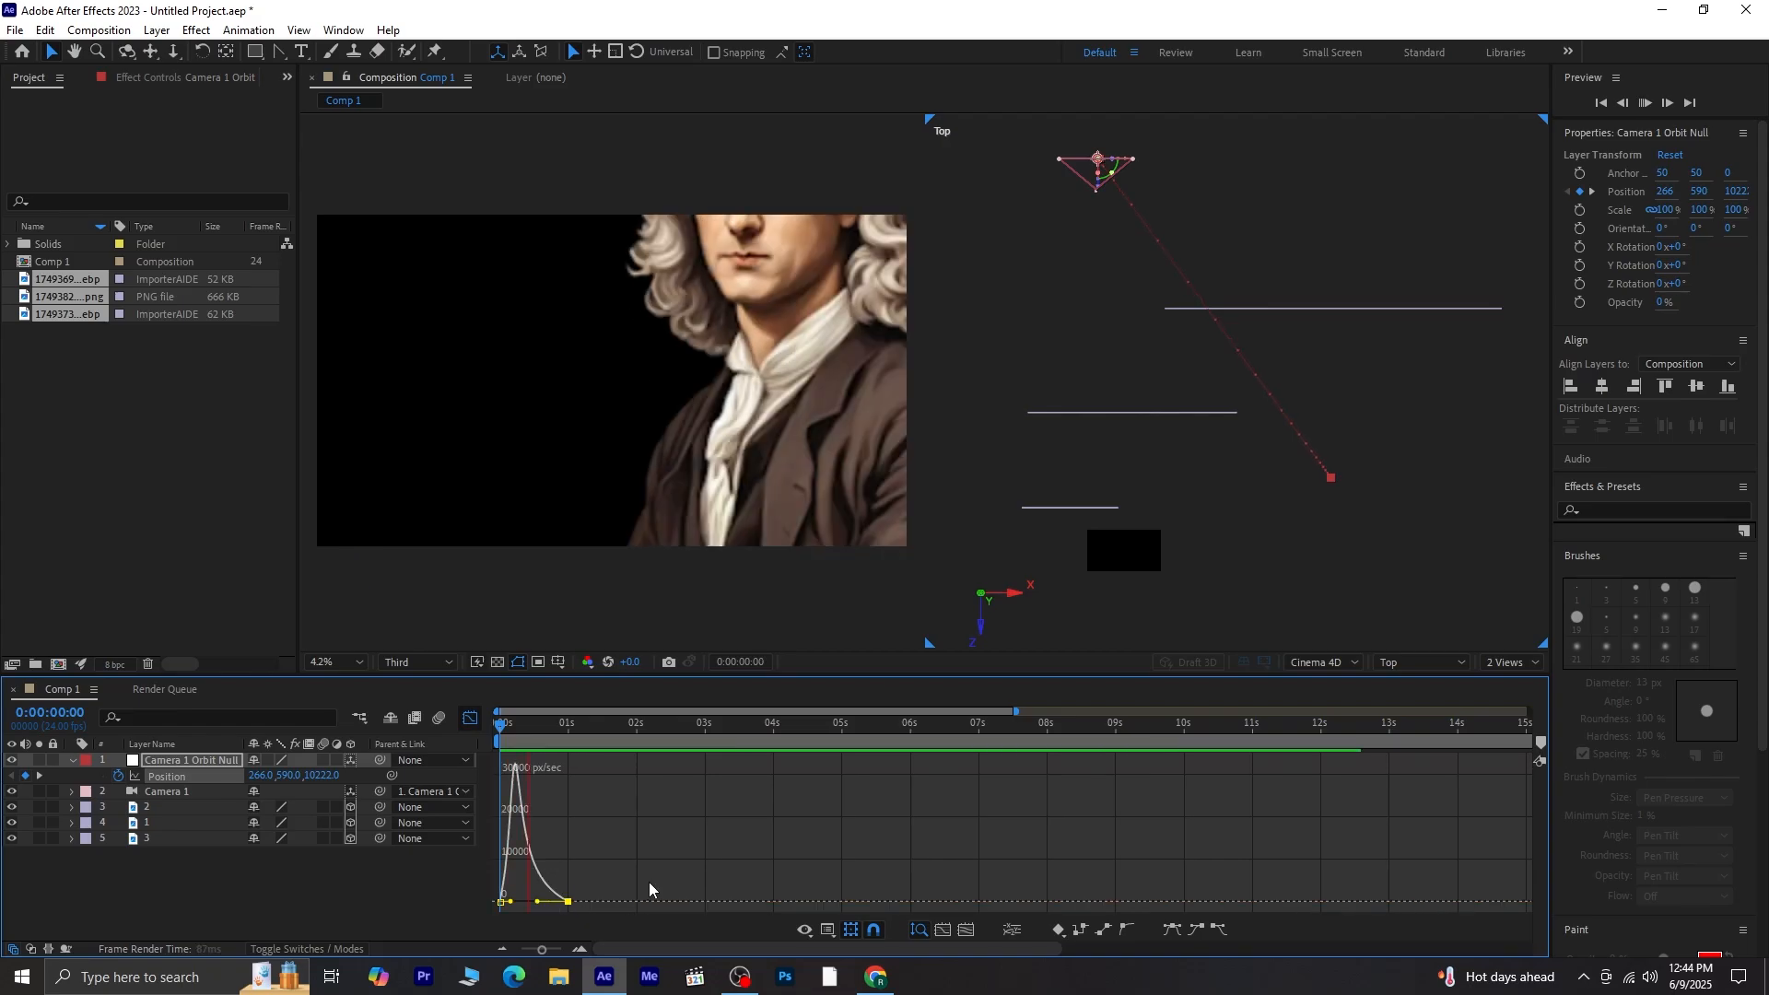
key("space")
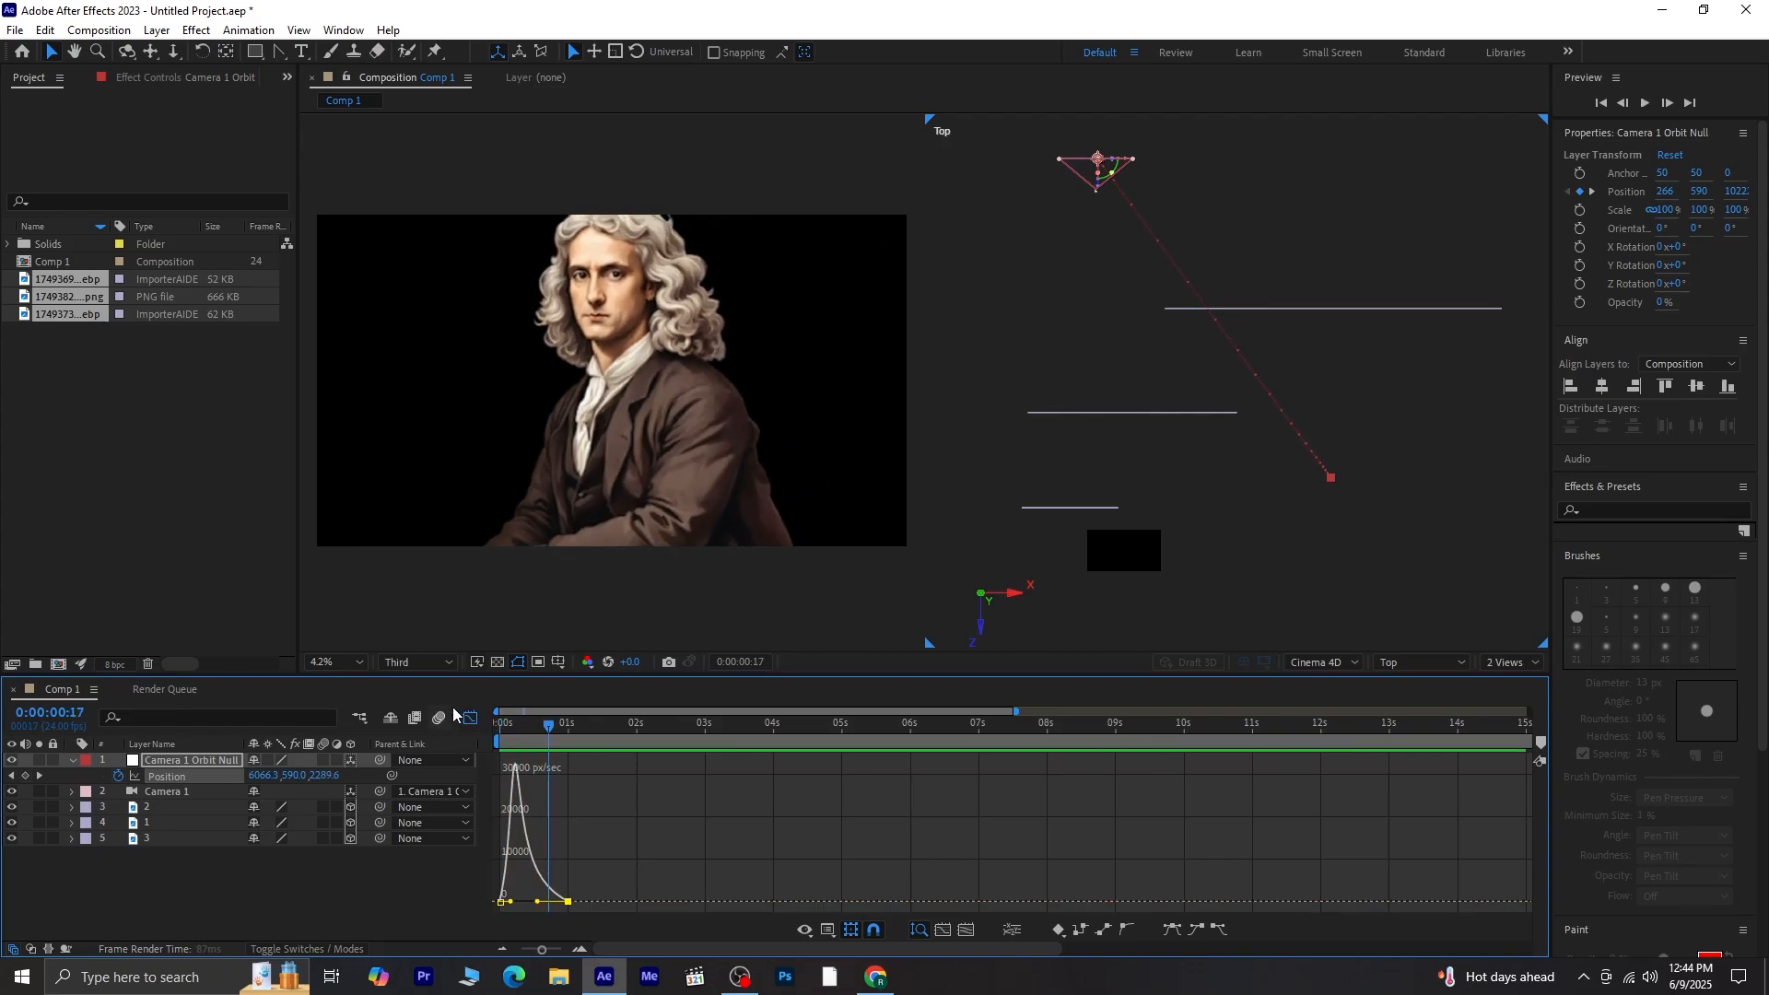
left_click(470, 719)
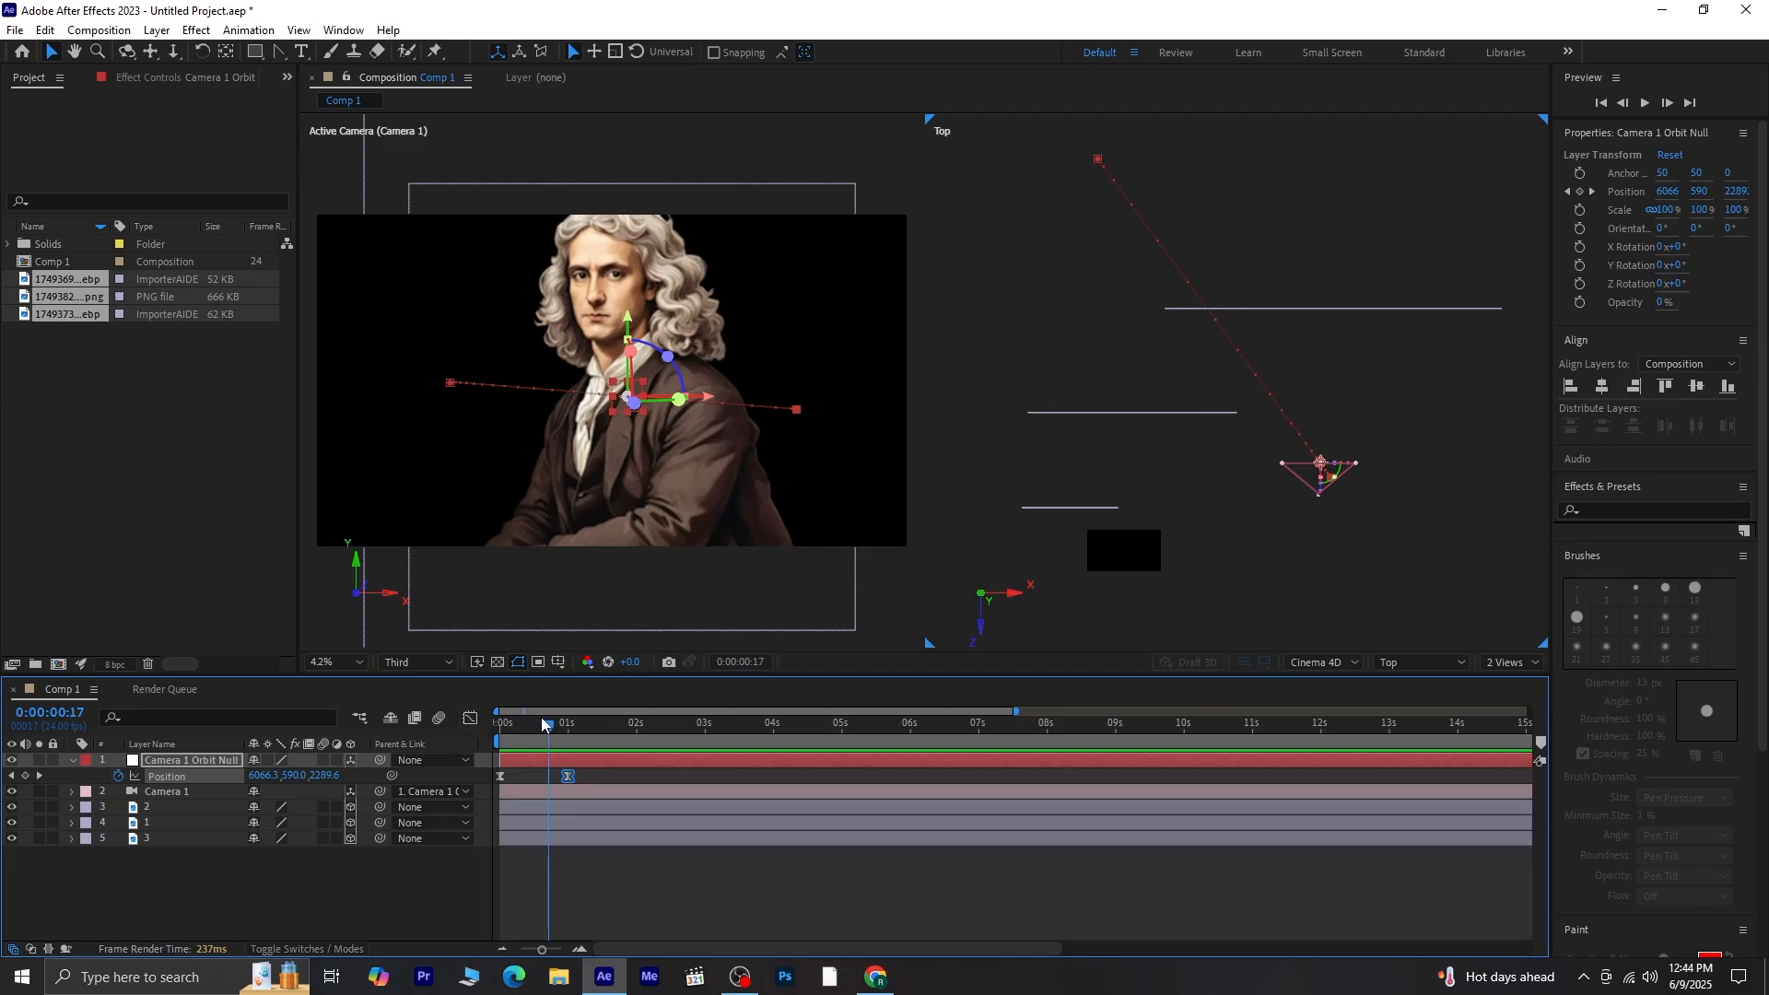
Step: At the 1-second keyframe, push layer 3 back to a Z position of about 6862 and preview the camera move
left_click(38, 777)
left_click(1323, 308)
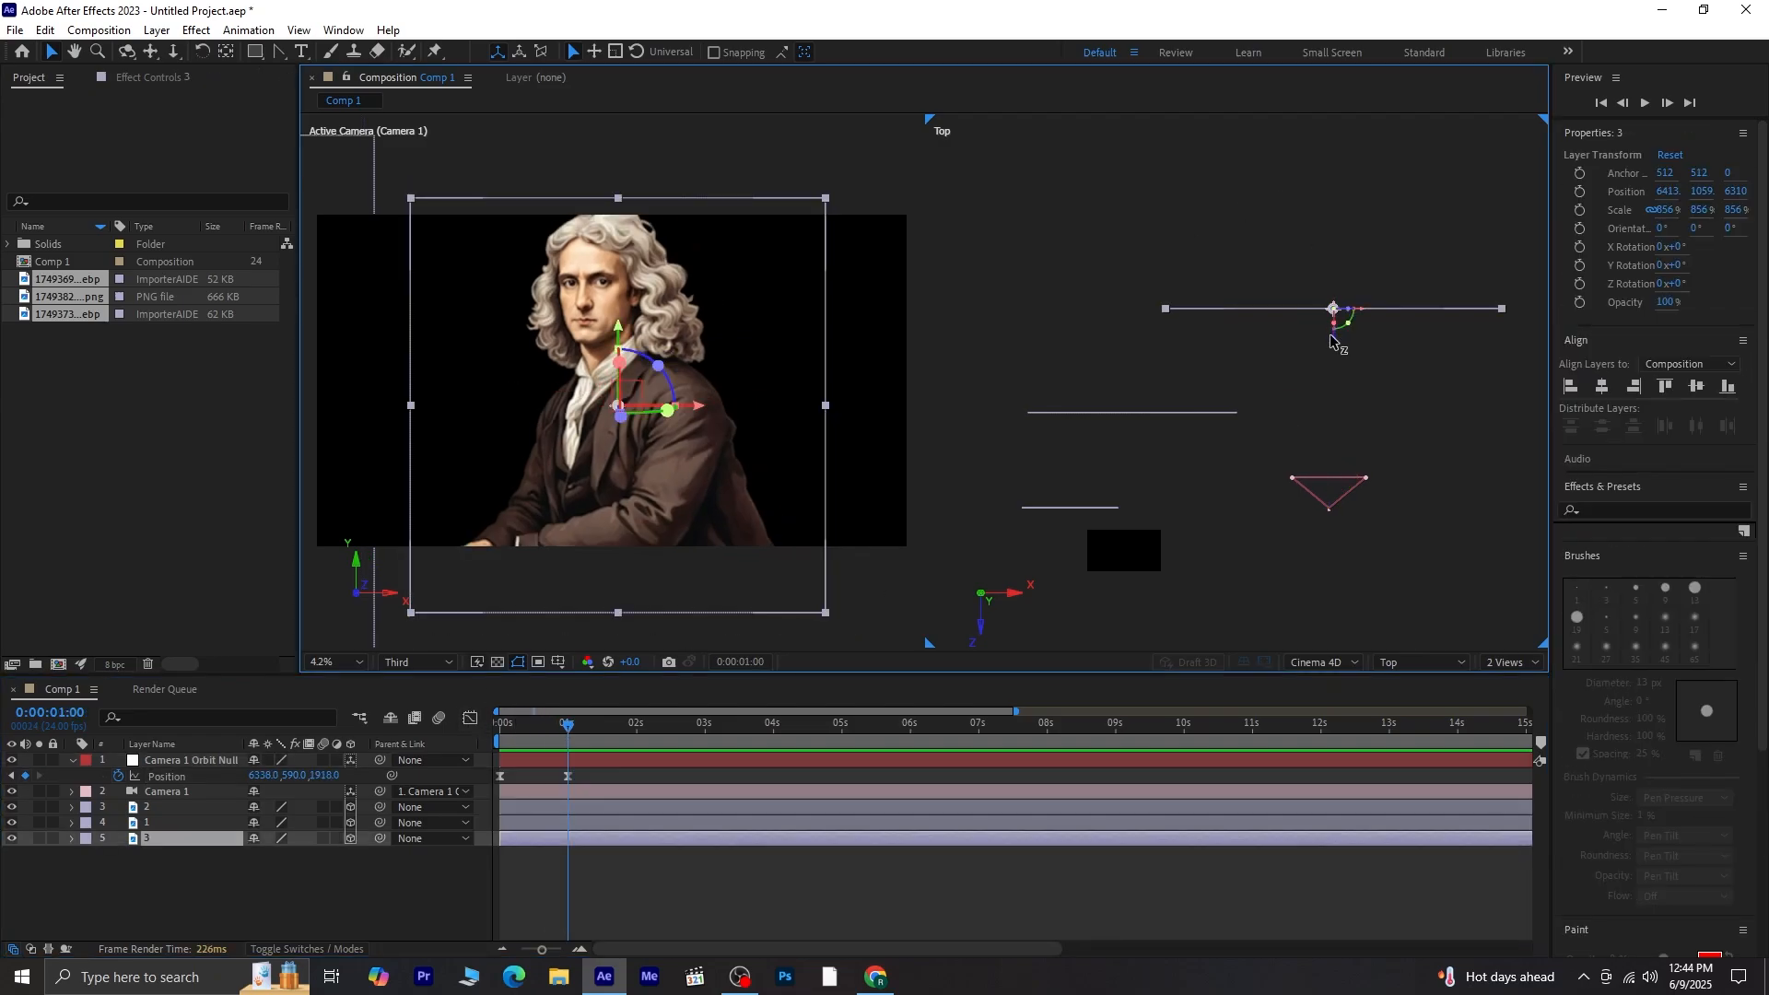
left_click_drag(1334, 335, 1334, 314)
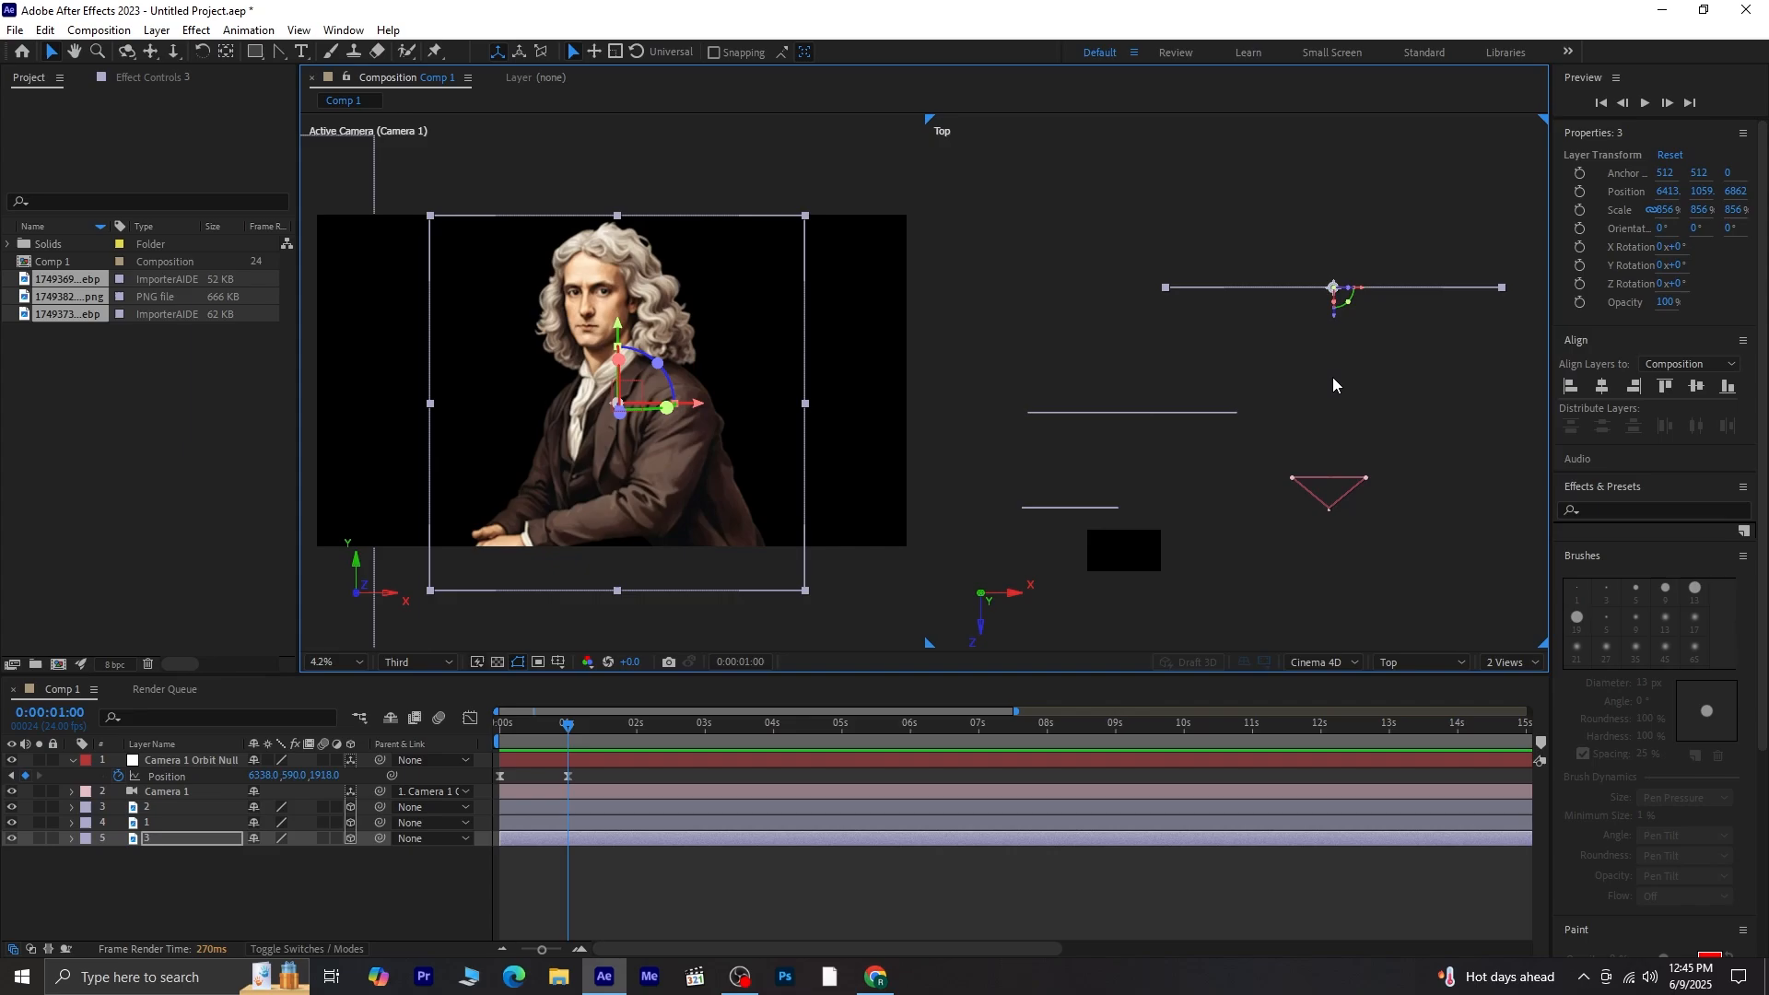
left_click_drag(568, 726, 492, 750)
left_click(519, 847)
key("space")
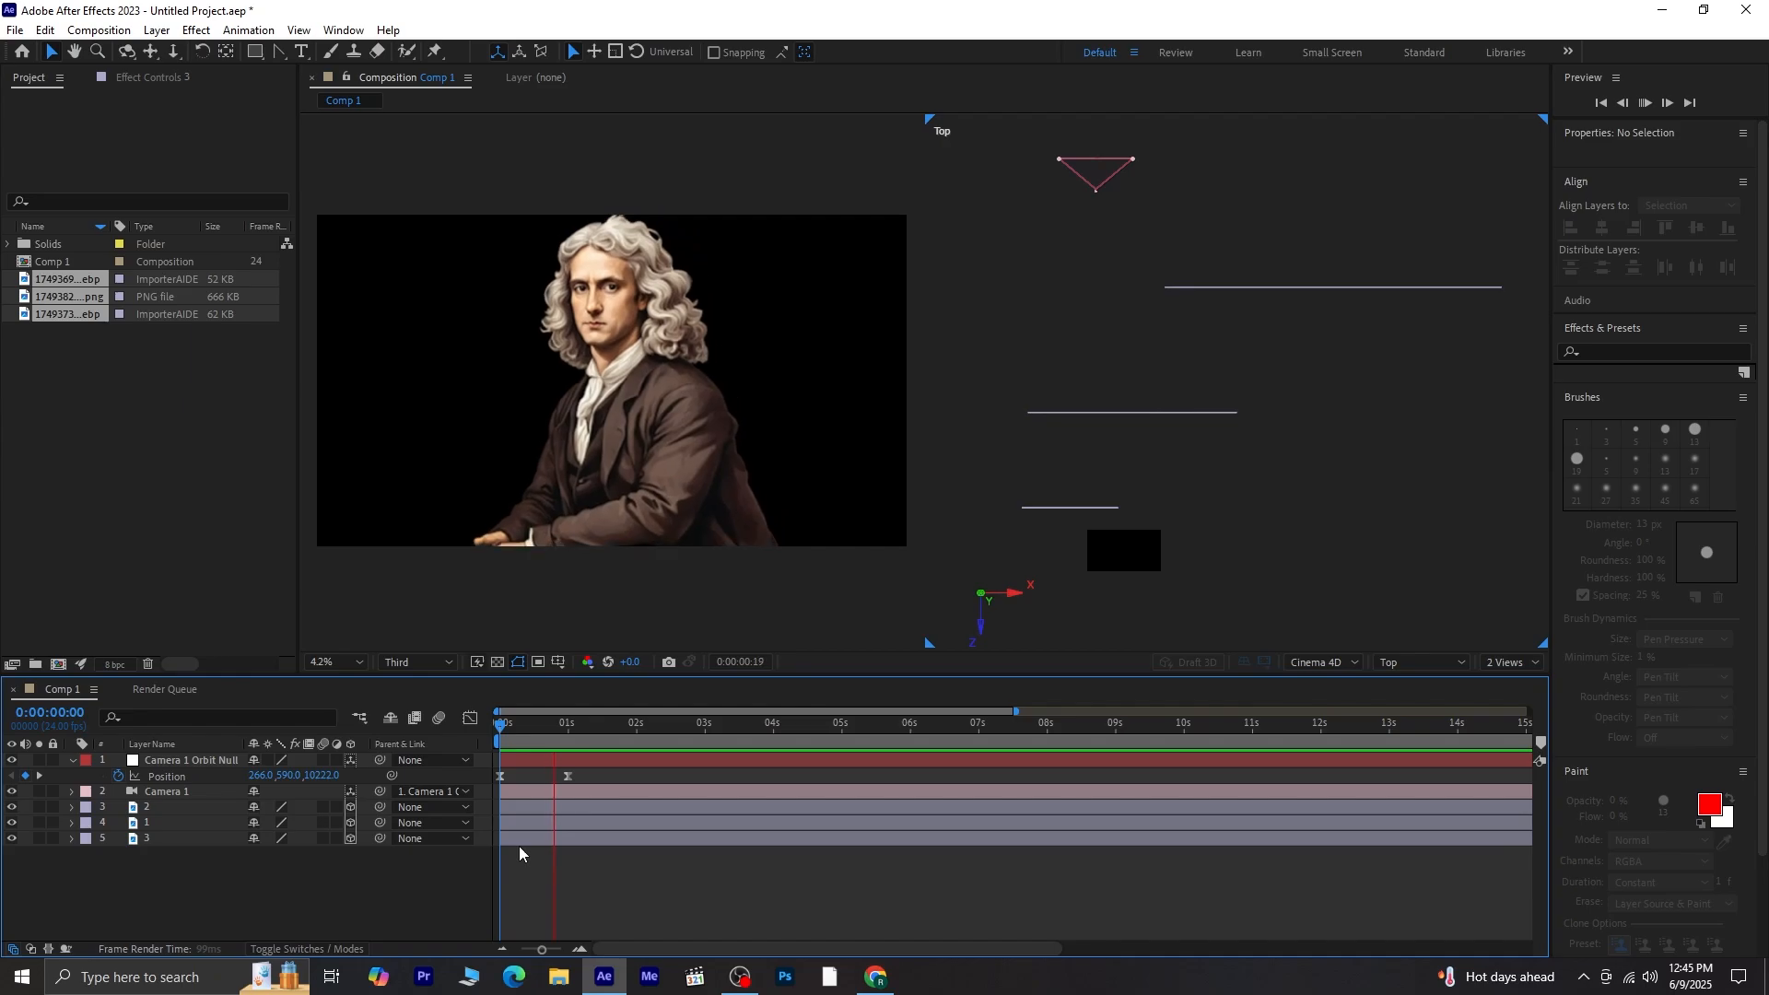
key("space")
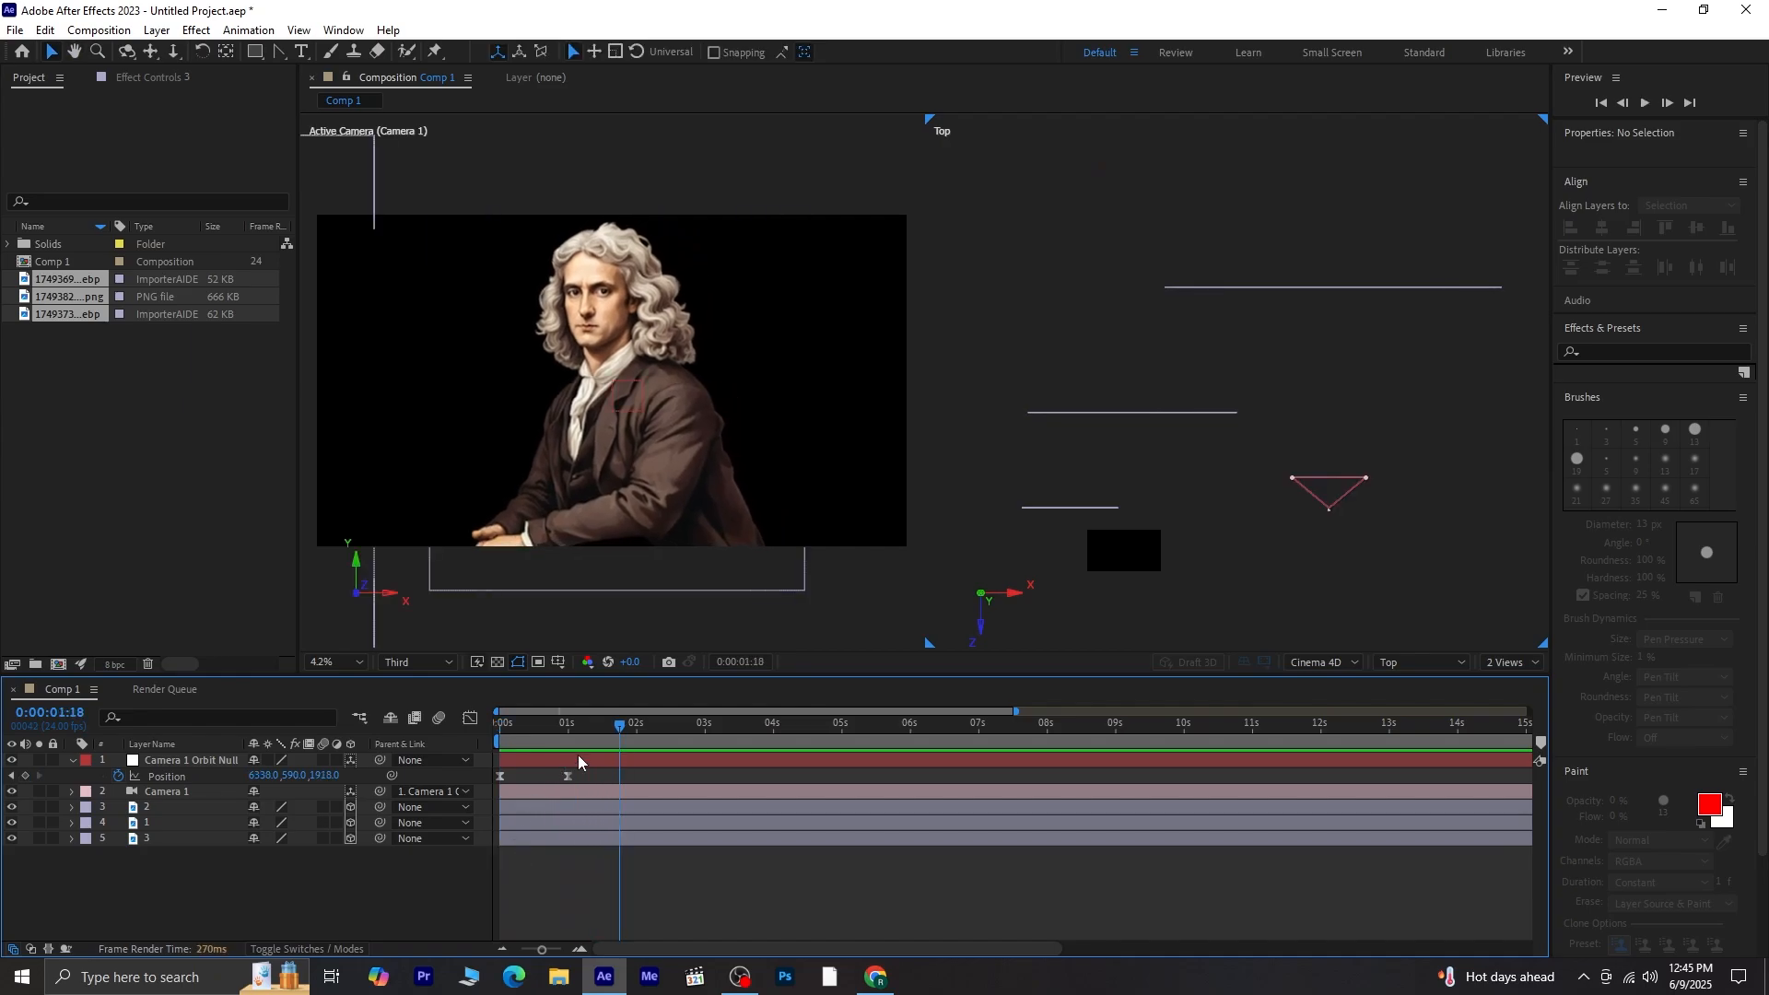
Step: At 2 seconds, keyframe the orbit null at about X 2570, Z 1151 to frame layers 2 and 3 together
left_click_drag(617, 726, 637, 753)
left_click(671, 760)
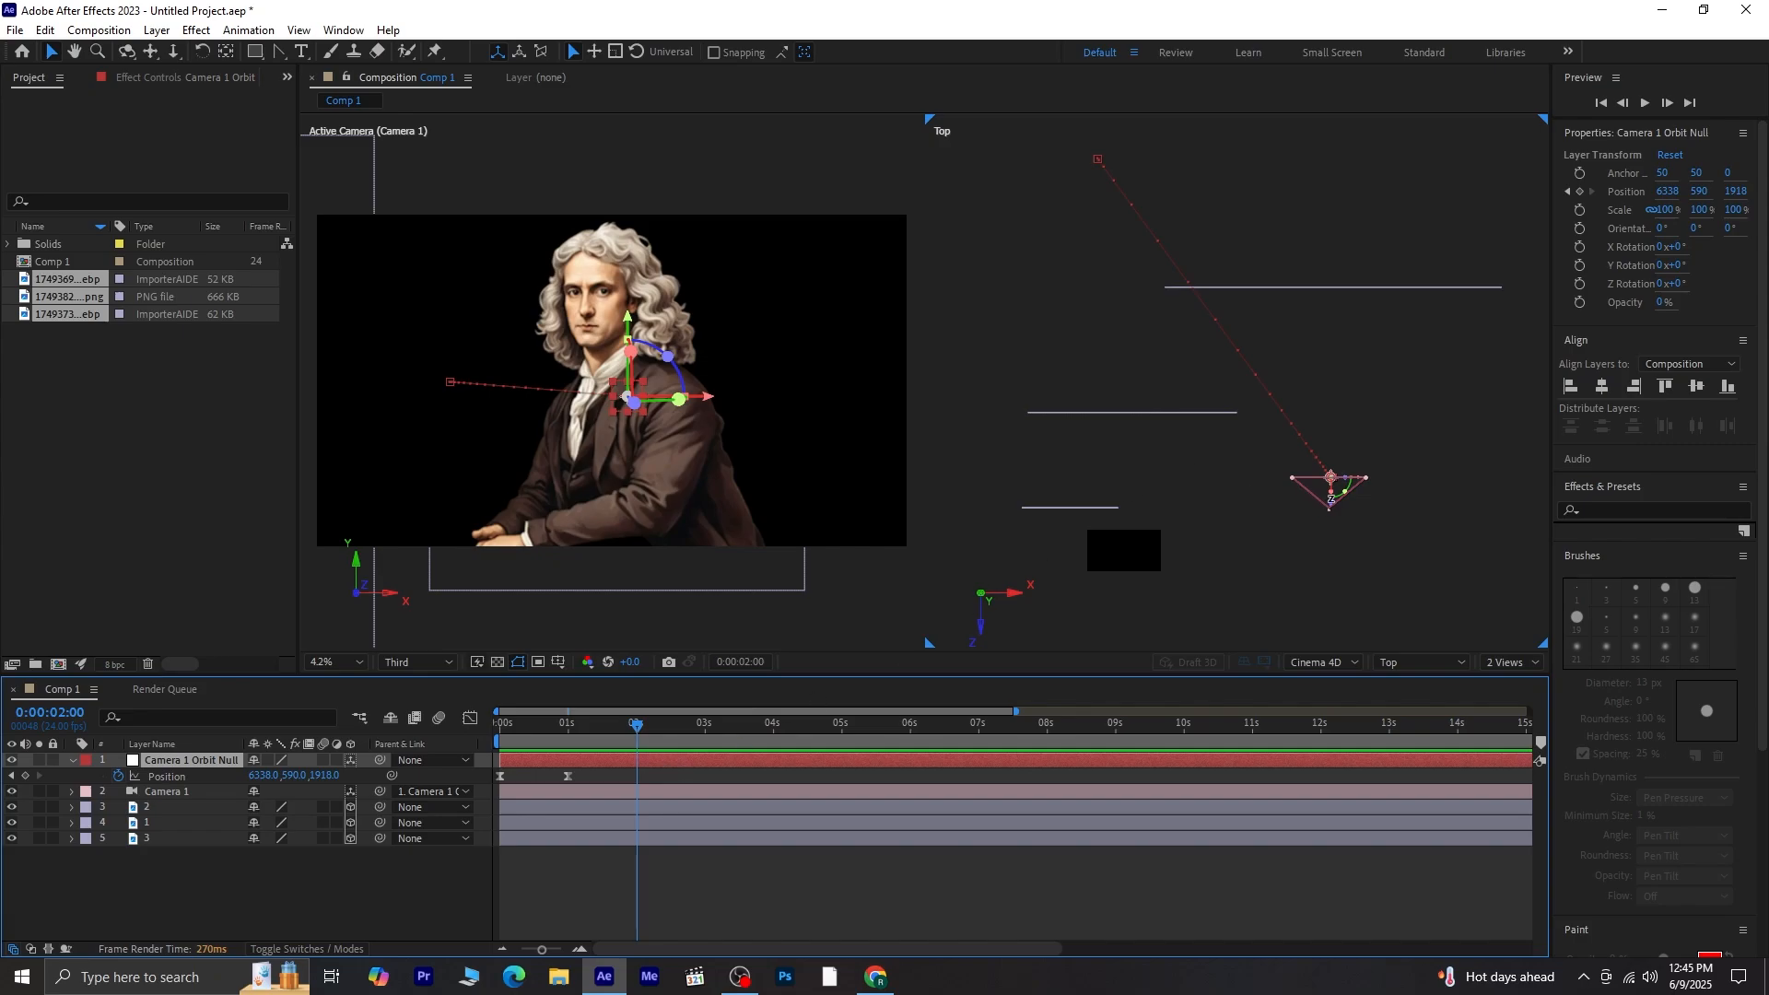
left_click_drag(1358, 485, 1194, 538)
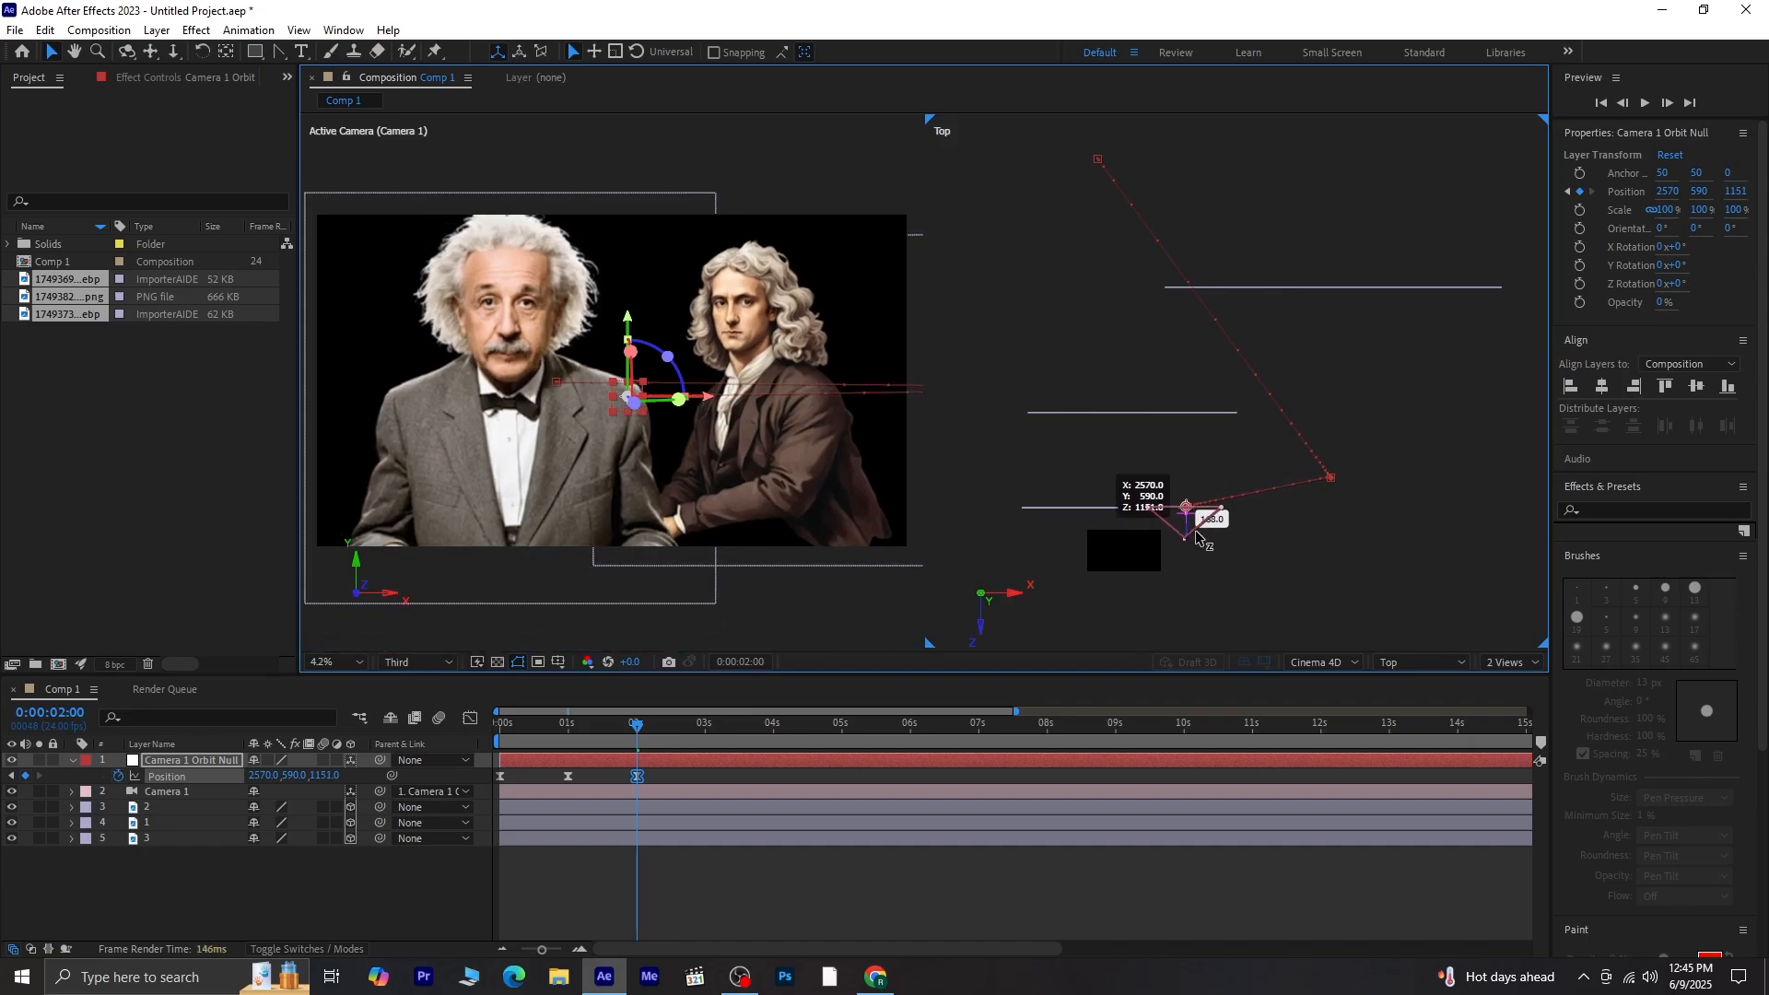
left_click(1253, 539)
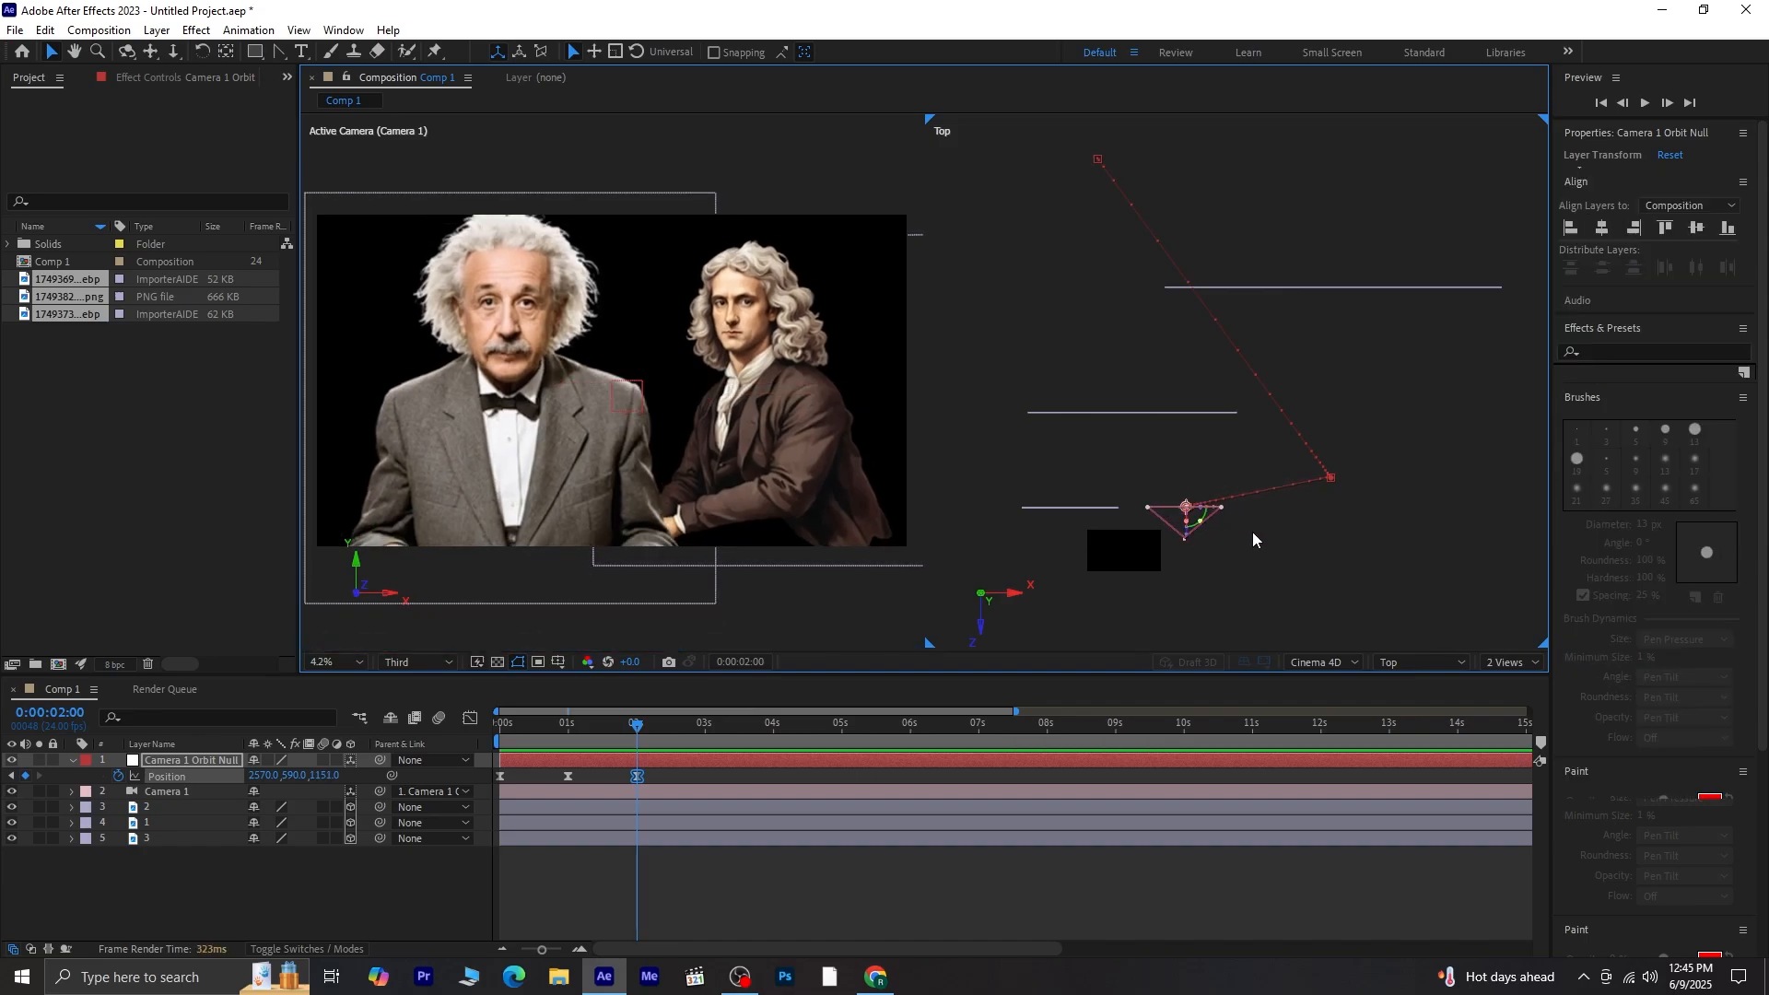
Step: Push layer 2 back to a Z position of about 3910 and preview the animation from the start
left_click(1129, 413)
left_click_drag(1135, 451, 1138, 438)
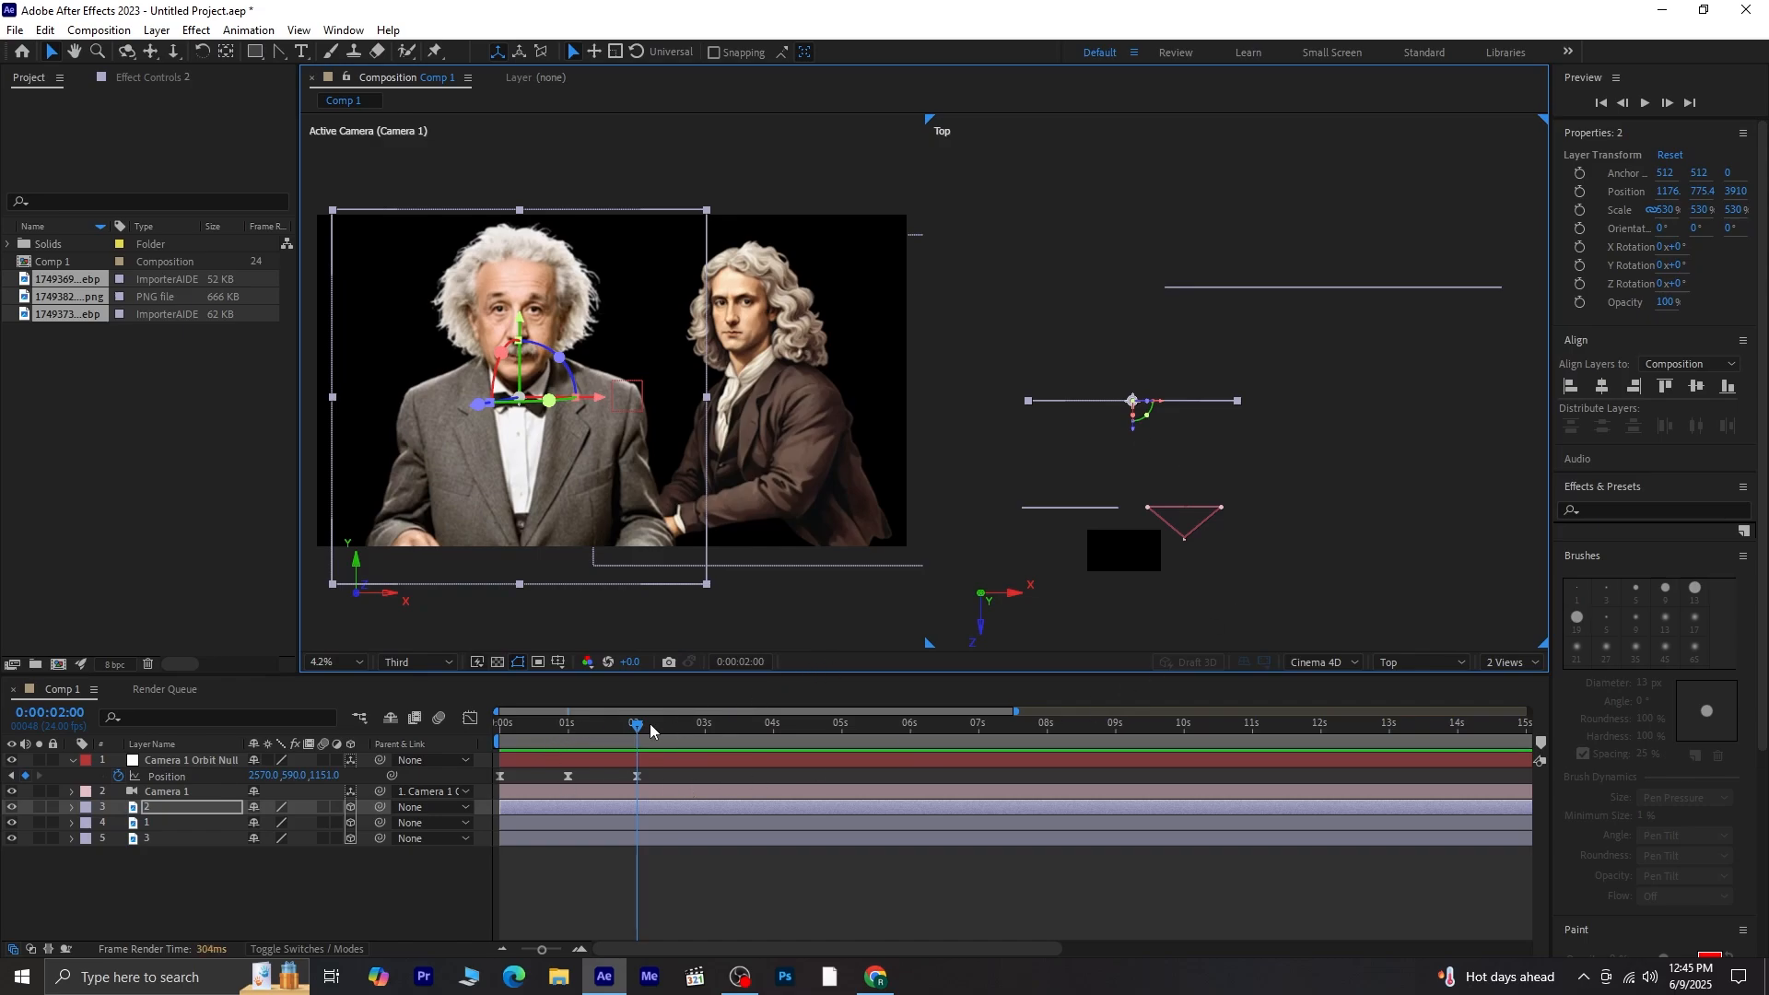
left_click_drag(649, 731, 479, 789)
left_click(610, 860)
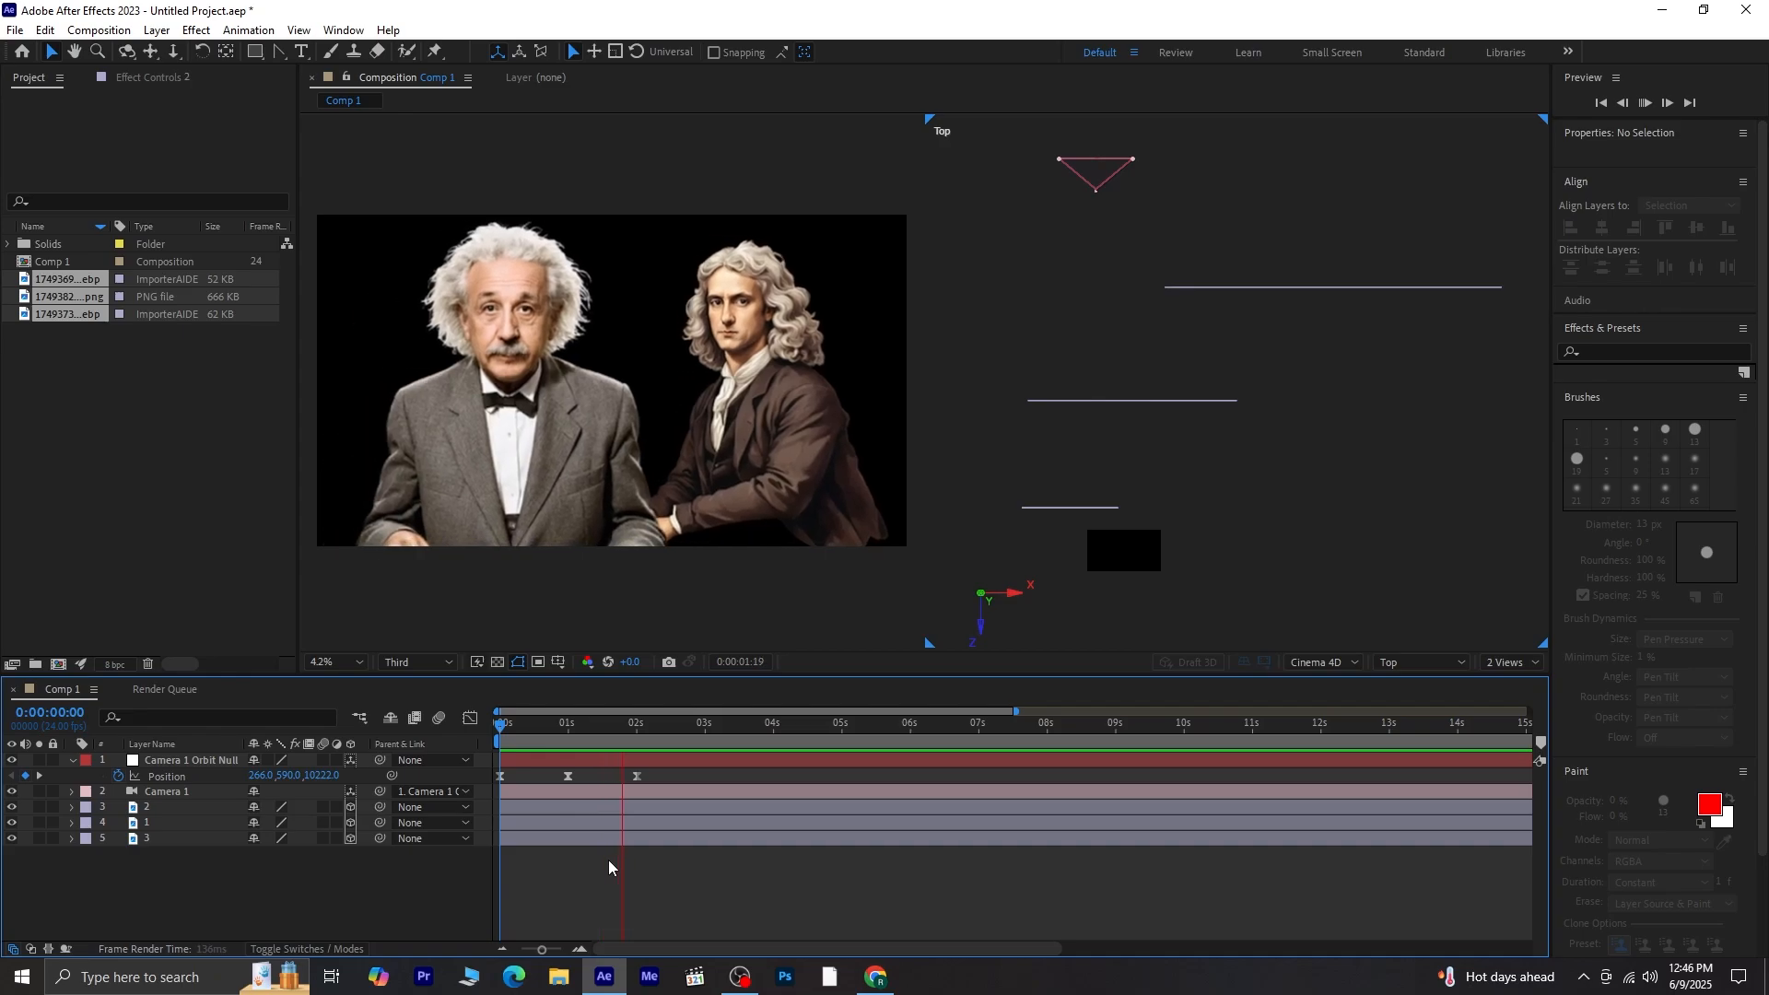
Step: At 3 seconds, keyframe the orbit null at about X 794, Z 312 so all three portraits are in frame
left_click_drag(660, 727, 670, 729)
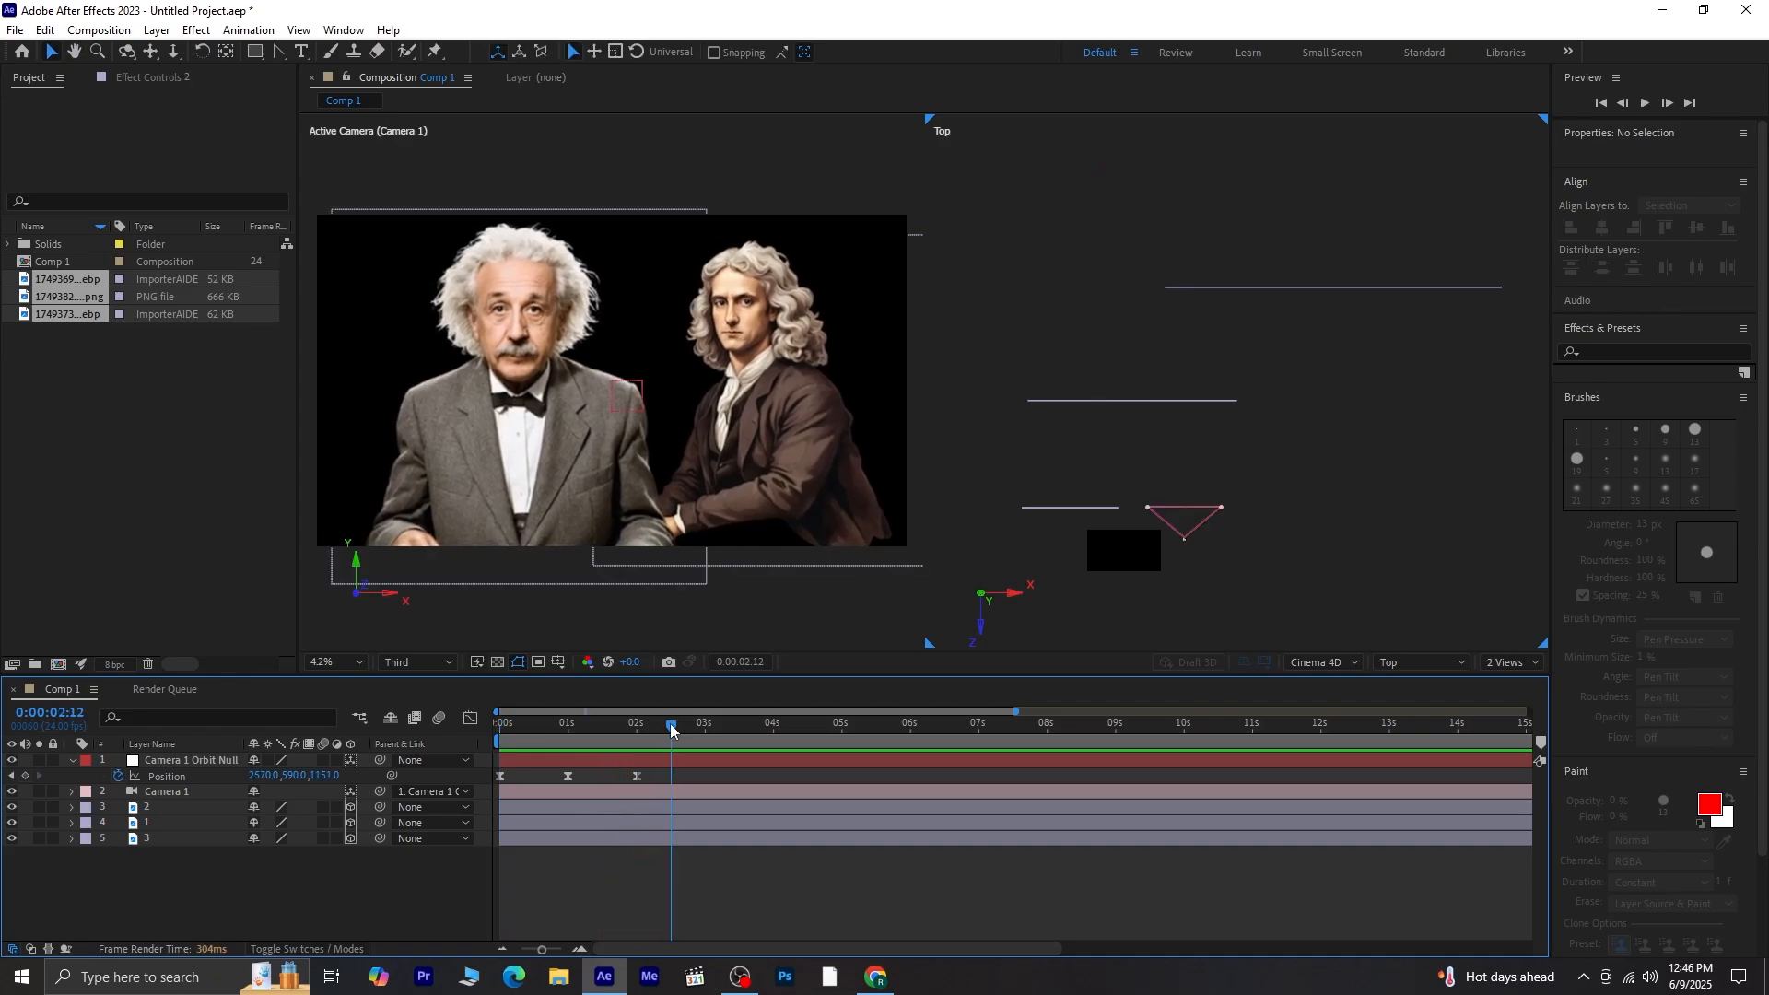
key("Page_Up")
key("Page_Up")
left_click(707, 761)
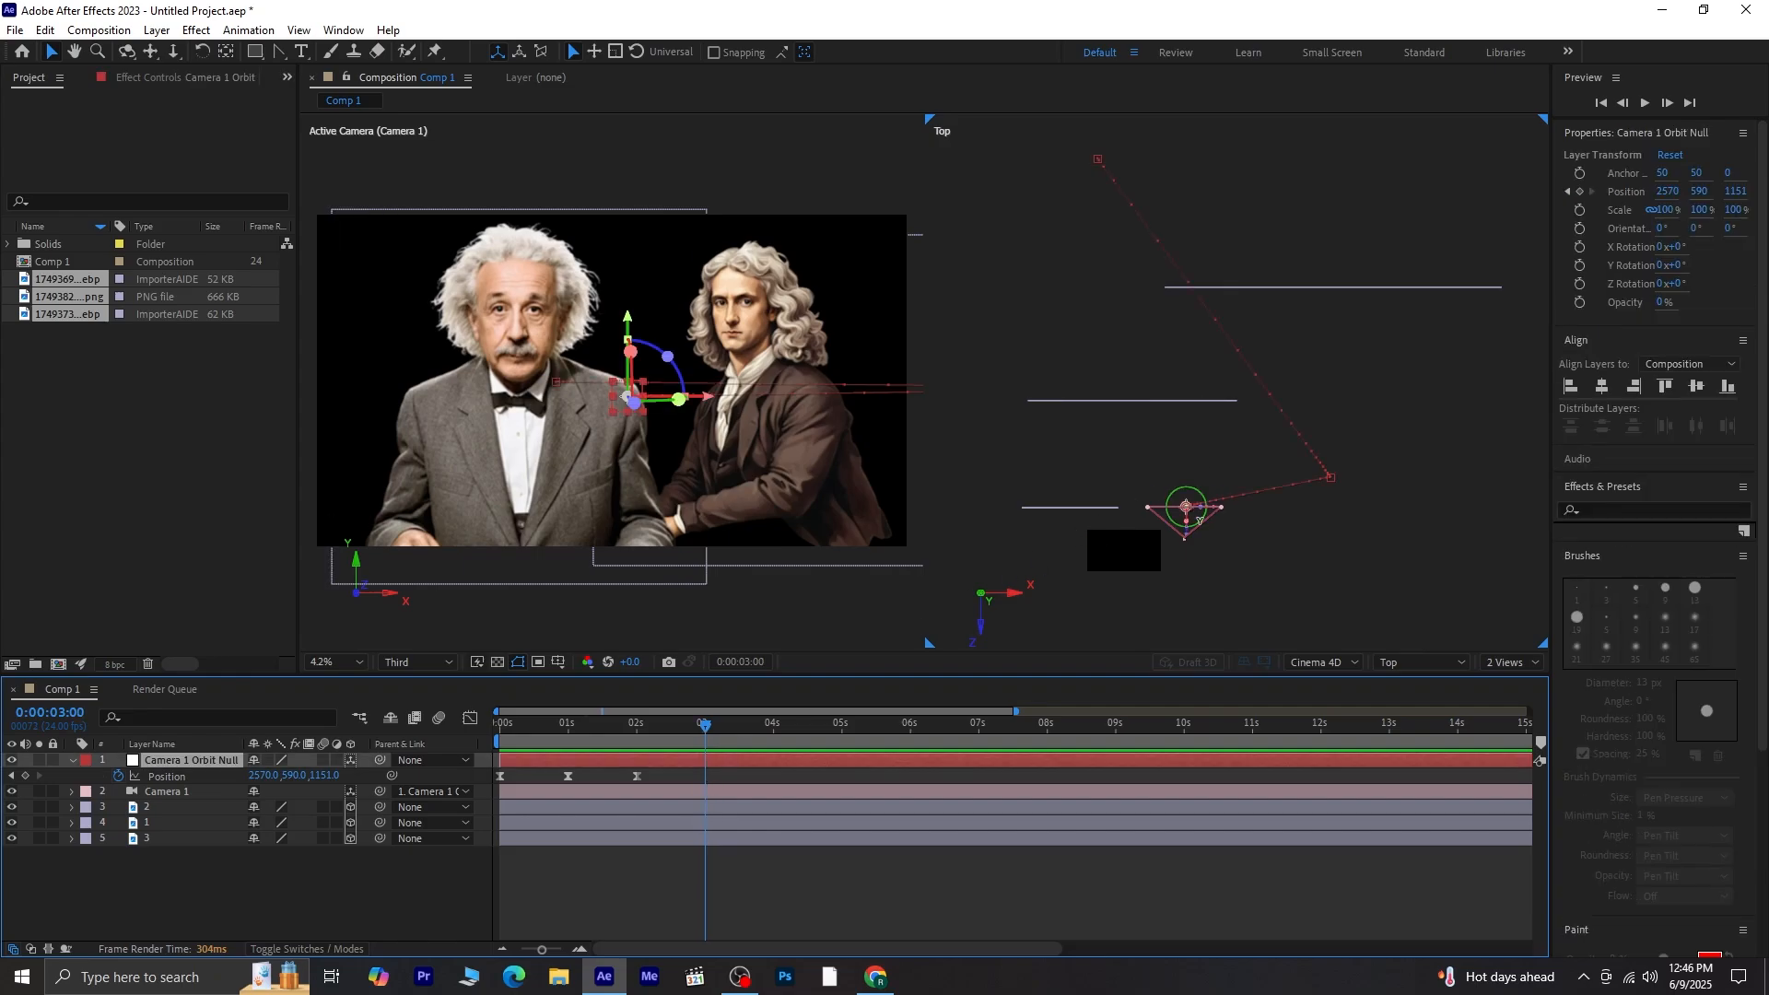
left_click_drag(1188, 542, 1075, 538)
Step: Push layer 1 slightly farther back in depth to fit its portrait within the 3-second framing
left_click(1087, 508)
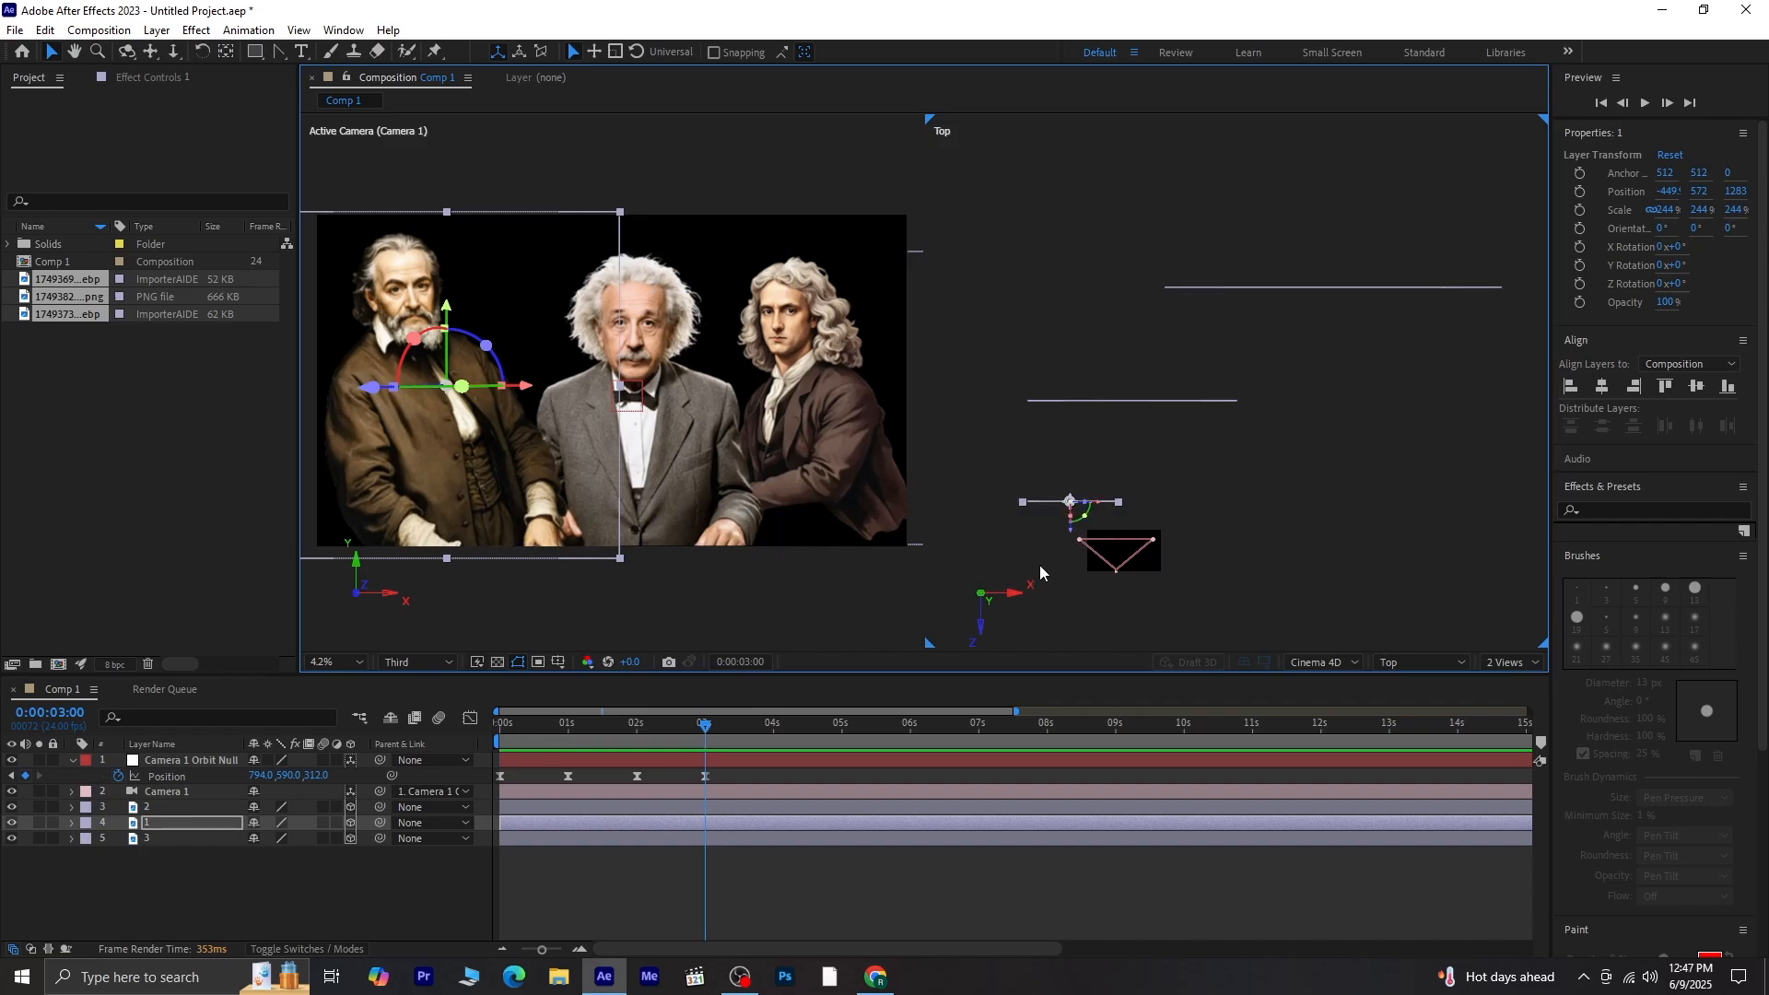
left_click_drag(1071, 533, 1076, 539)
left_click(1137, 544)
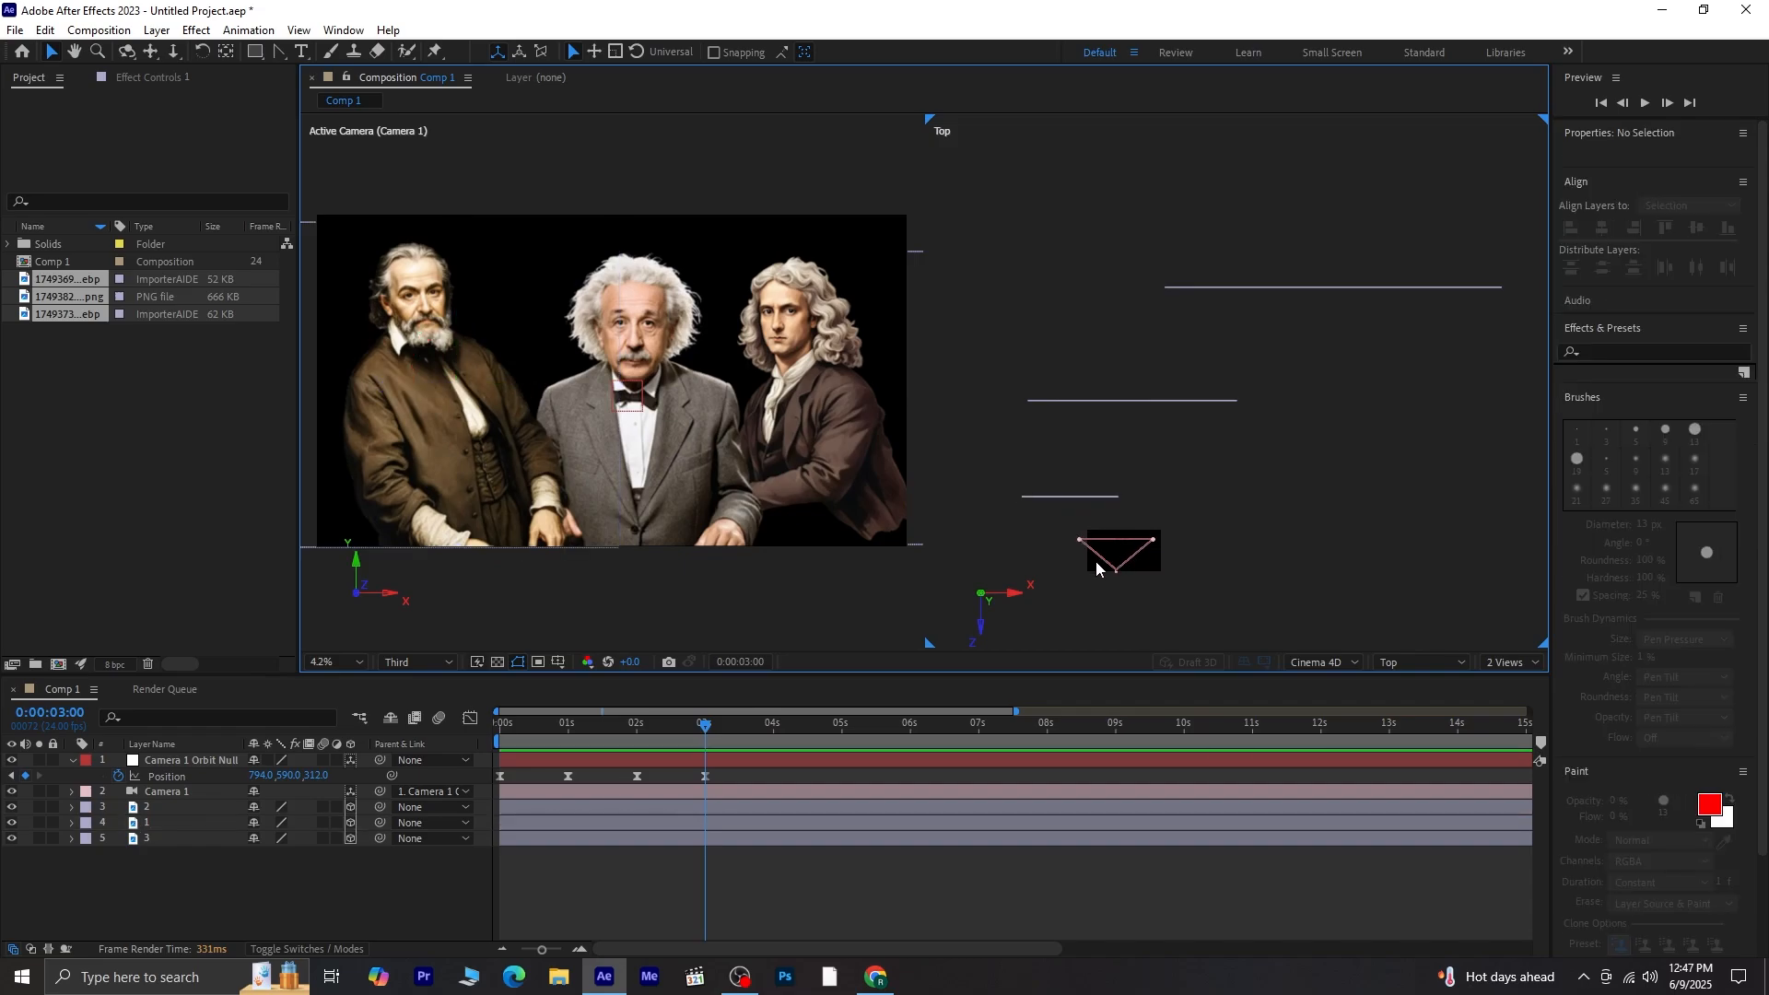
Step: Shift the orbit null's 3-second position keyframe sideways to about X 890 to recentre the three portraits
left_click(706, 779)
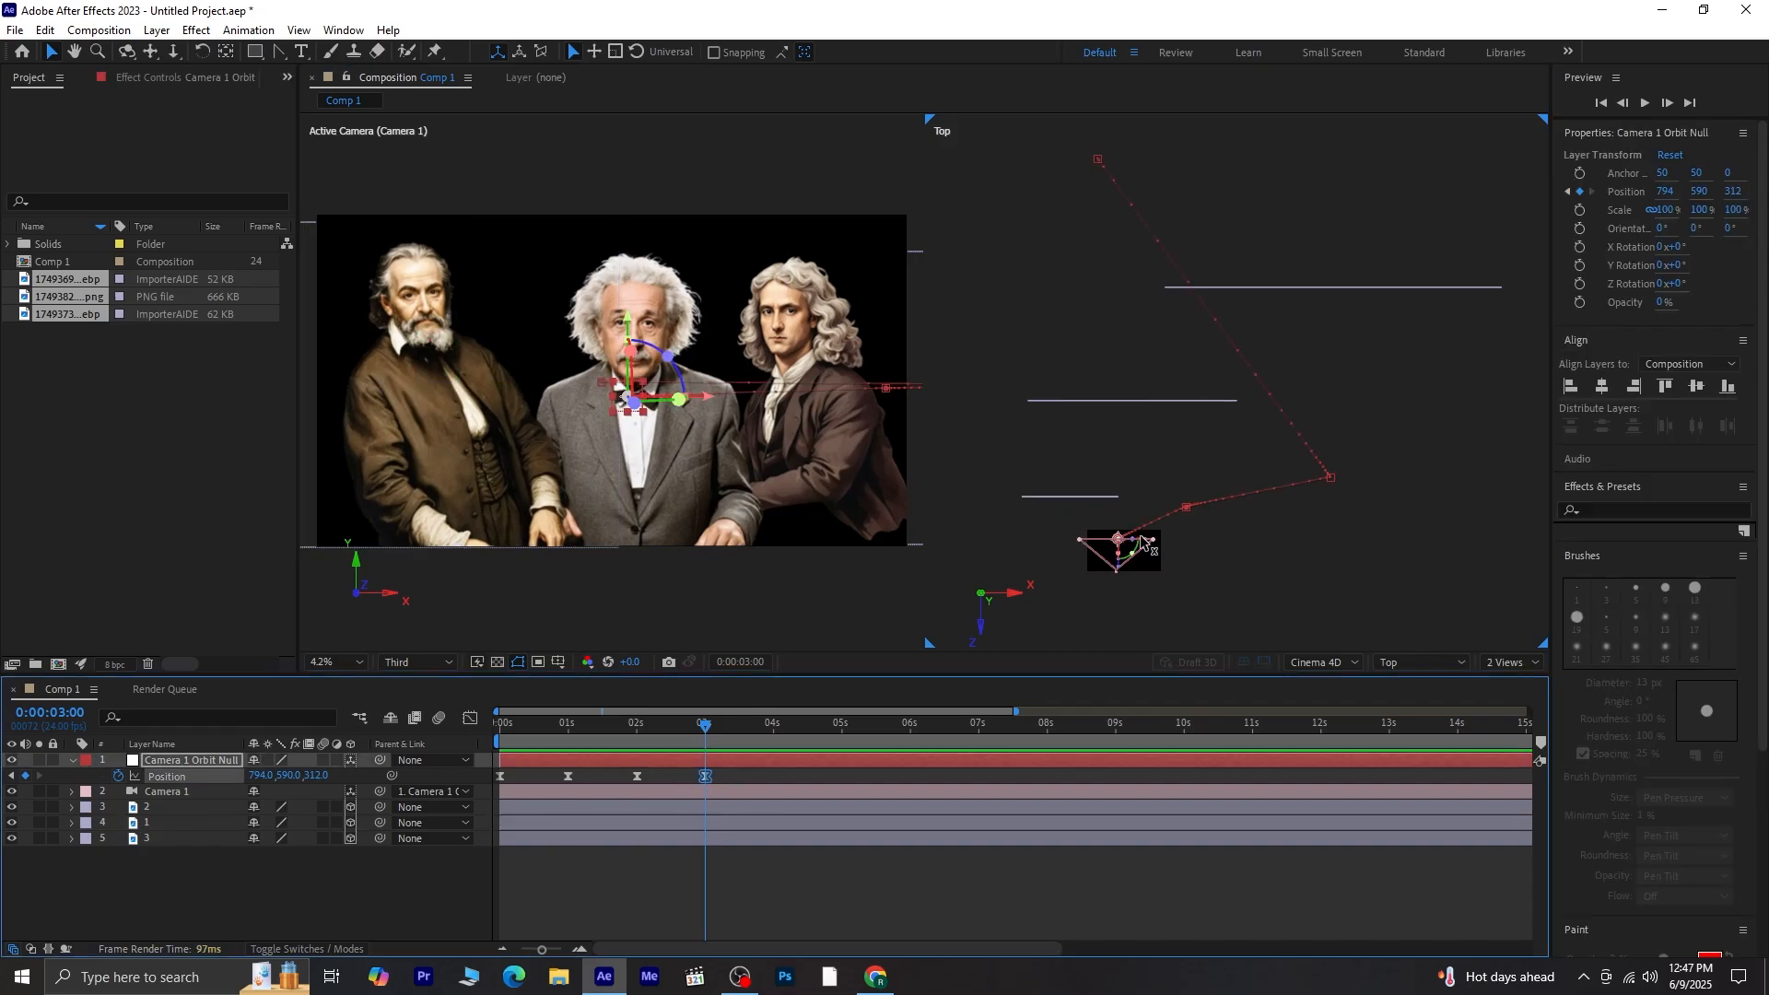
left_click_drag(1145, 545, 1148, 551)
left_click(1285, 570)
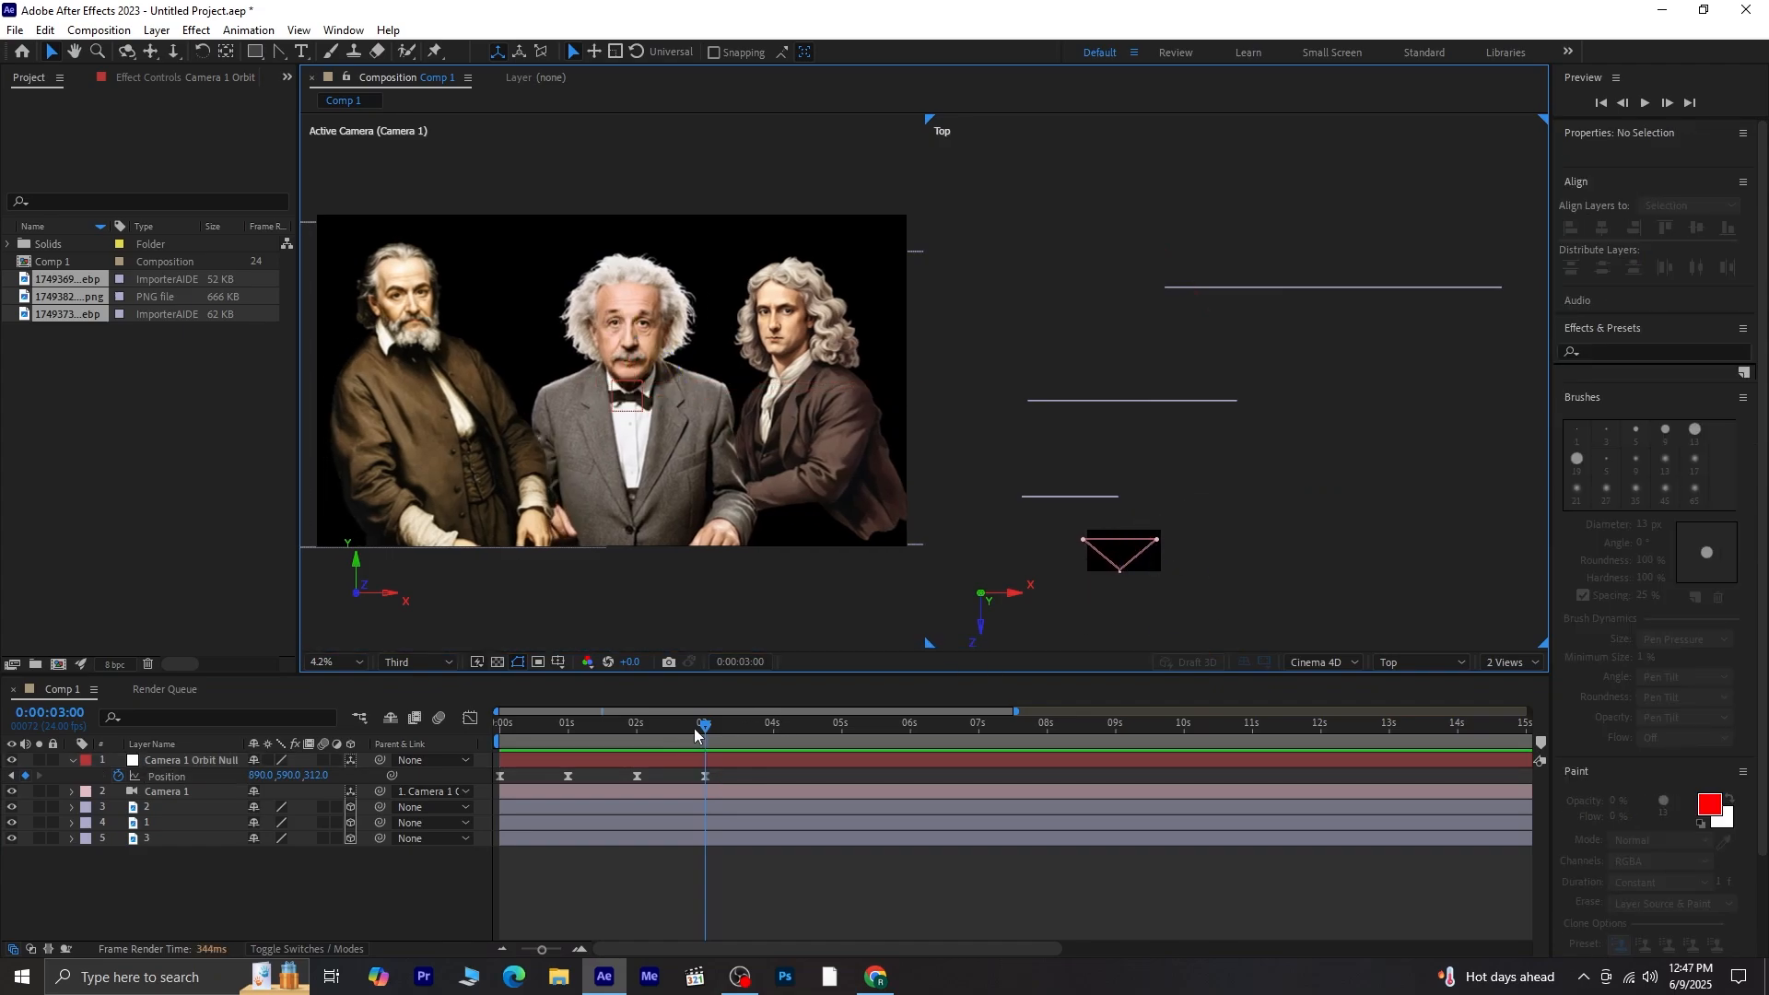
Step: Preview the complete three-portrait camera move from the start and return to the first frame
left_click_drag(696, 733, 498, 774)
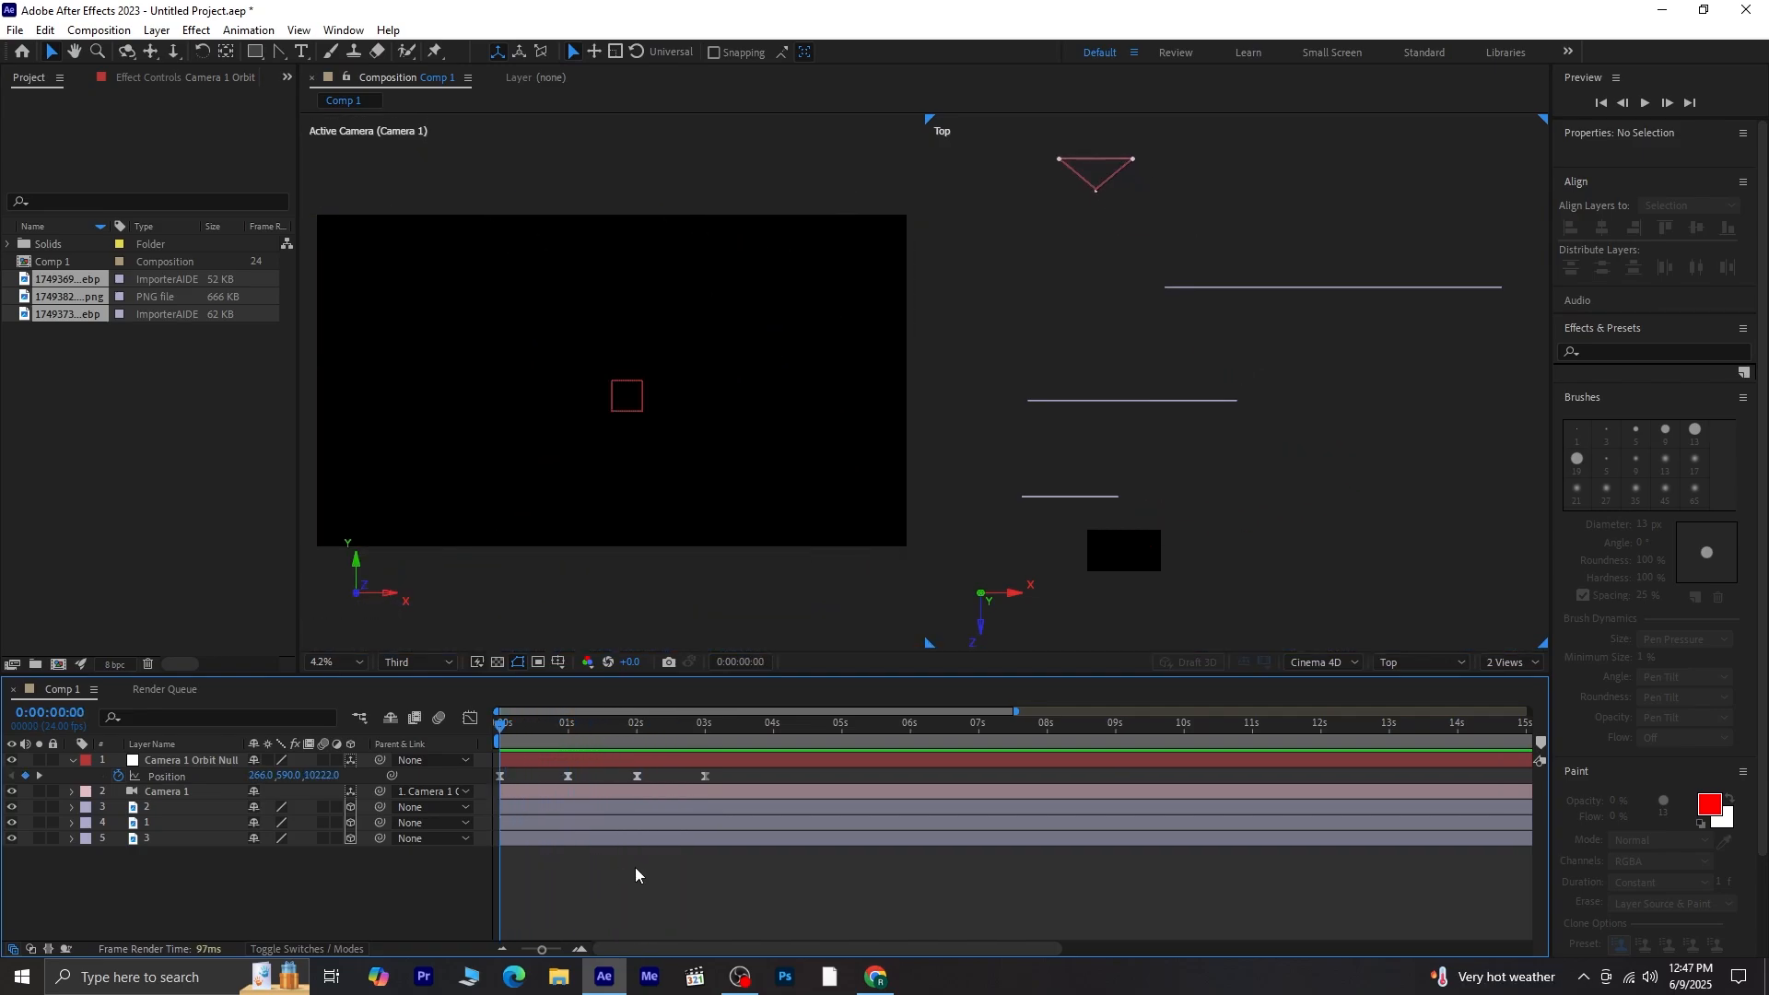
key("space")
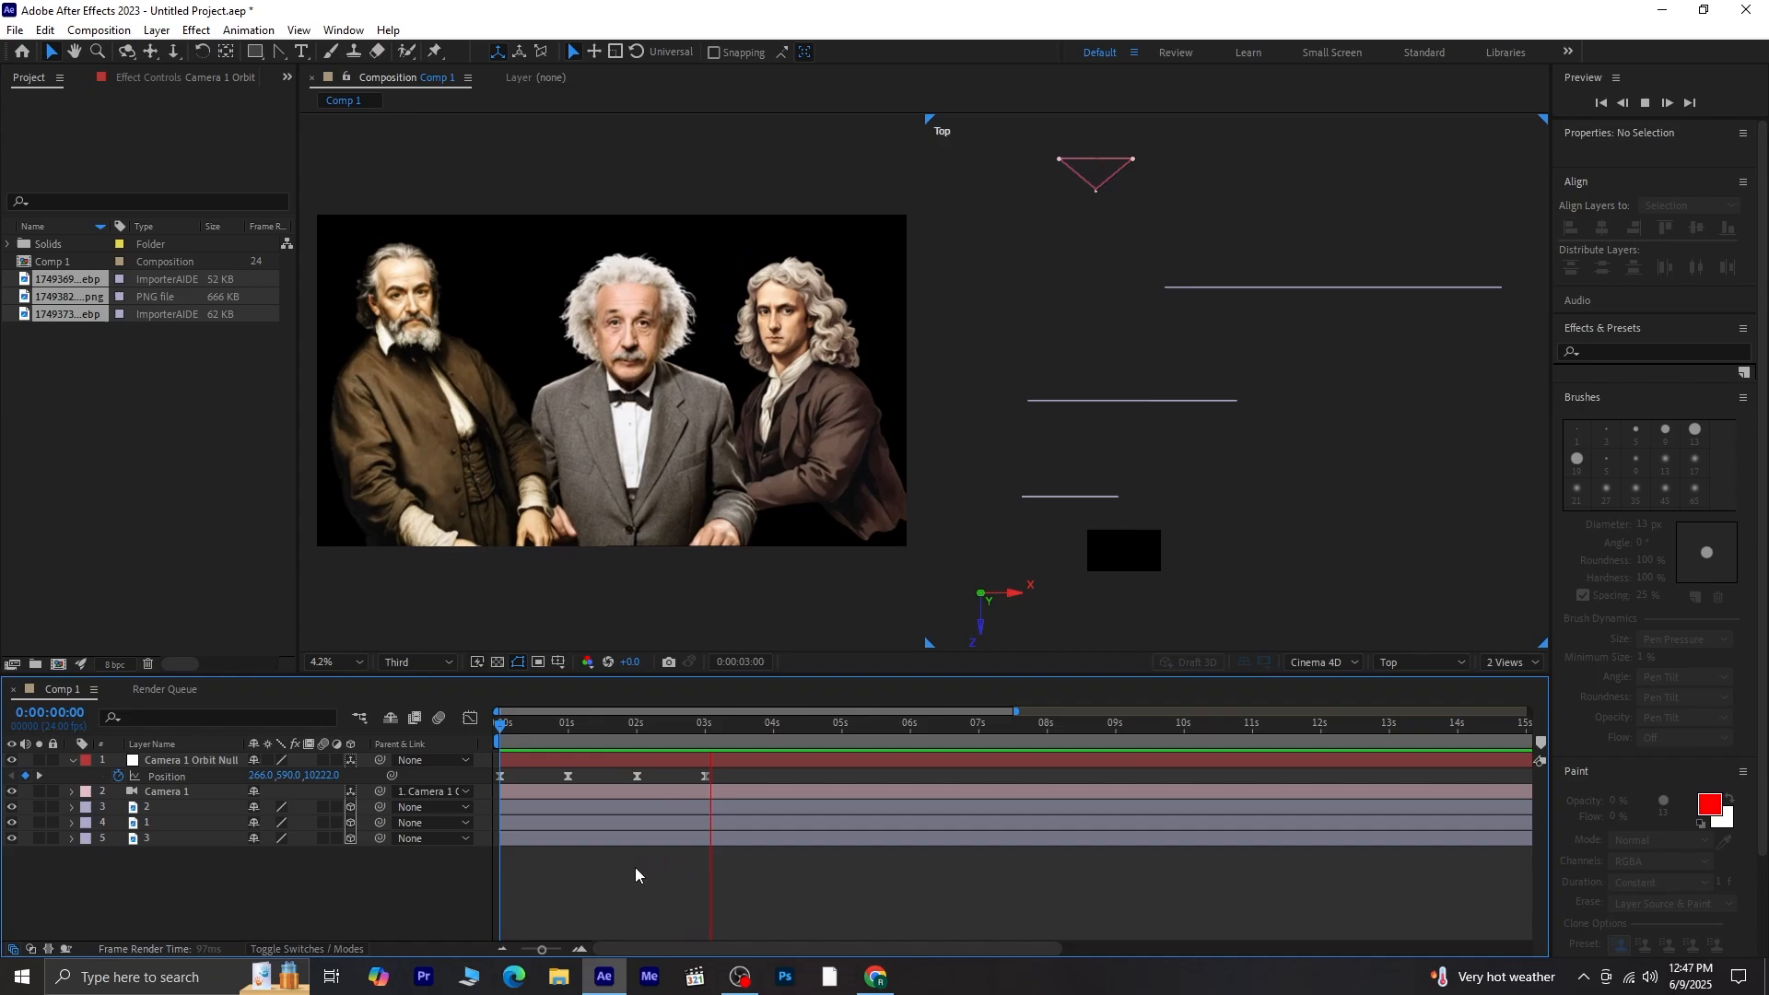
key("space")
left_click_drag(764, 726, 461, 798)
key("space")
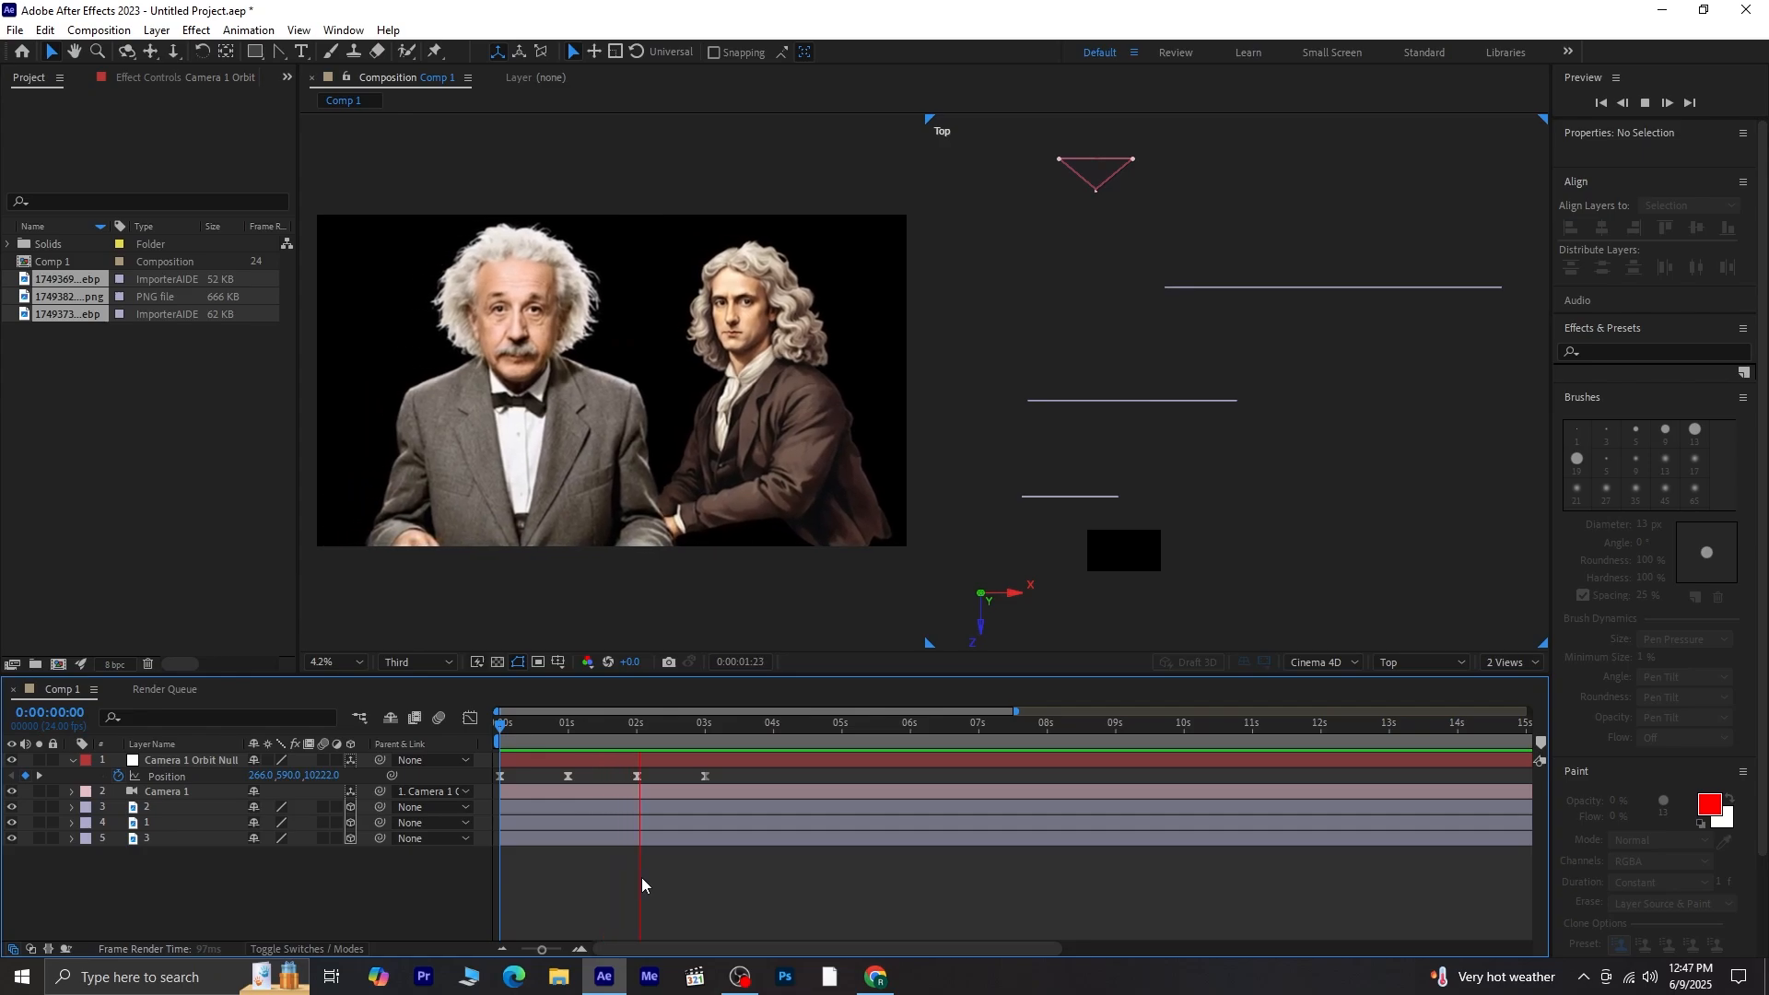
key("space")
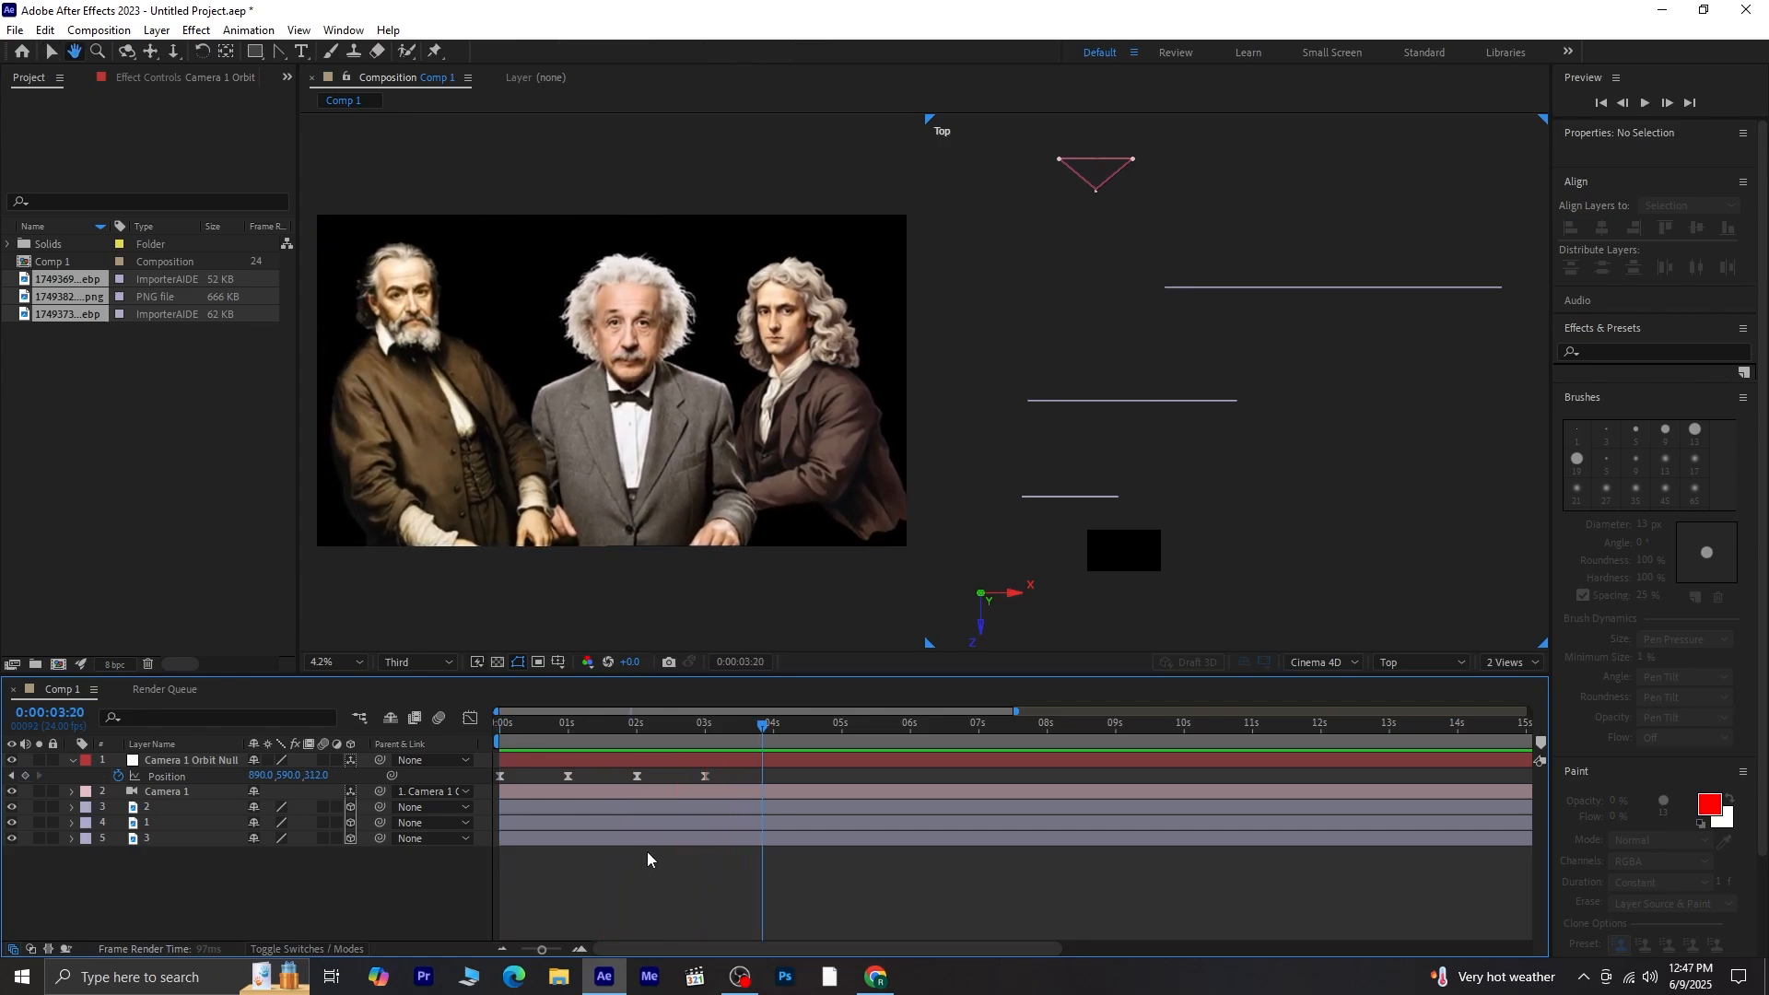
left_click_drag(751, 728, 490, 782)
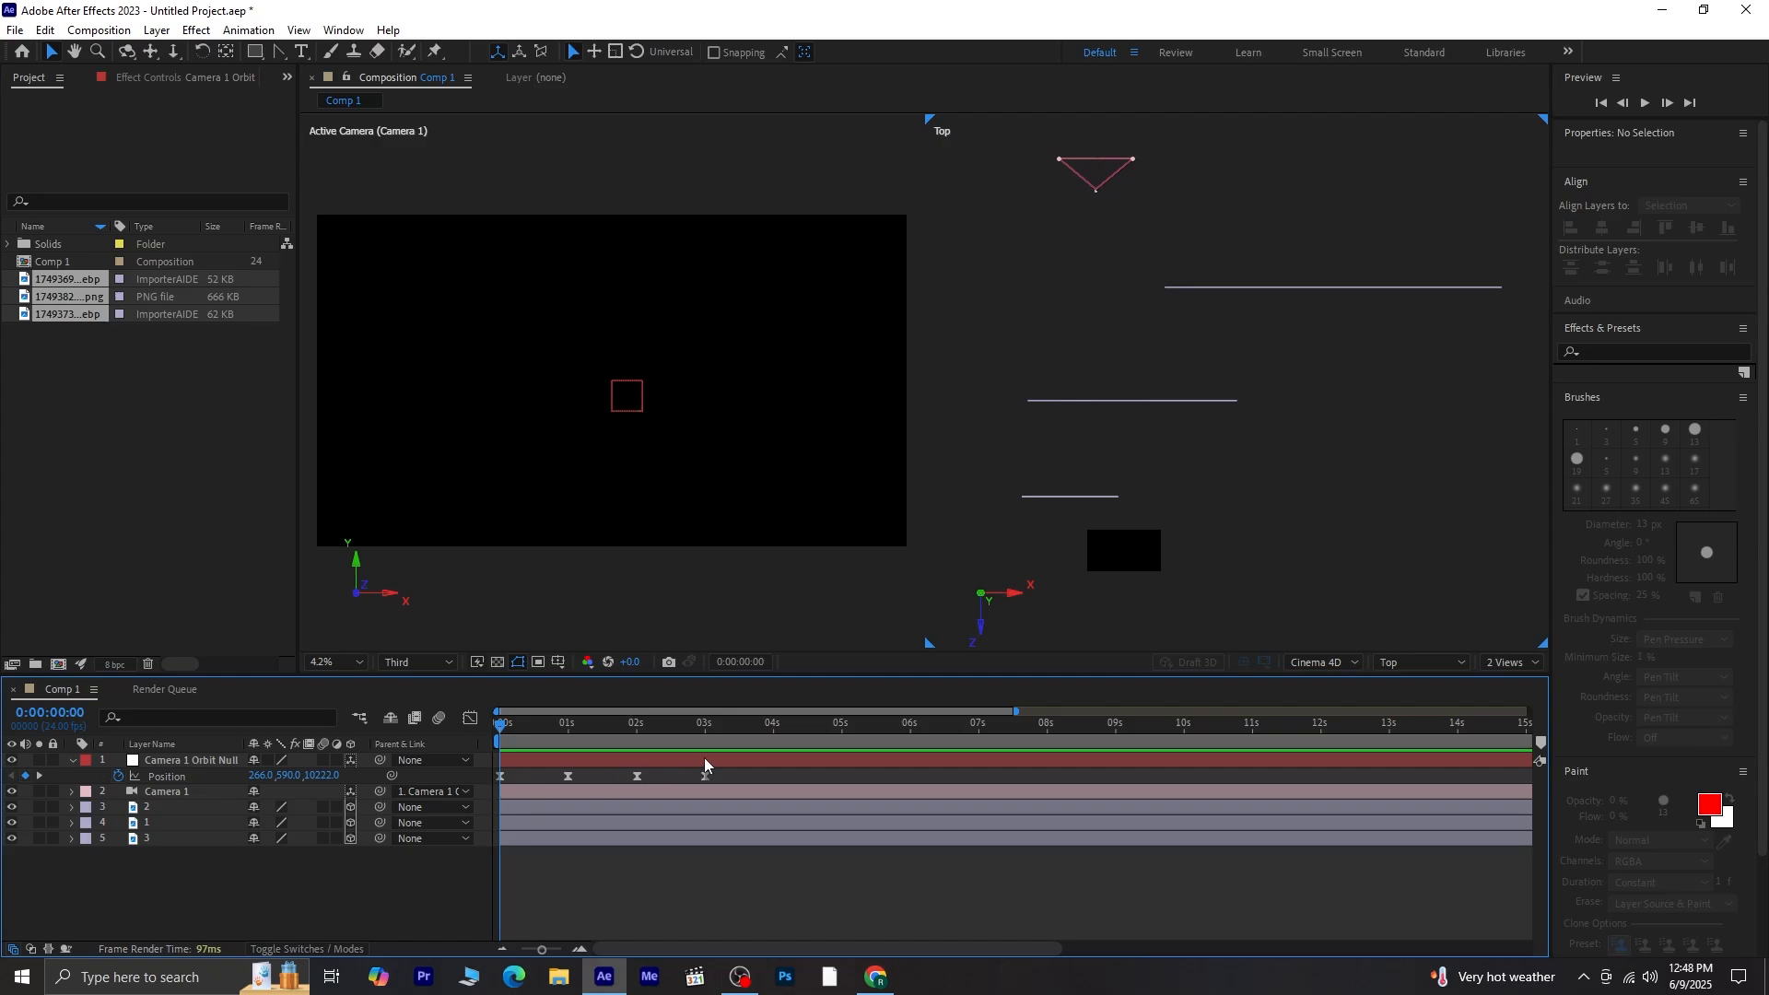
Step: Stretch the orbit null's position keyframes proportionally so the last one lands at about 10 seconds
left_click_drag(724, 770, 489, 794)
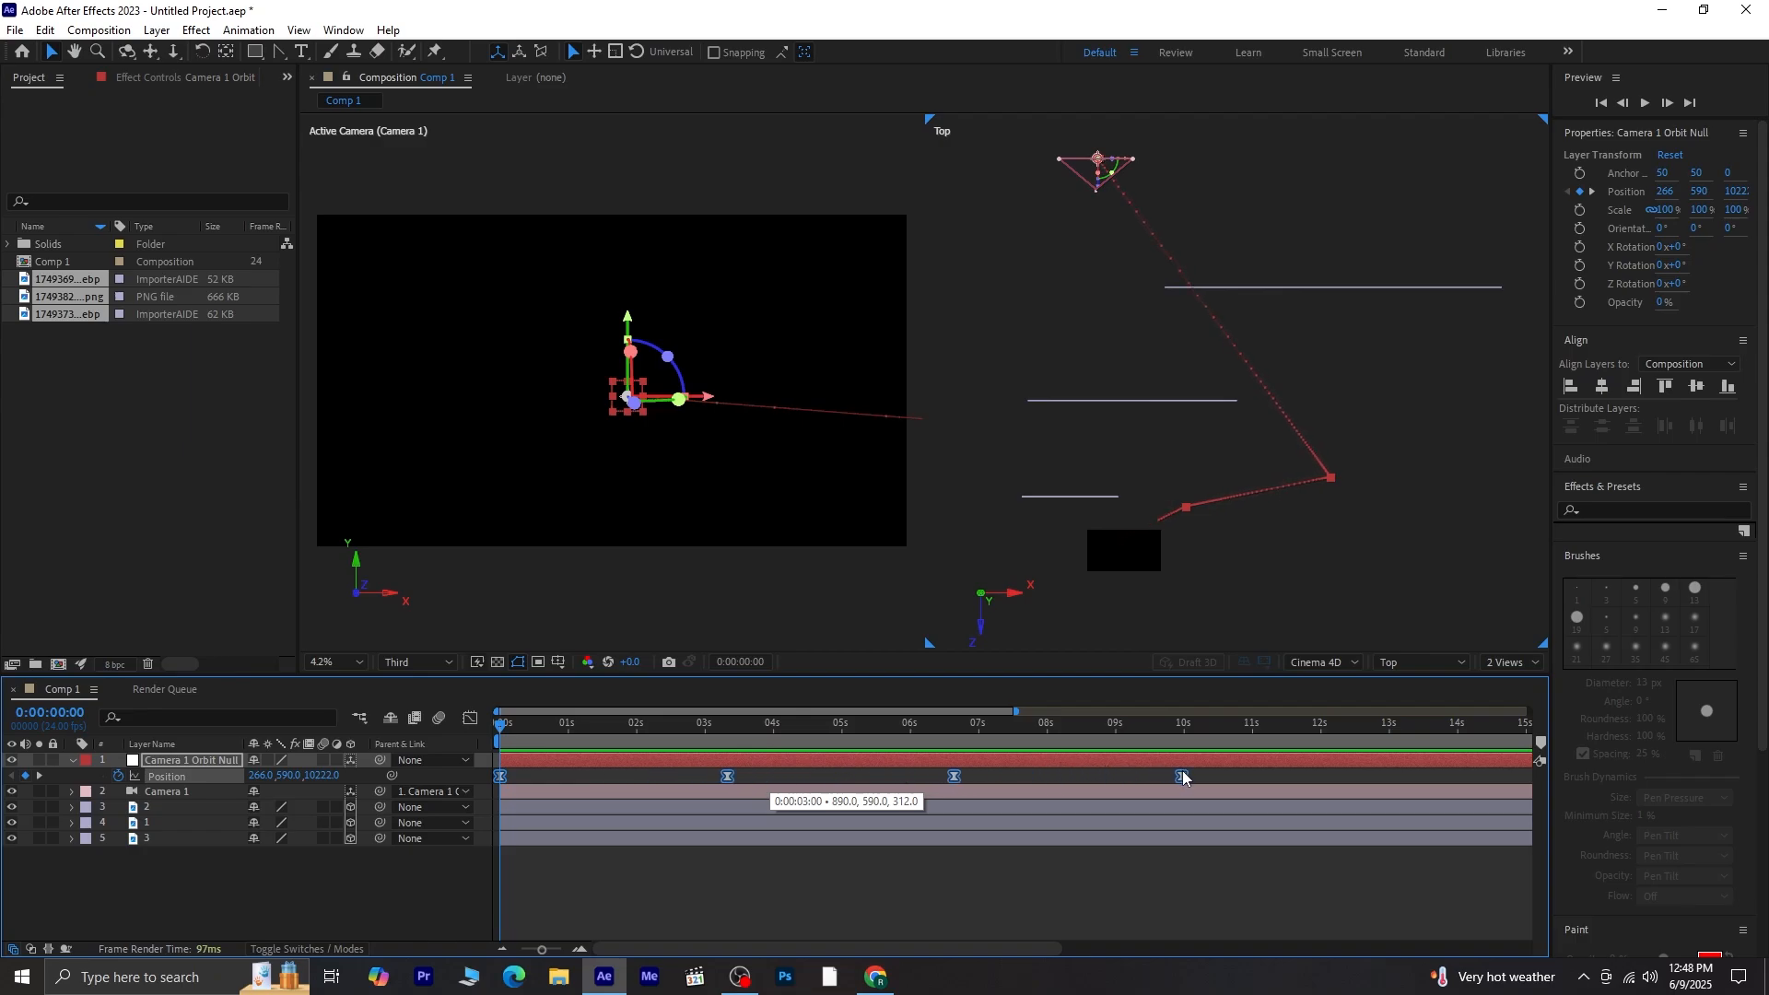
left_click_drag(1182, 776, 1187, 777)
left_click(1111, 851)
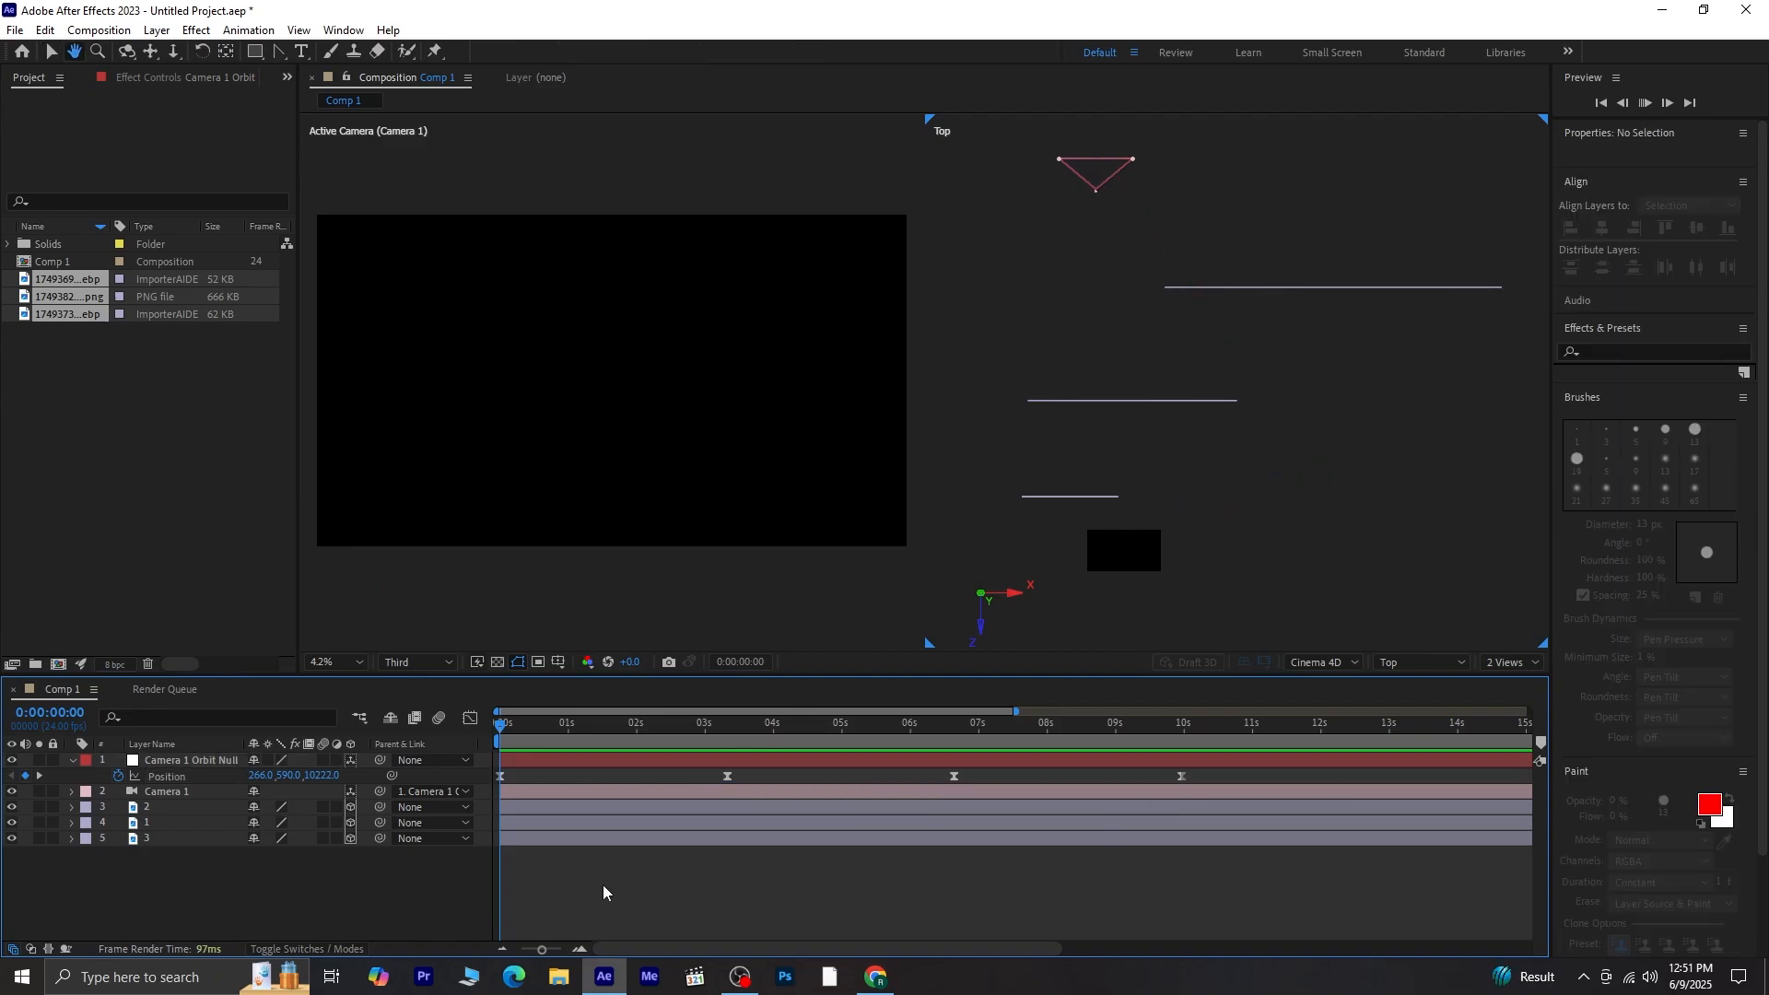
Step: Preview the slowed-down camera animation from the start to check its timing
key("space")
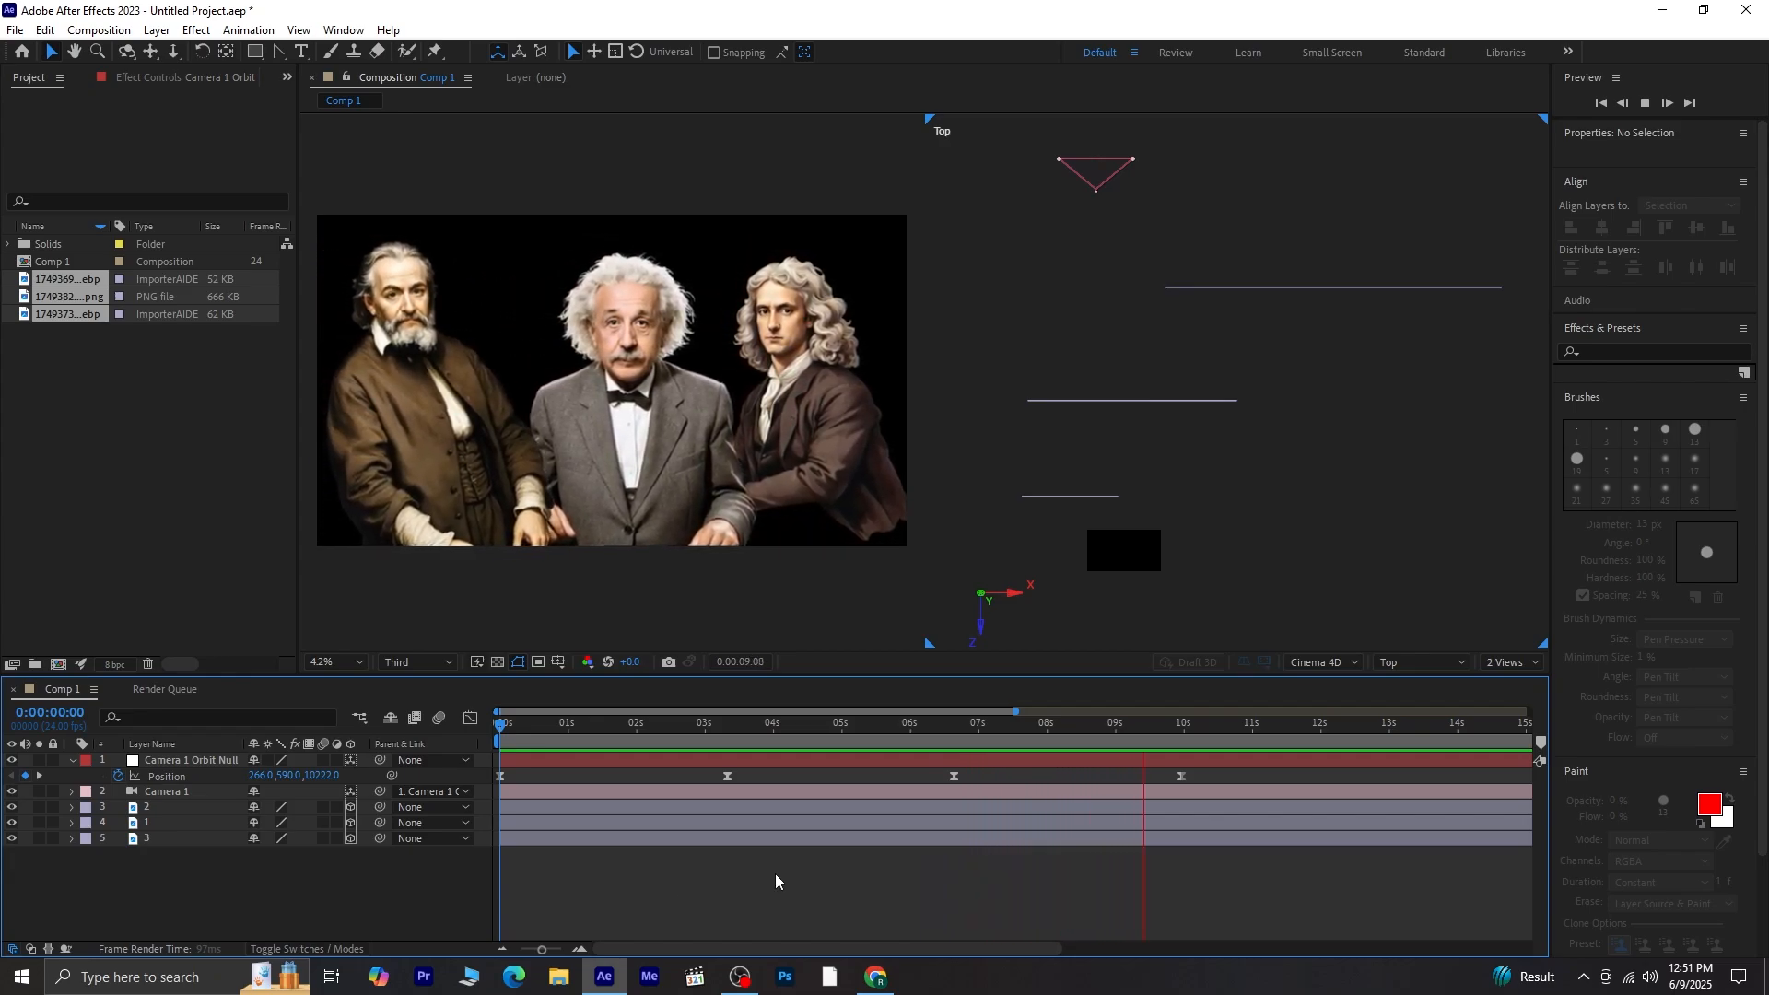
key("space")
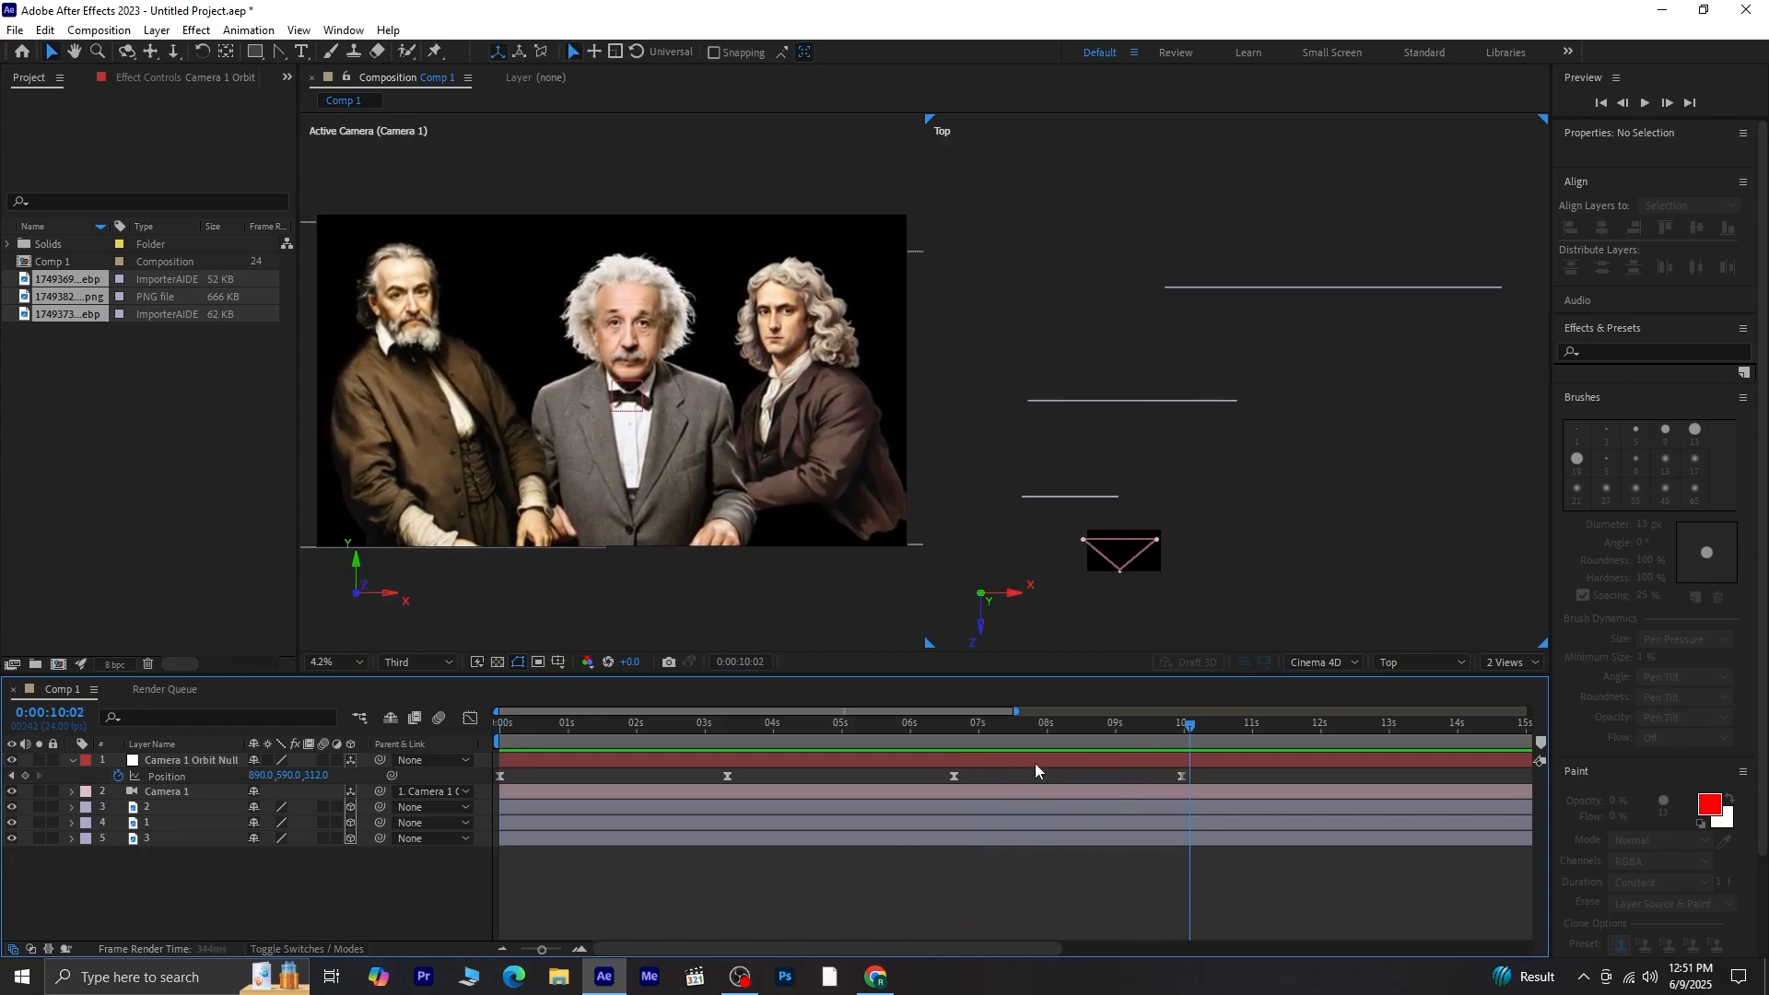
key("space")
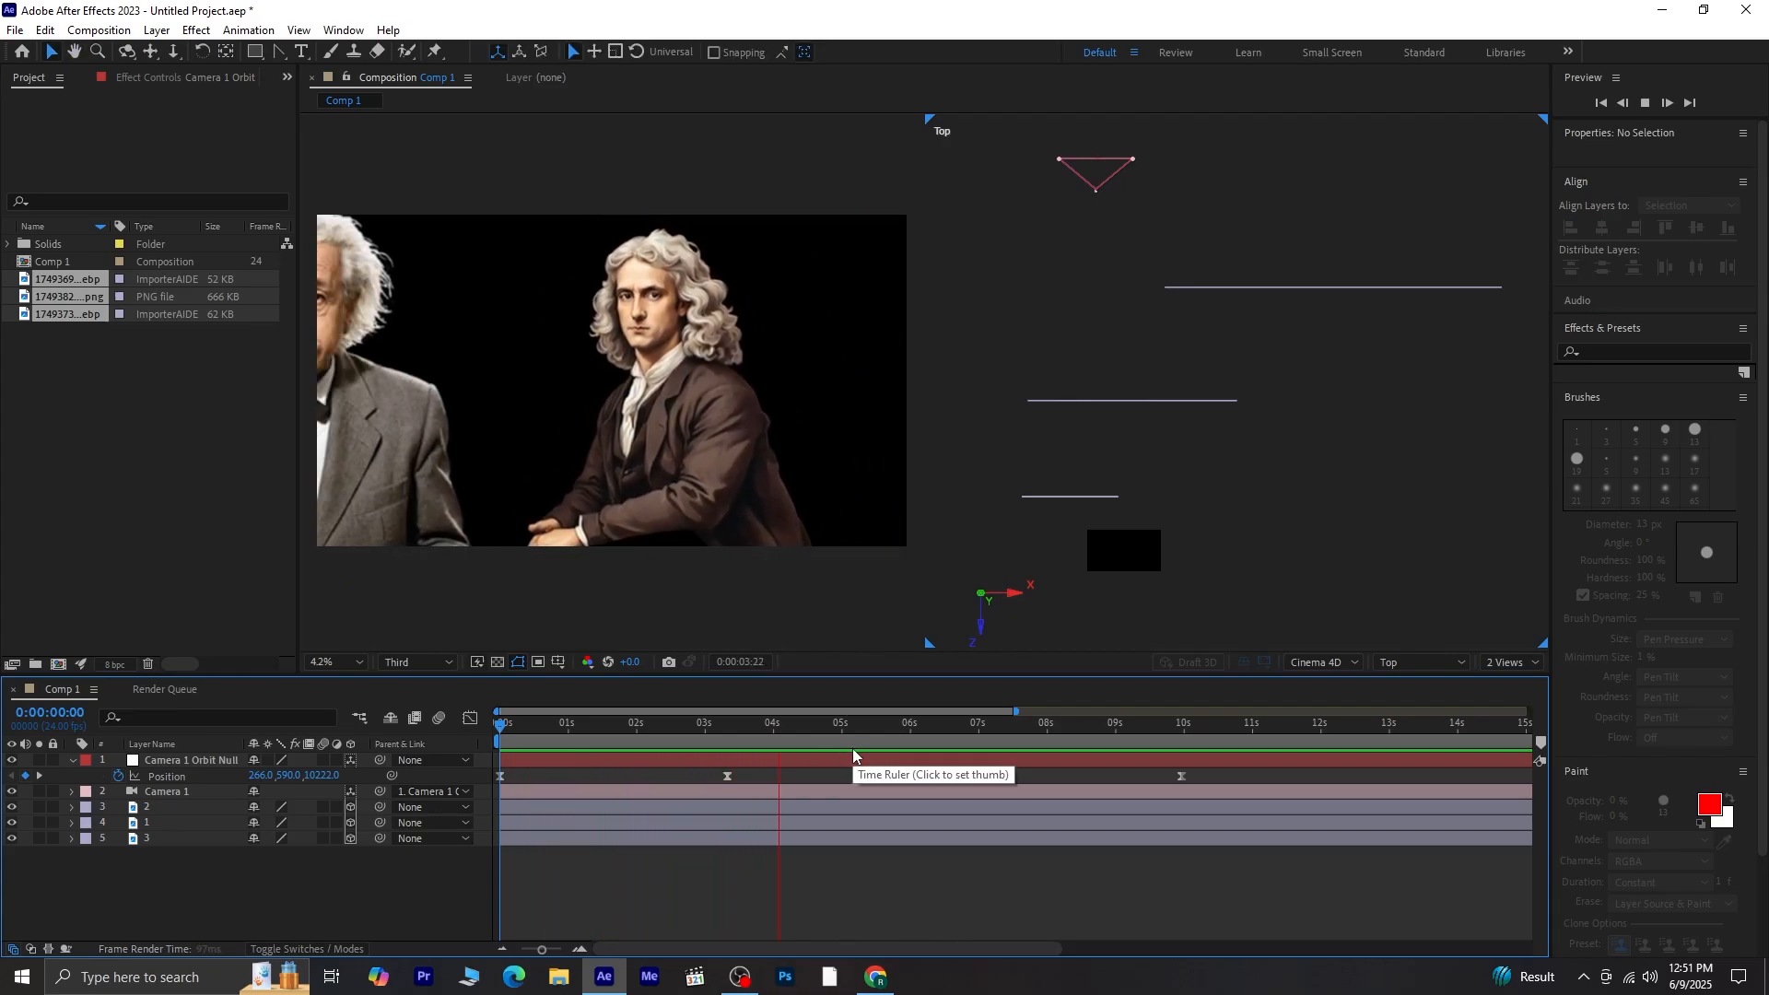
key("space")
left_click_drag(795, 727, 694, 799)
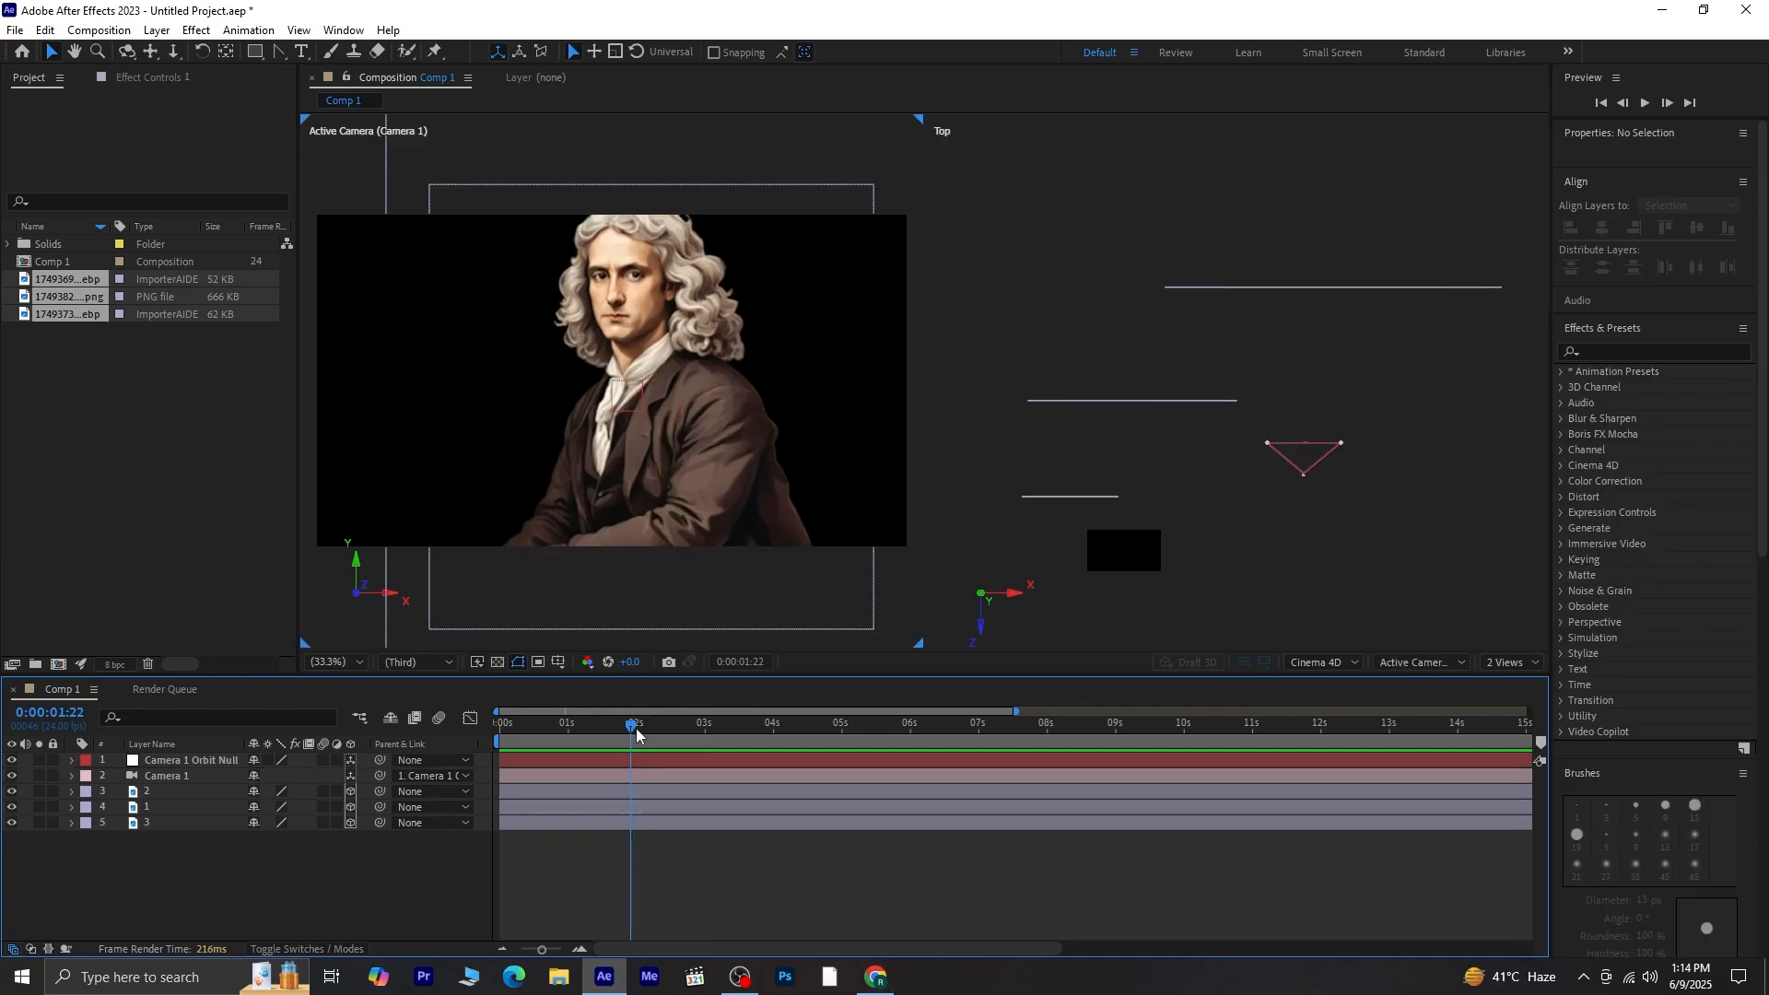
Step: At 0:00:01:21, add a text layer reading "isaac newton" broken into two lines
left_click_drag(636, 733, 634, 742)
left_click(301, 51)
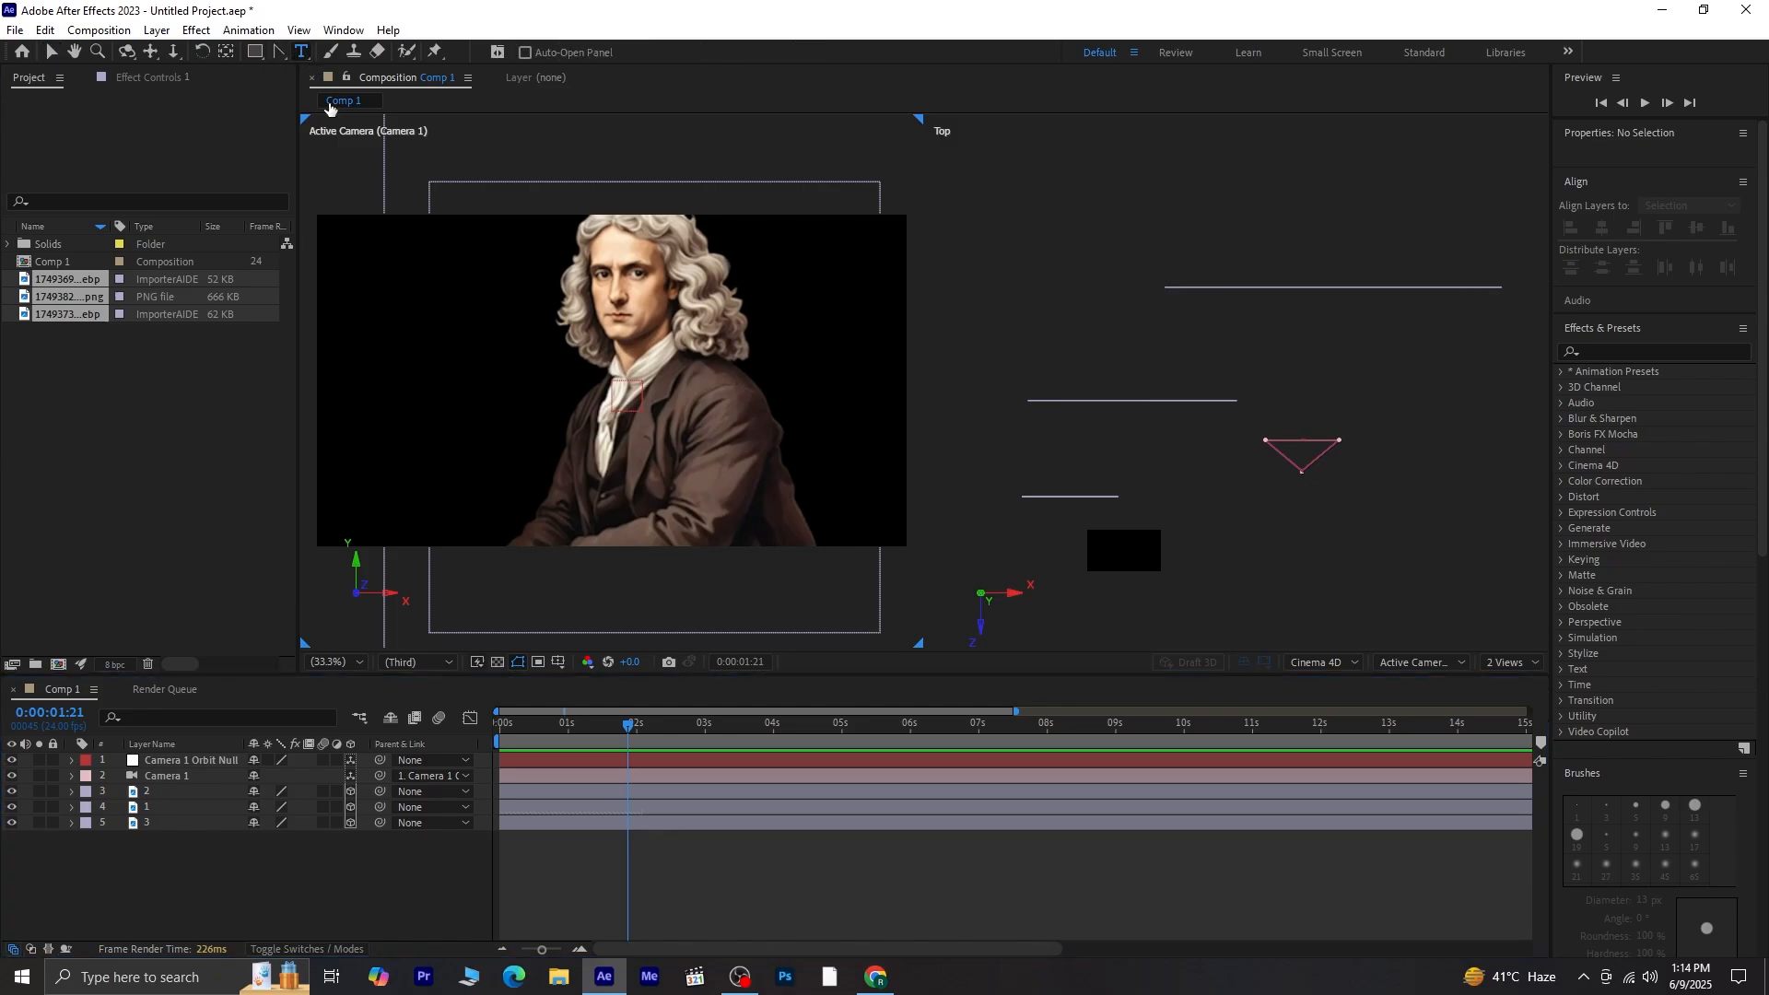
left_click(391, 388)
type("isaac newton")
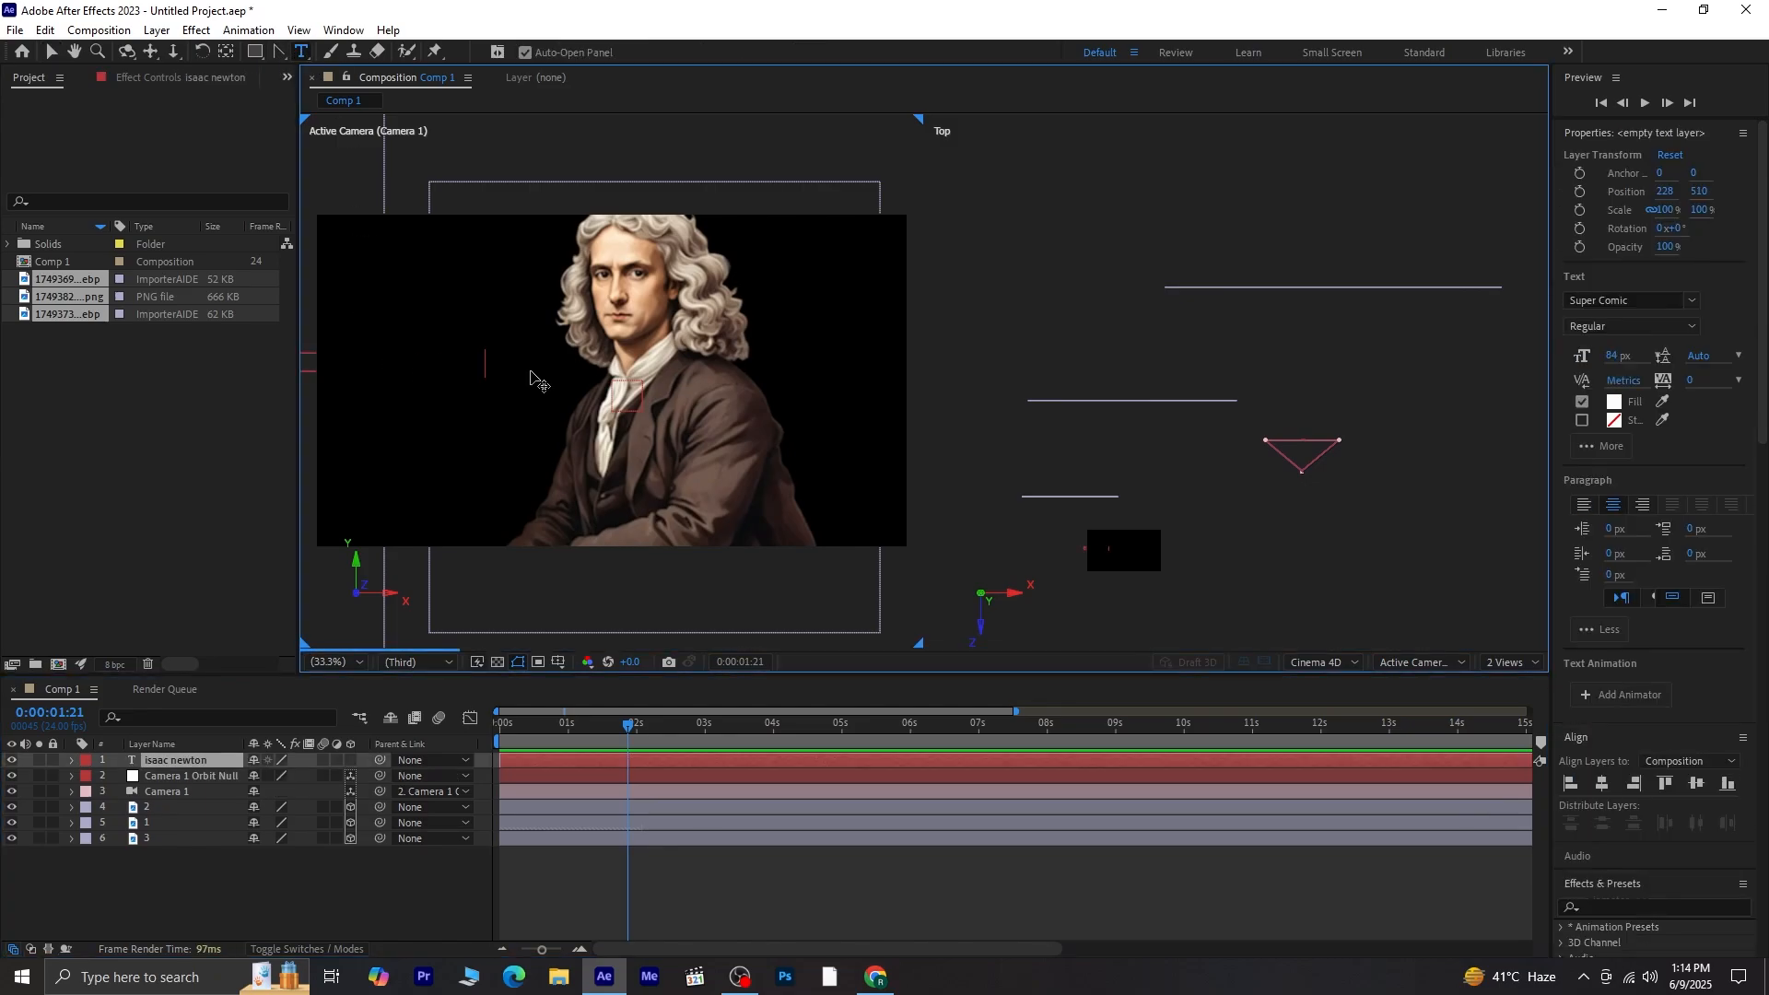
left_click(369, 362)
key("BackSpace")
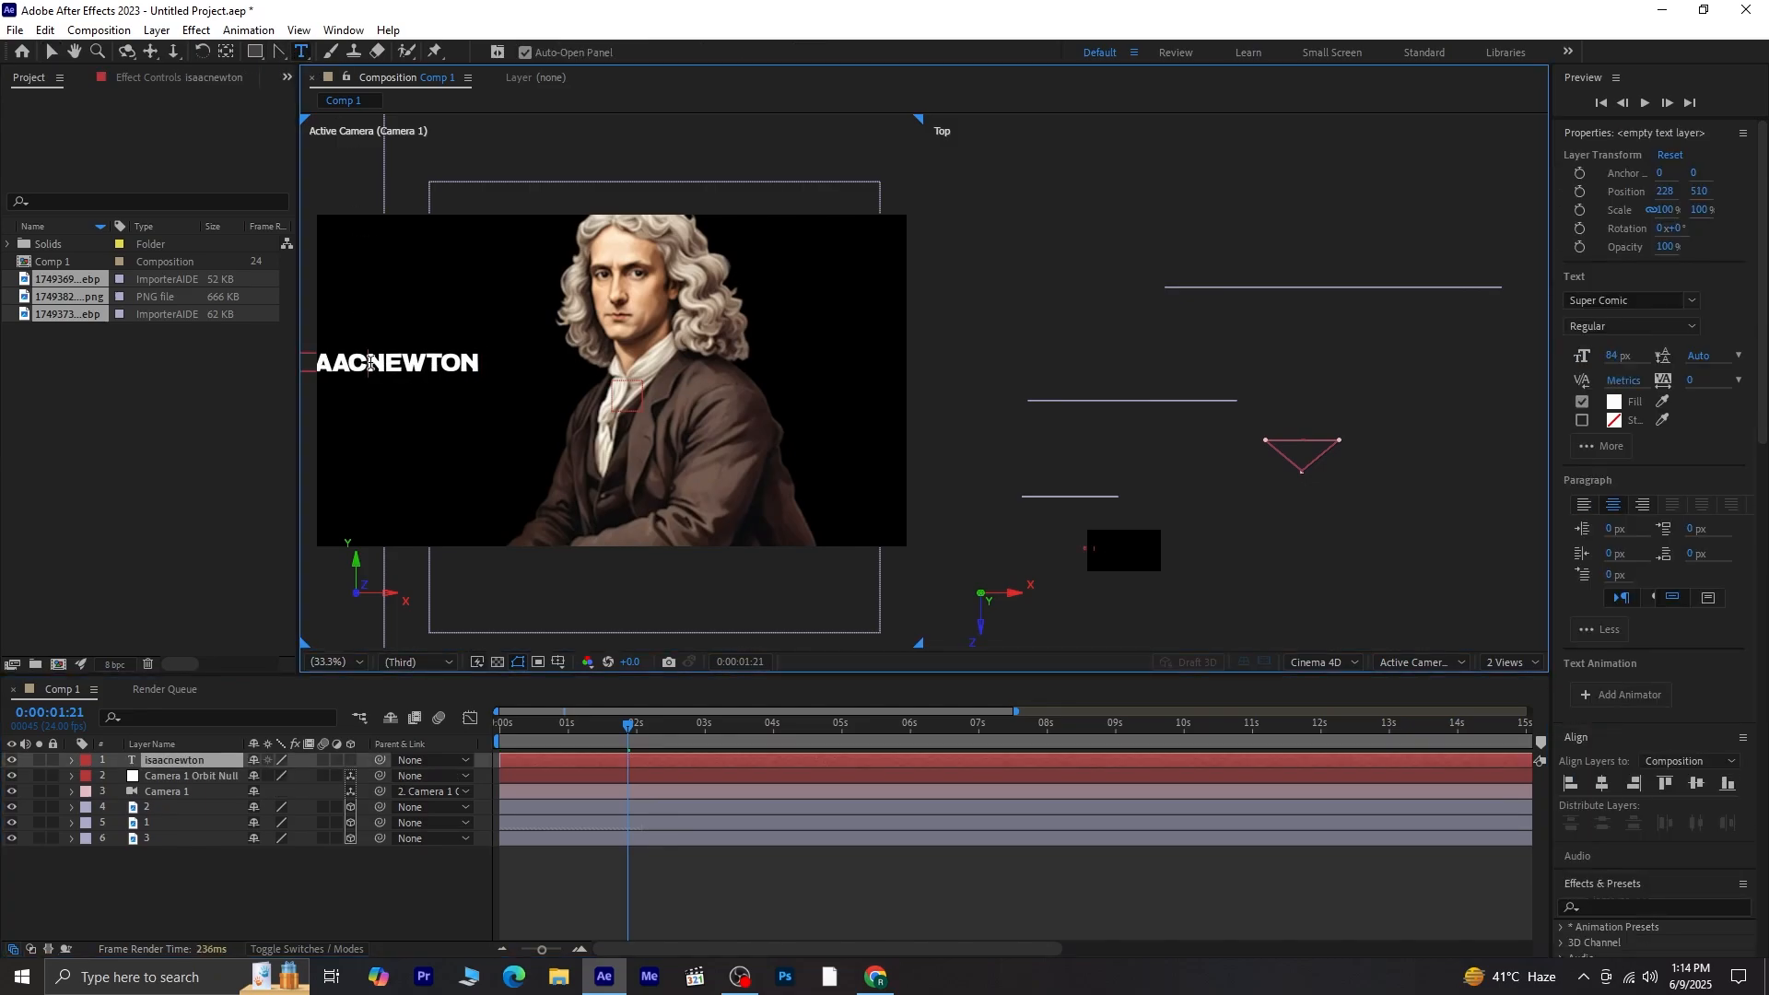
key("Return")
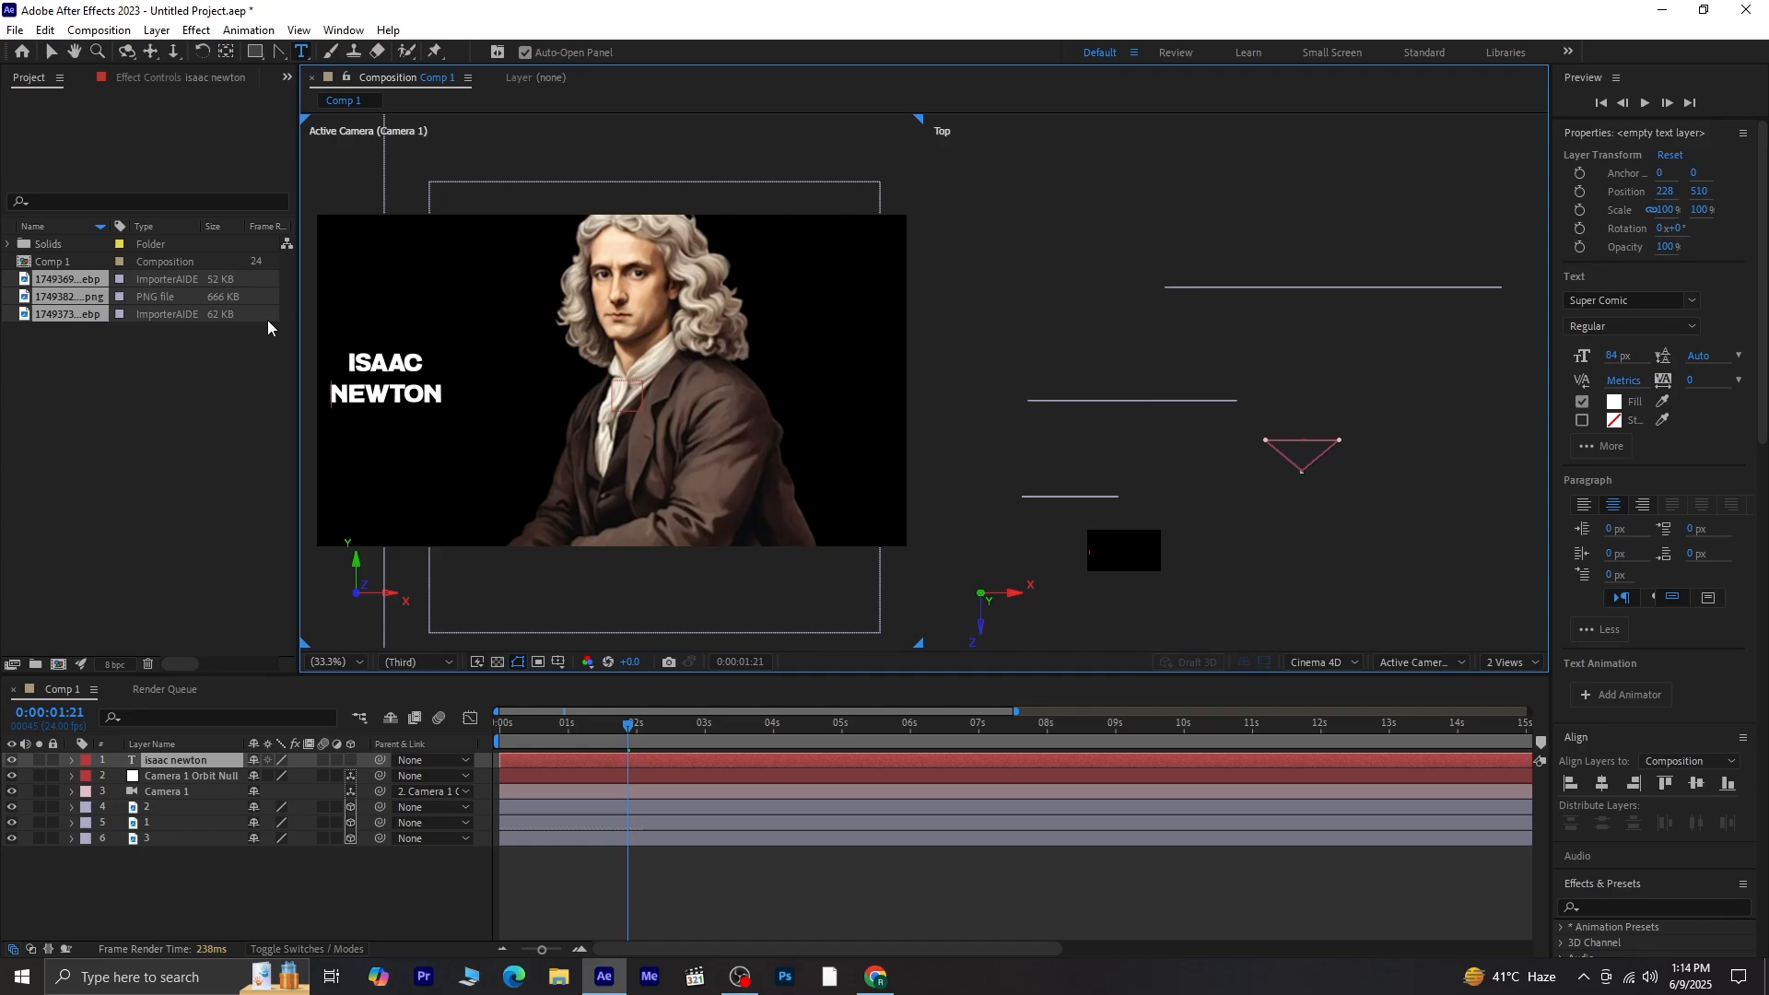
Step: Make the text layer 3D, centre it in the camera view, and move it beside the portrait at about X 5206
left_click(53, 53)
left_click_drag(411, 366, 525, 372)
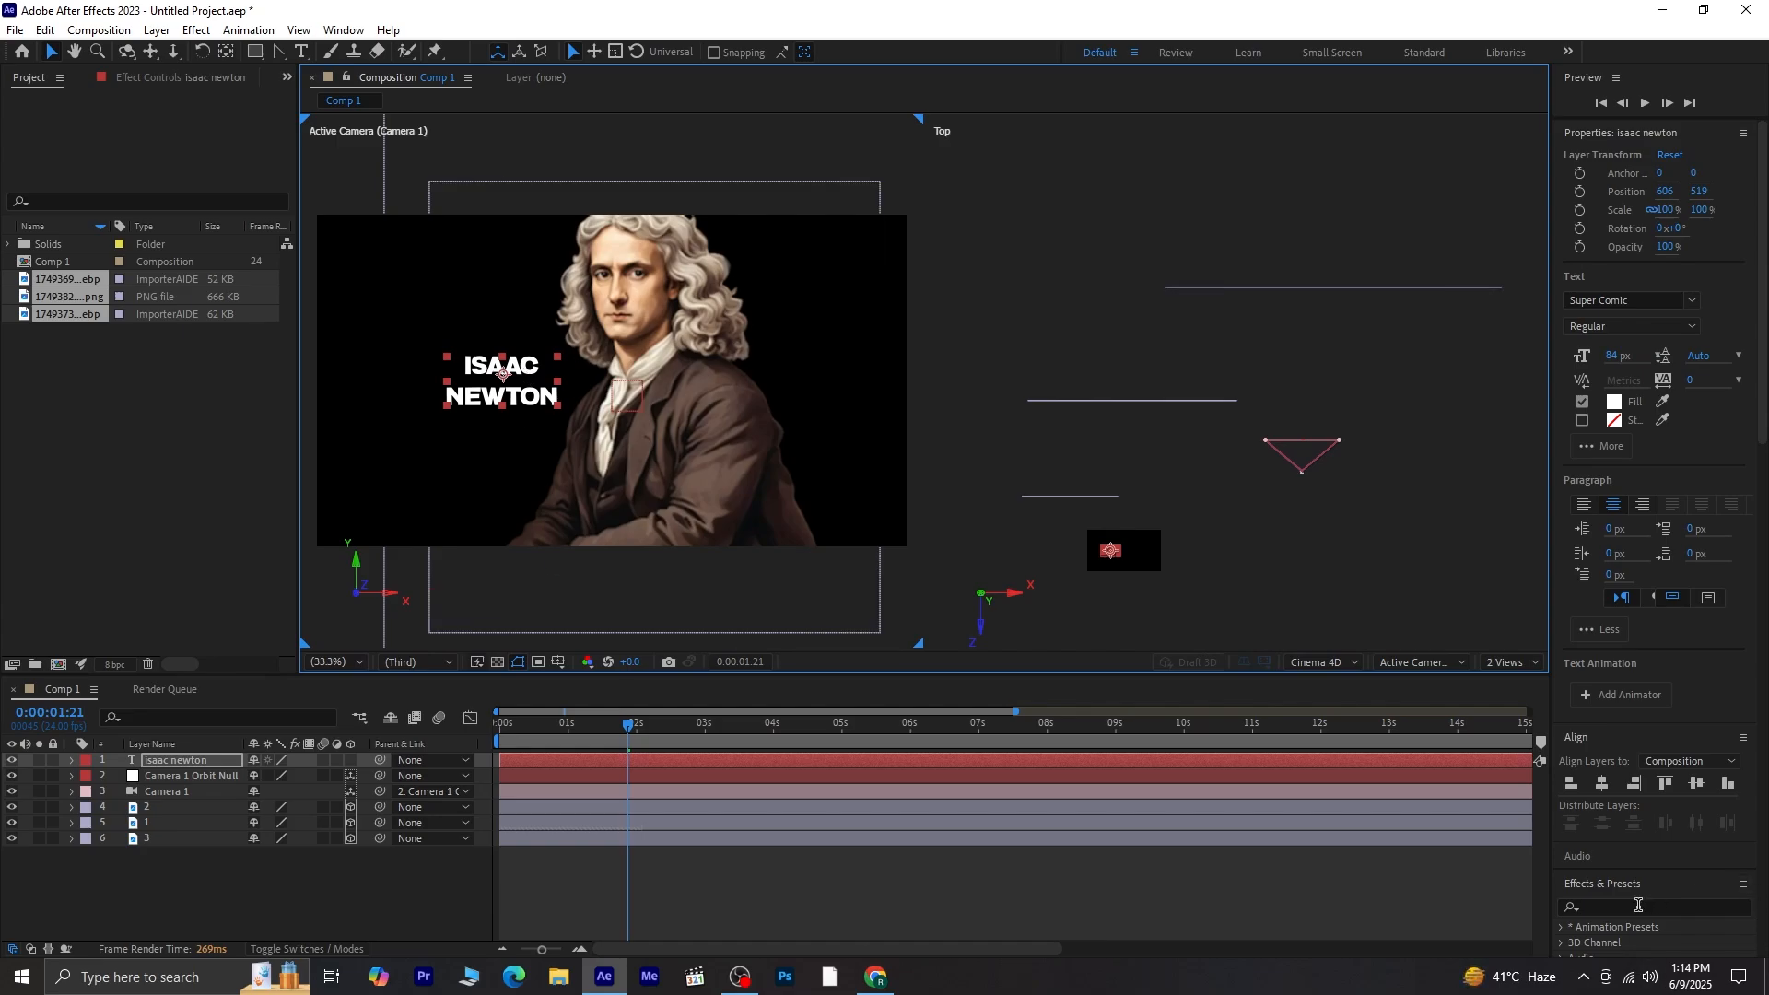
left_click(351, 760)
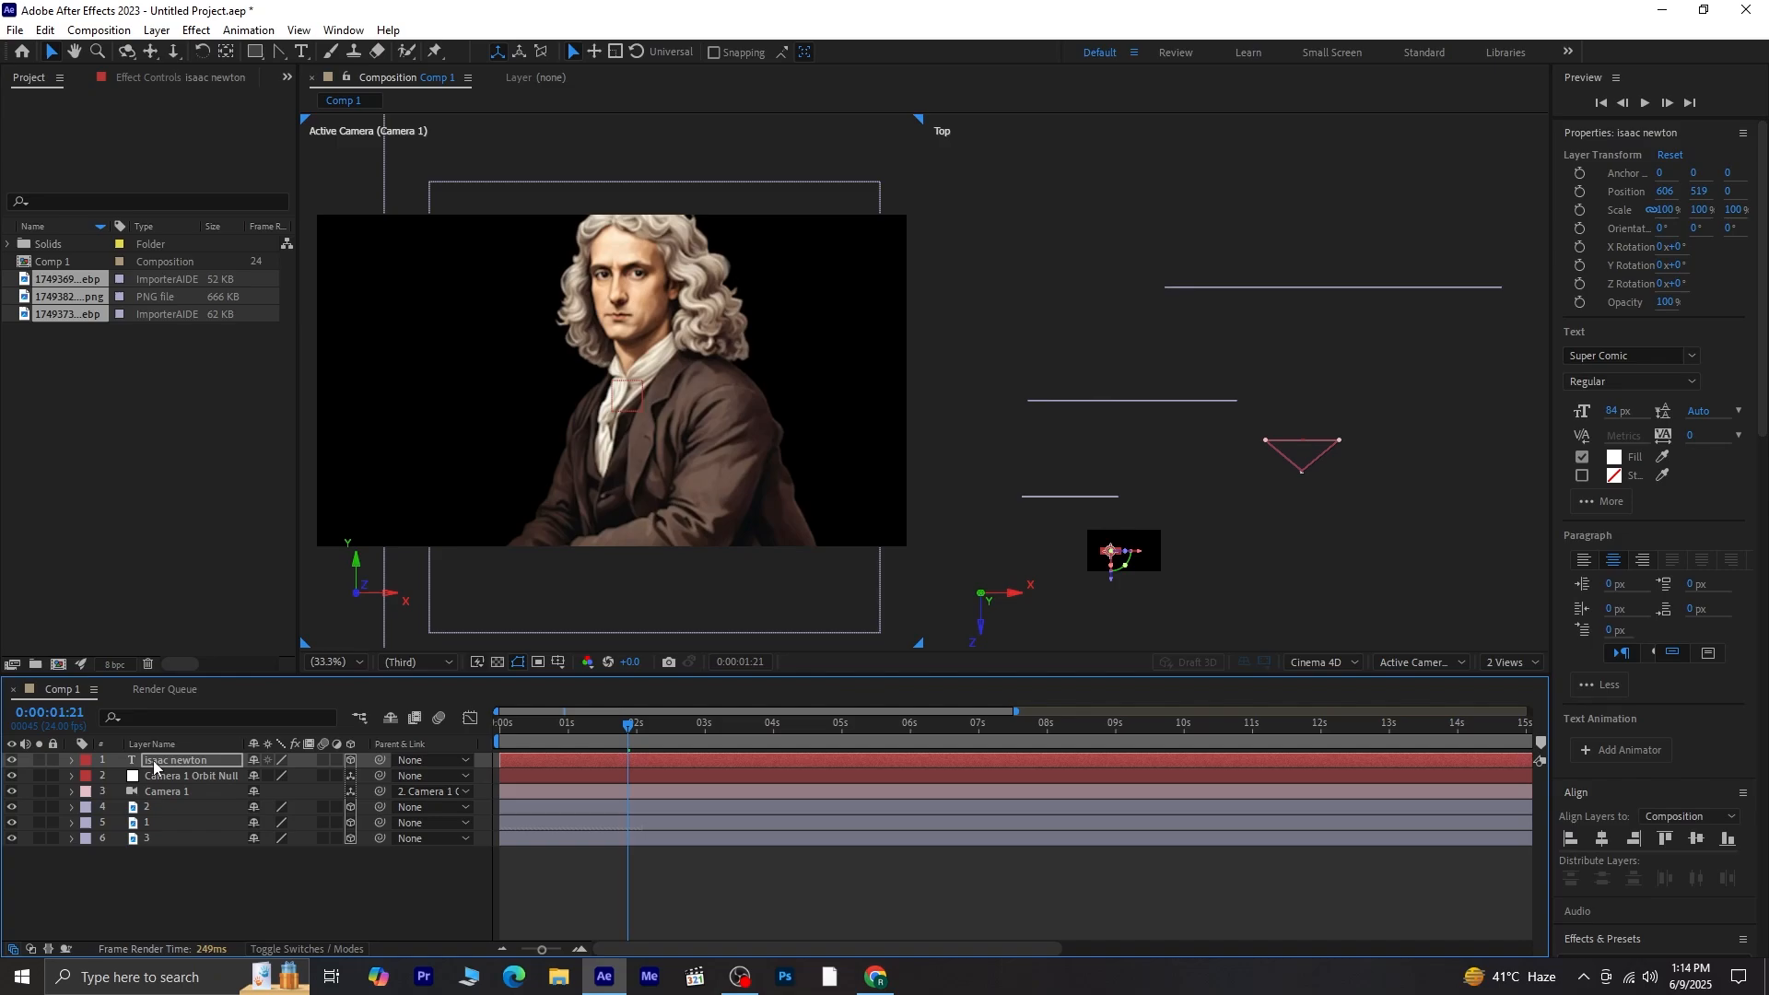
key("ctrl+Home")
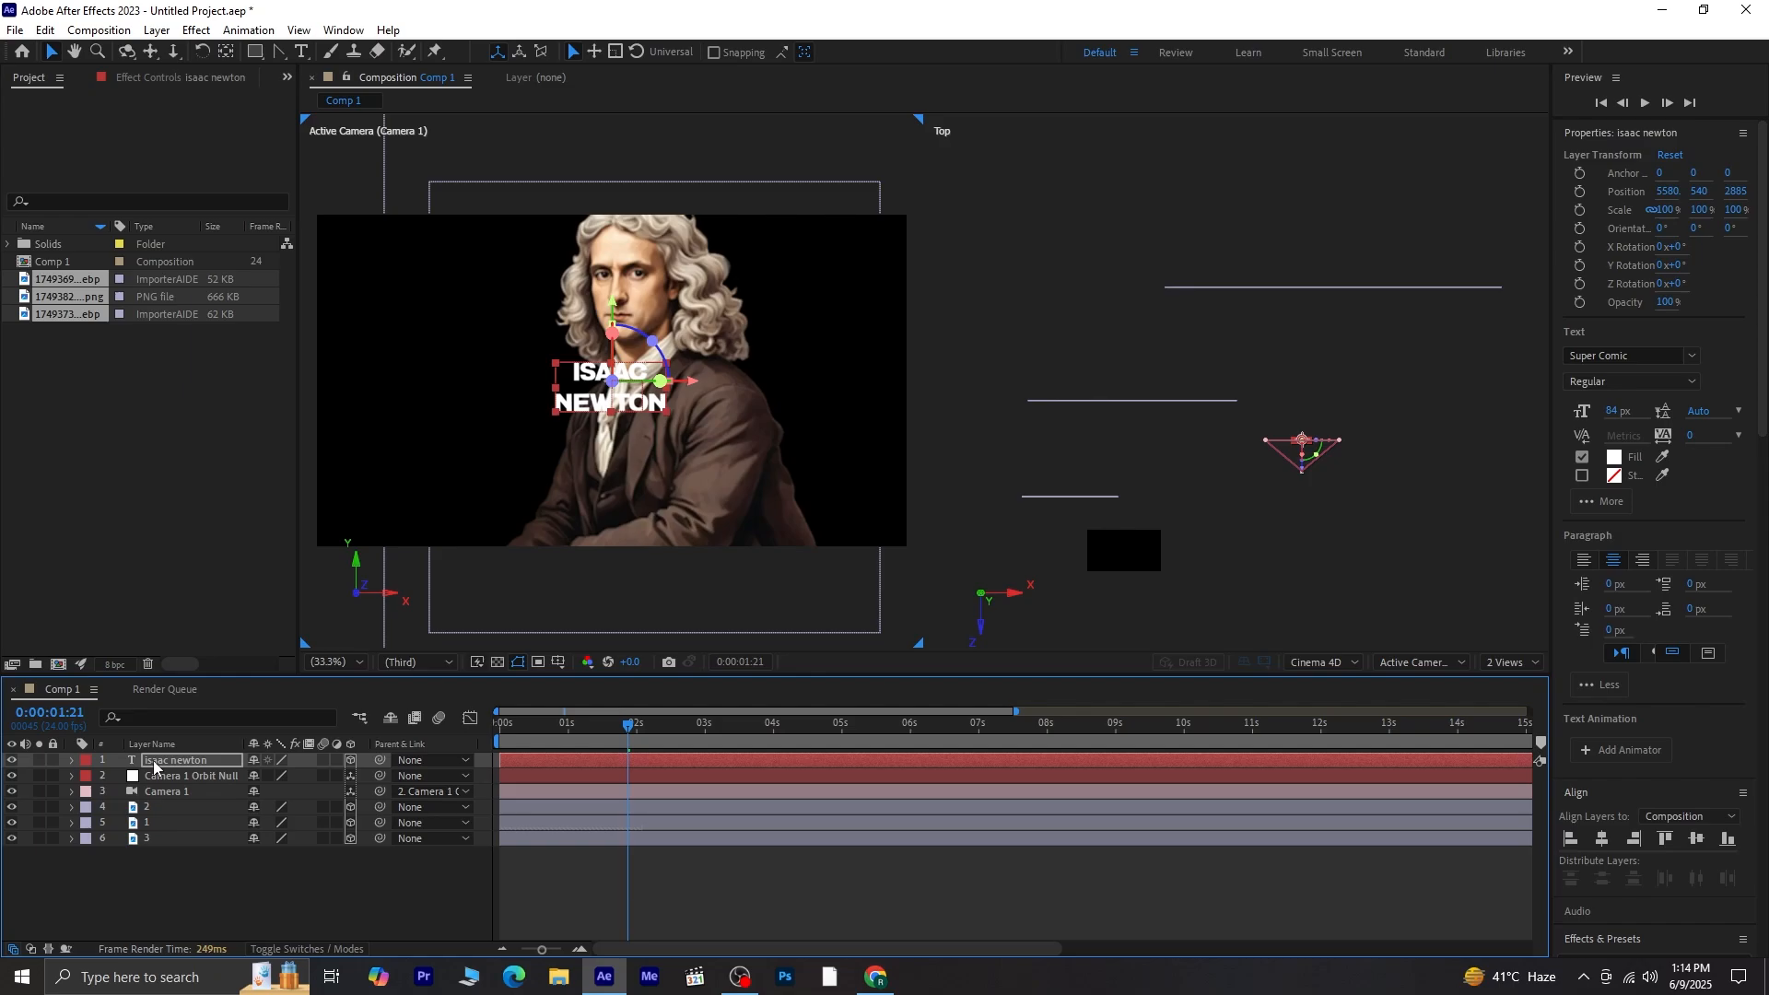
left_click_drag(645, 382, 562, 394)
left_click_drag(564, 394, 573, 395)
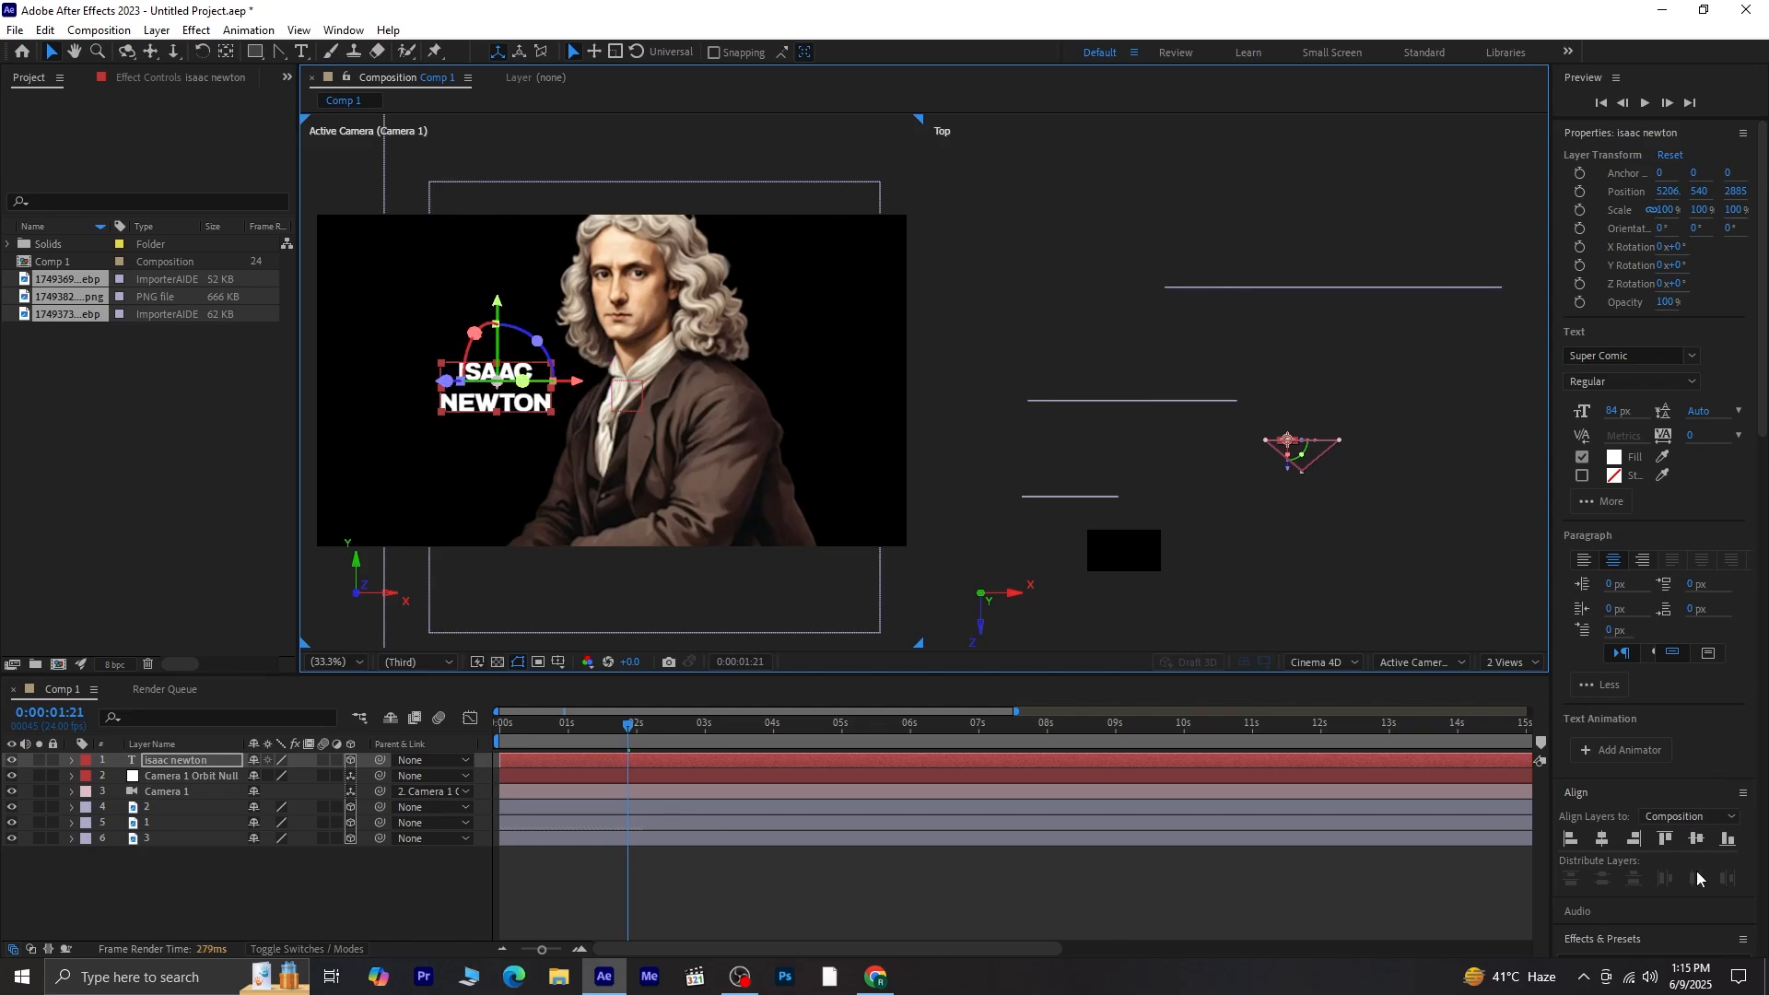
Step: Apply the Fade Up Words preset to the text layer, reveal its keyframes, and preview the fade
scroll(1660, 921, "down", 5)
left_click(1607, 545)
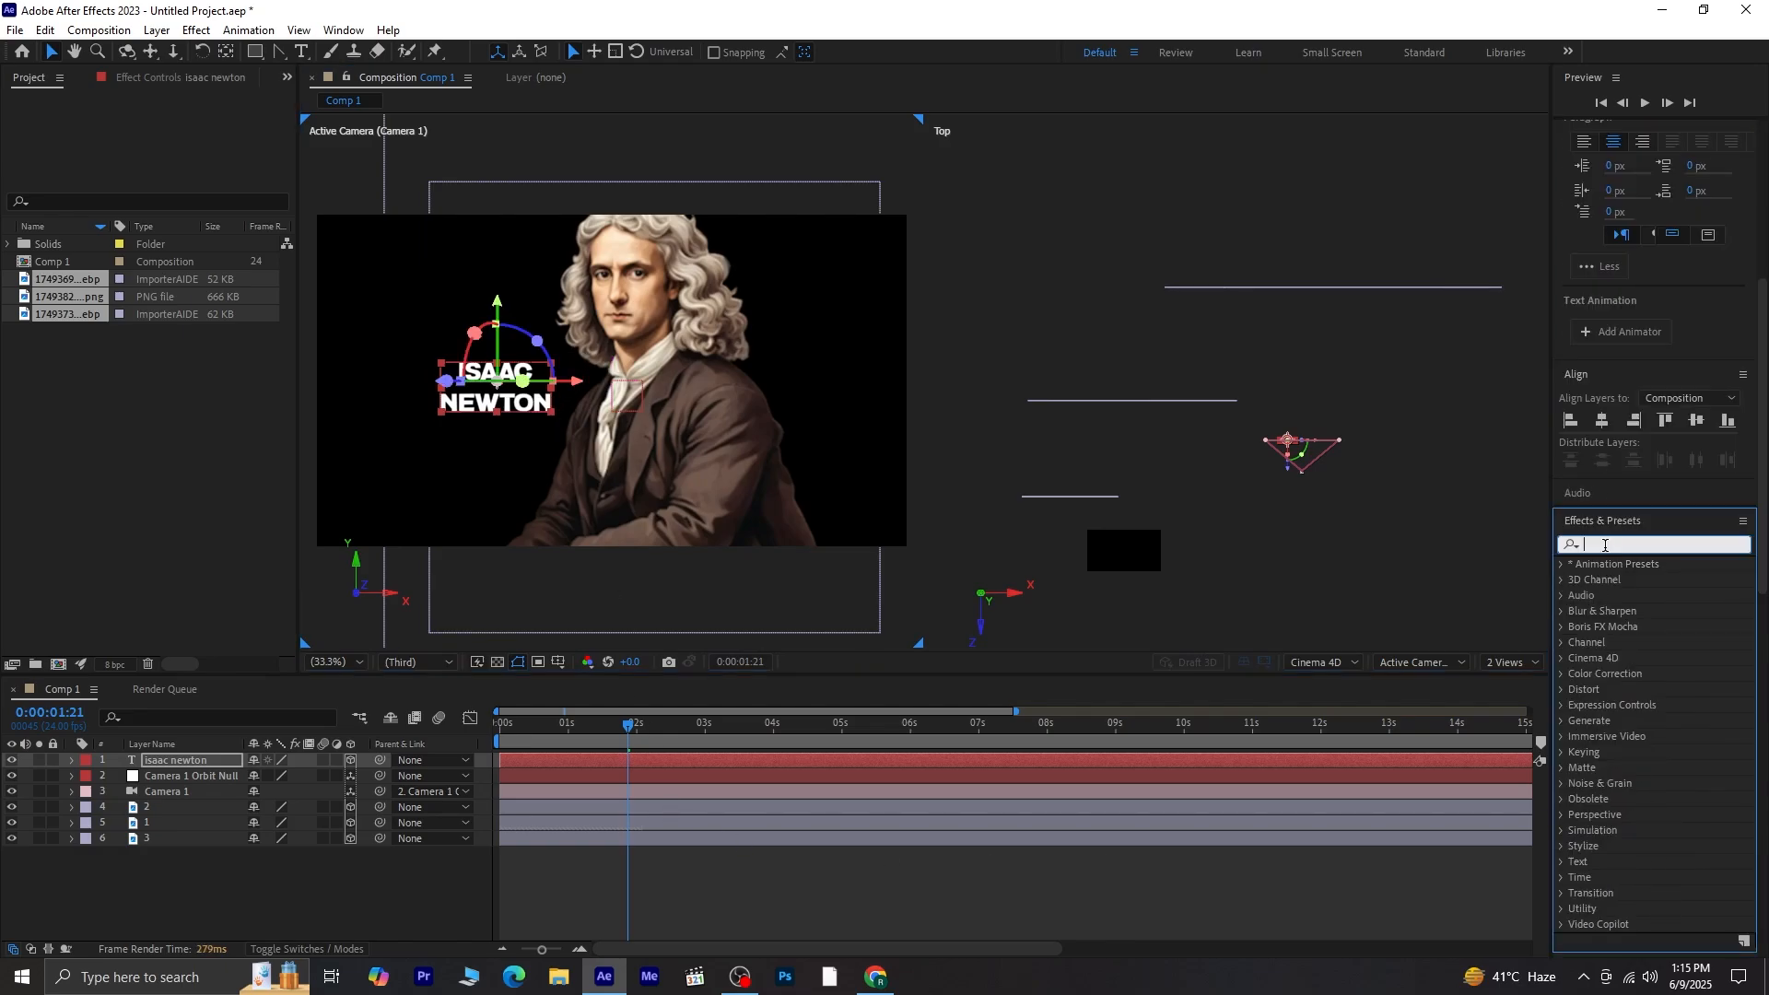
type("fade")
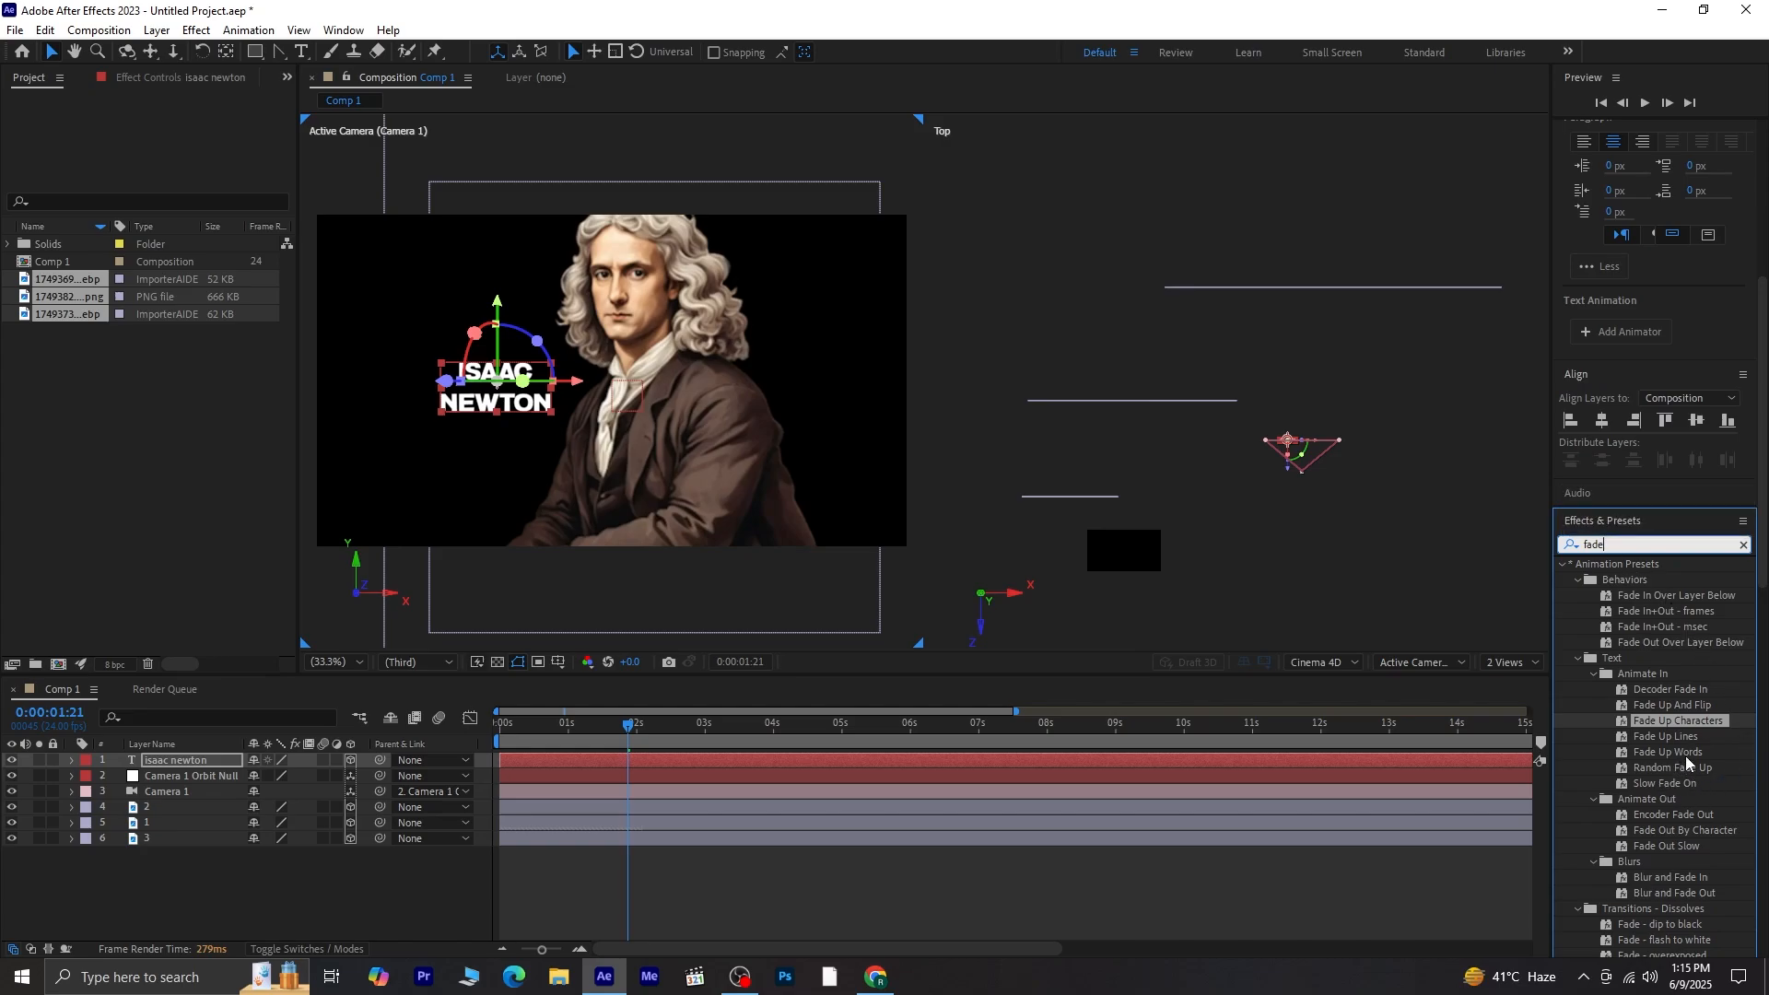
double_click(1689, 752)
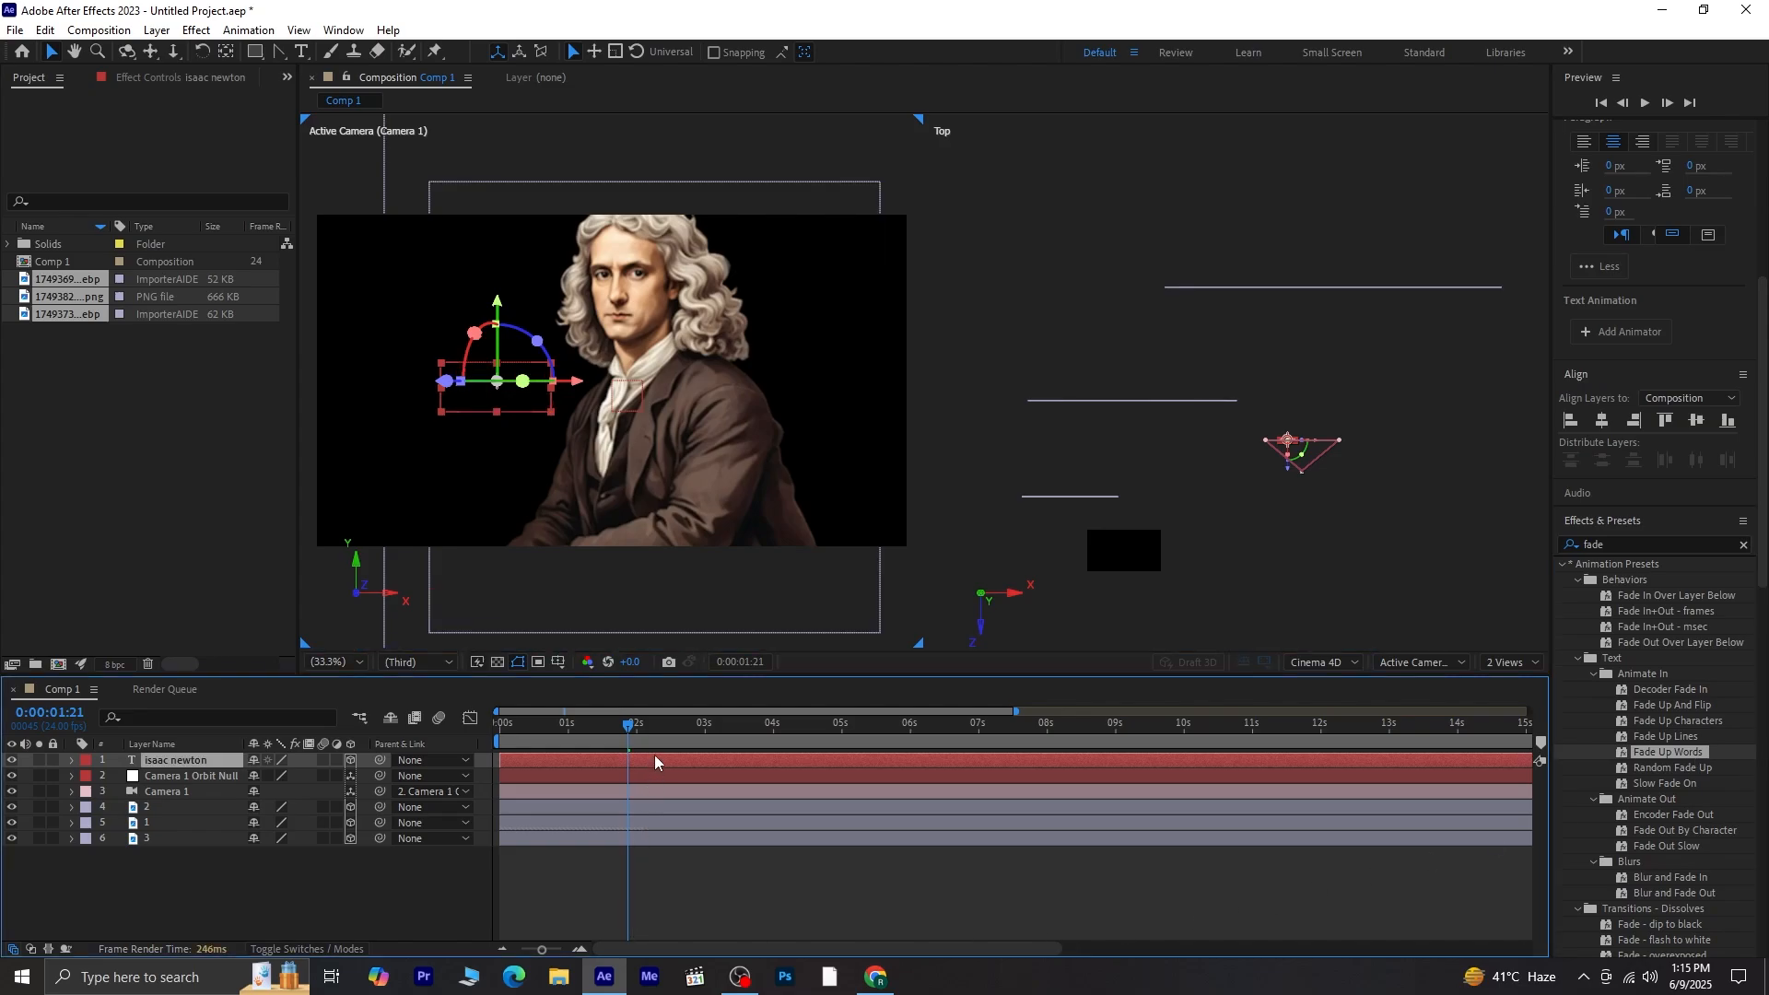
key("u")
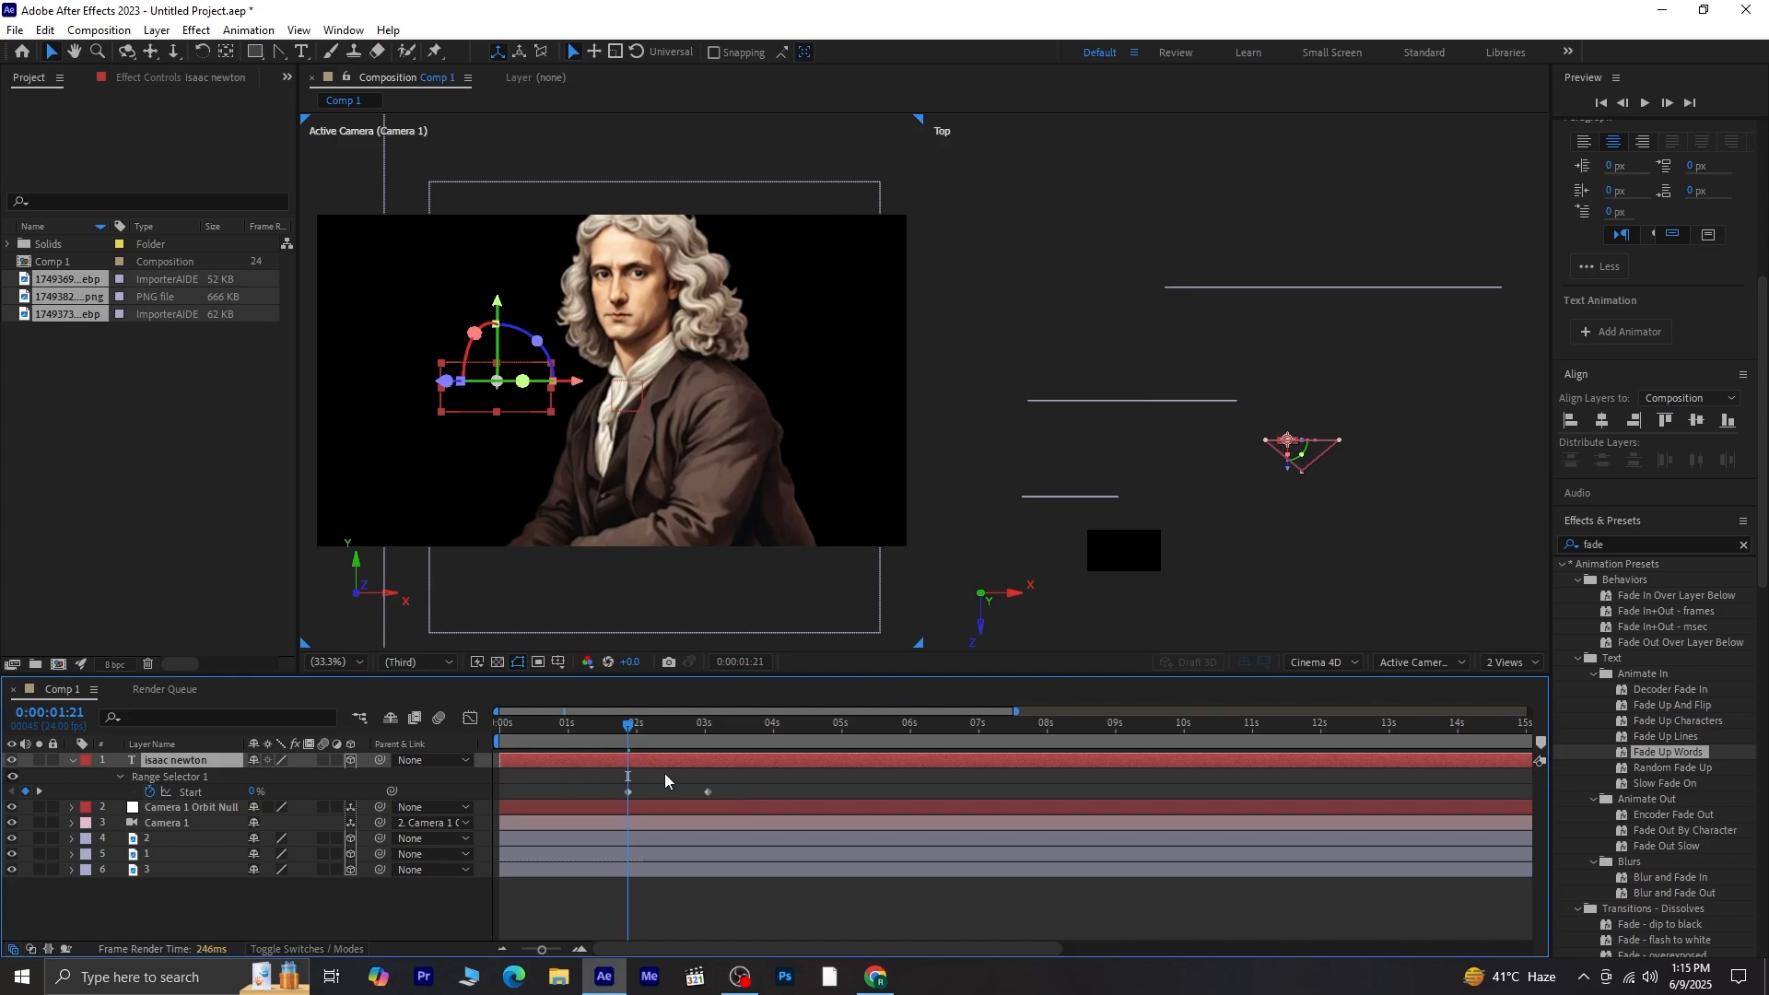
key("space")
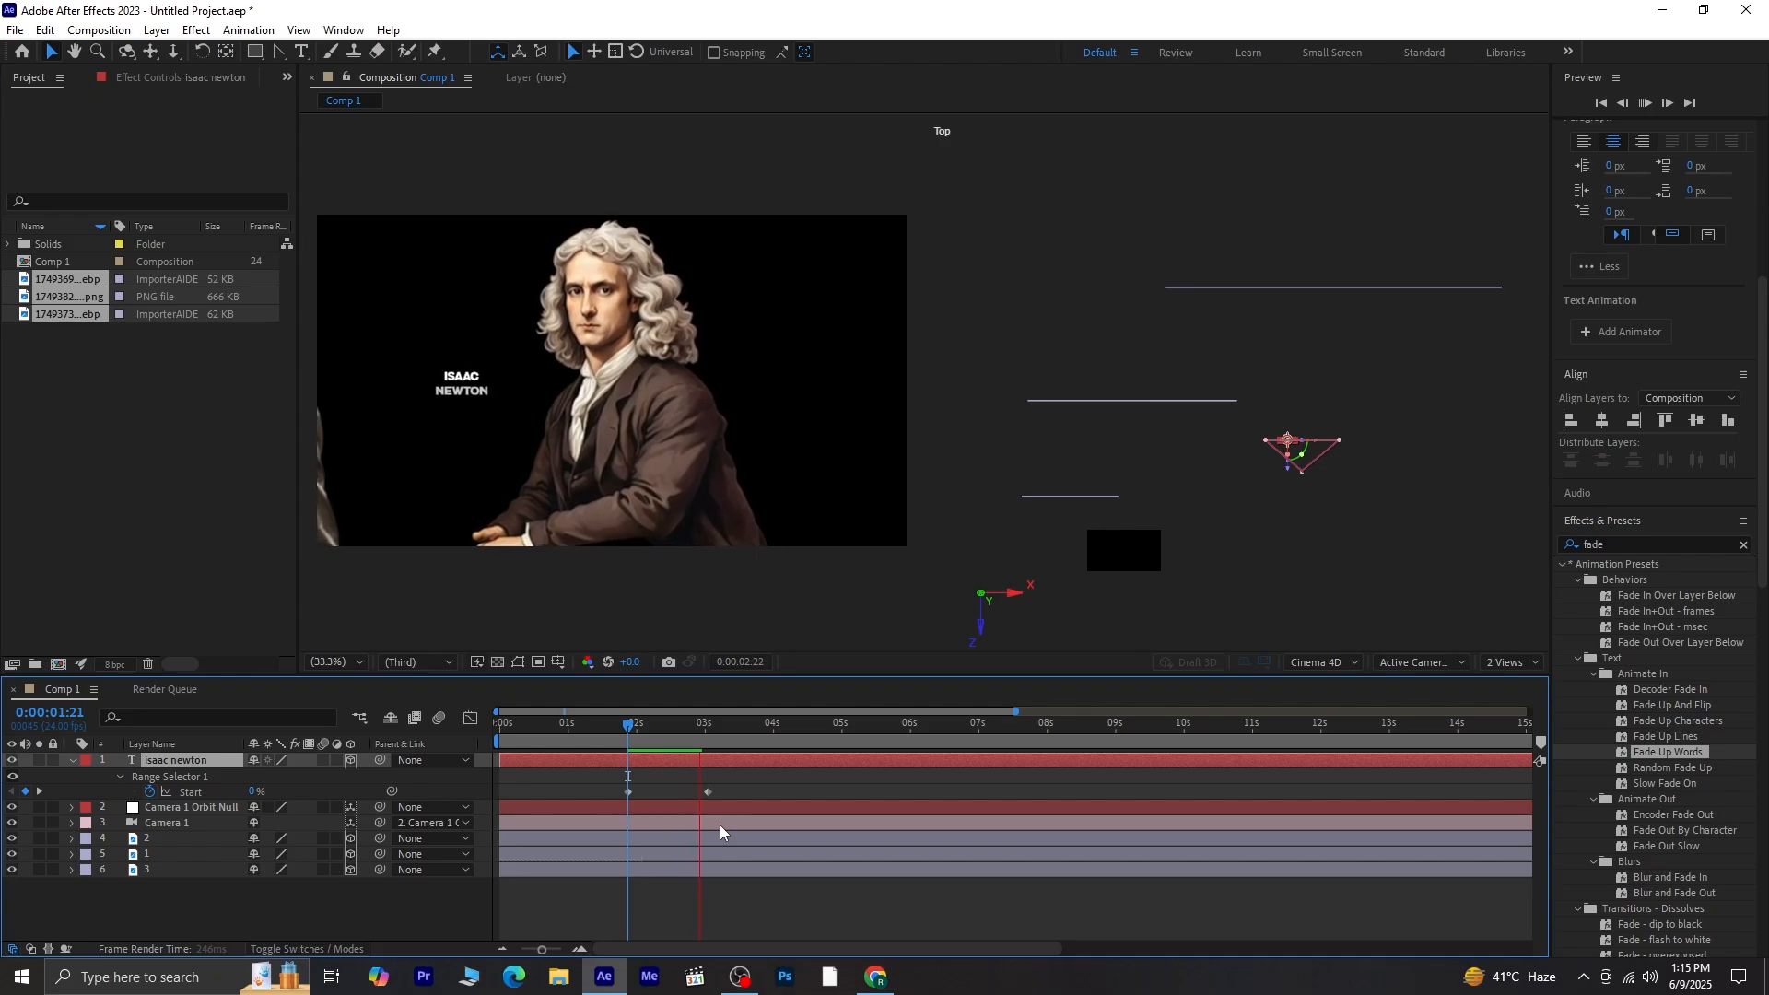
key("space")
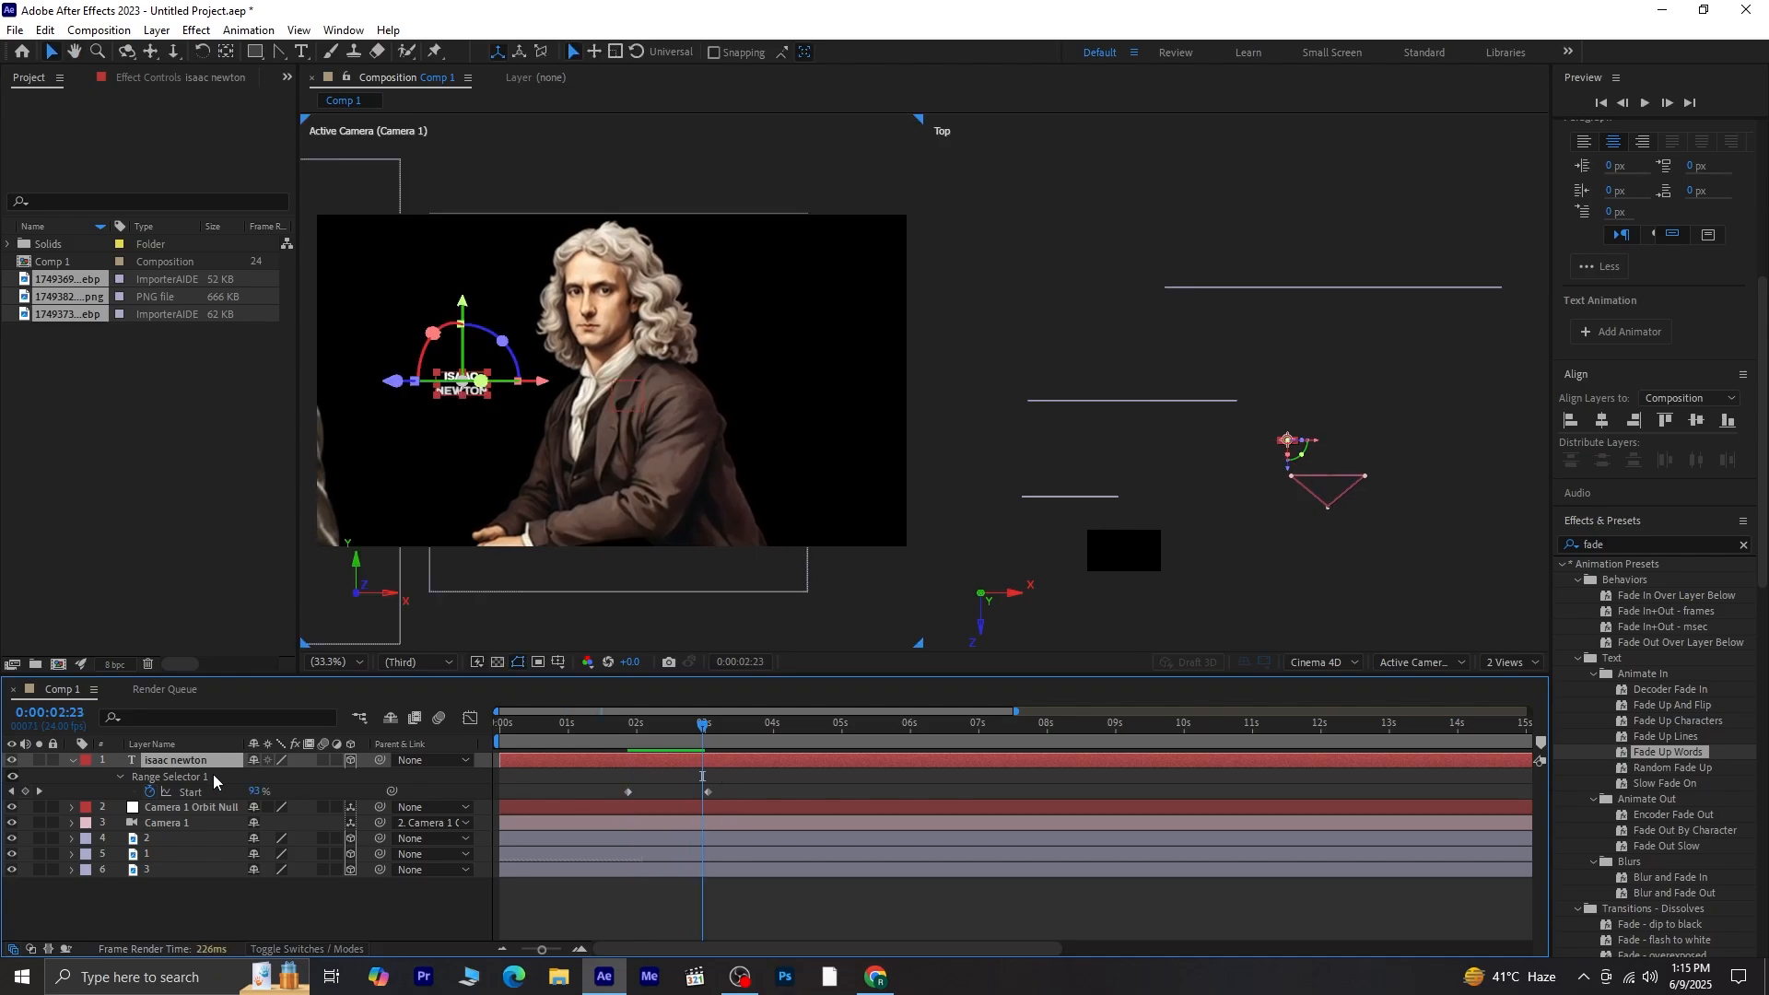
Step: At the fade's last keyframe, enlarge the title to 172 px and shift it closer to the portrait, at about X 5396
left_click(38, 790)
scroll(1647, 251, "up", 5)
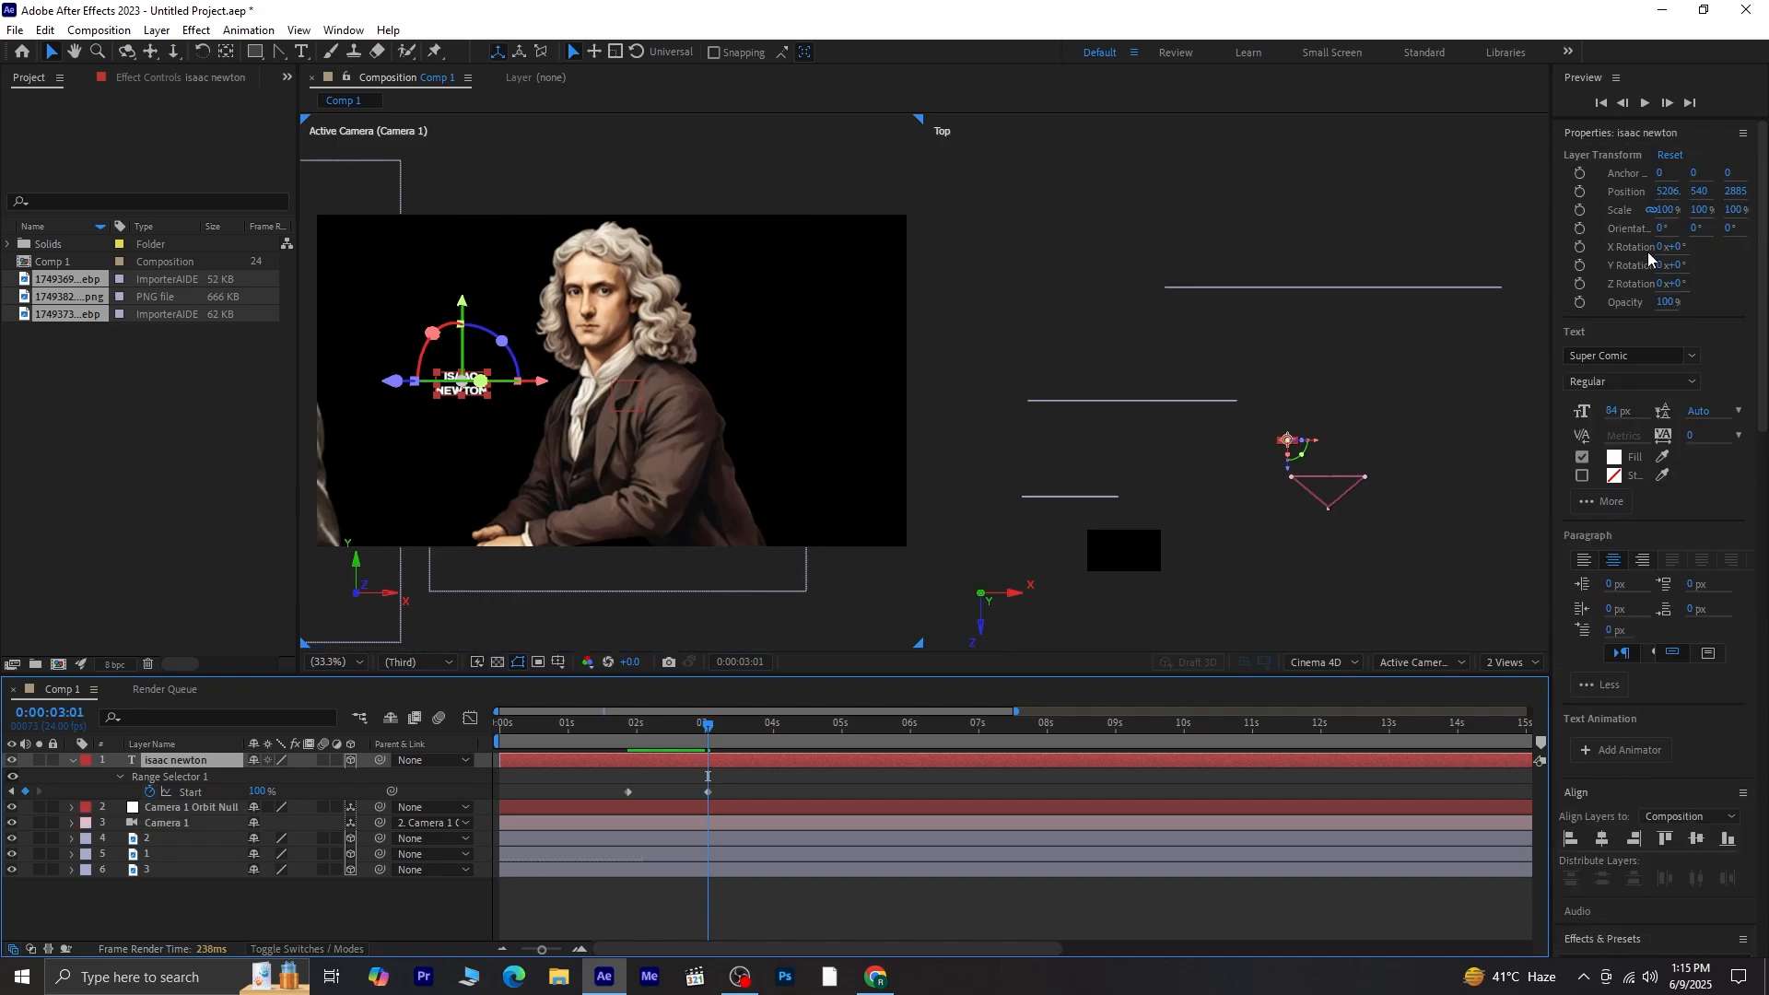
left_click_drag(1614, 410, 1684, 397)
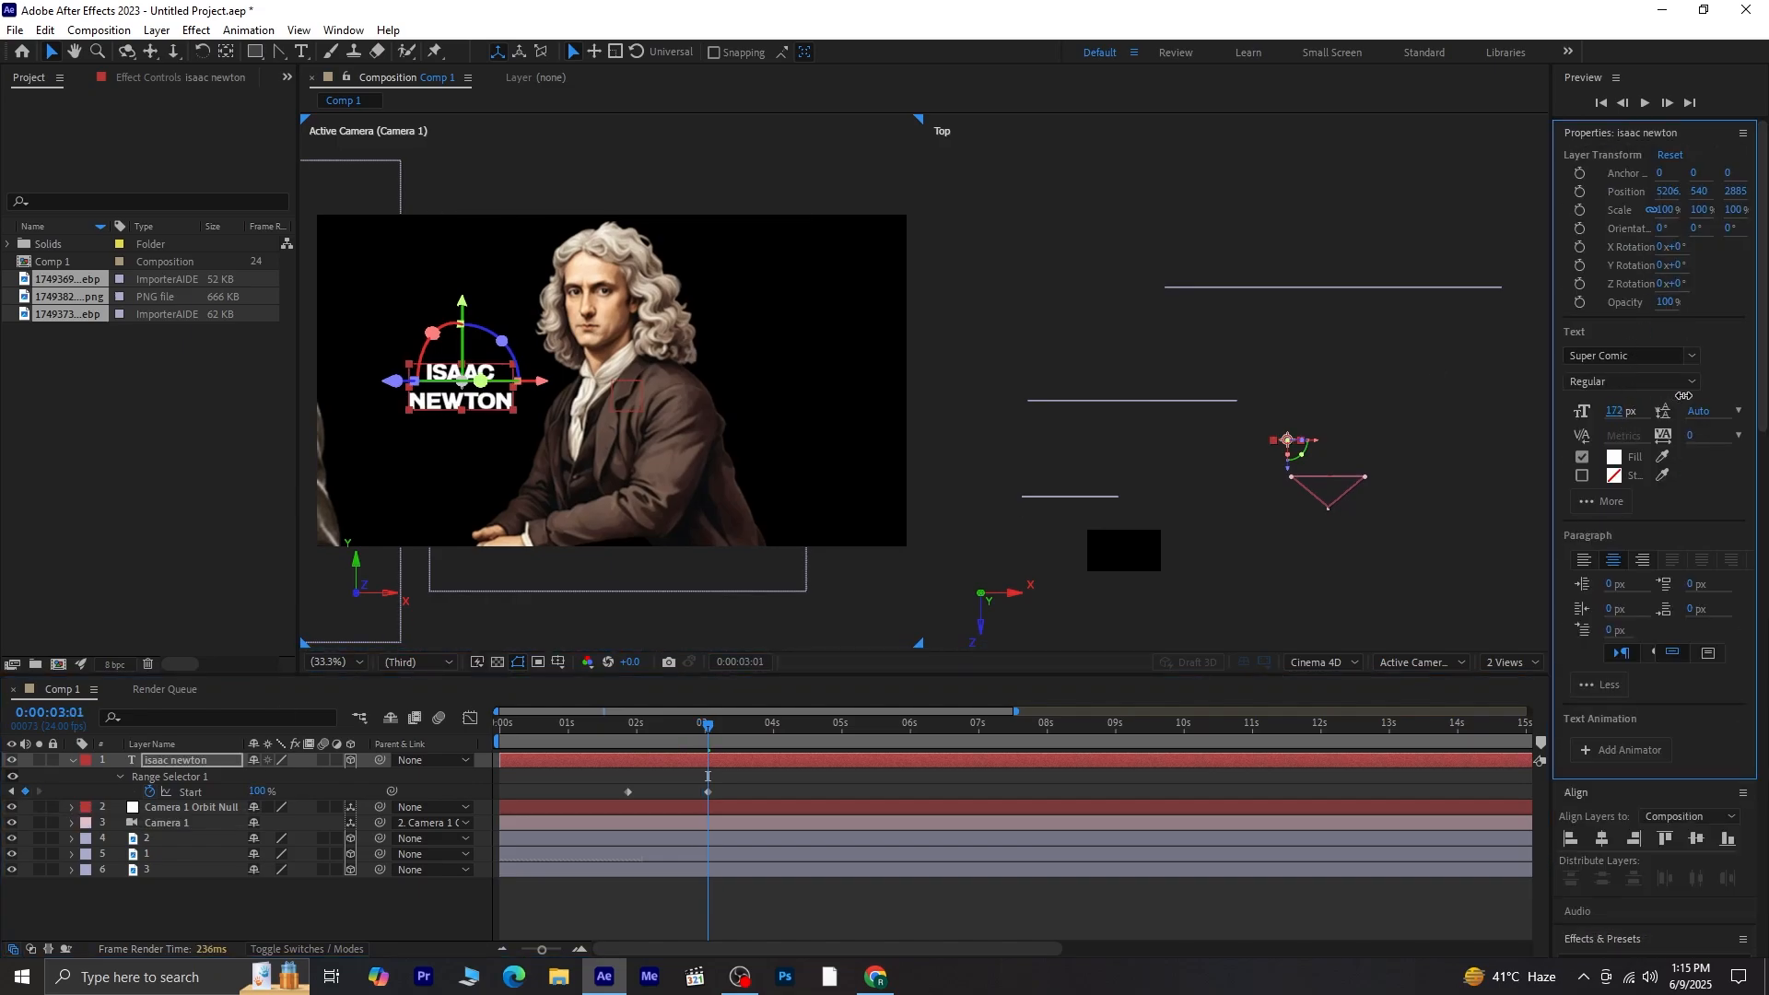
left_click_drag(540, 380, 566, 377)
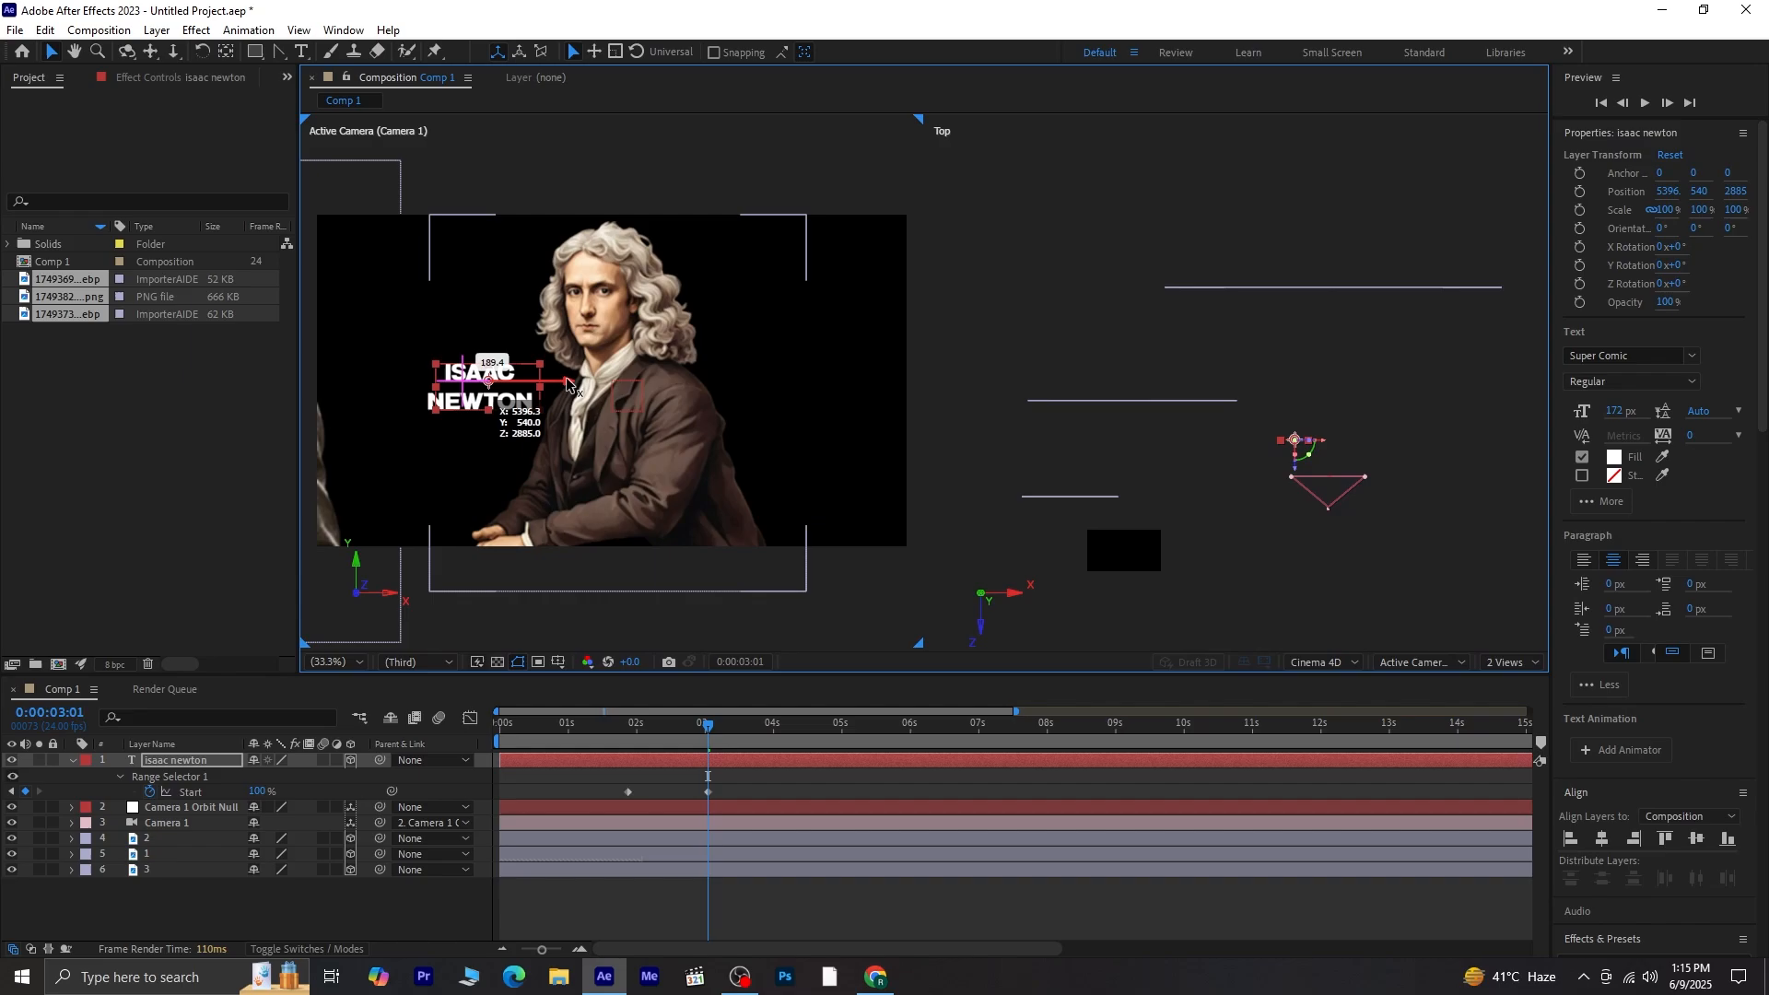
Step: Preview the enlarged title's word-by-word fade from 0:00:01:11
left_click(682, 728)
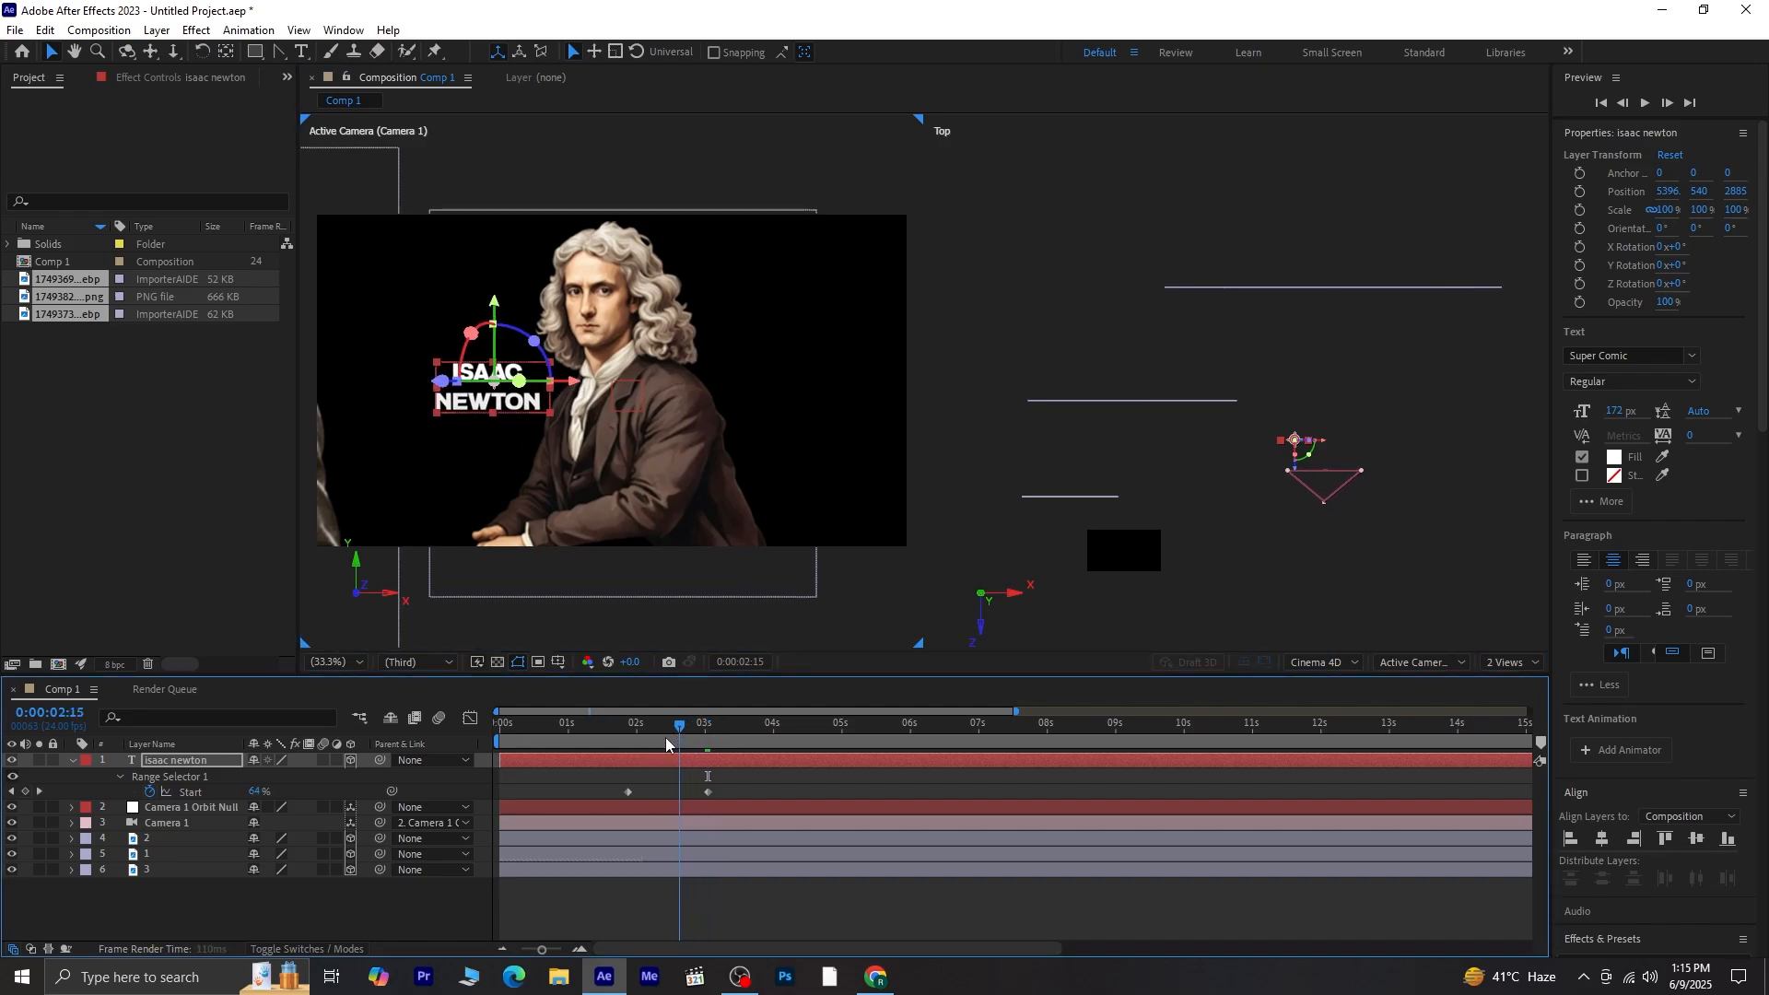
left_click_drag(667, 745, 599, 770)
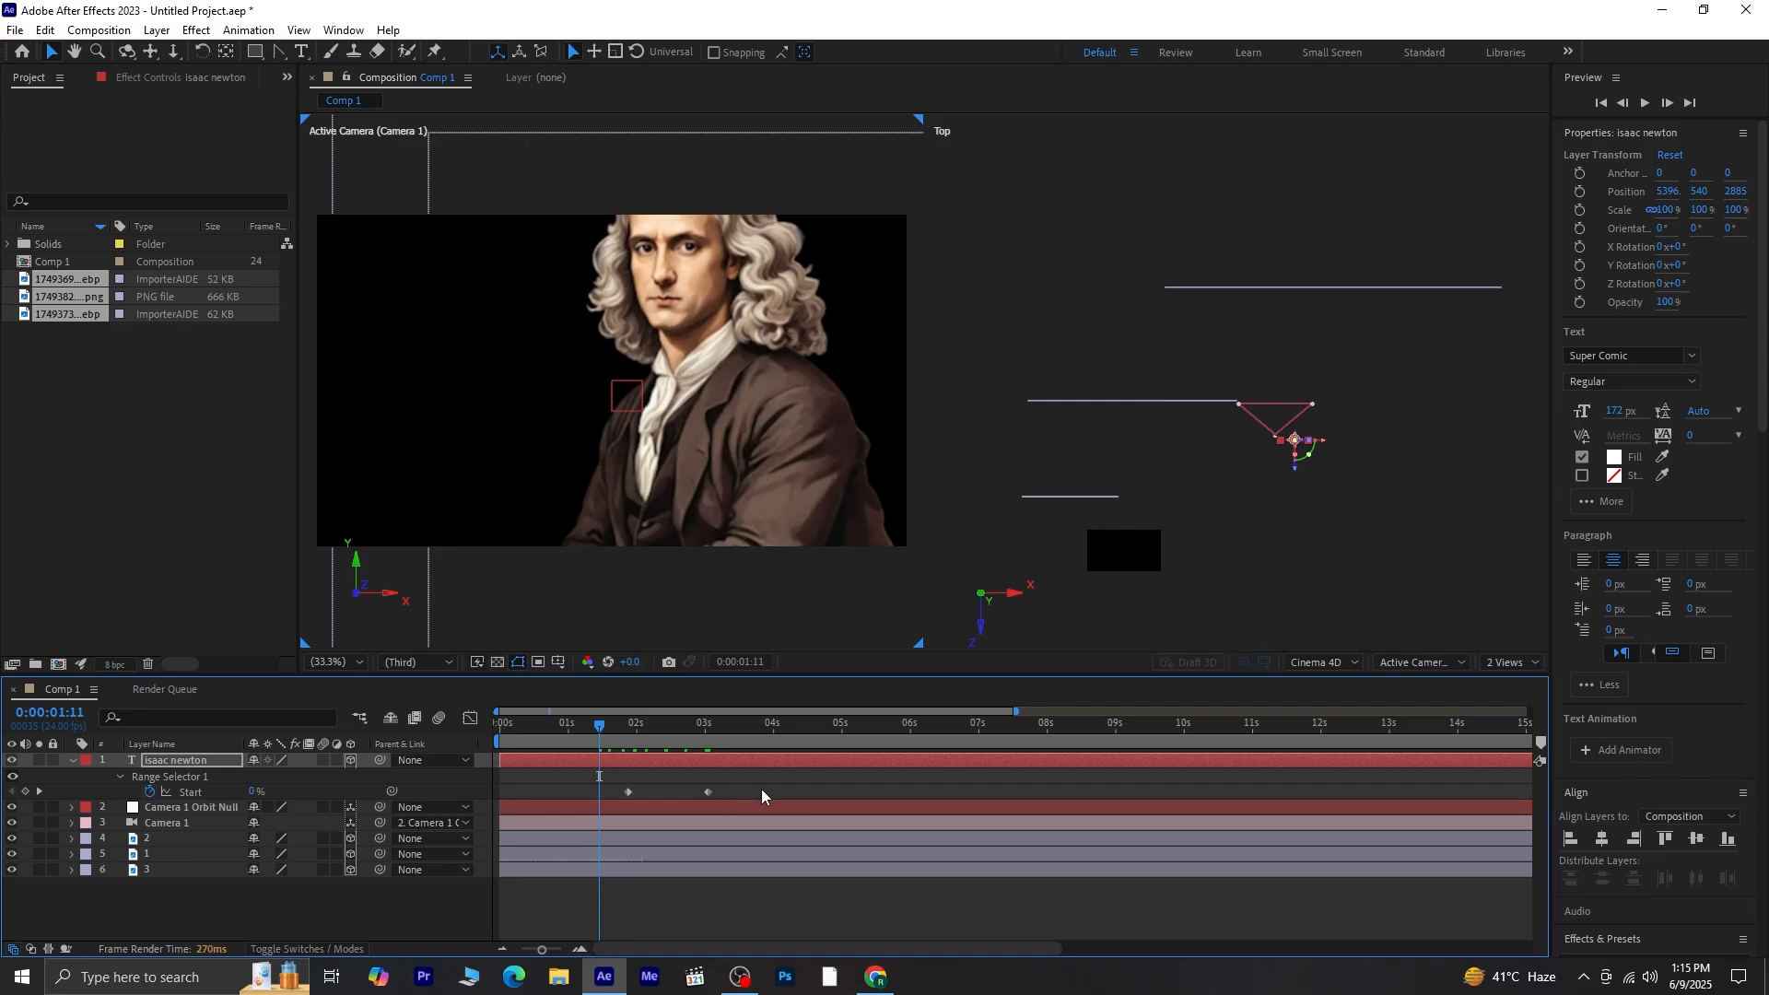
key("space")
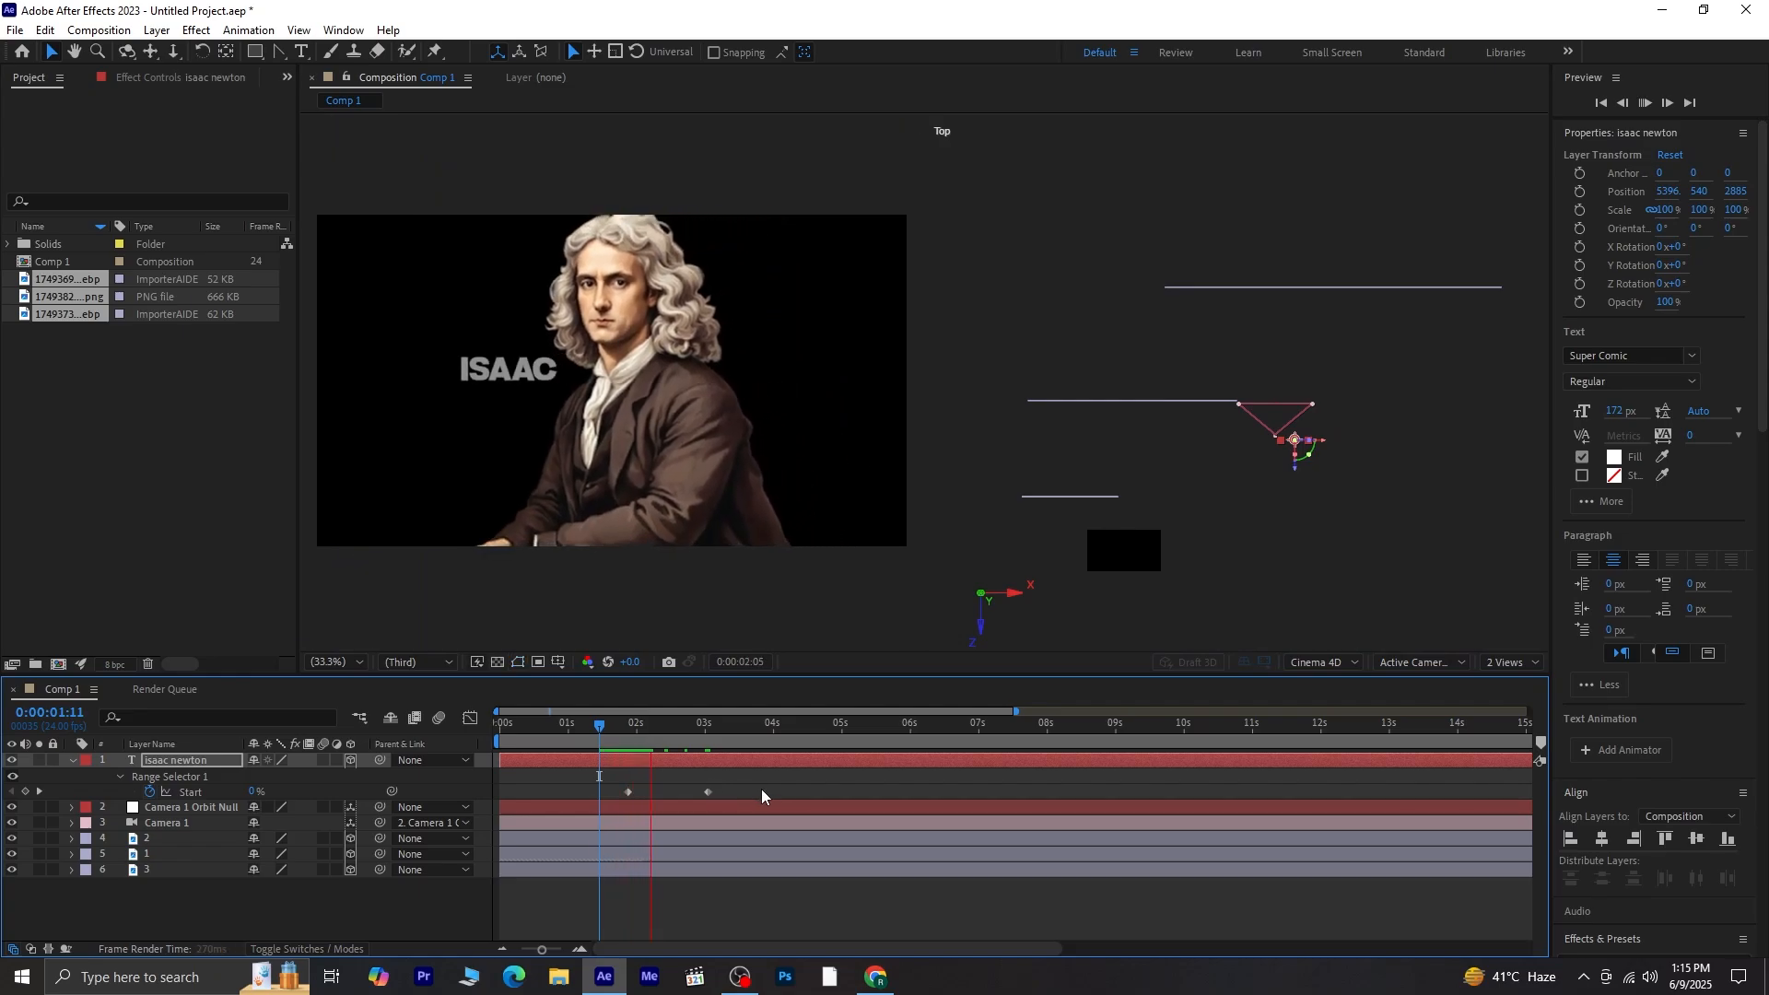
key("space")
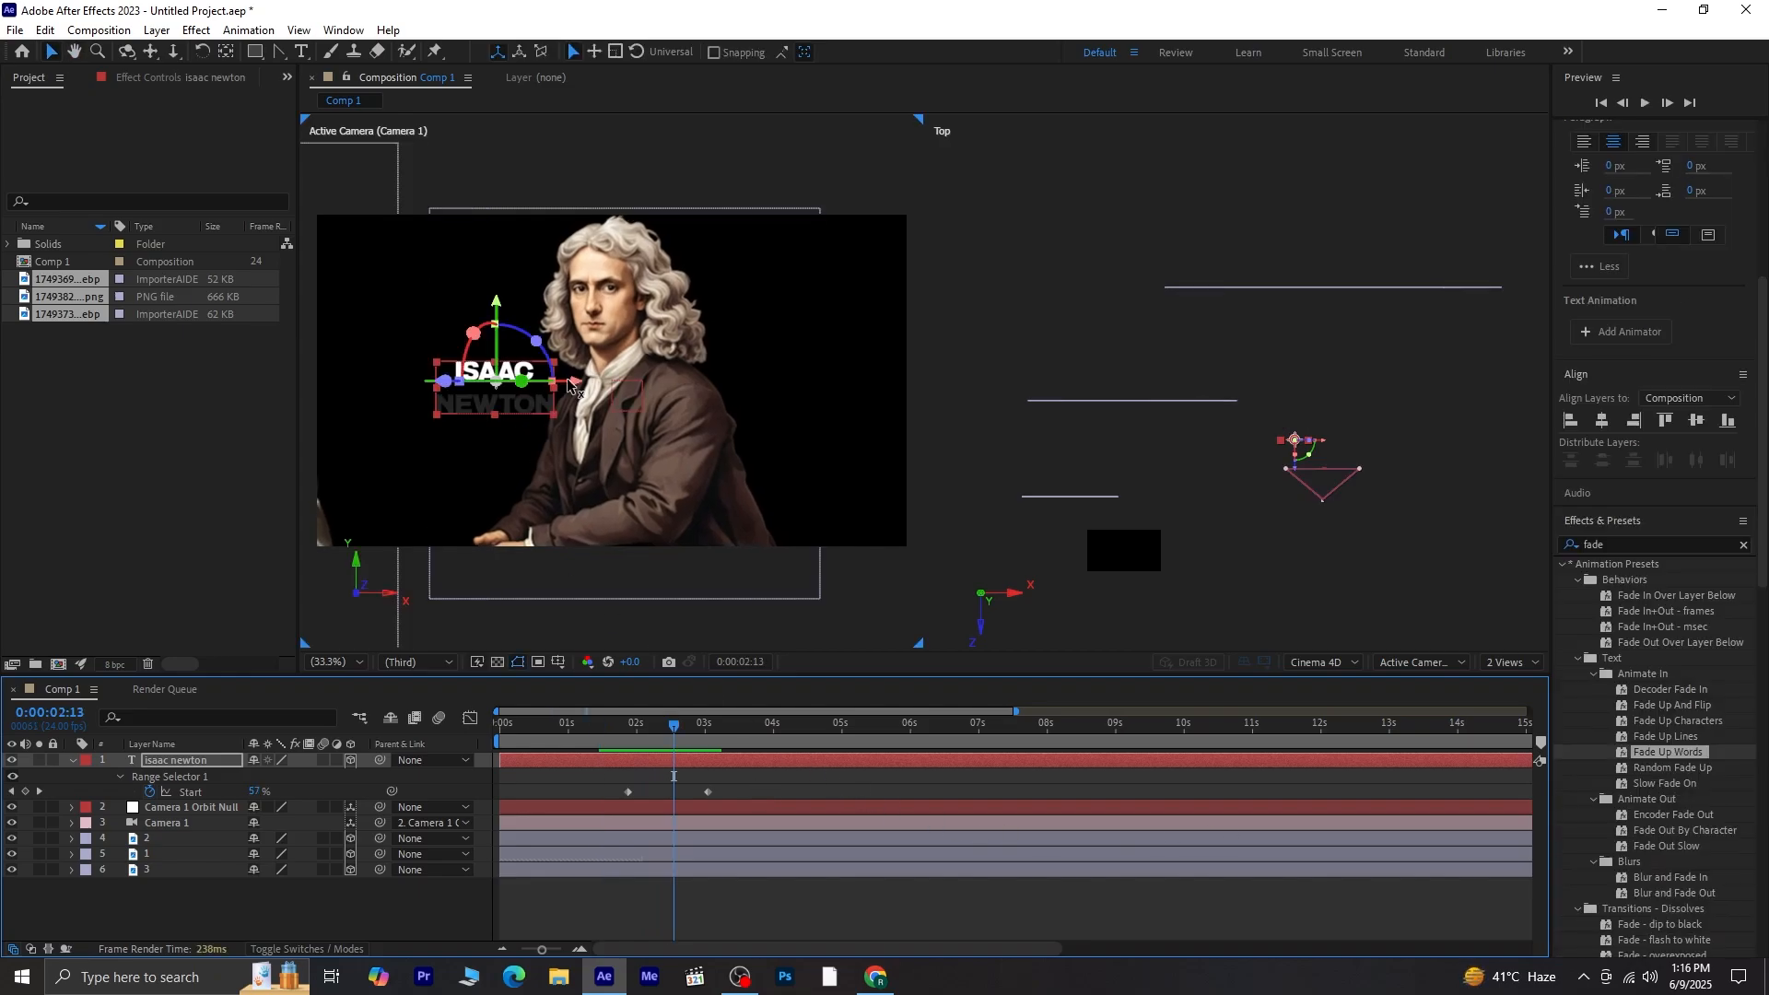
key("ctrl+s")
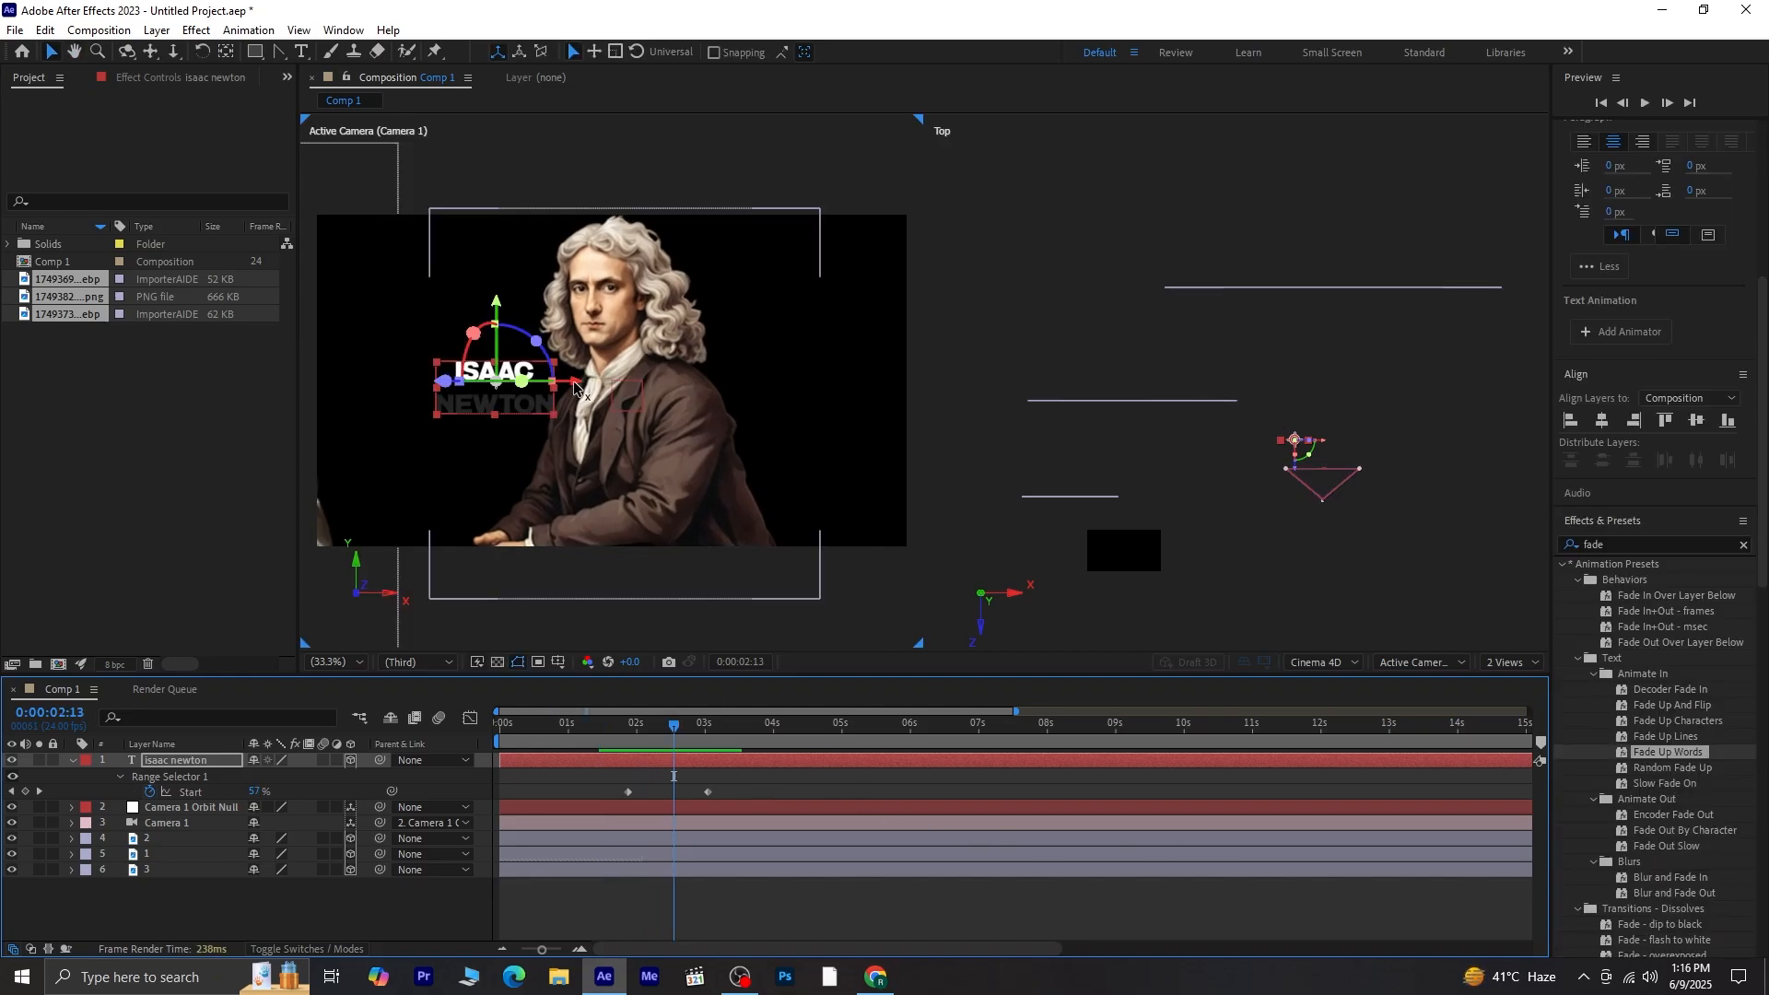
Step: Nudge the Isaac Newton title slightly away from the portrait and preview the composition from the start
left_click_drag(573, 387, 557, 387)
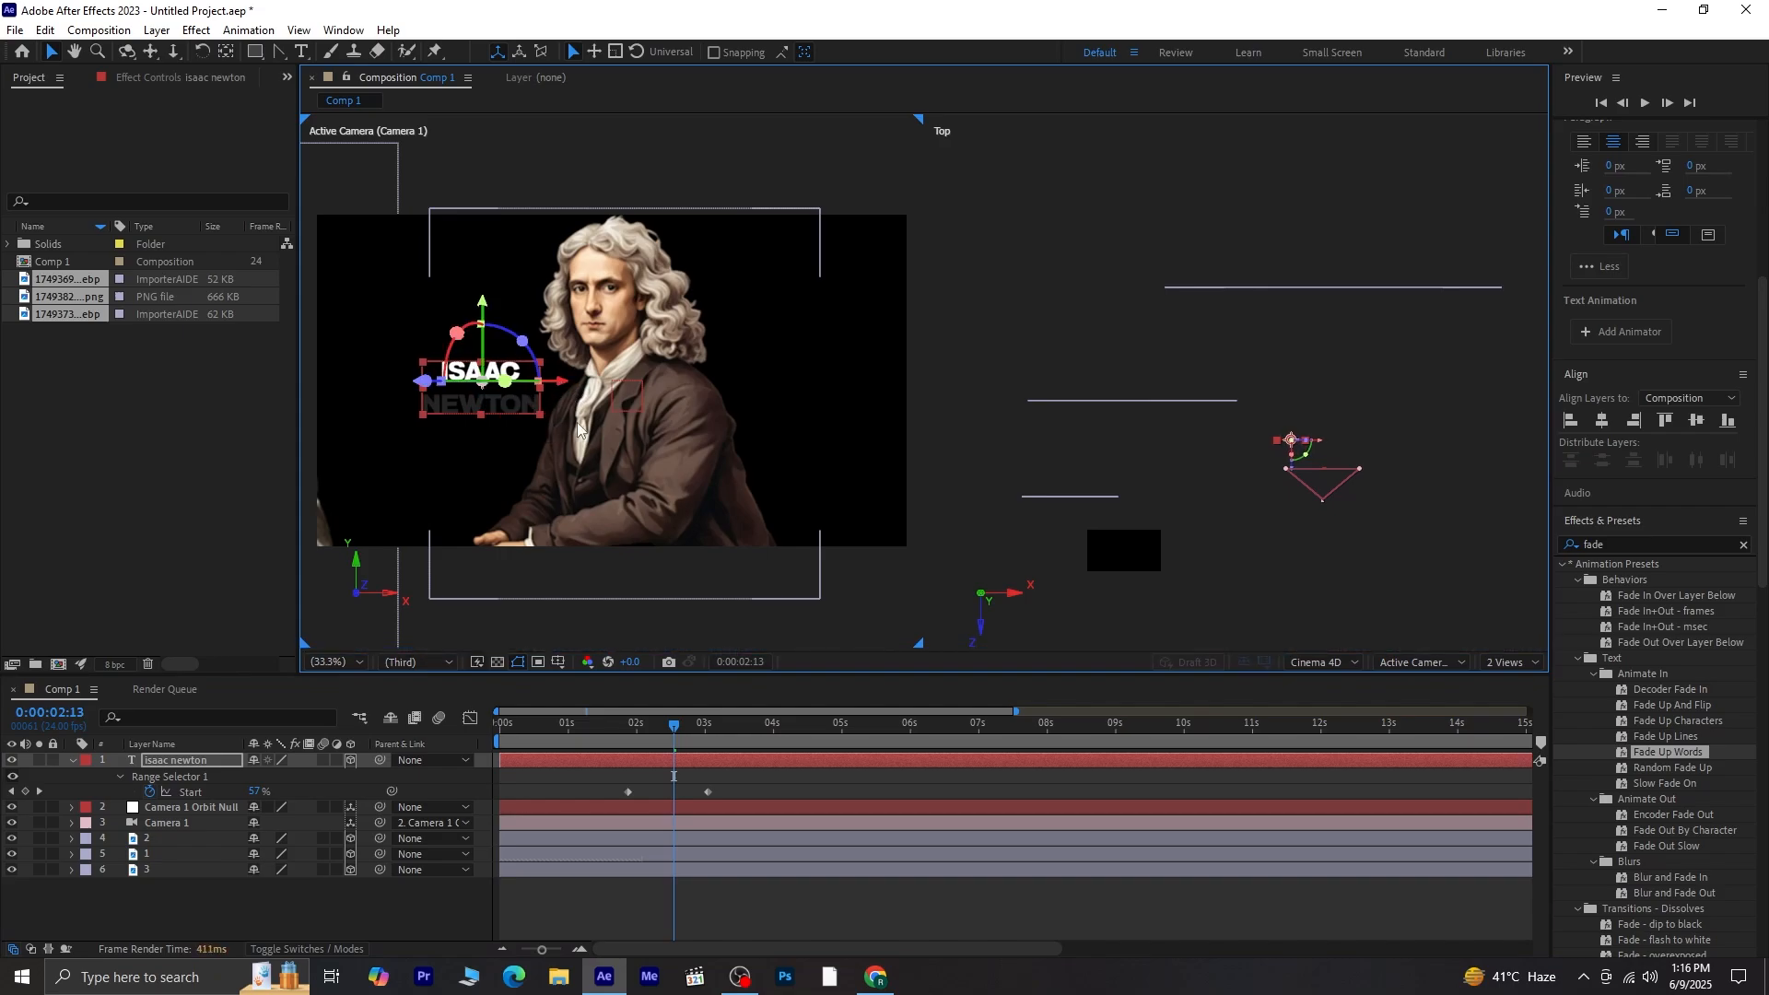
left_click_drag(674, 727, 424, 748)
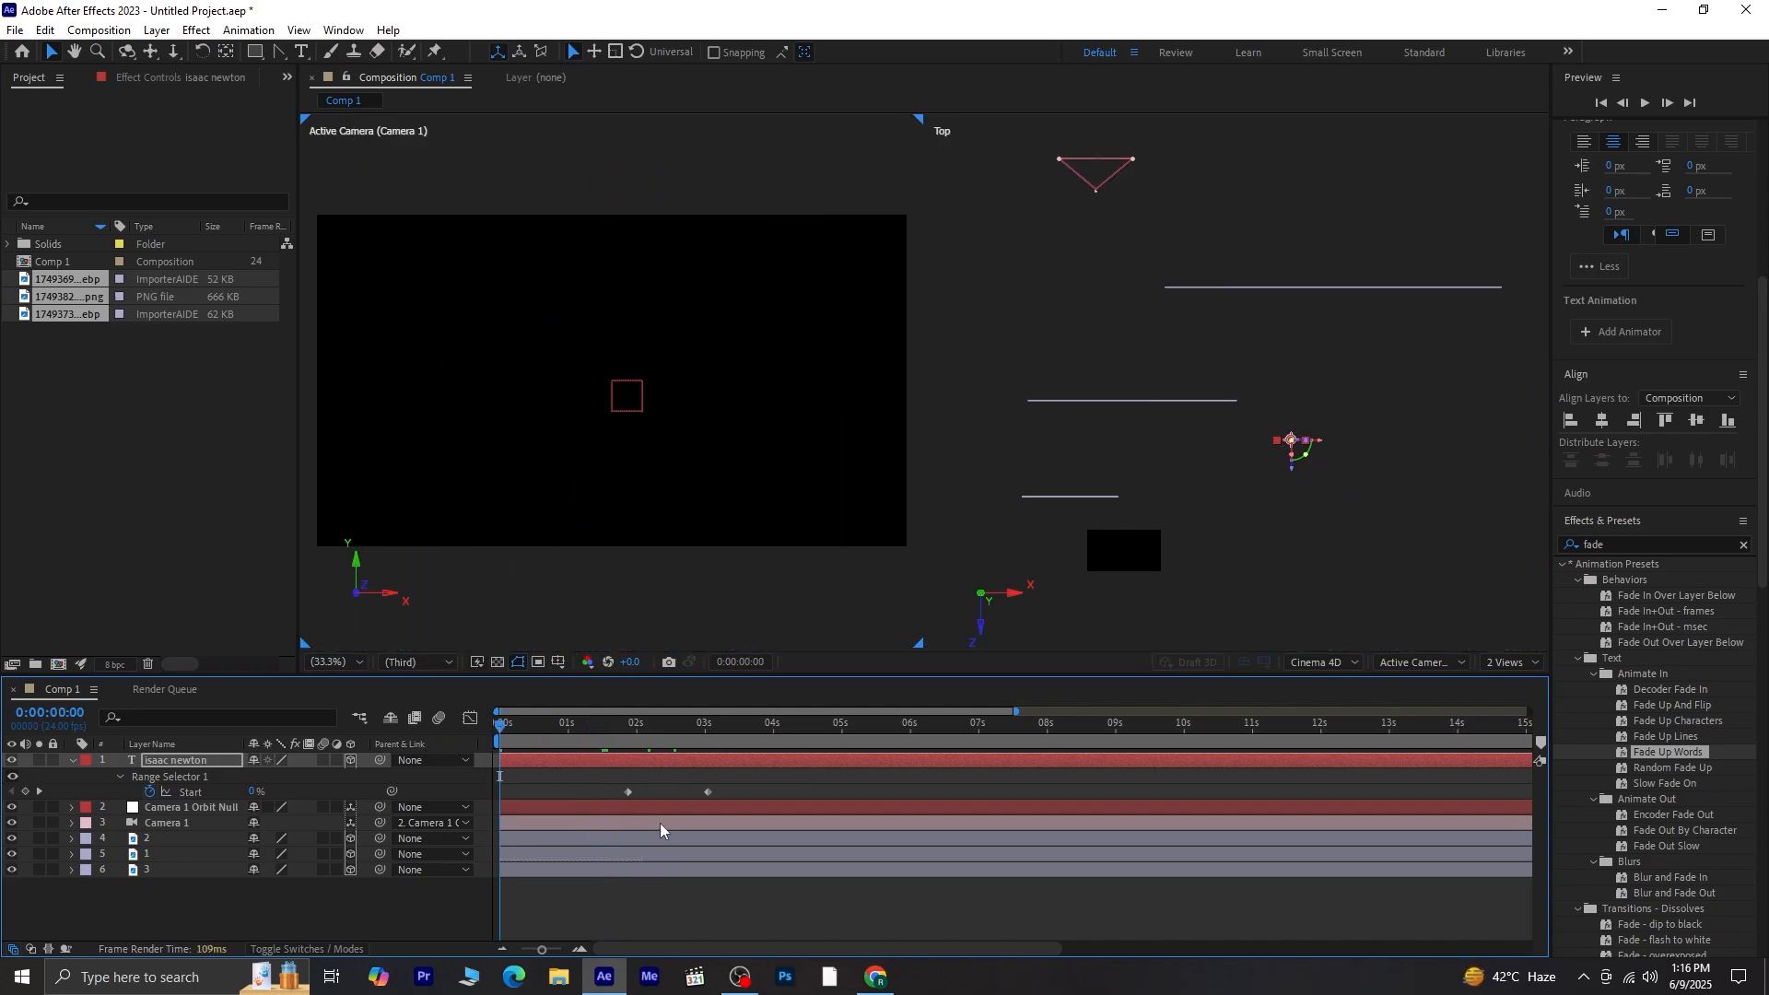
key("space")
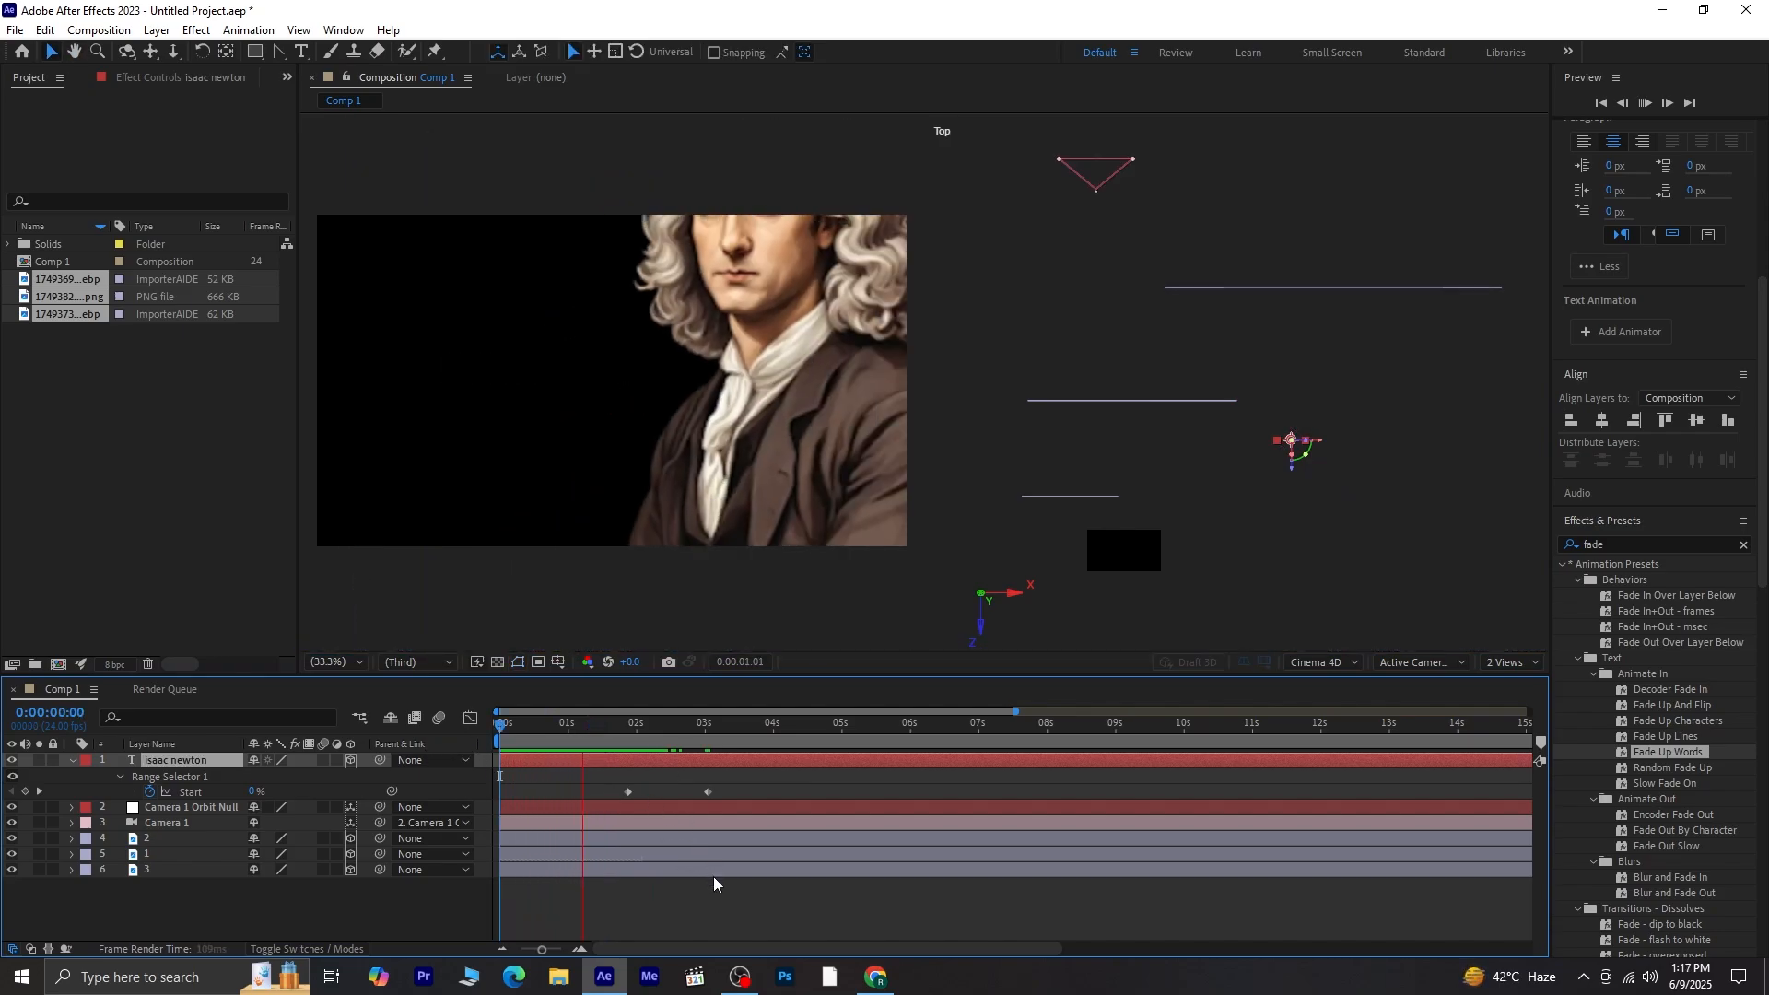
key("space")
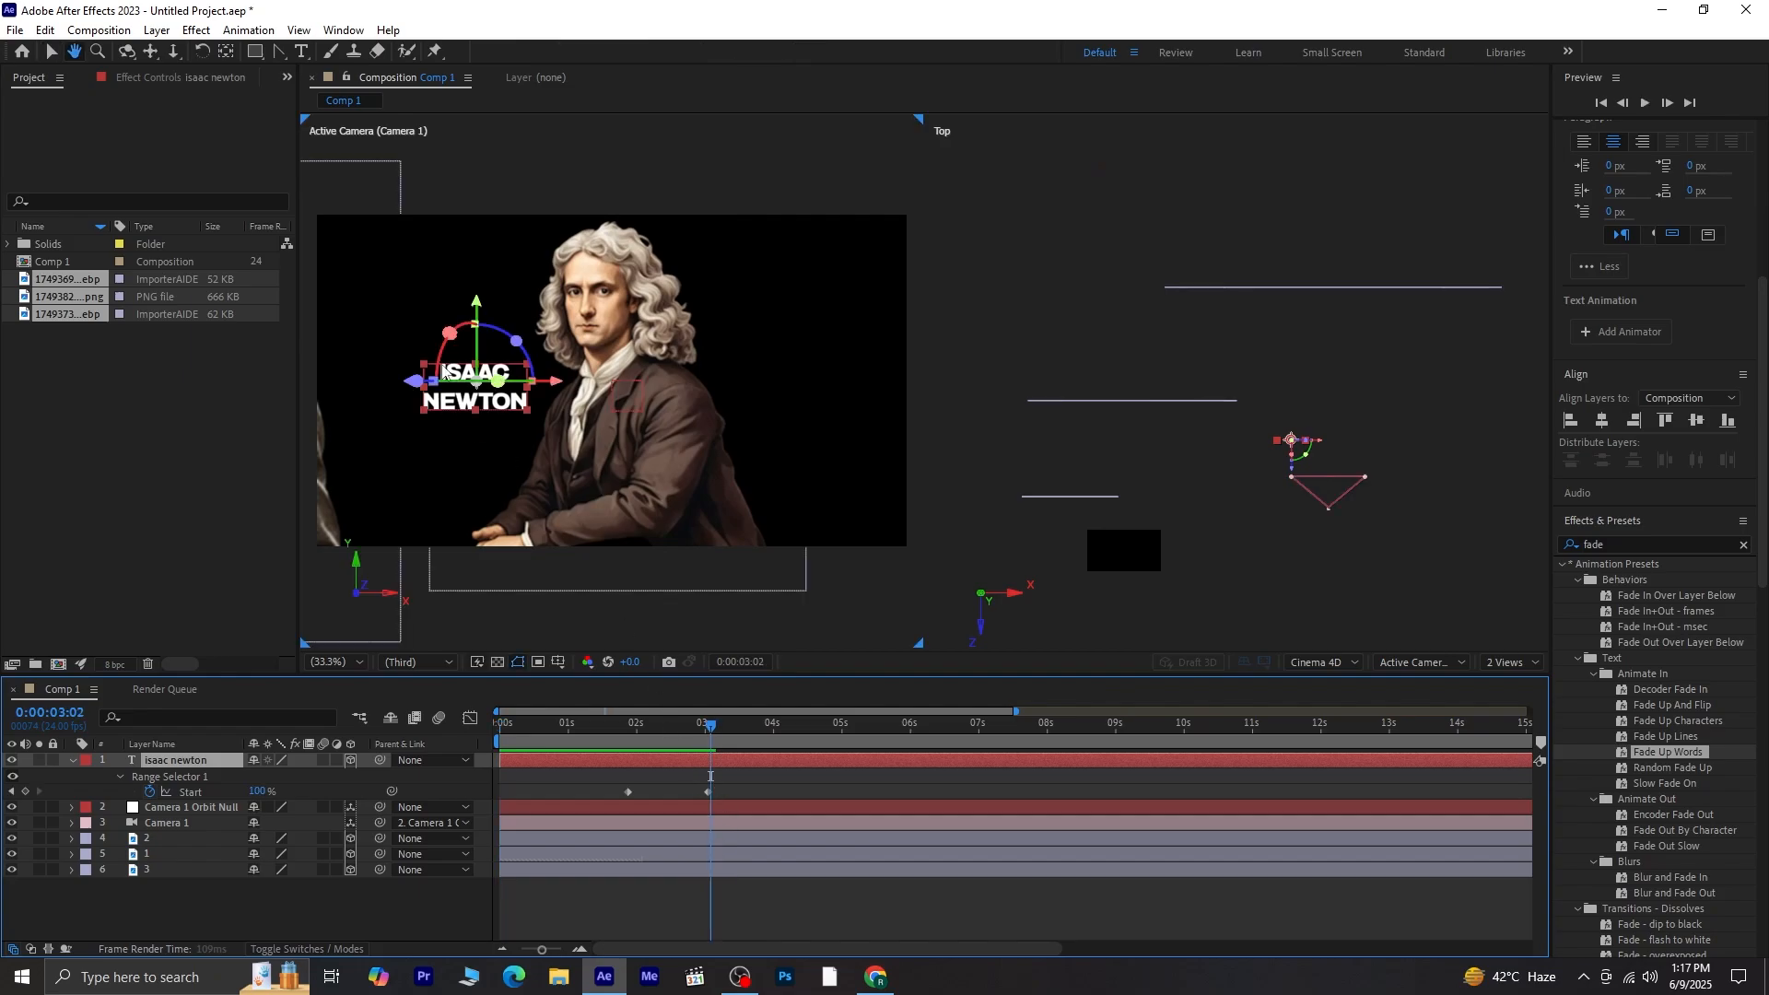
Step: Shift the Isaac Newton title slightly closer to the portrait and raise it, to about X 5401, Y 461
left_click_drag(559, 382, 571, 382)
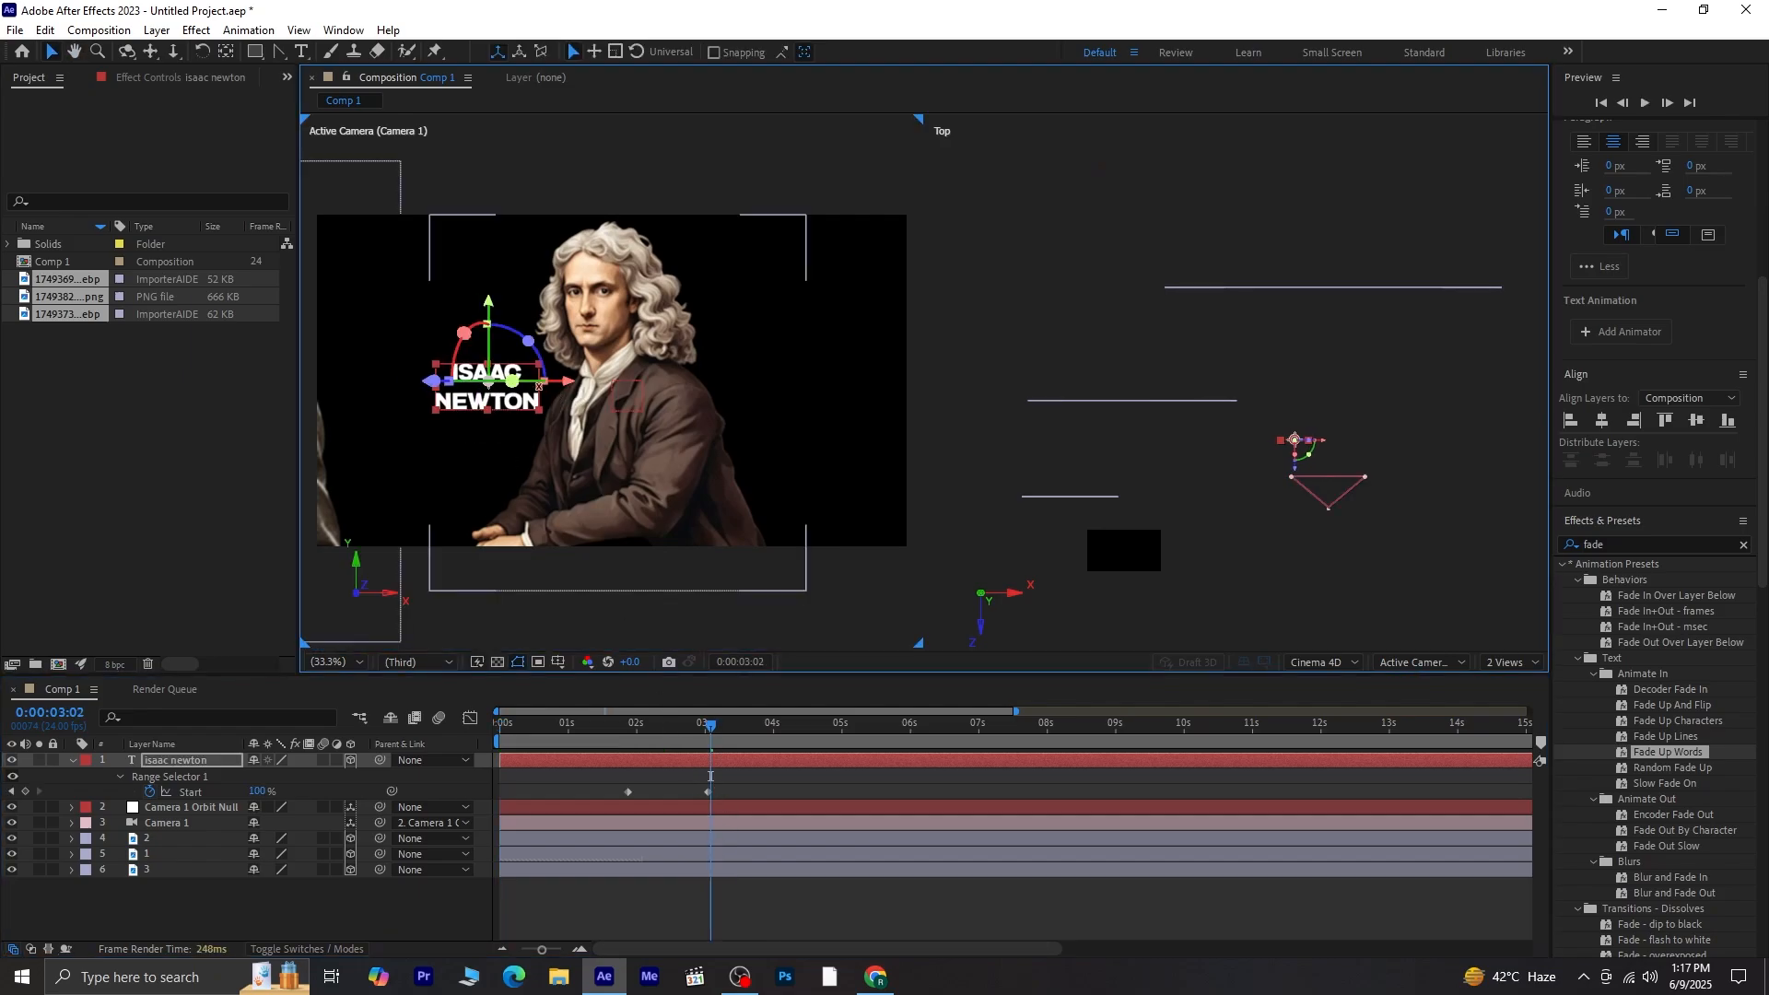
left_click_drag(488, 297, 488, 281)
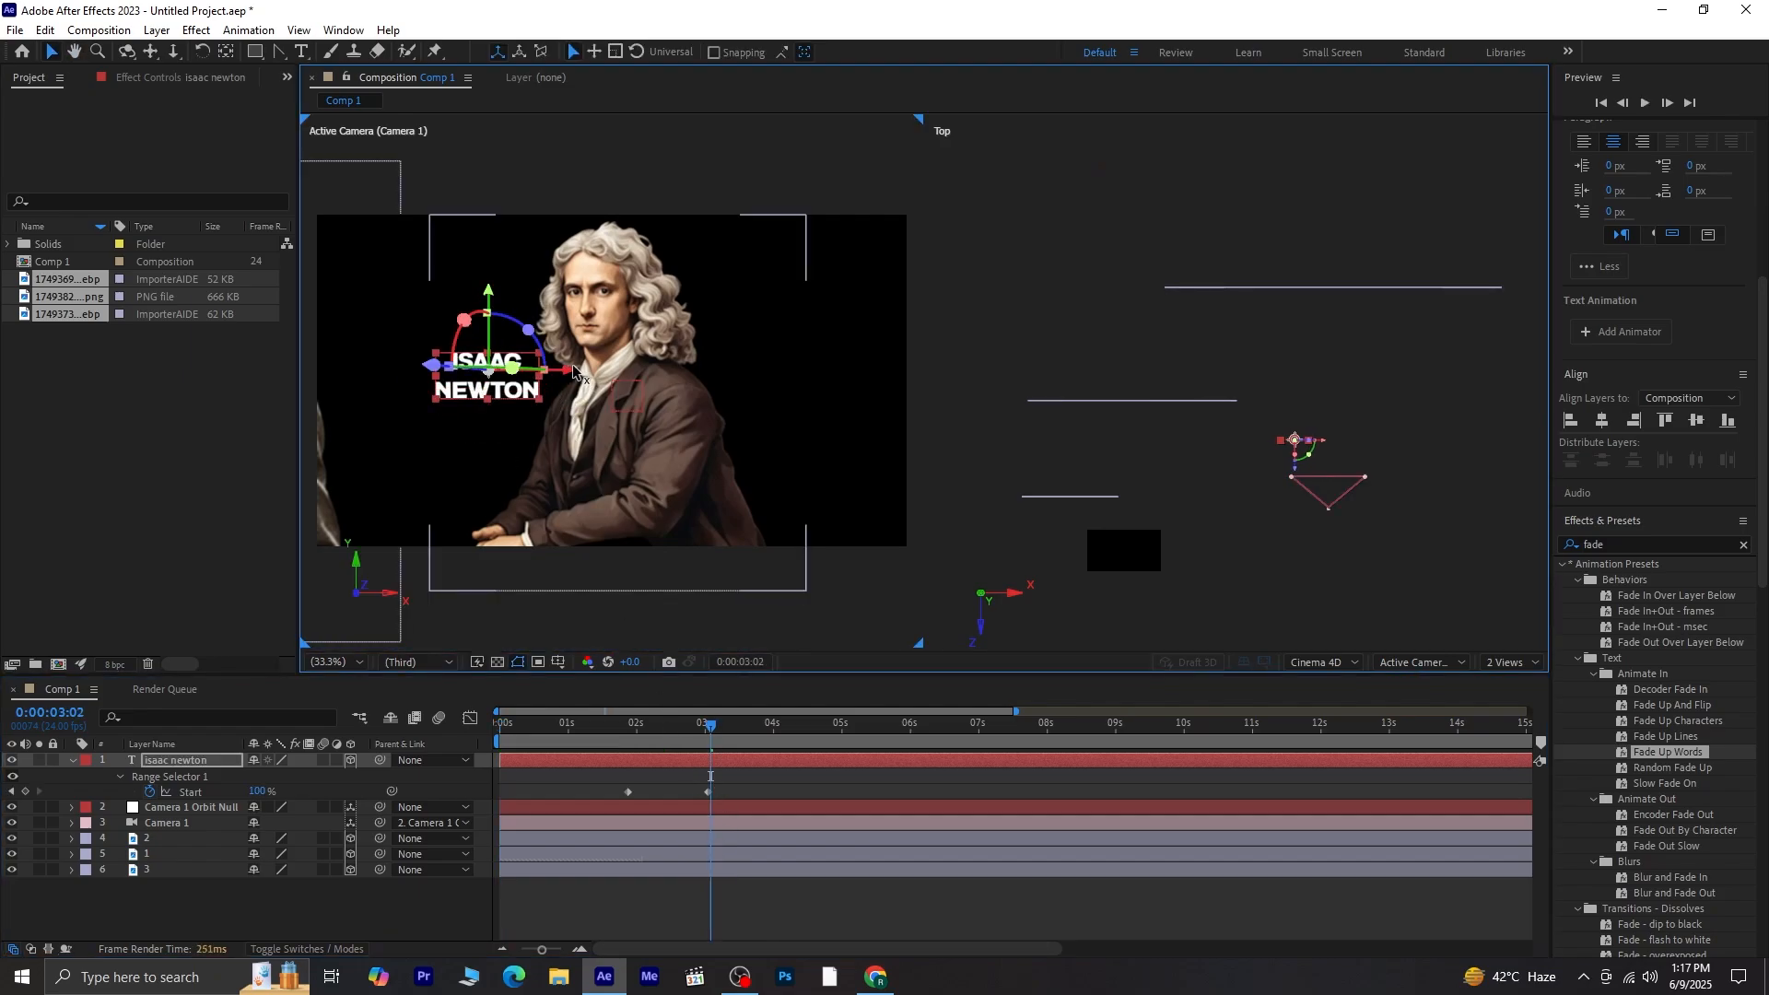
left_click(772, 914)
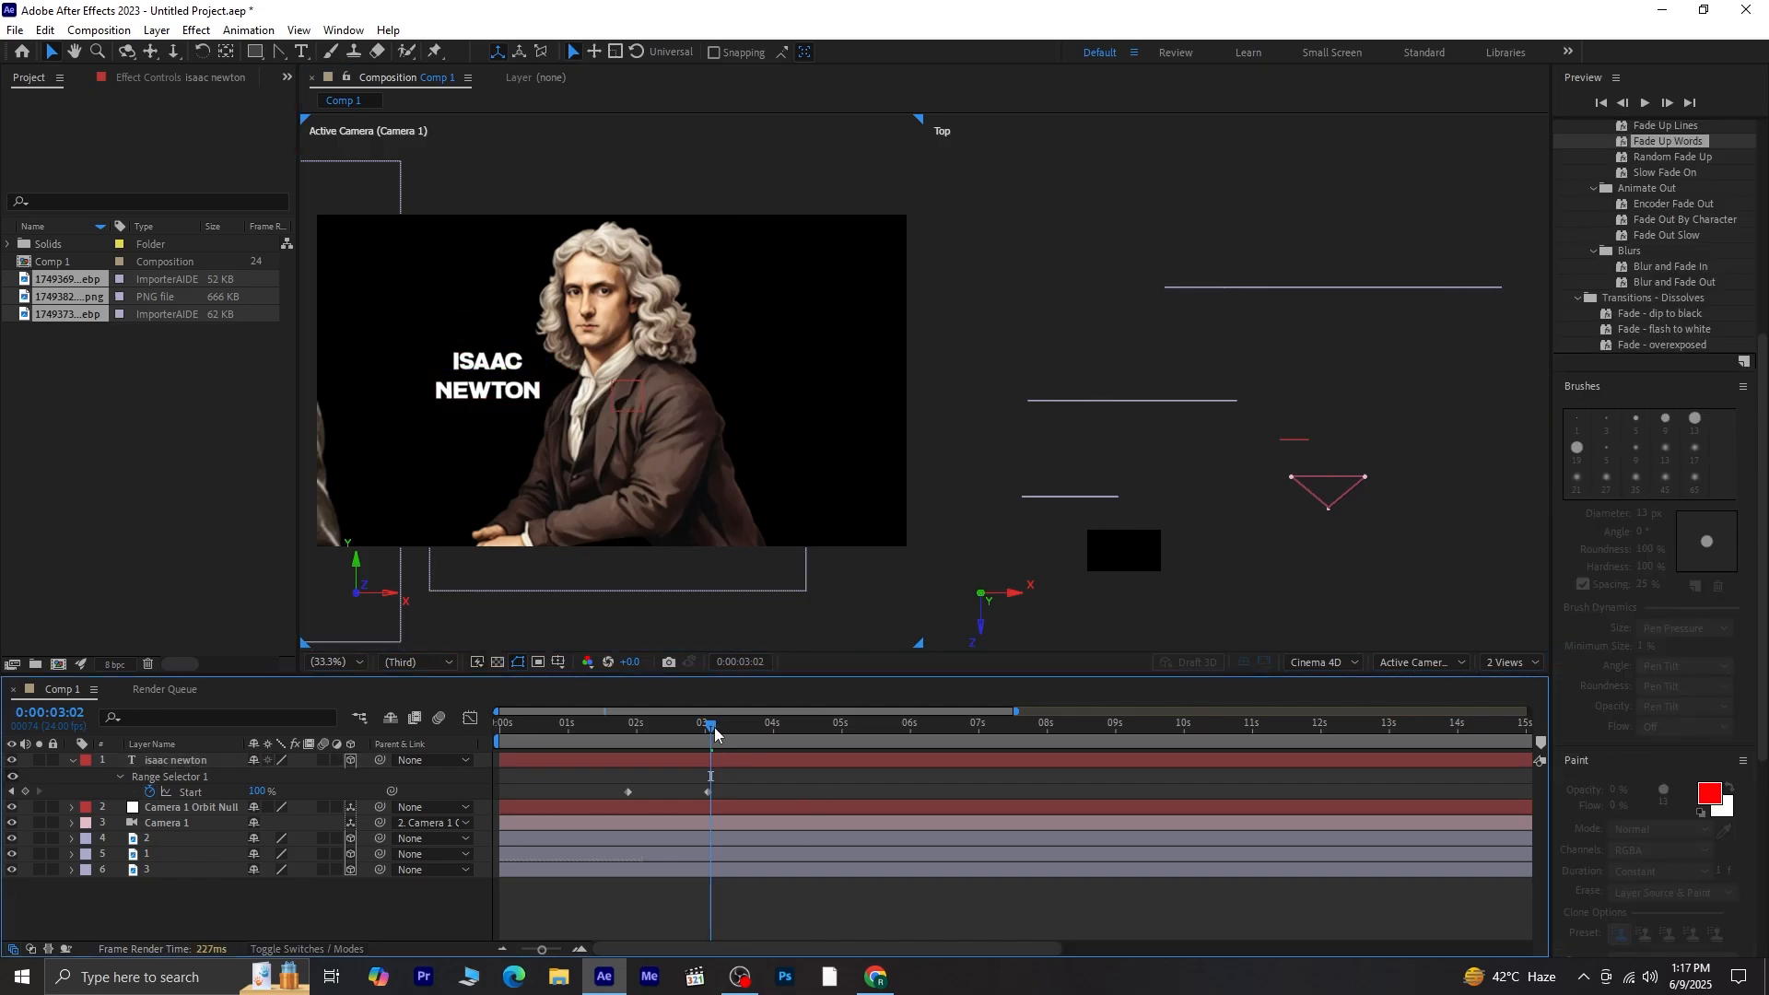
Step: Trim the Isaac Newton title layer to end at 0:00:03:09 and preview the result from the start
left_click_drag(715, 727, 733, 727)
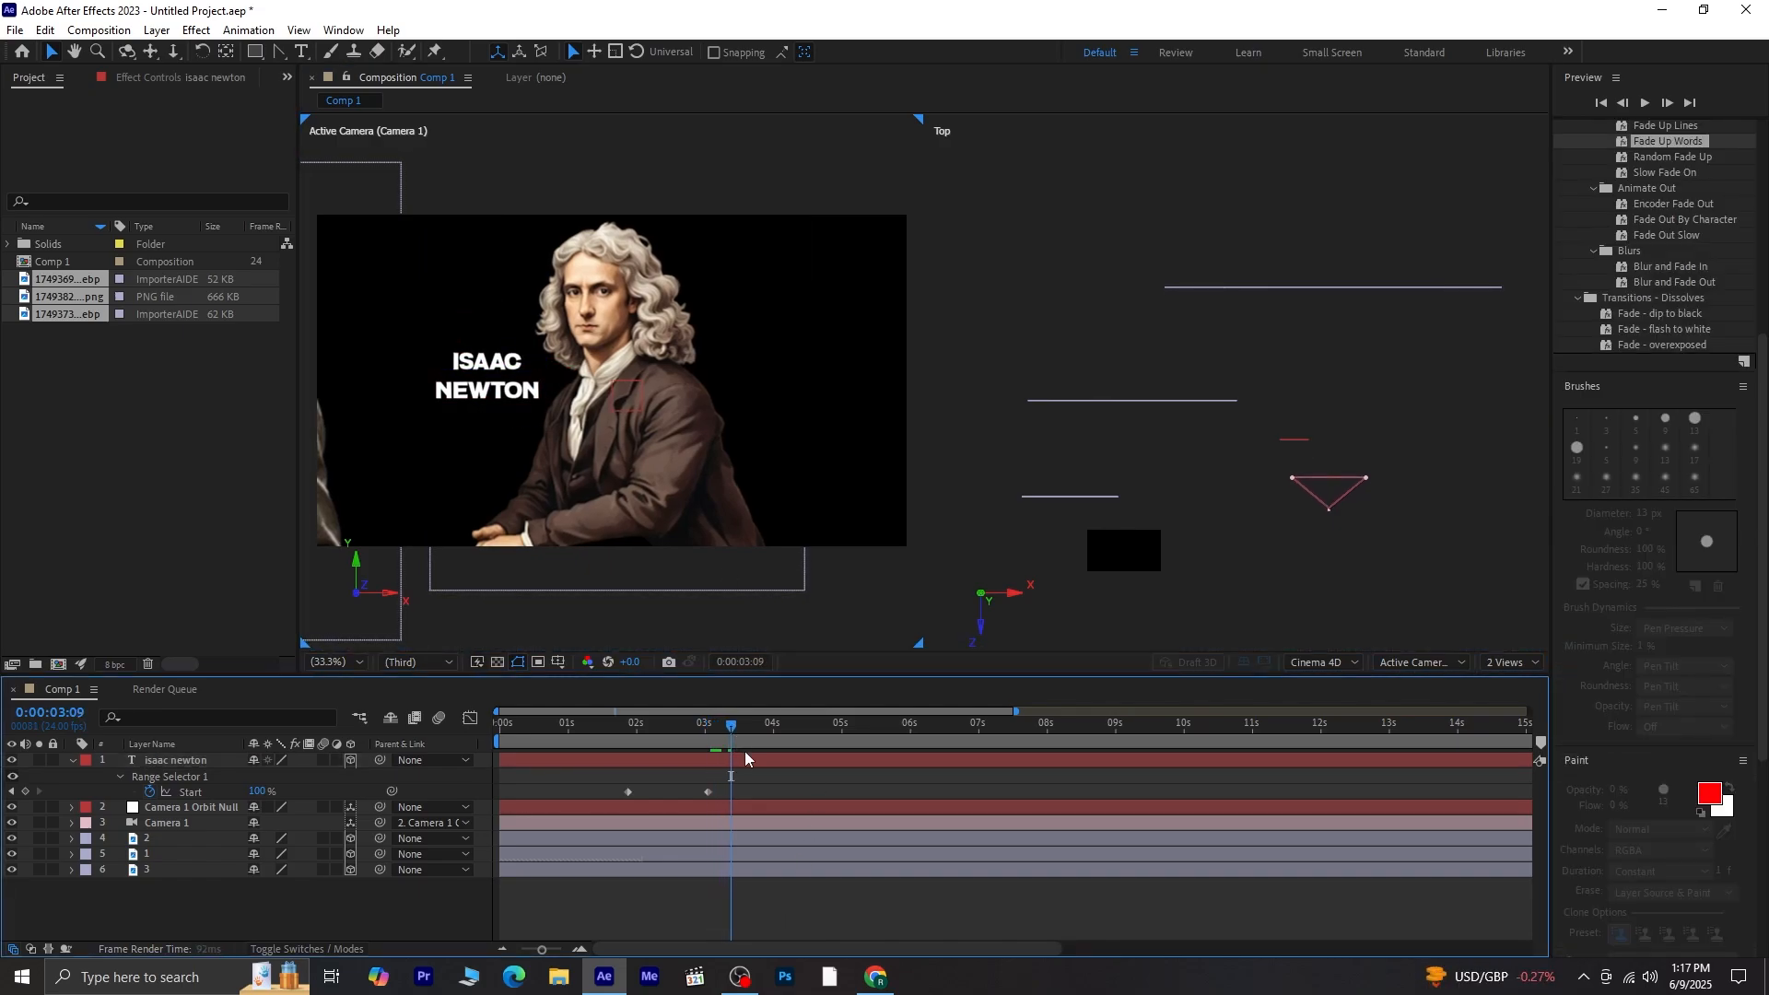
left_click(754, 761)
key("alt+bracketright")
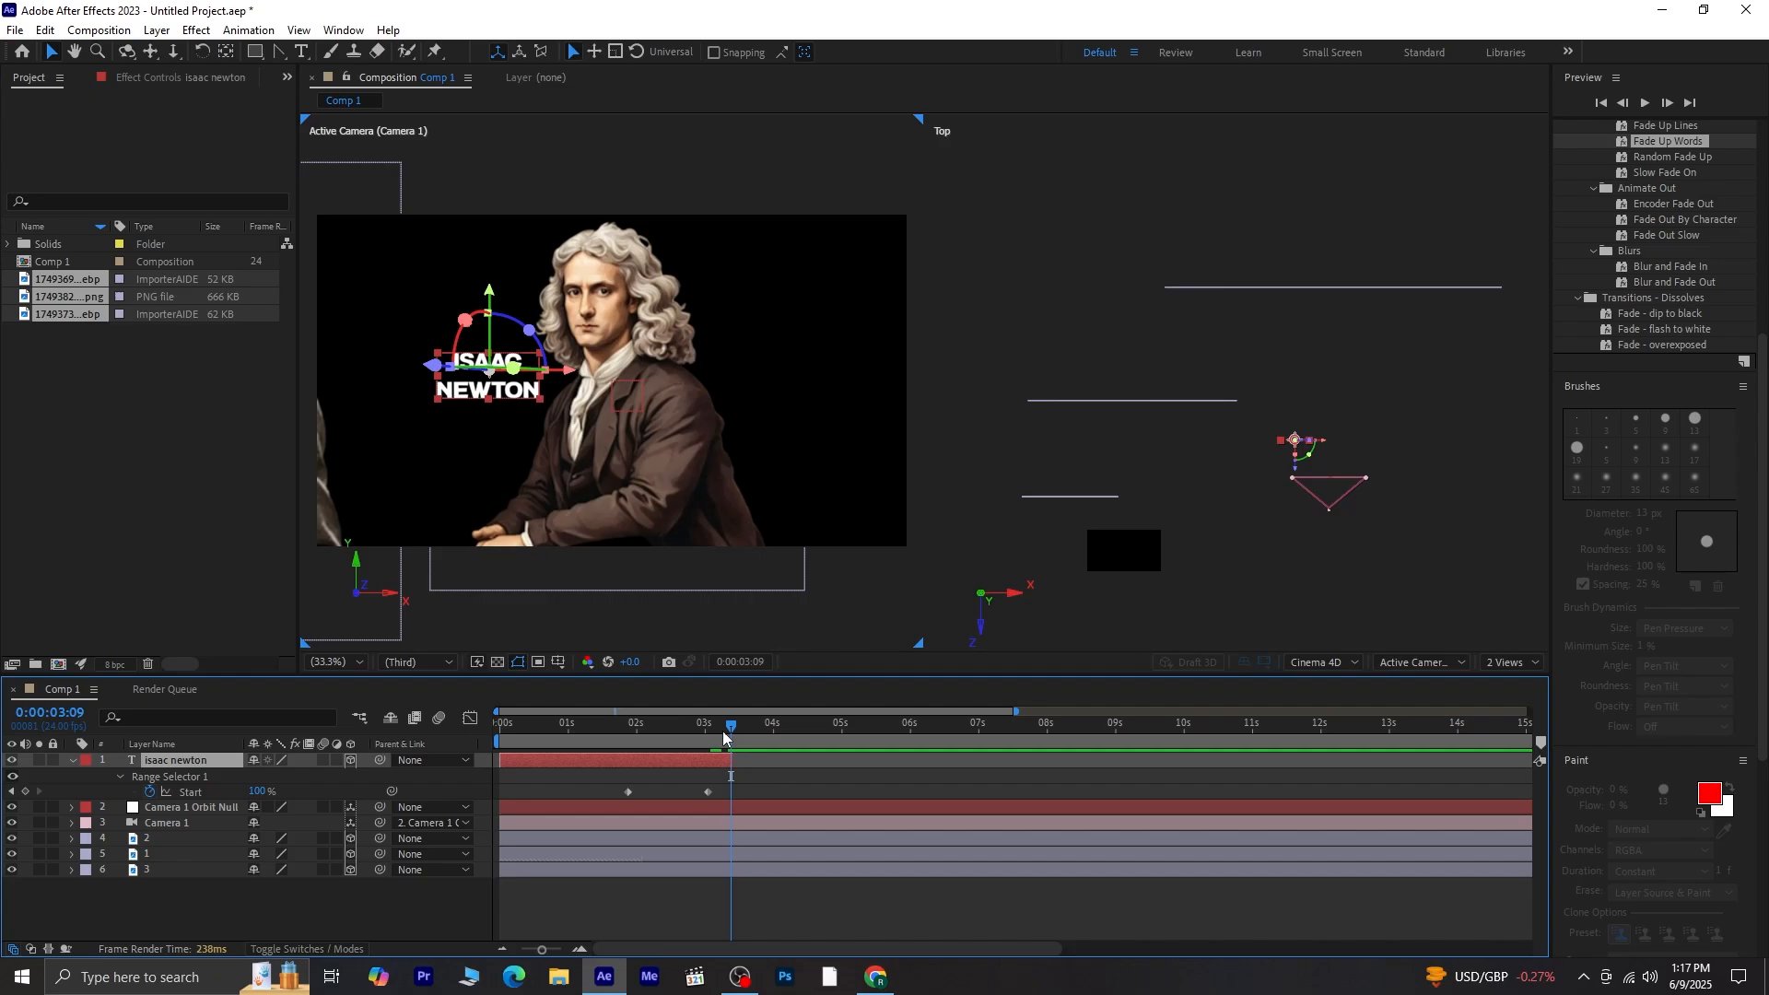
left_click_drag(722, 731, 494, 735)
left_click(754, 910)
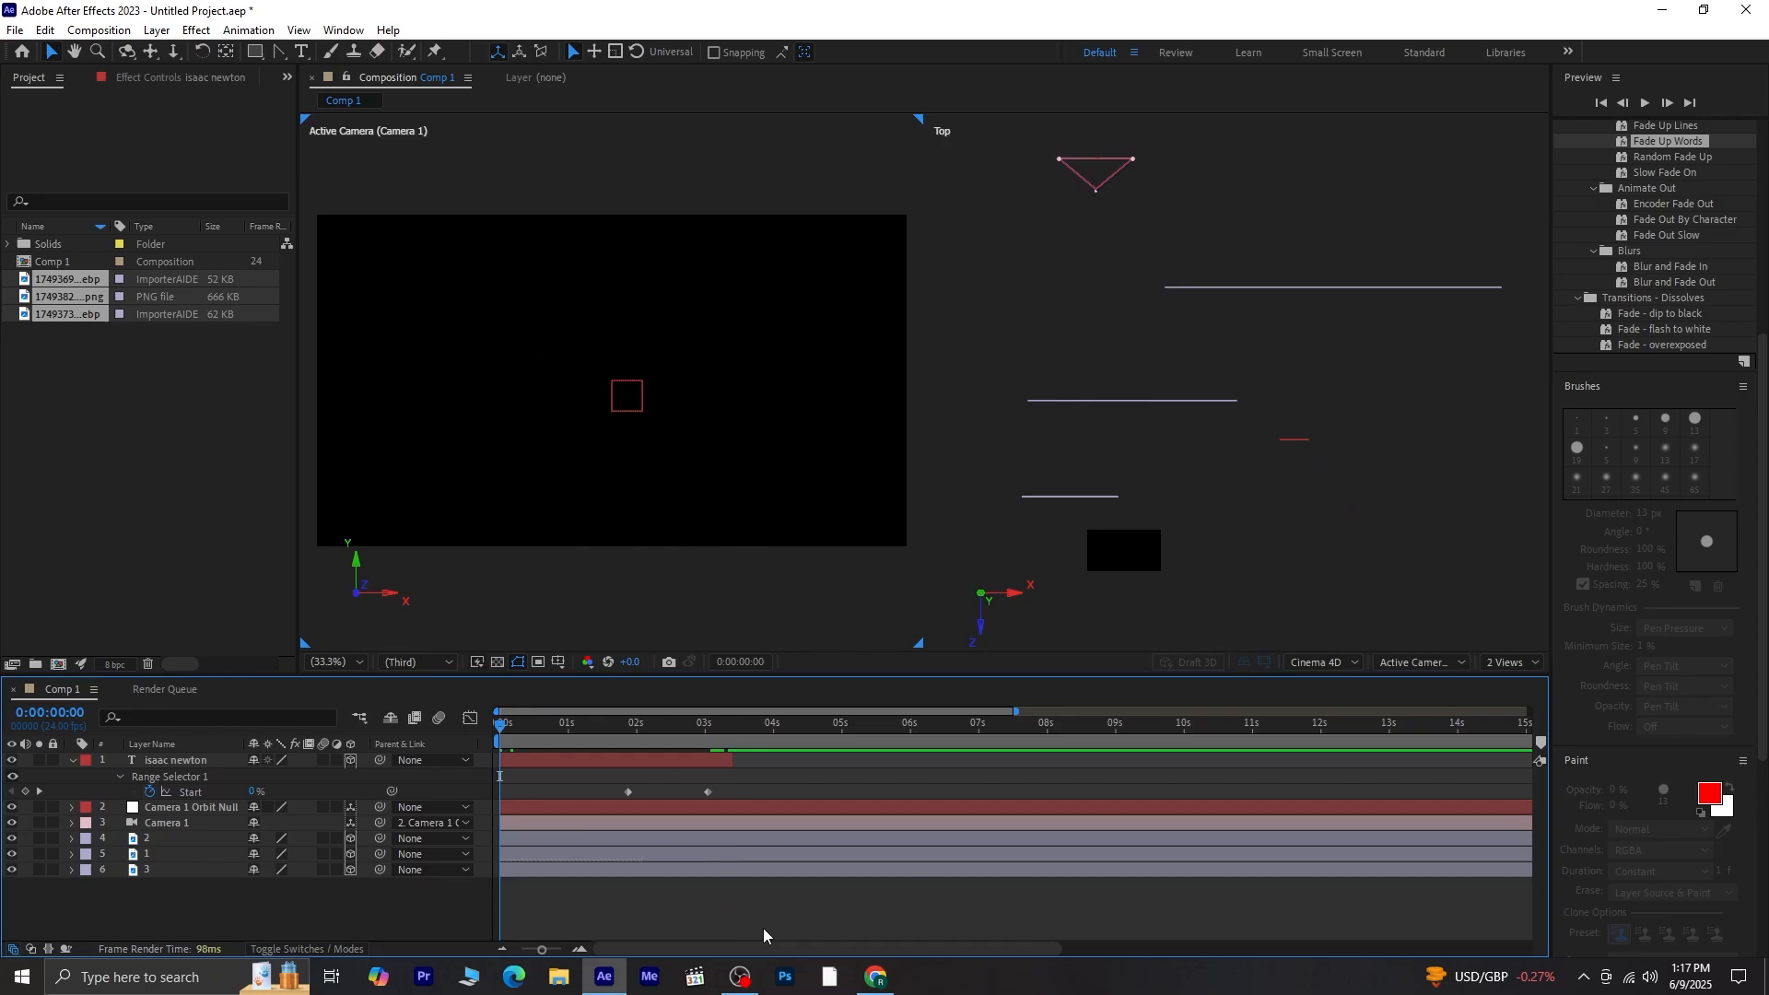
key("space")
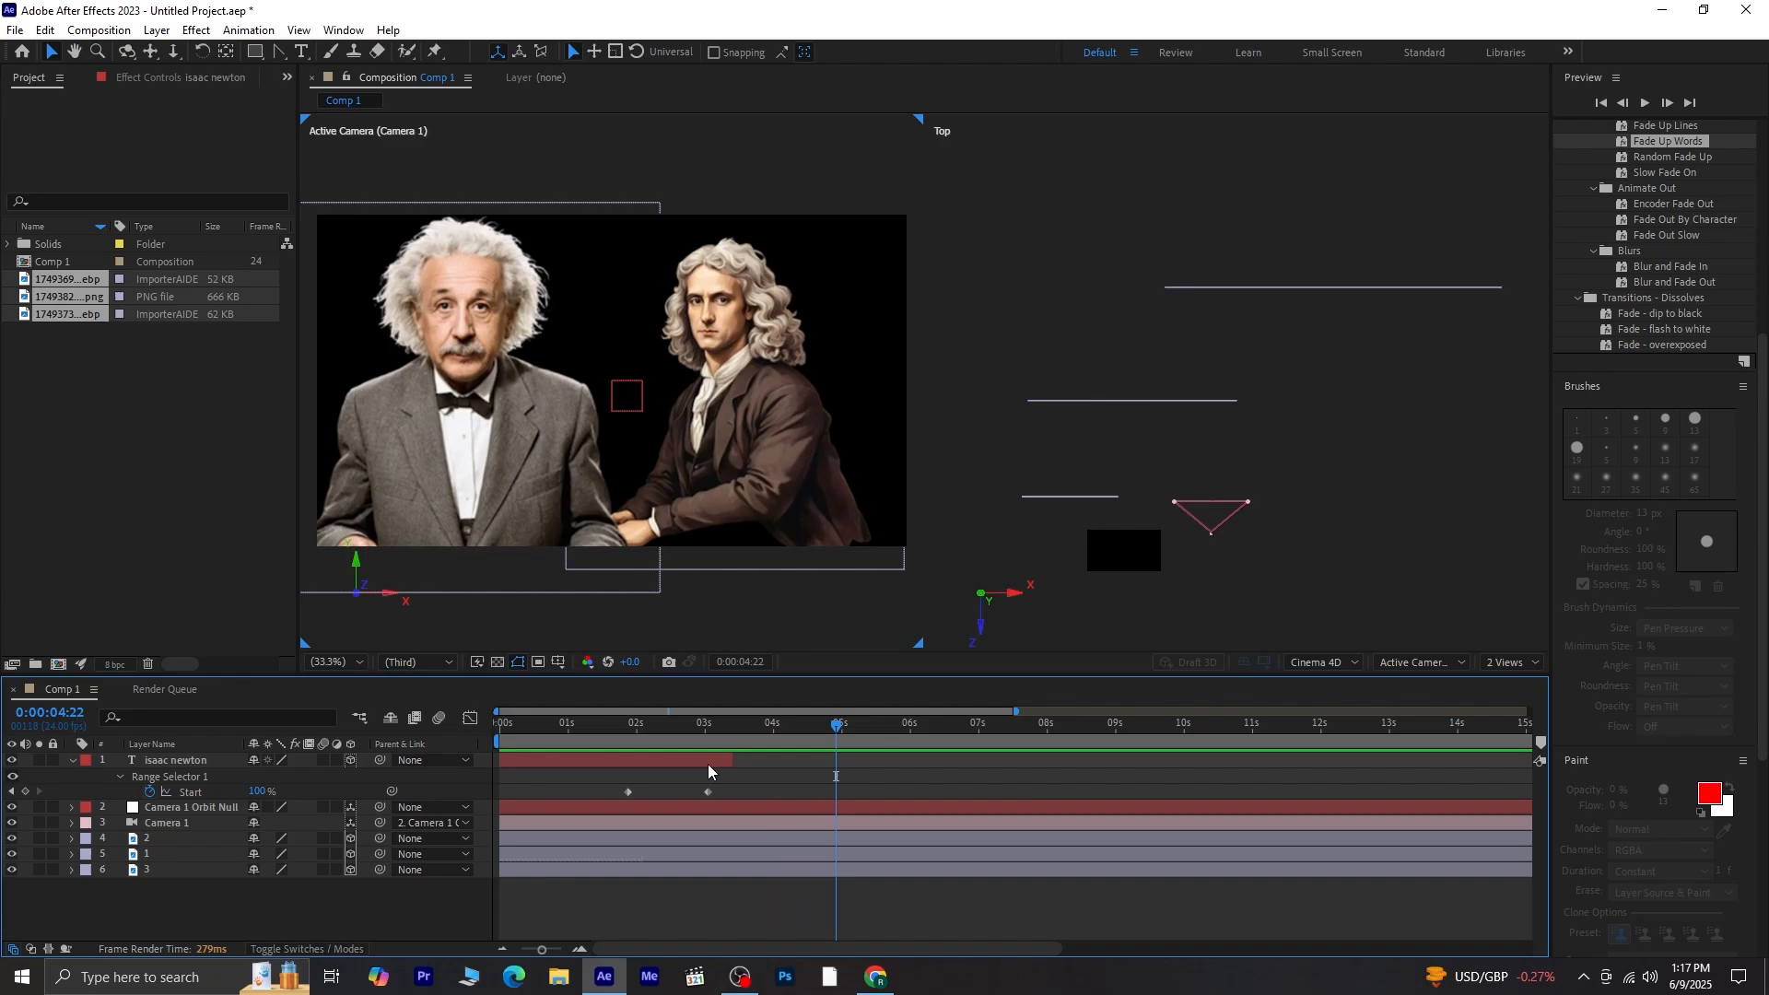
Step: Replay the composition from 0:00:00:00 to check the Isaac Newton title against the camera move
left_click(708, 765)
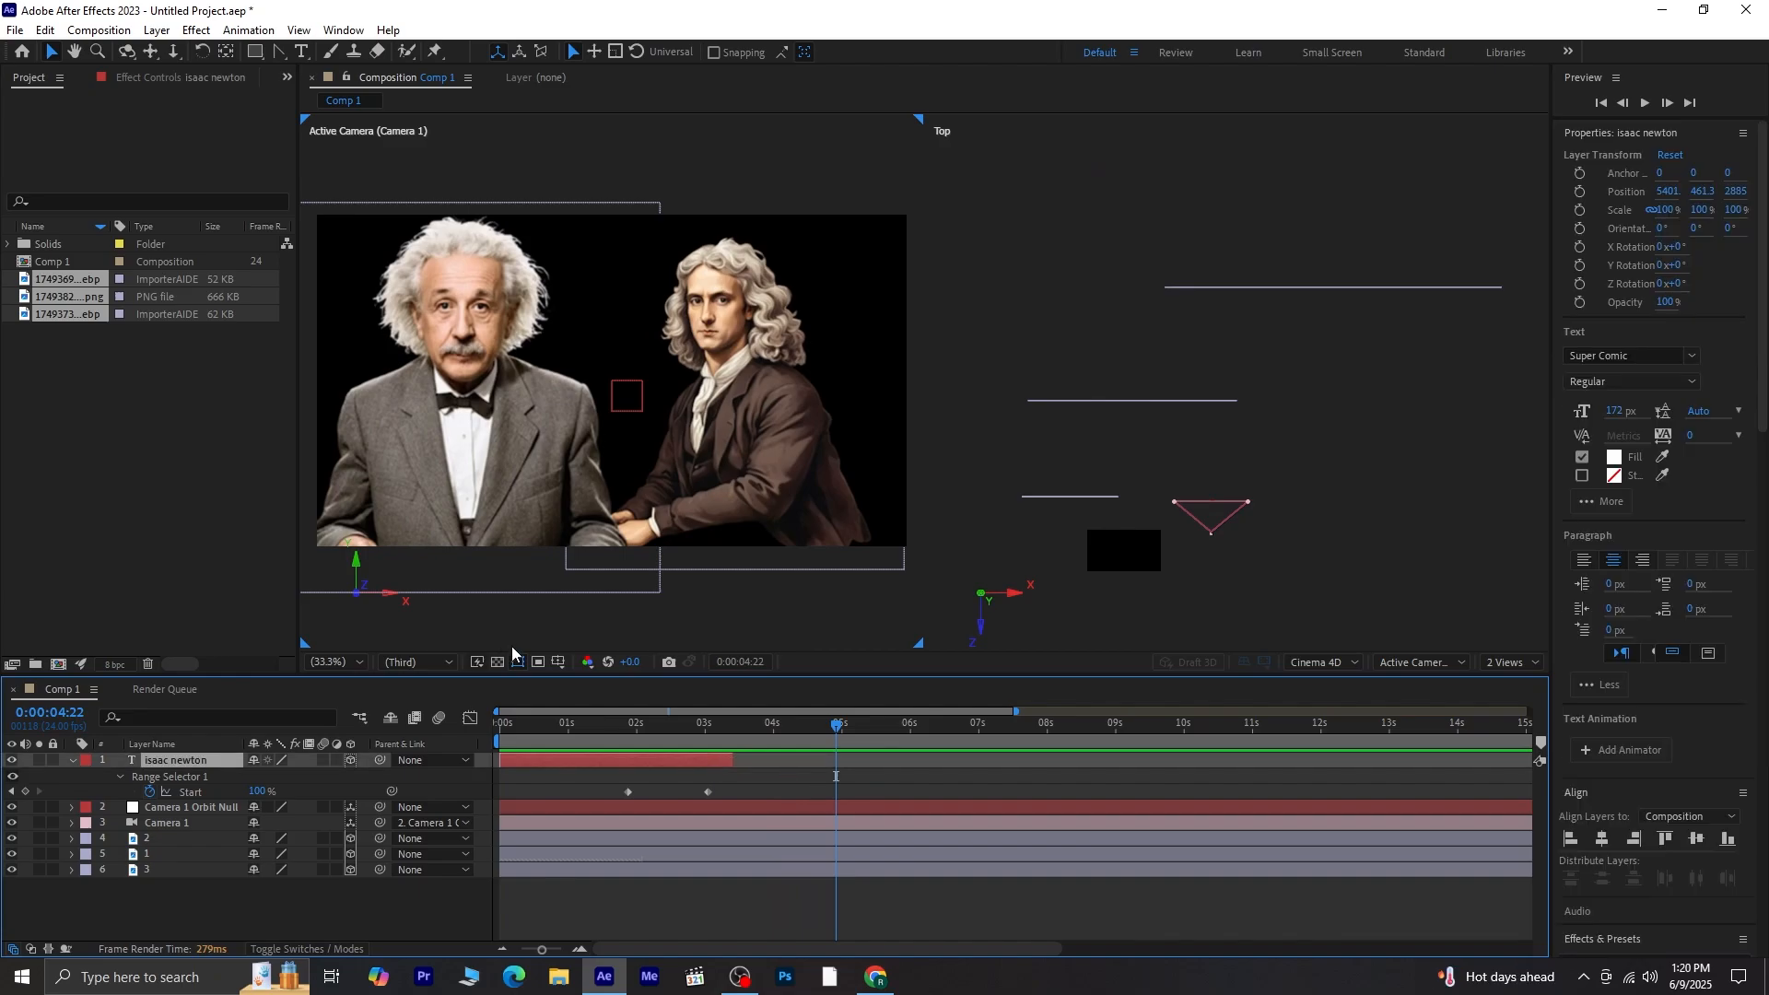
left_click_drag(840, 732, 462, 788)
key("space")
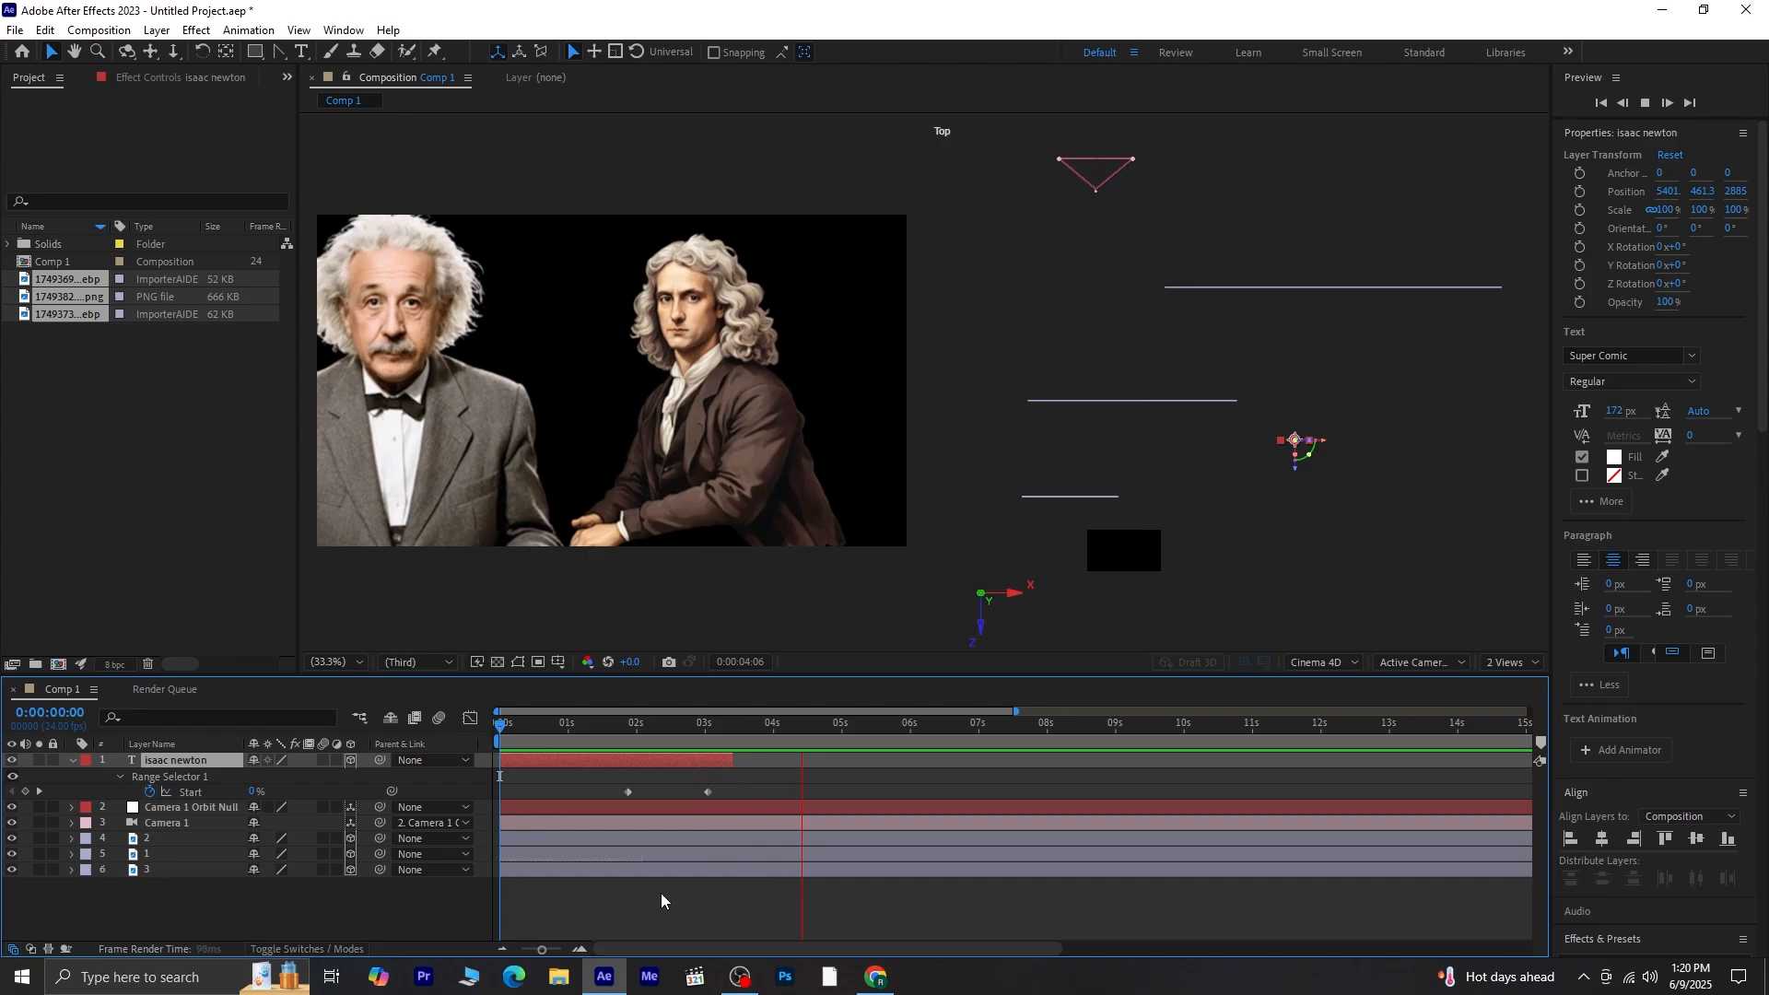
key("space")
Step: At 0:00:06:12, add a new two-line text layer reading Albert Einstein beside the second portrait
left_click(863, 762)
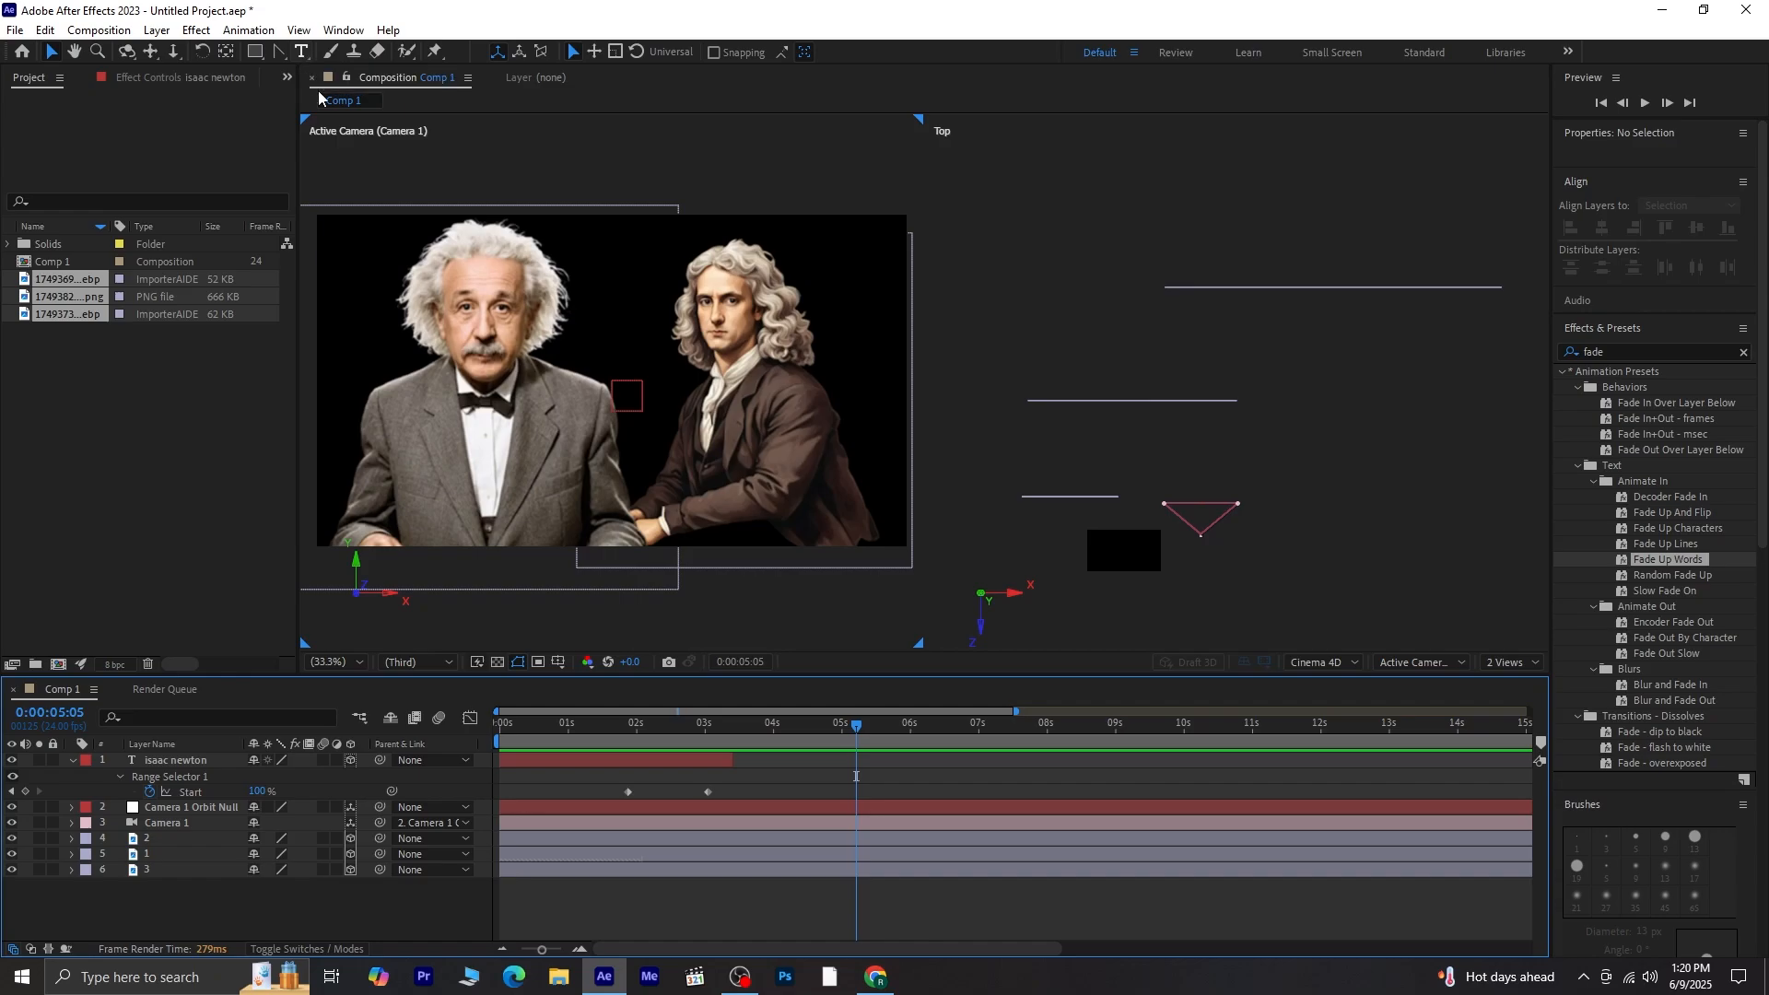
left_click_drag(856, 731, 948, 750)
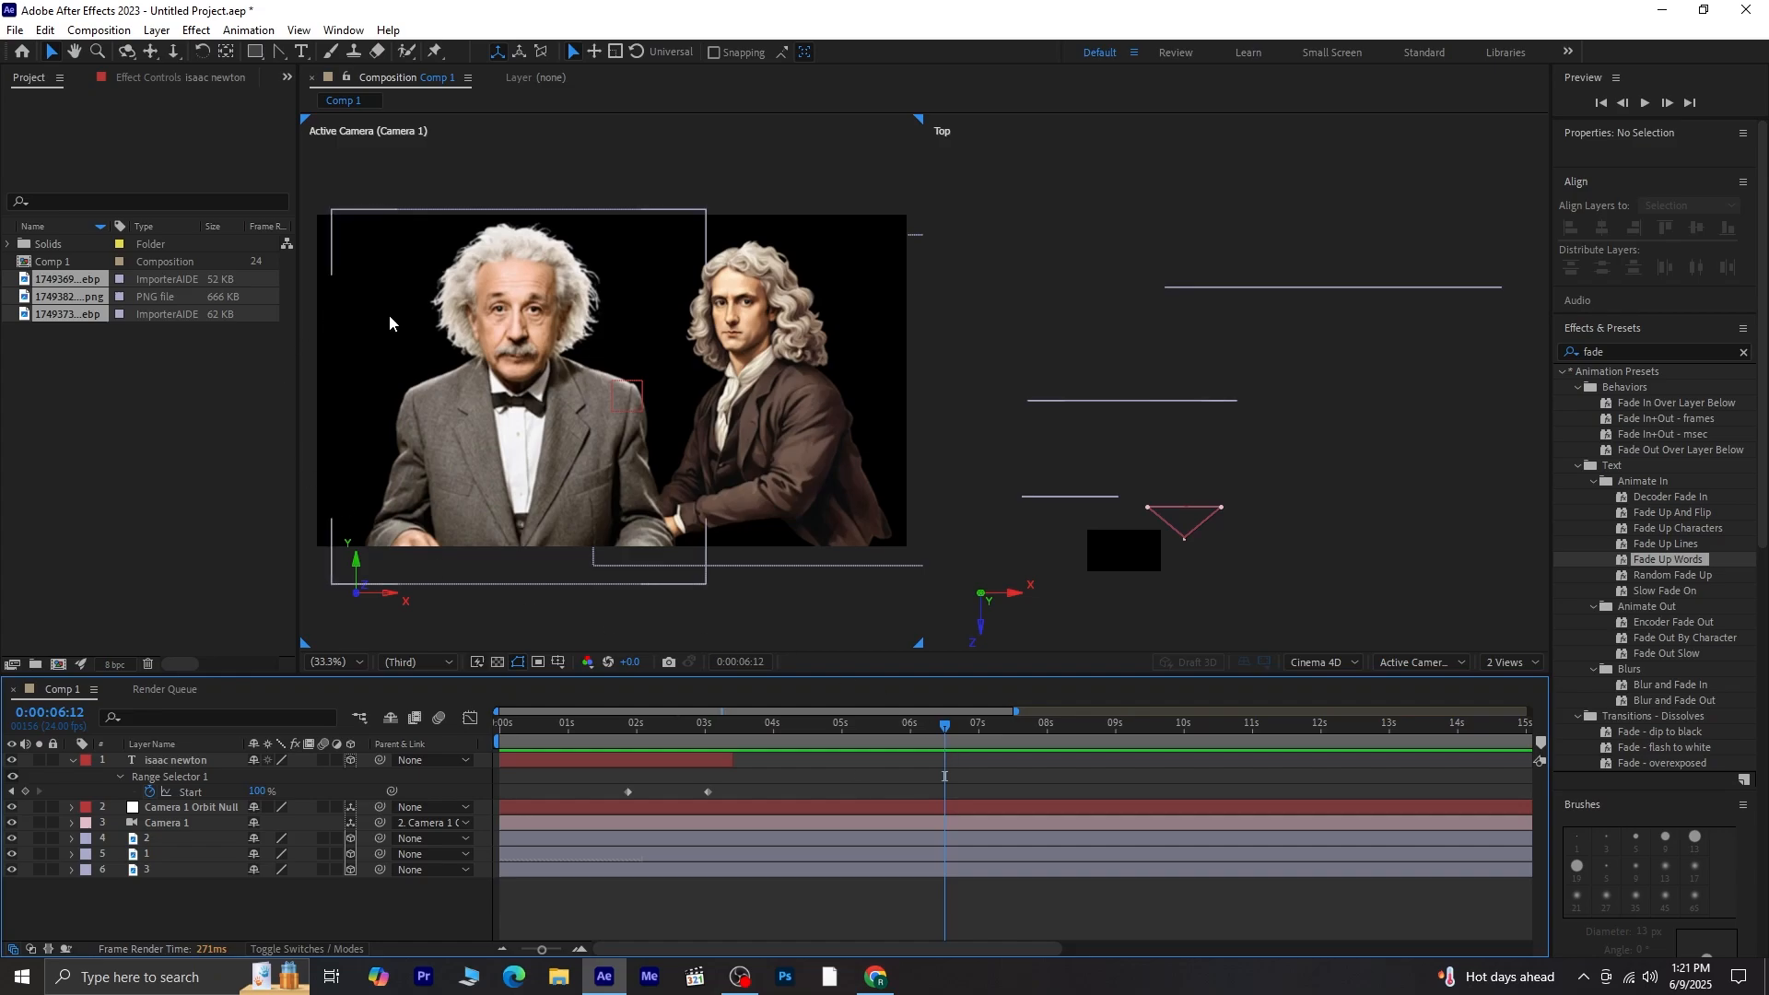
left_click(303, 53)
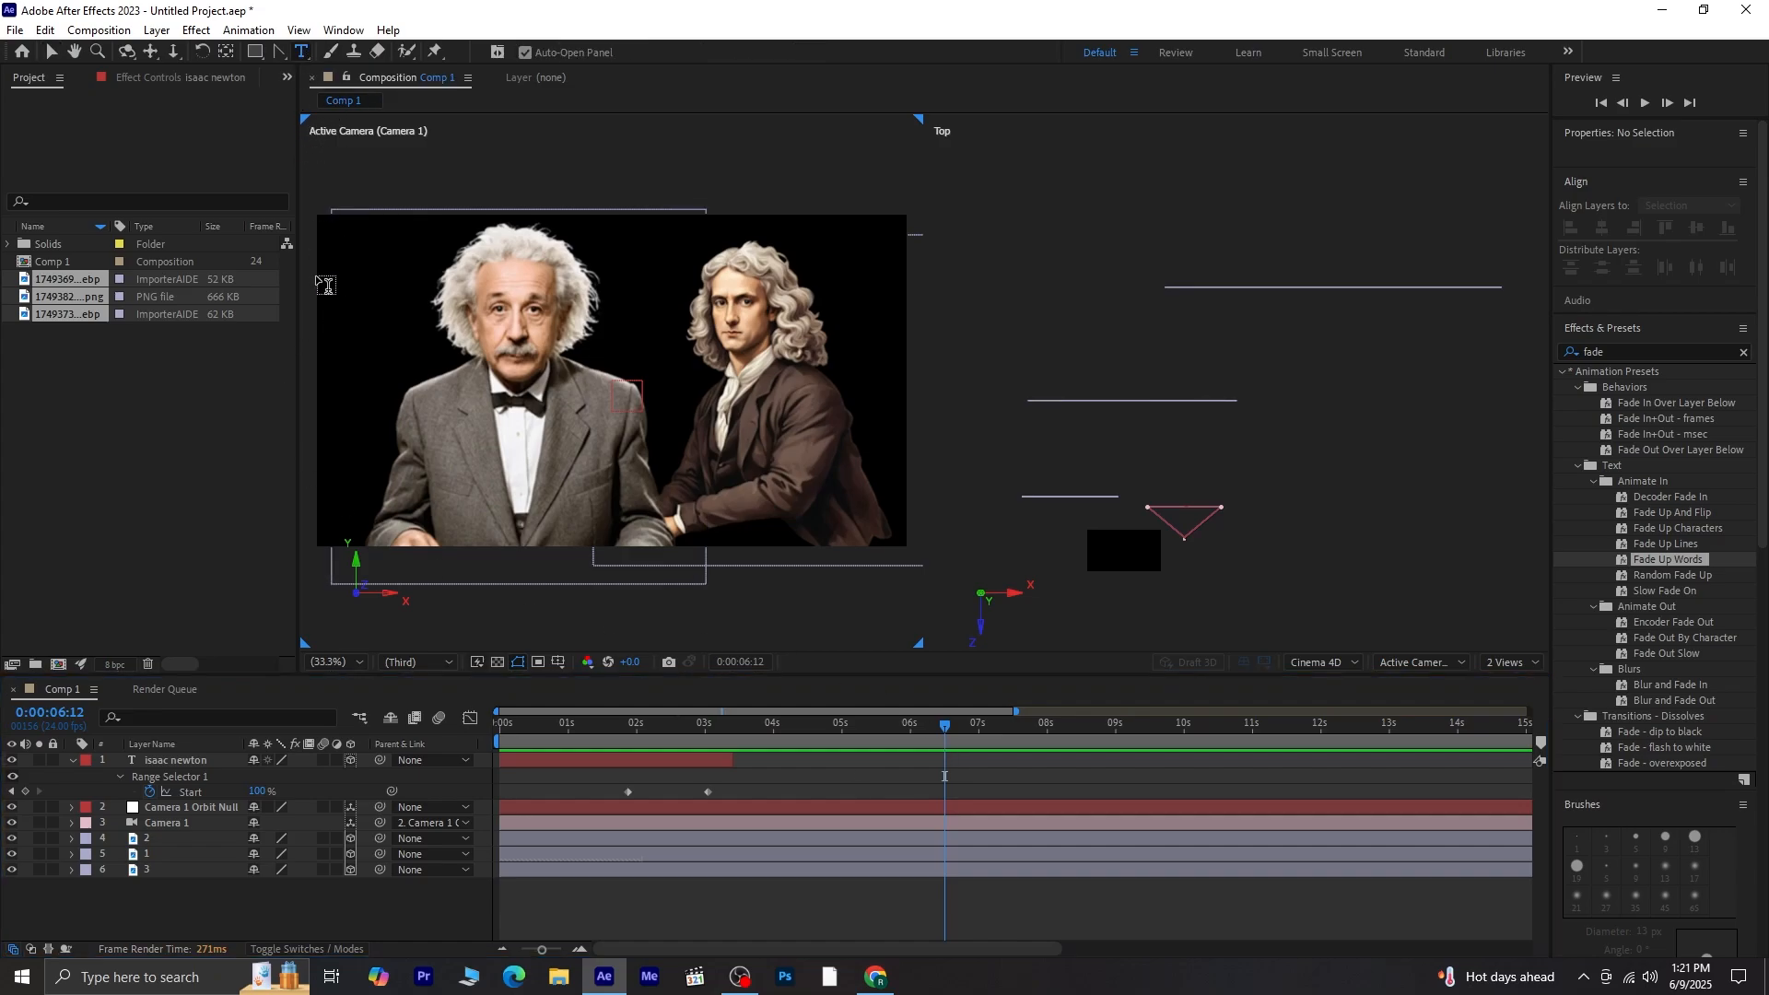
left_click(342, 287)
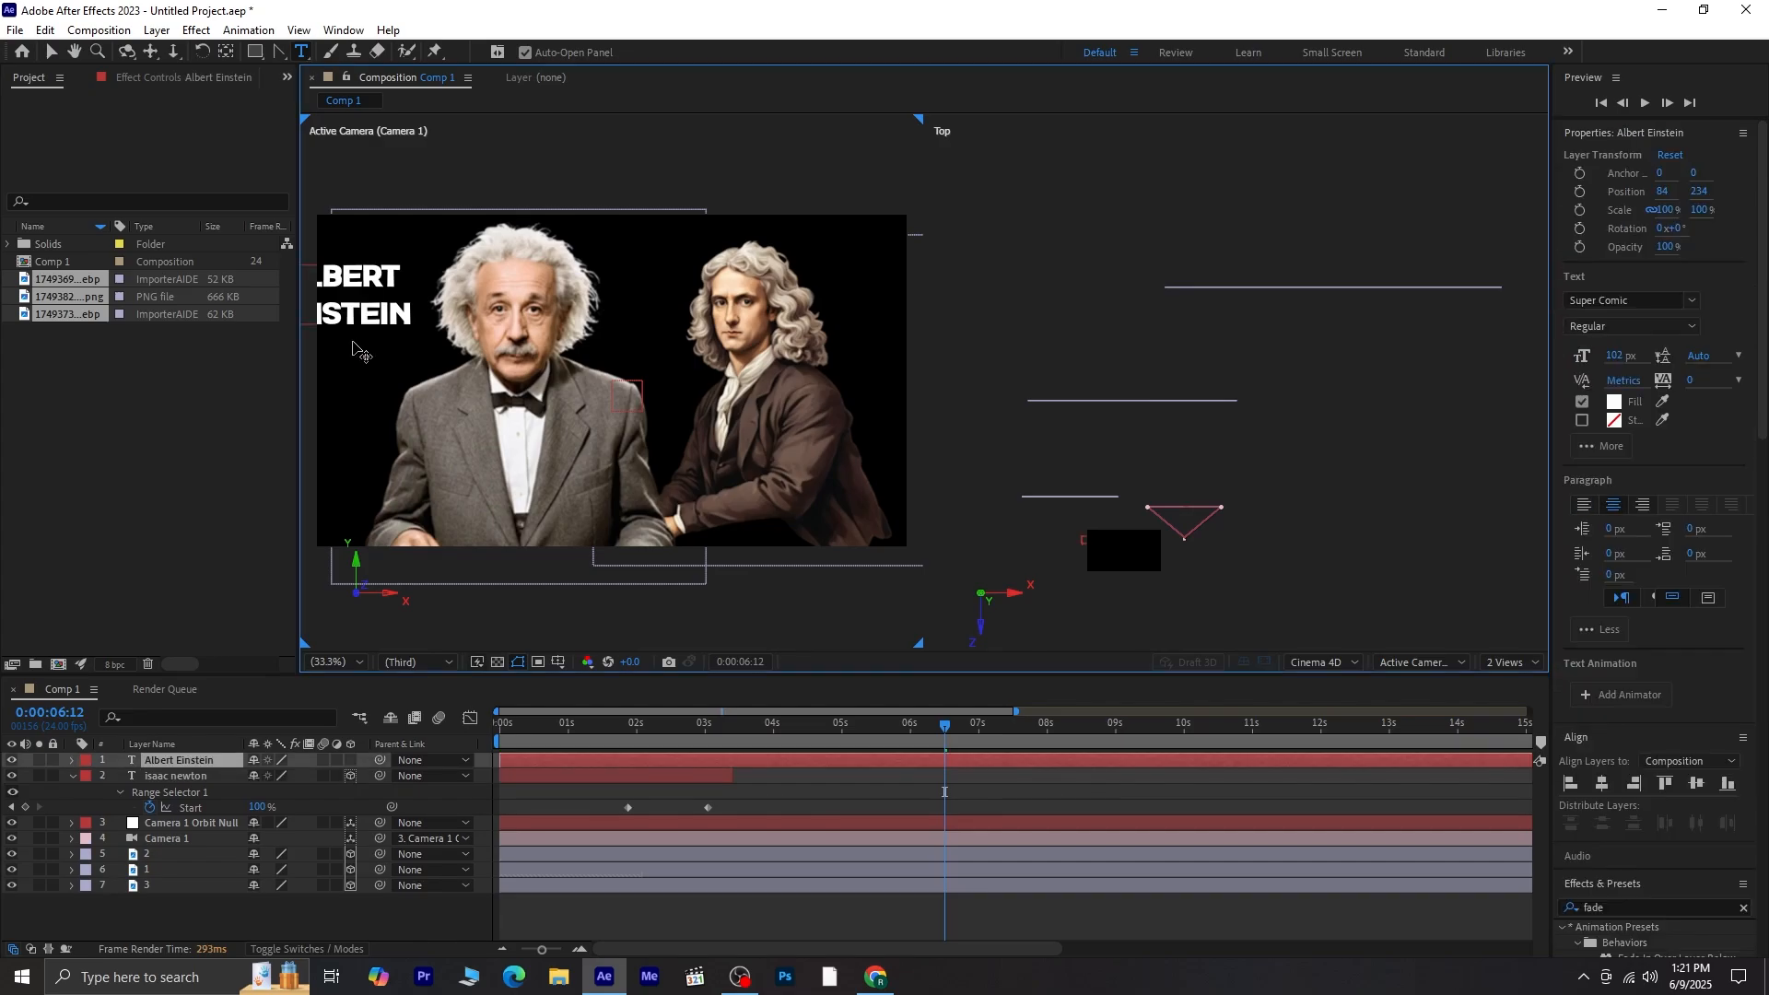
Step: Reduce the Albert Einstein title to 68 px and move it fully into frame beside the portrait
key("ctrl+a")
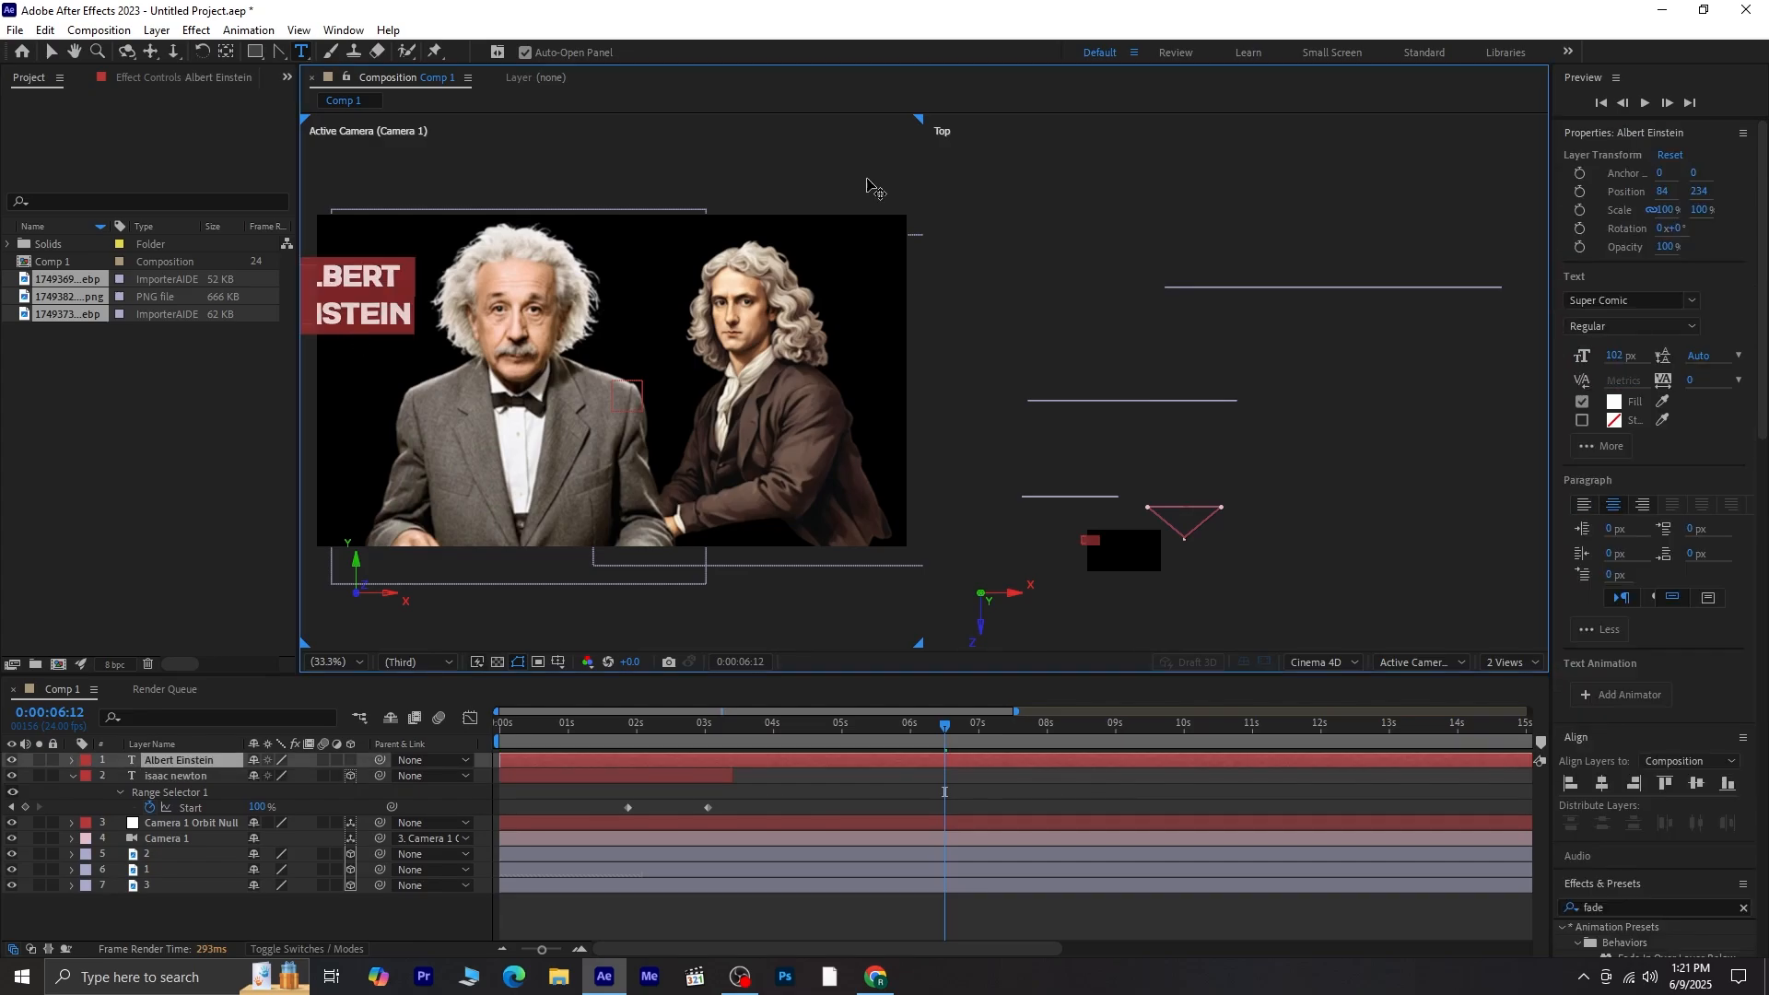
left_click_drag(1617, 362, 1306, 426)
left_click(48, 57)
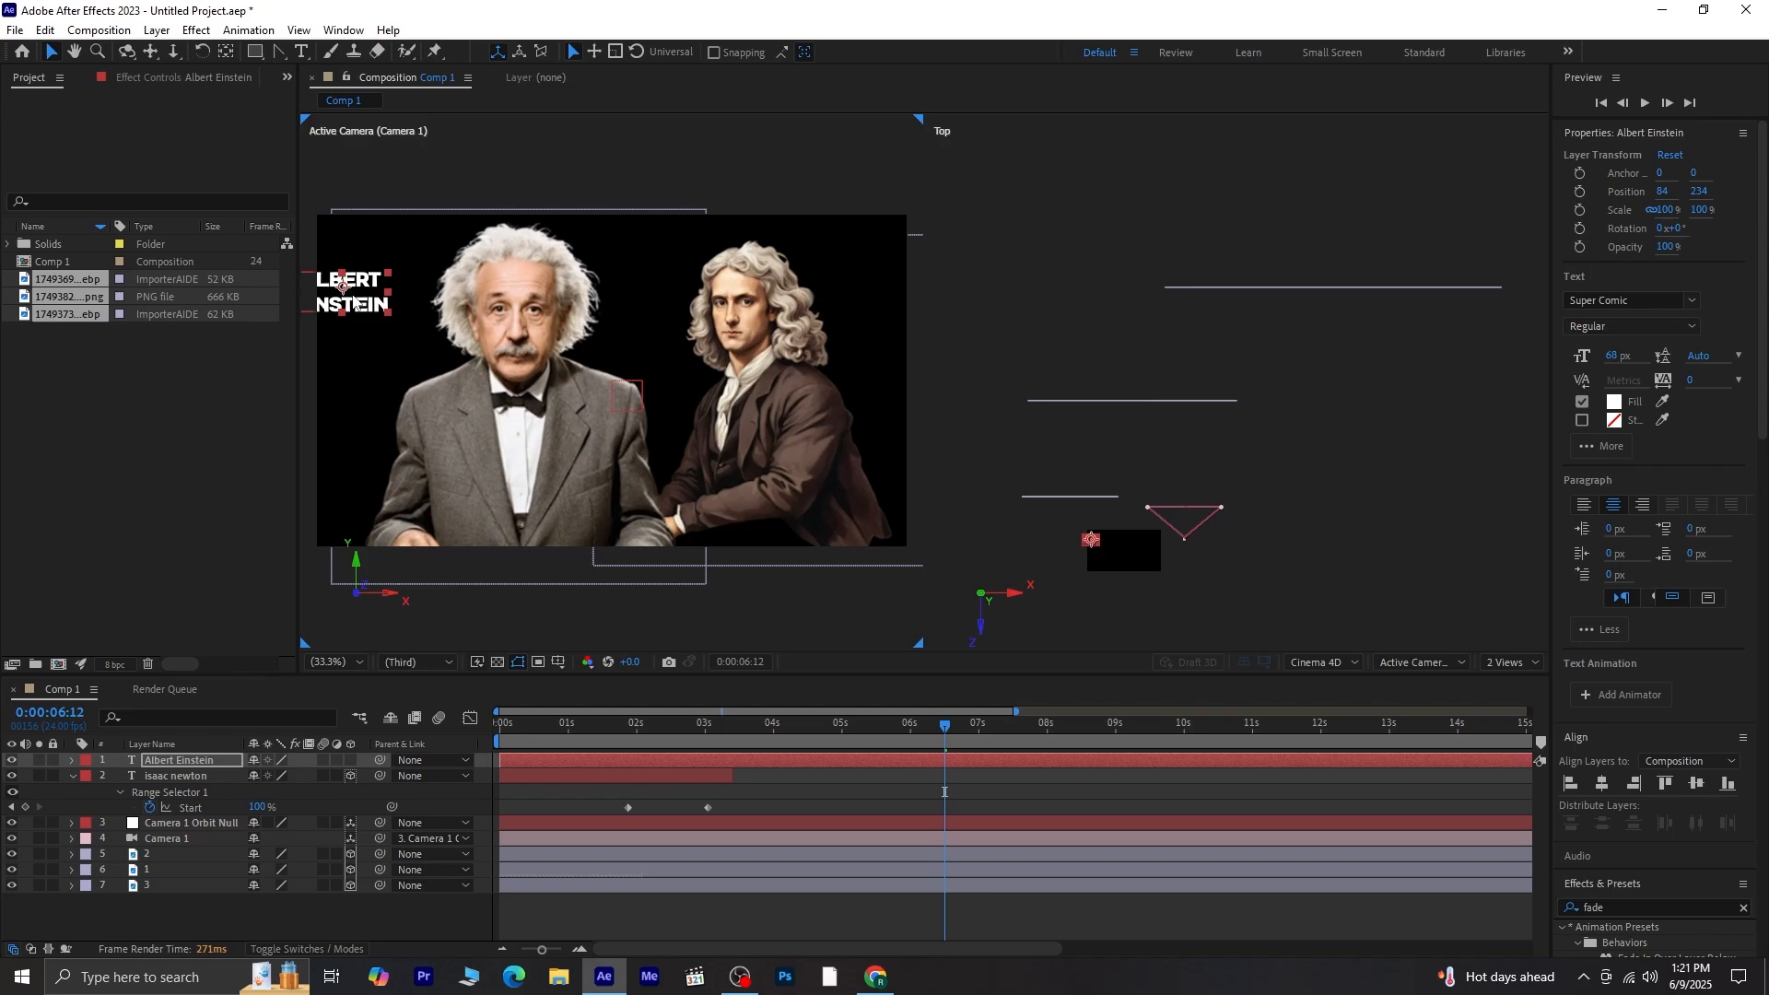
left_click_drag(355, 309, 395, 361)
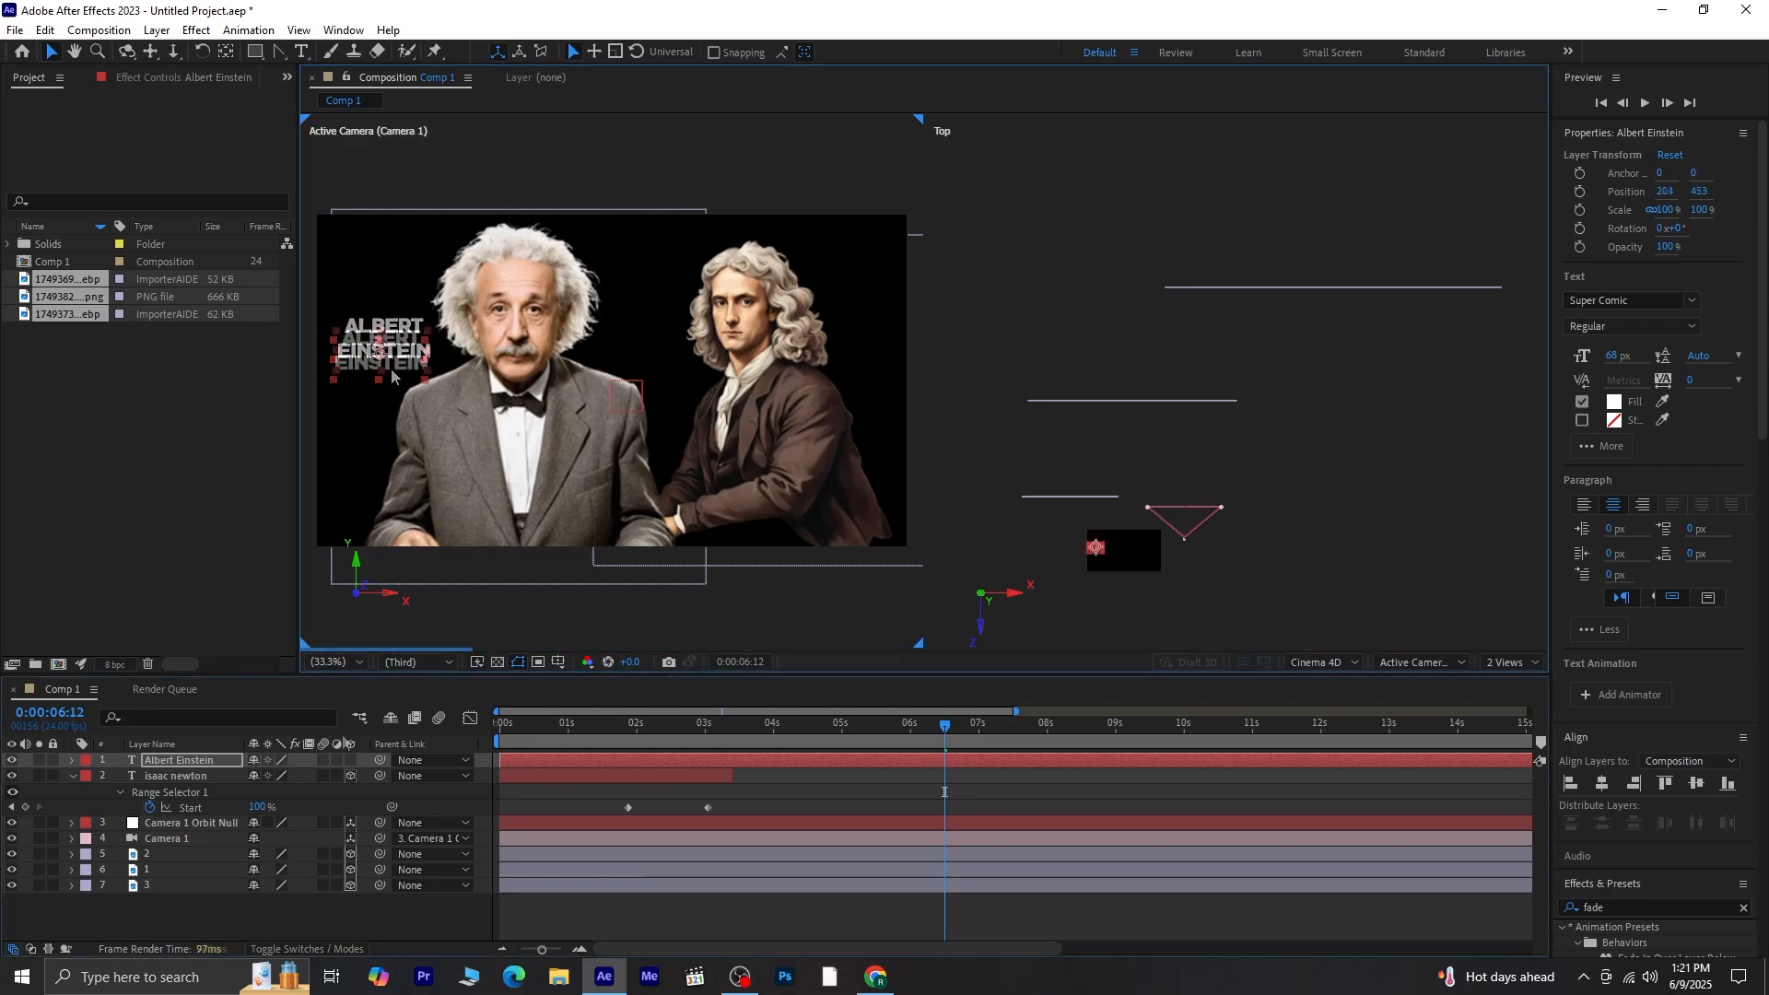
Step: Make the Albert Einstein title 3D, centre it in the camera view, and move it beside the portrait at about X 1779, Y 405
left_click(350, 760)
left_click(354, 759)
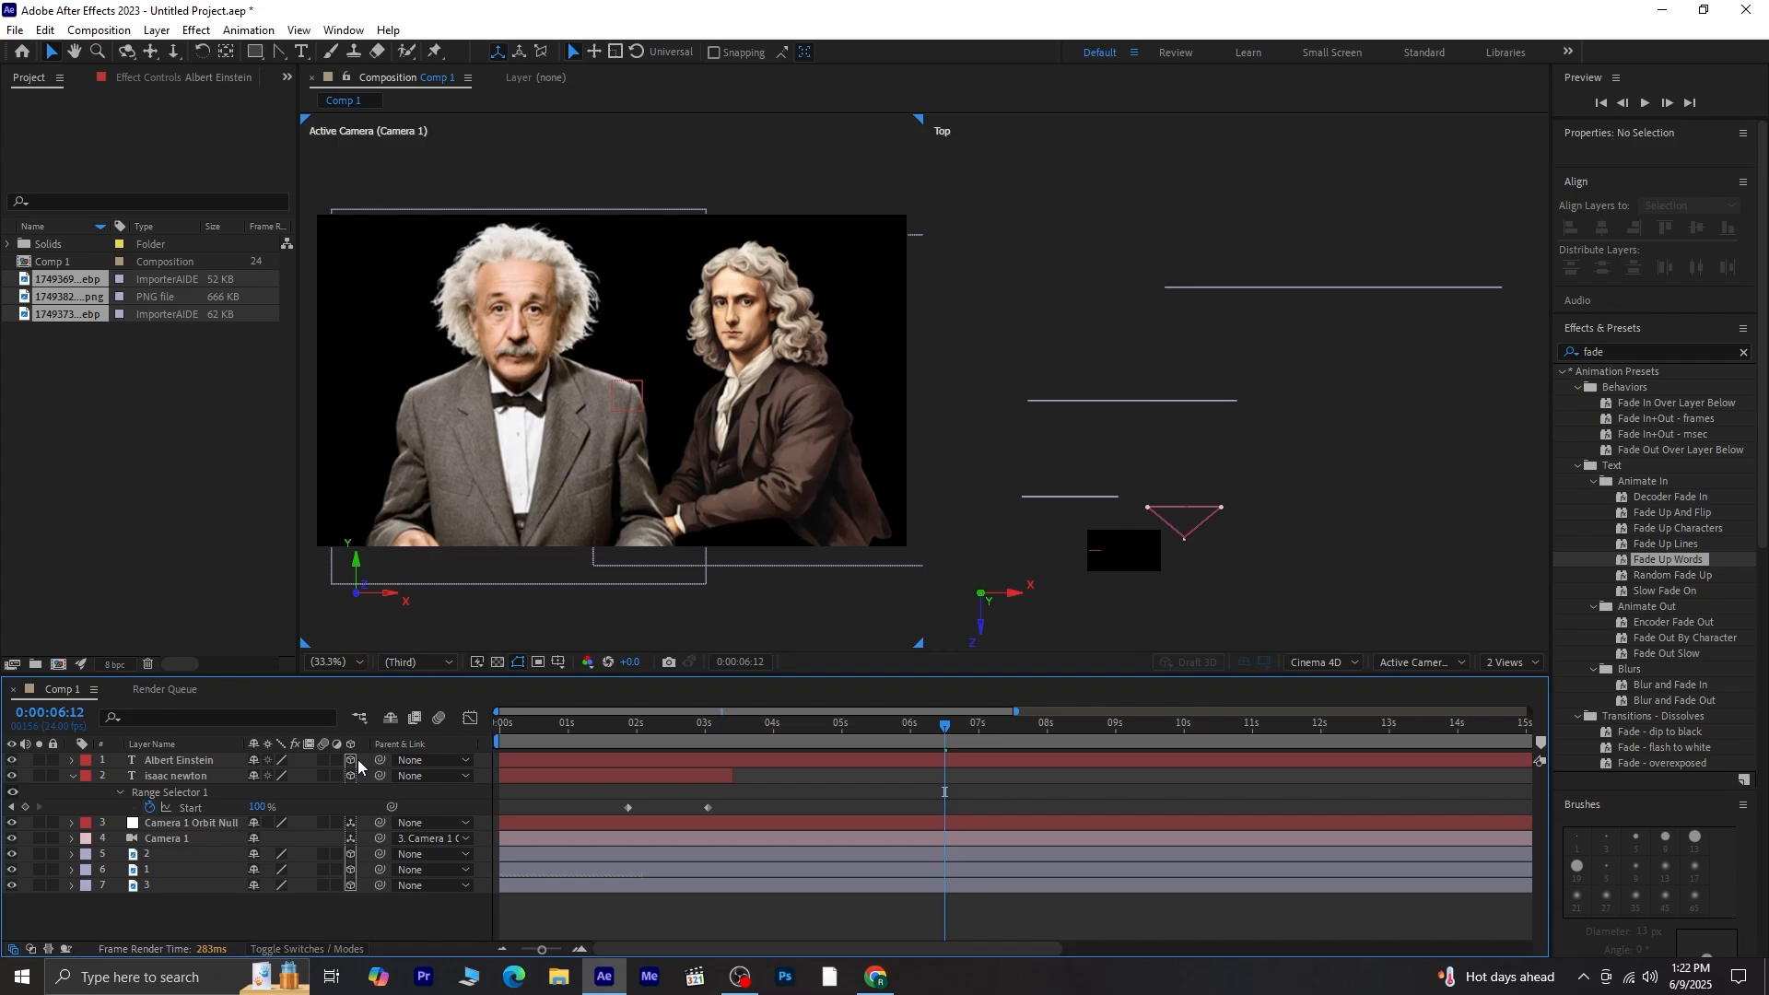
left_click(218, 758)
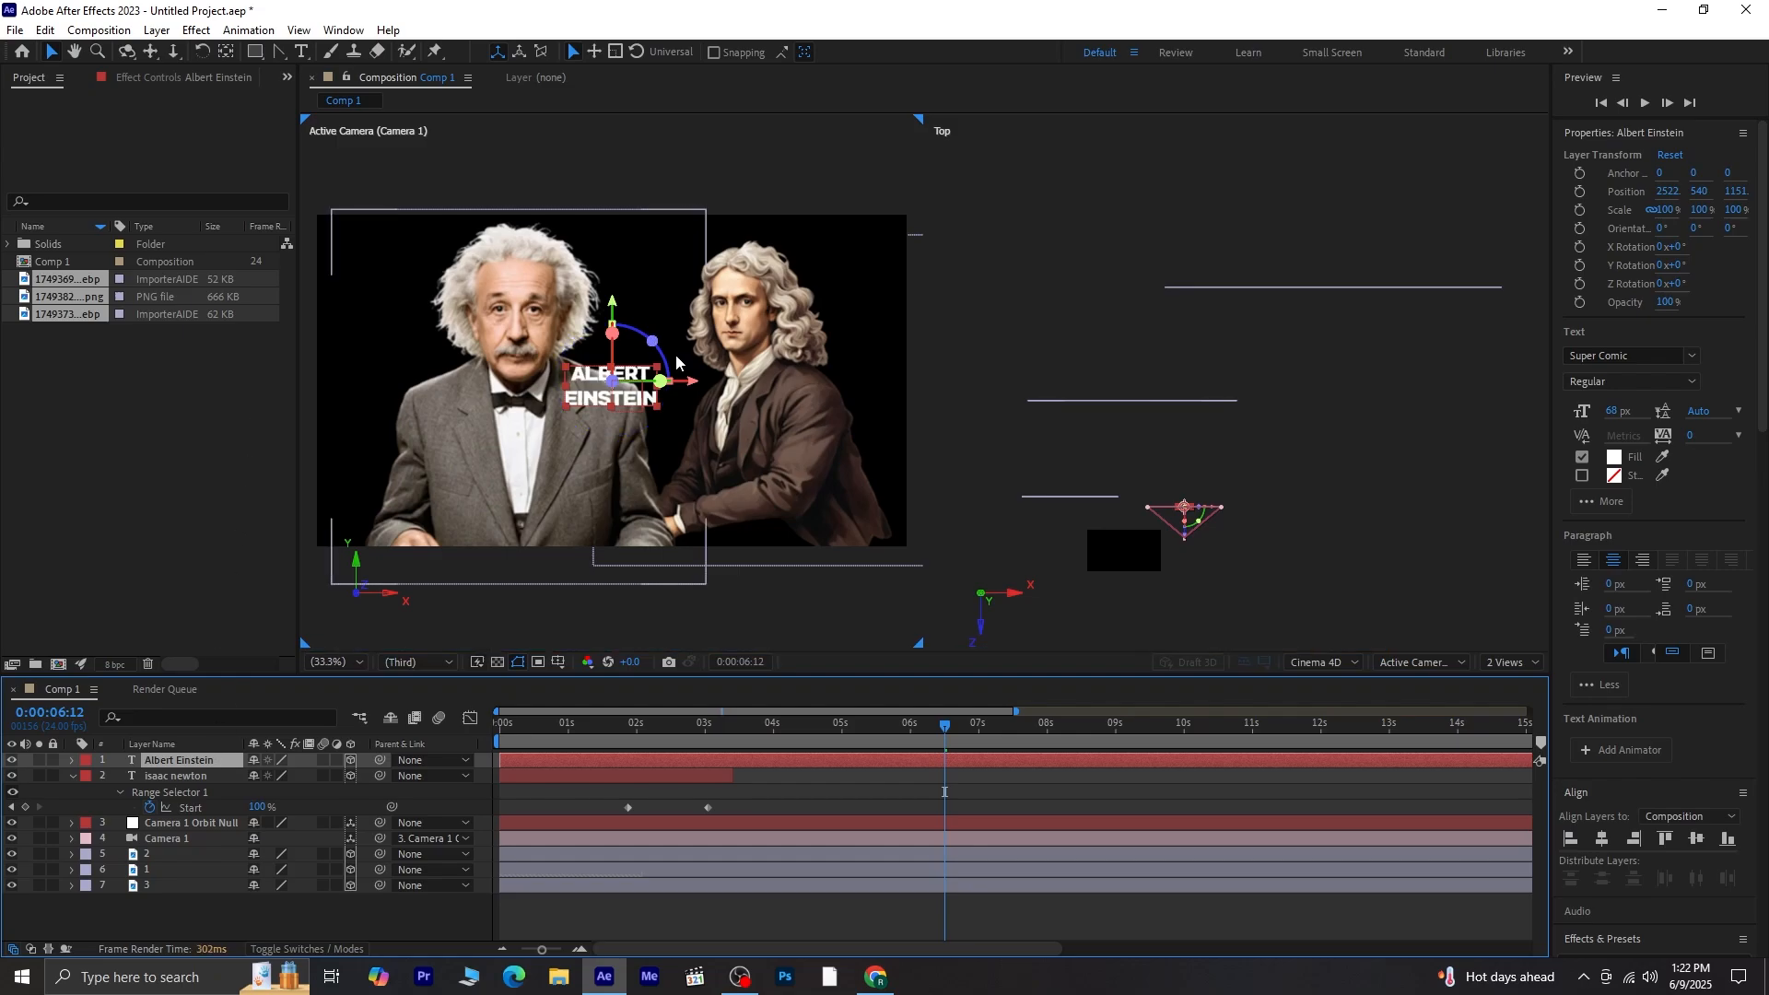
left_click_drag(694, 385, 449, 385)
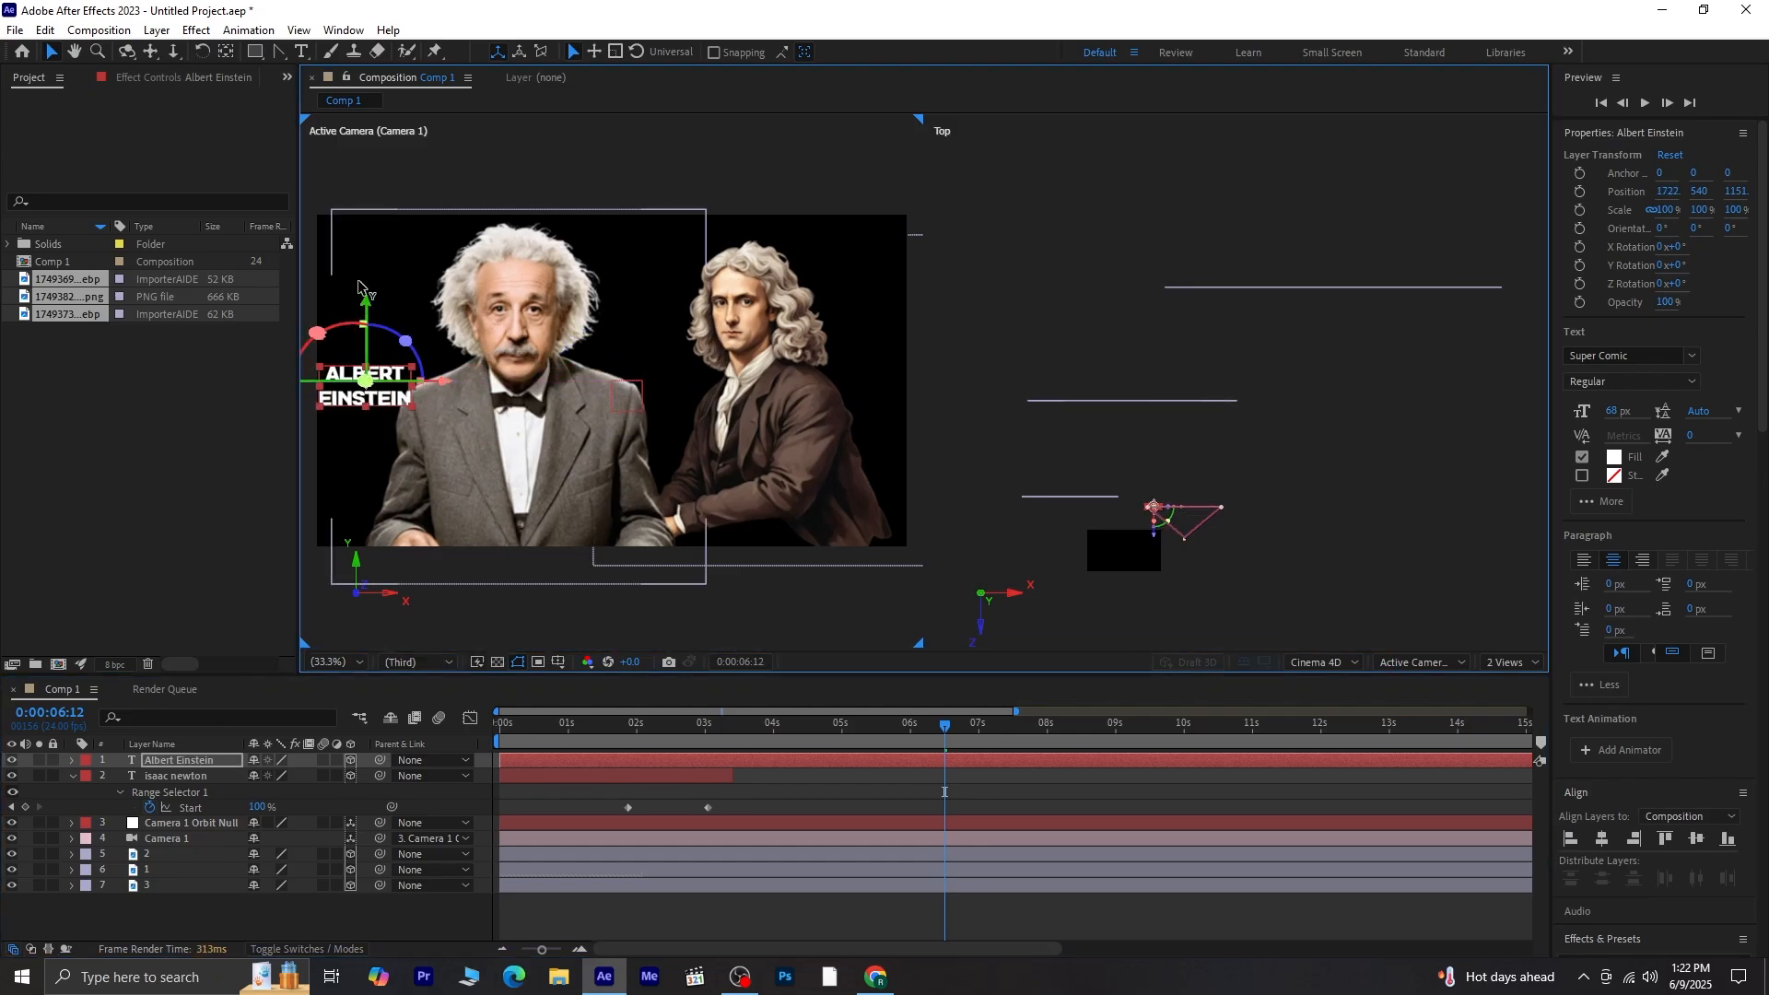
left_click_drag(359, 299, 383, 267)
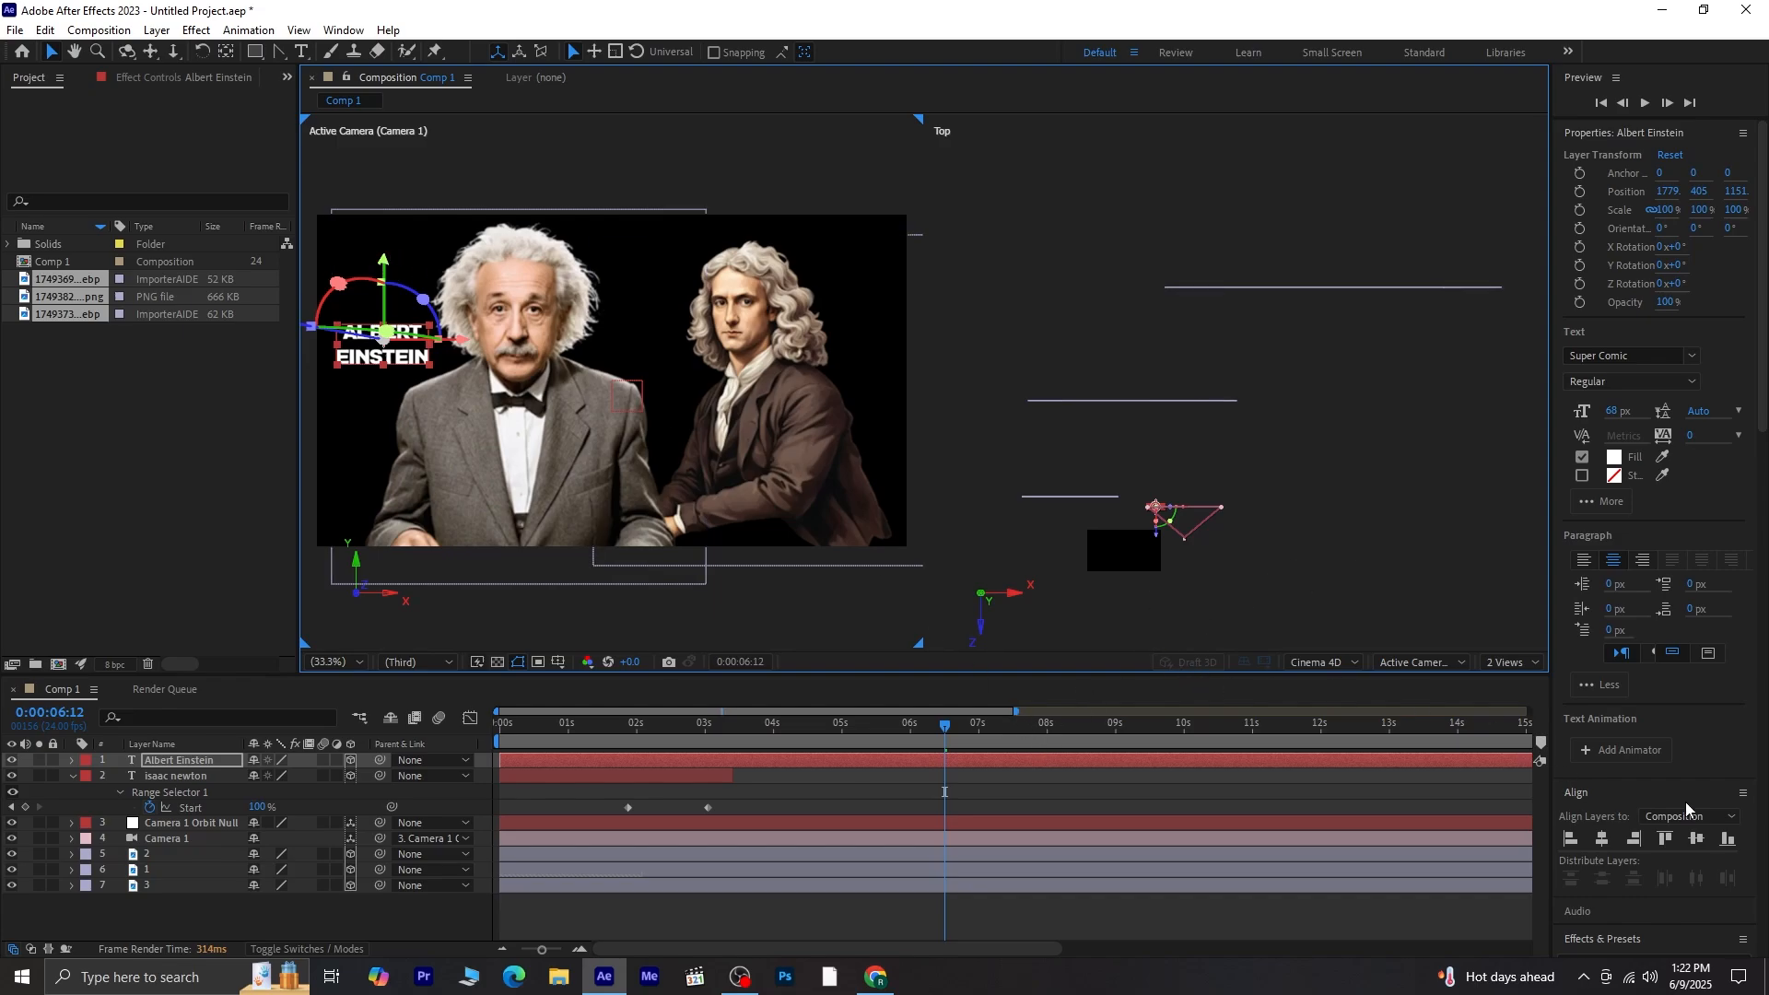
Step: Apply the Fade Up Words preset to the Albert Einstein title and scrub through its fade to 0:00:07:06
scroll(1684, 802, "down", 4)
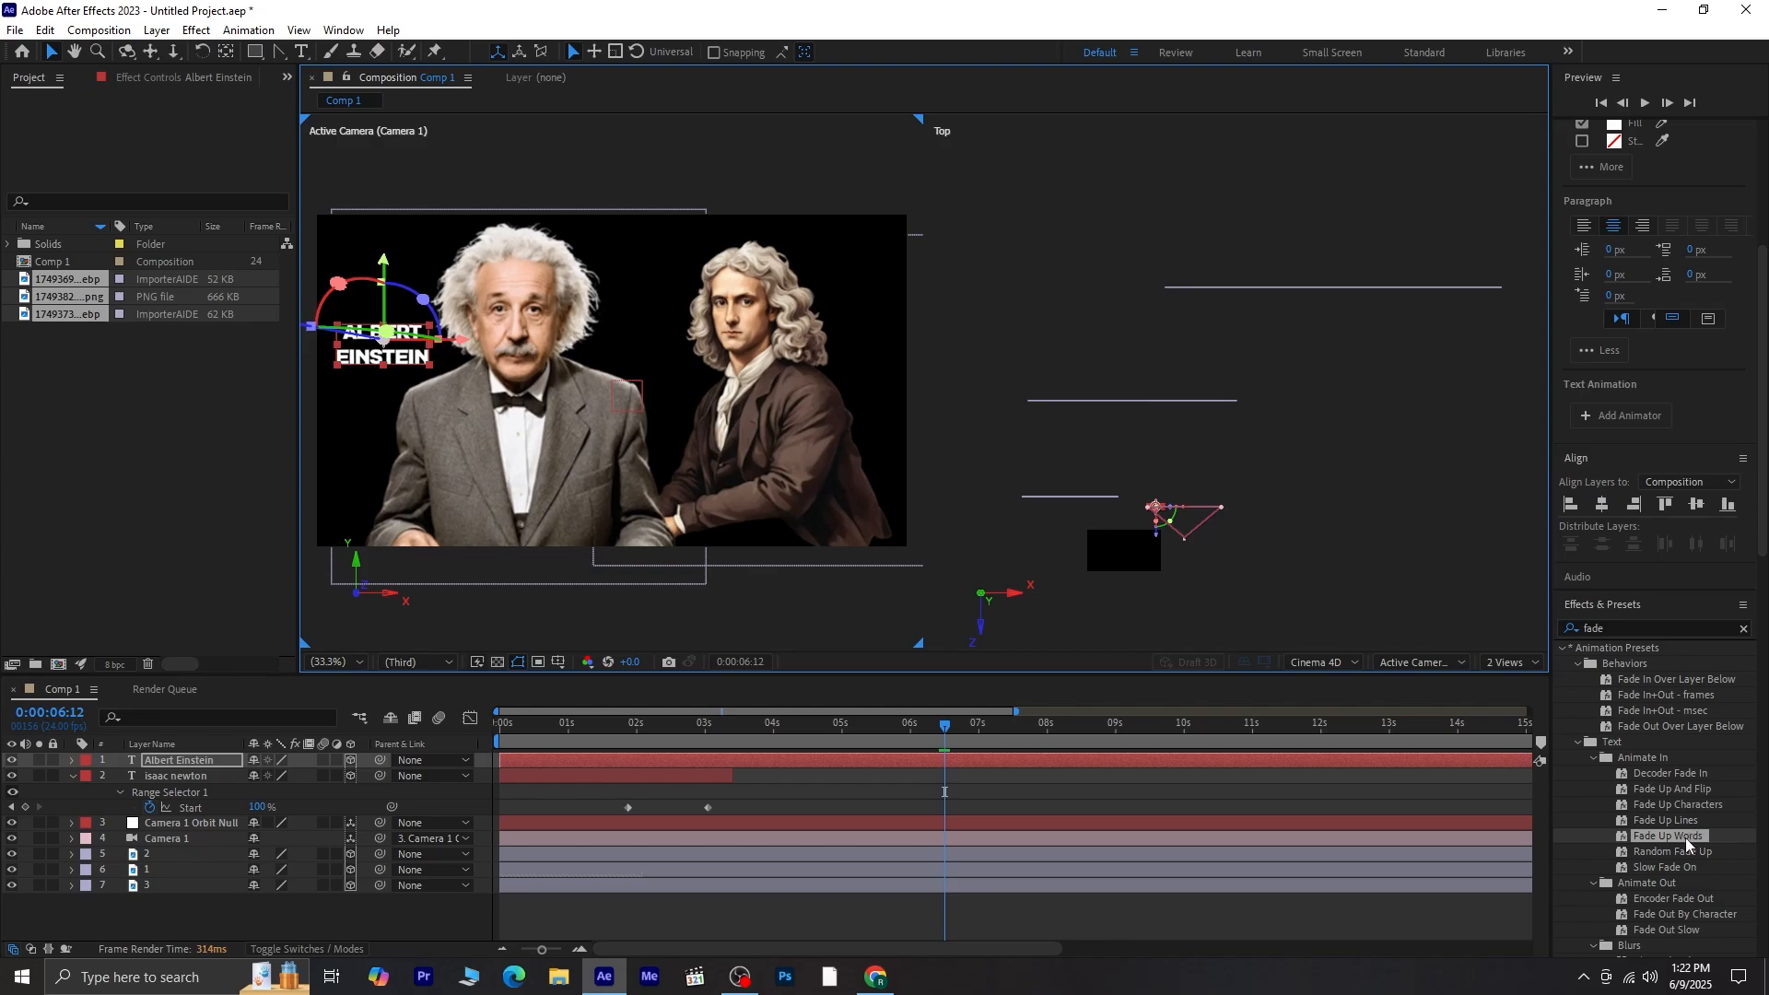
double_click(1683, 836)
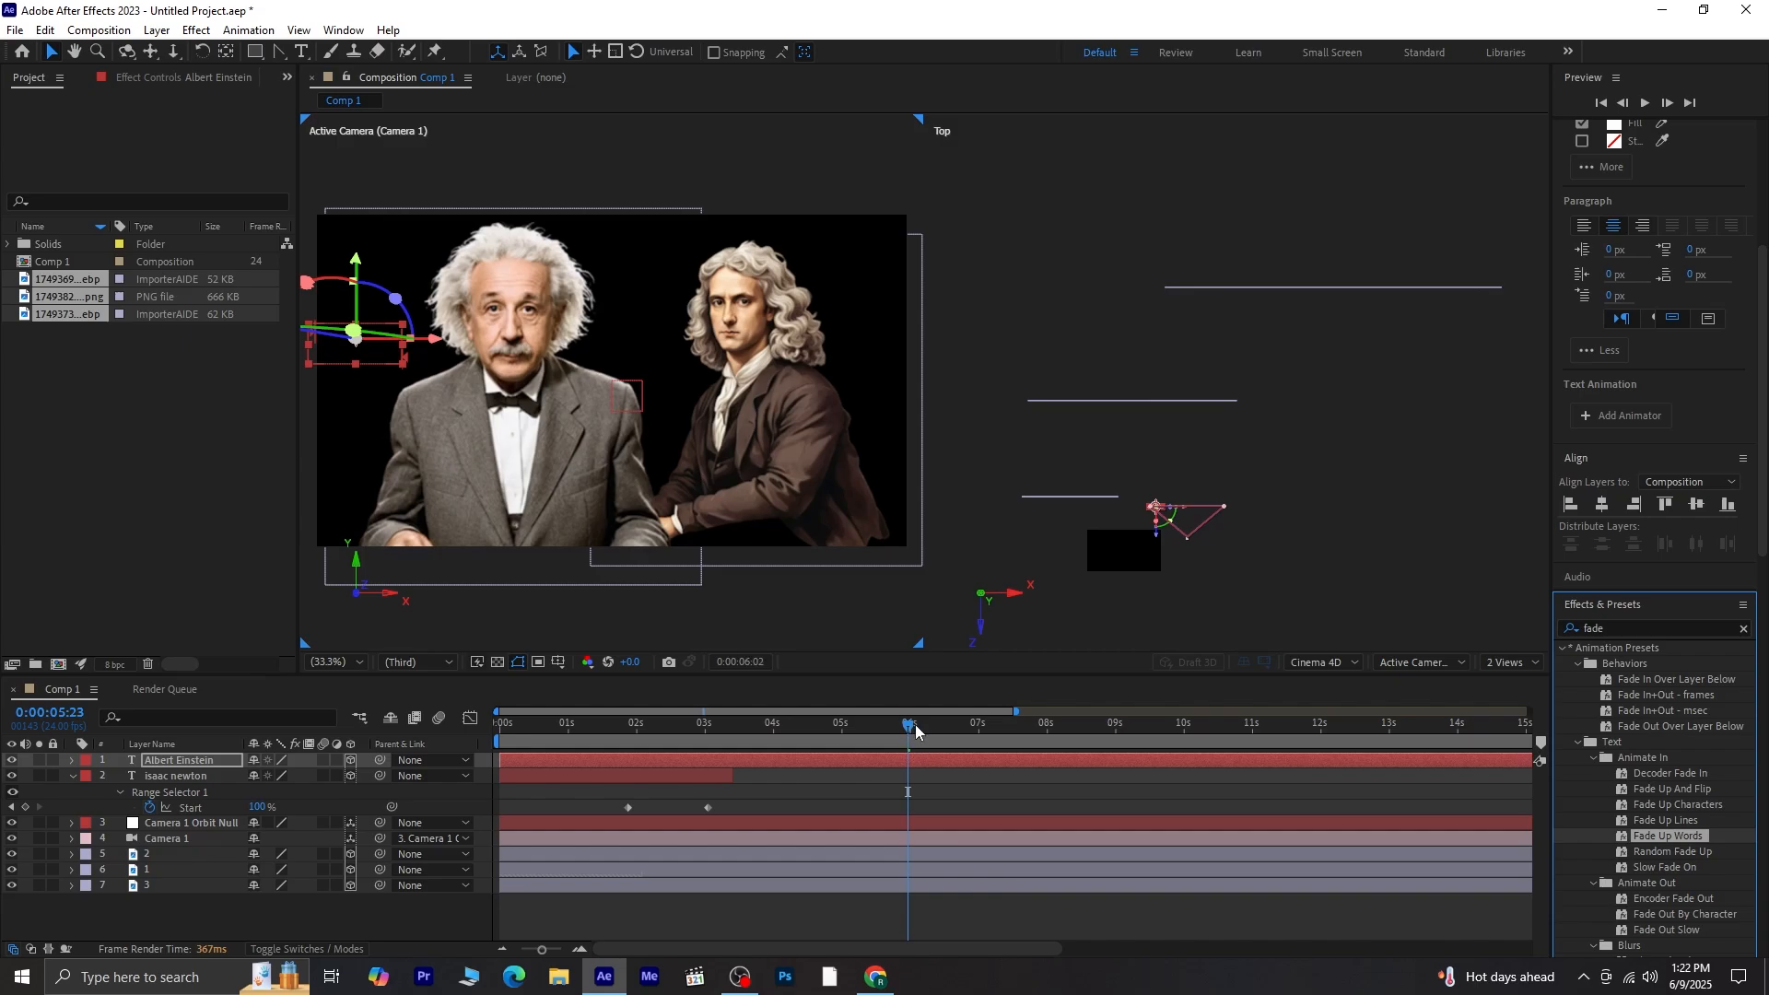
left_click_drag(916, 731, 996, 829)
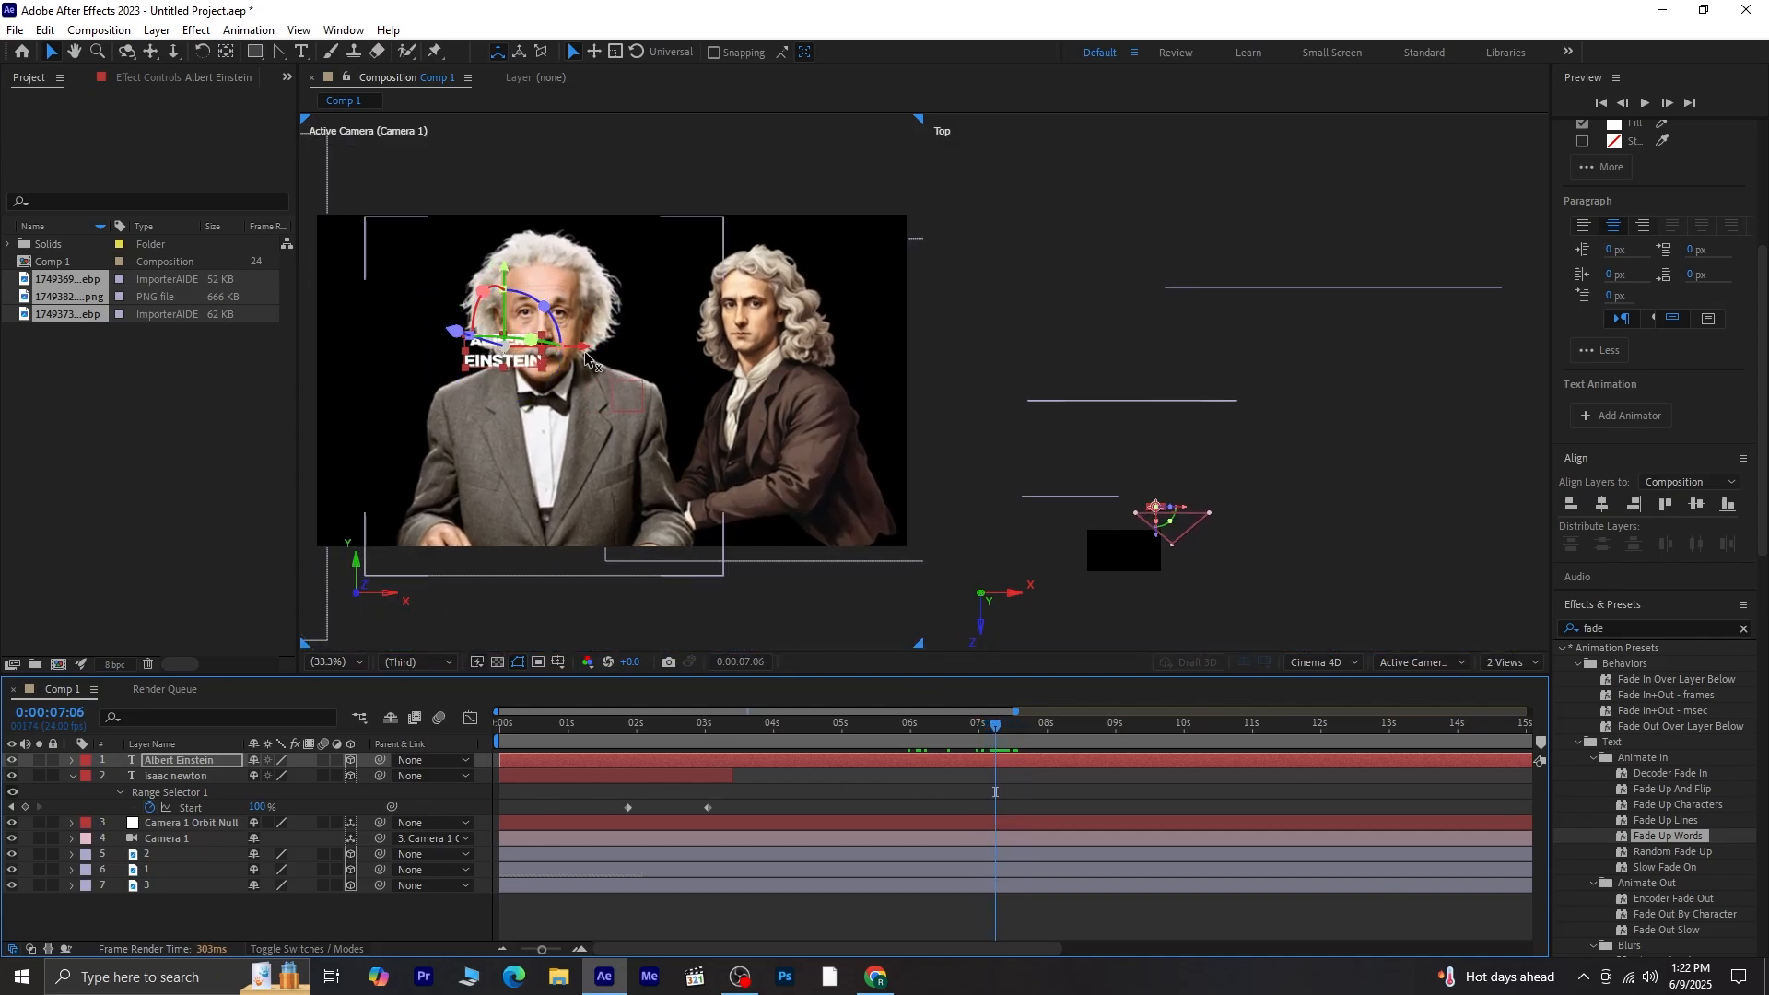
Step: At 0:00:07:06, move the Albert Einstein title clear of the portrait's face and scrub back to check its placement
left_click_drag(569, 347, 468, 369)
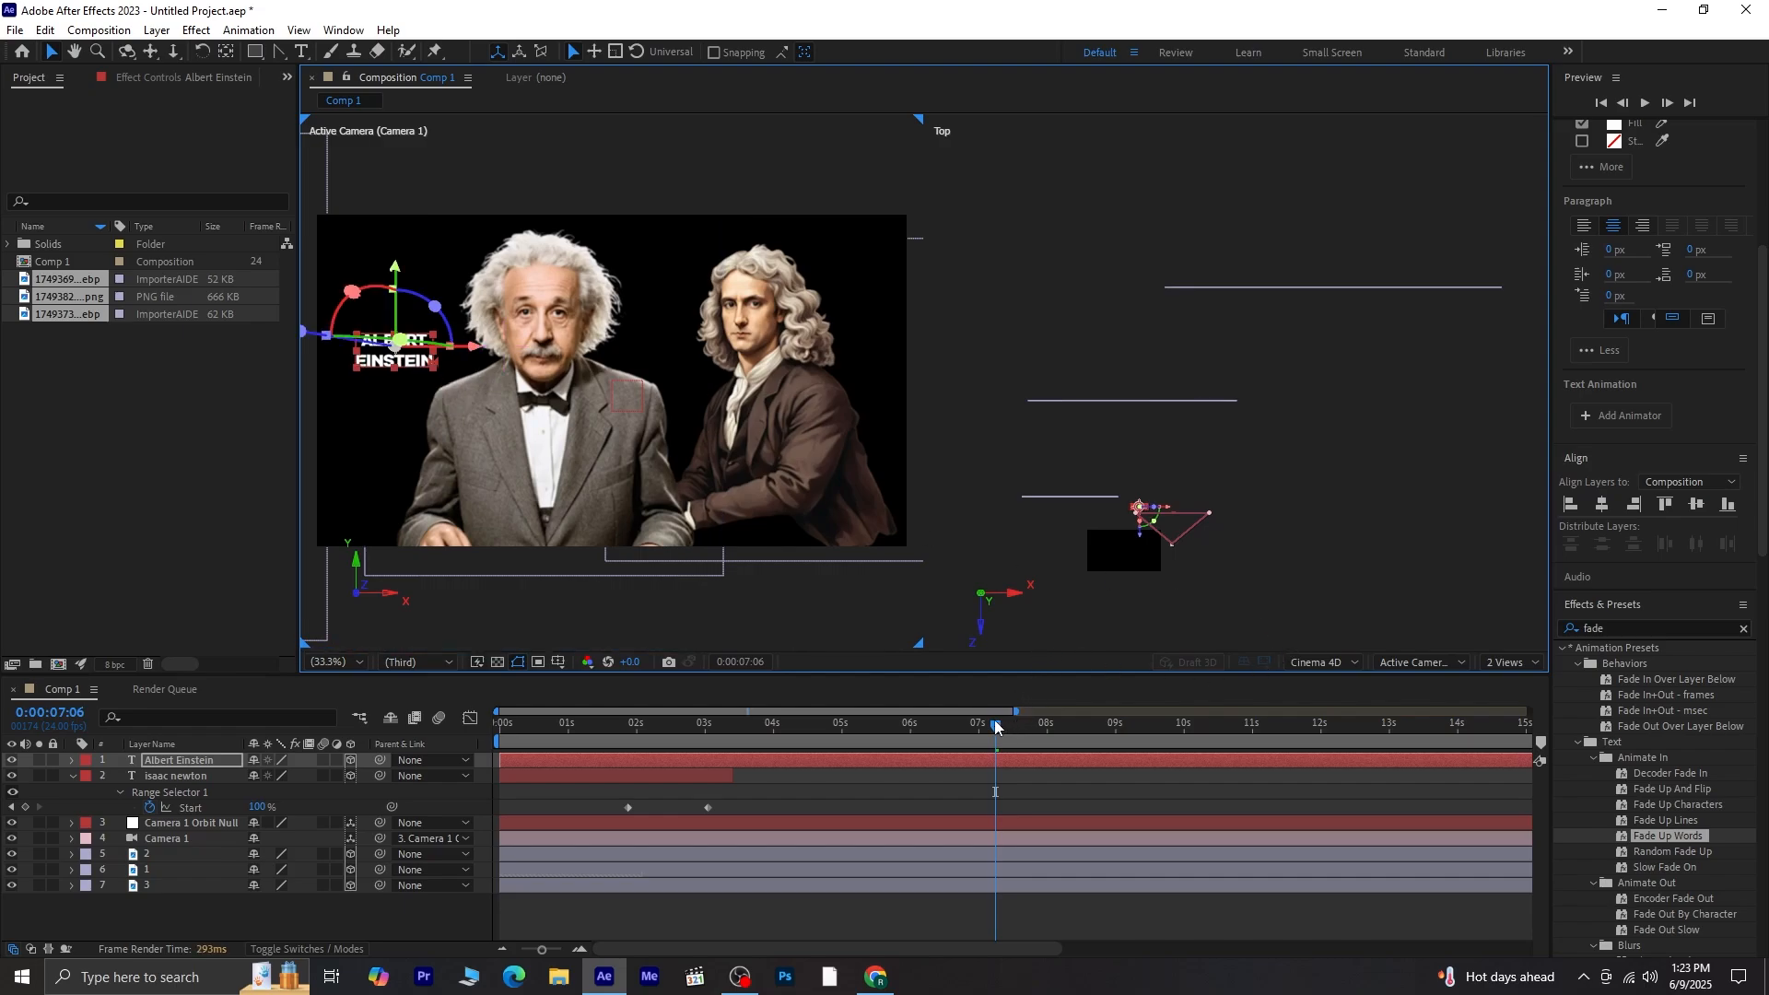
left_click_drag(996, 728, 960, 730)
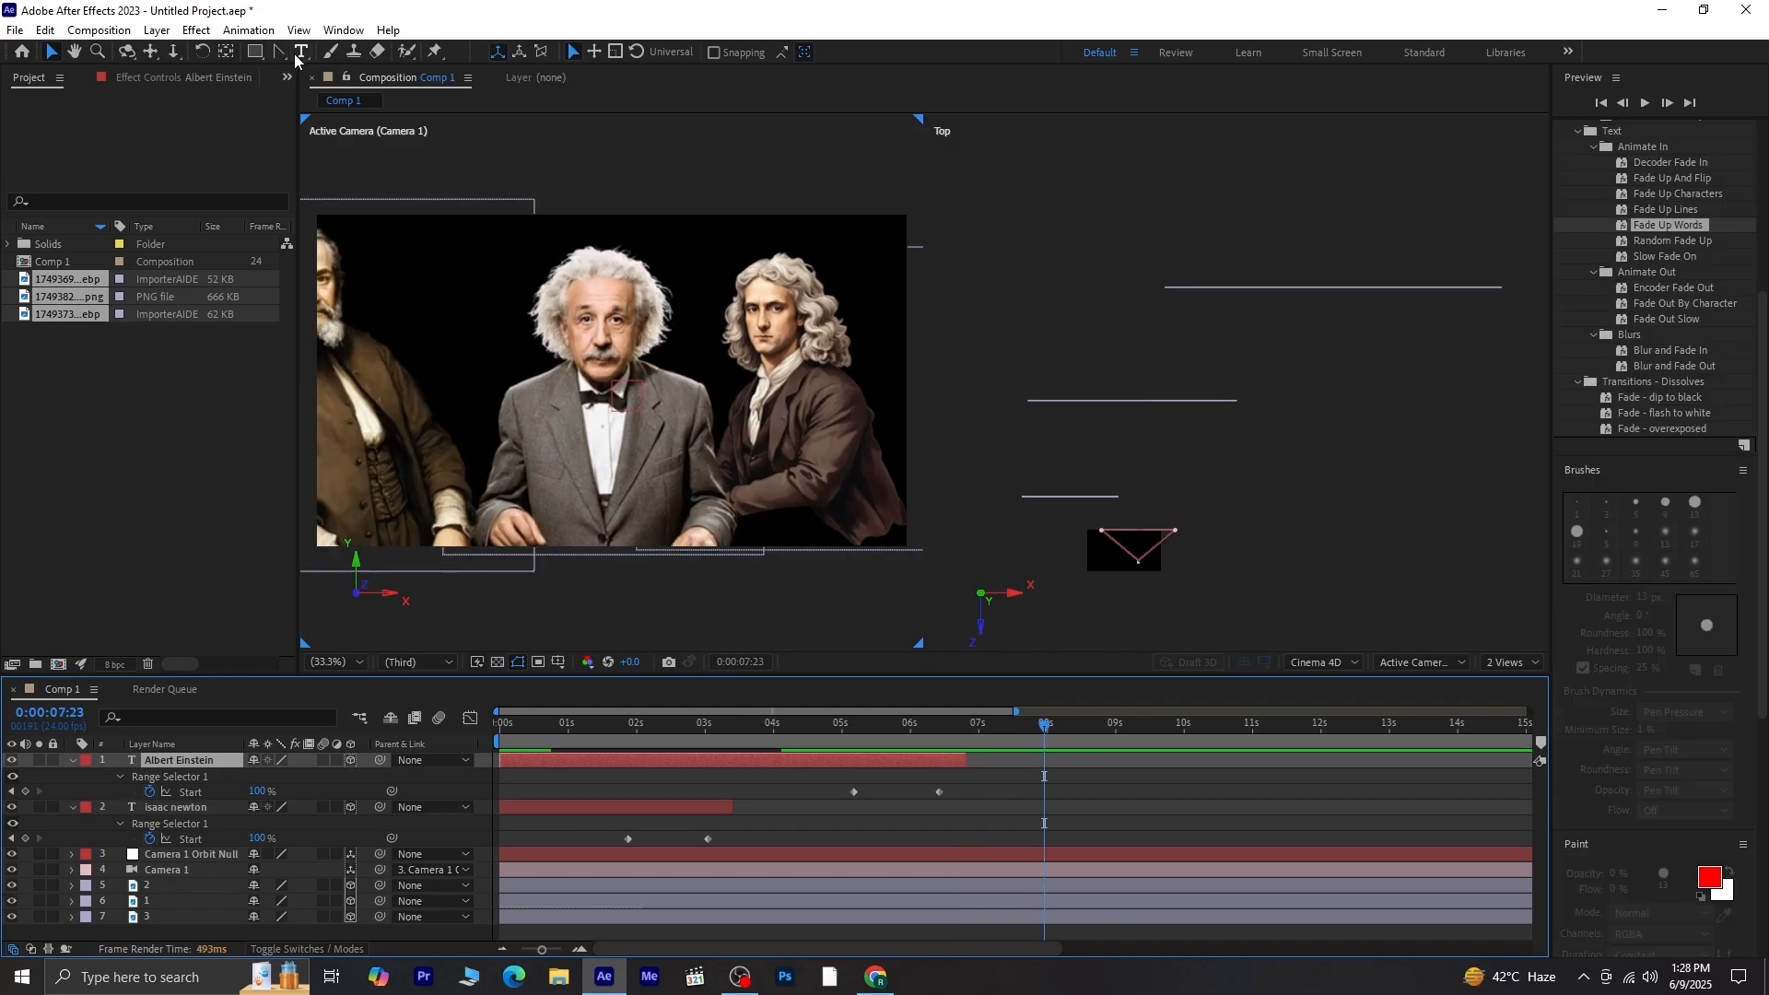
Step: At 0:00:07:23, add a two-line title reading Galileo Galilei near the third portrait and make its layer 3D
left_click(298, 54)
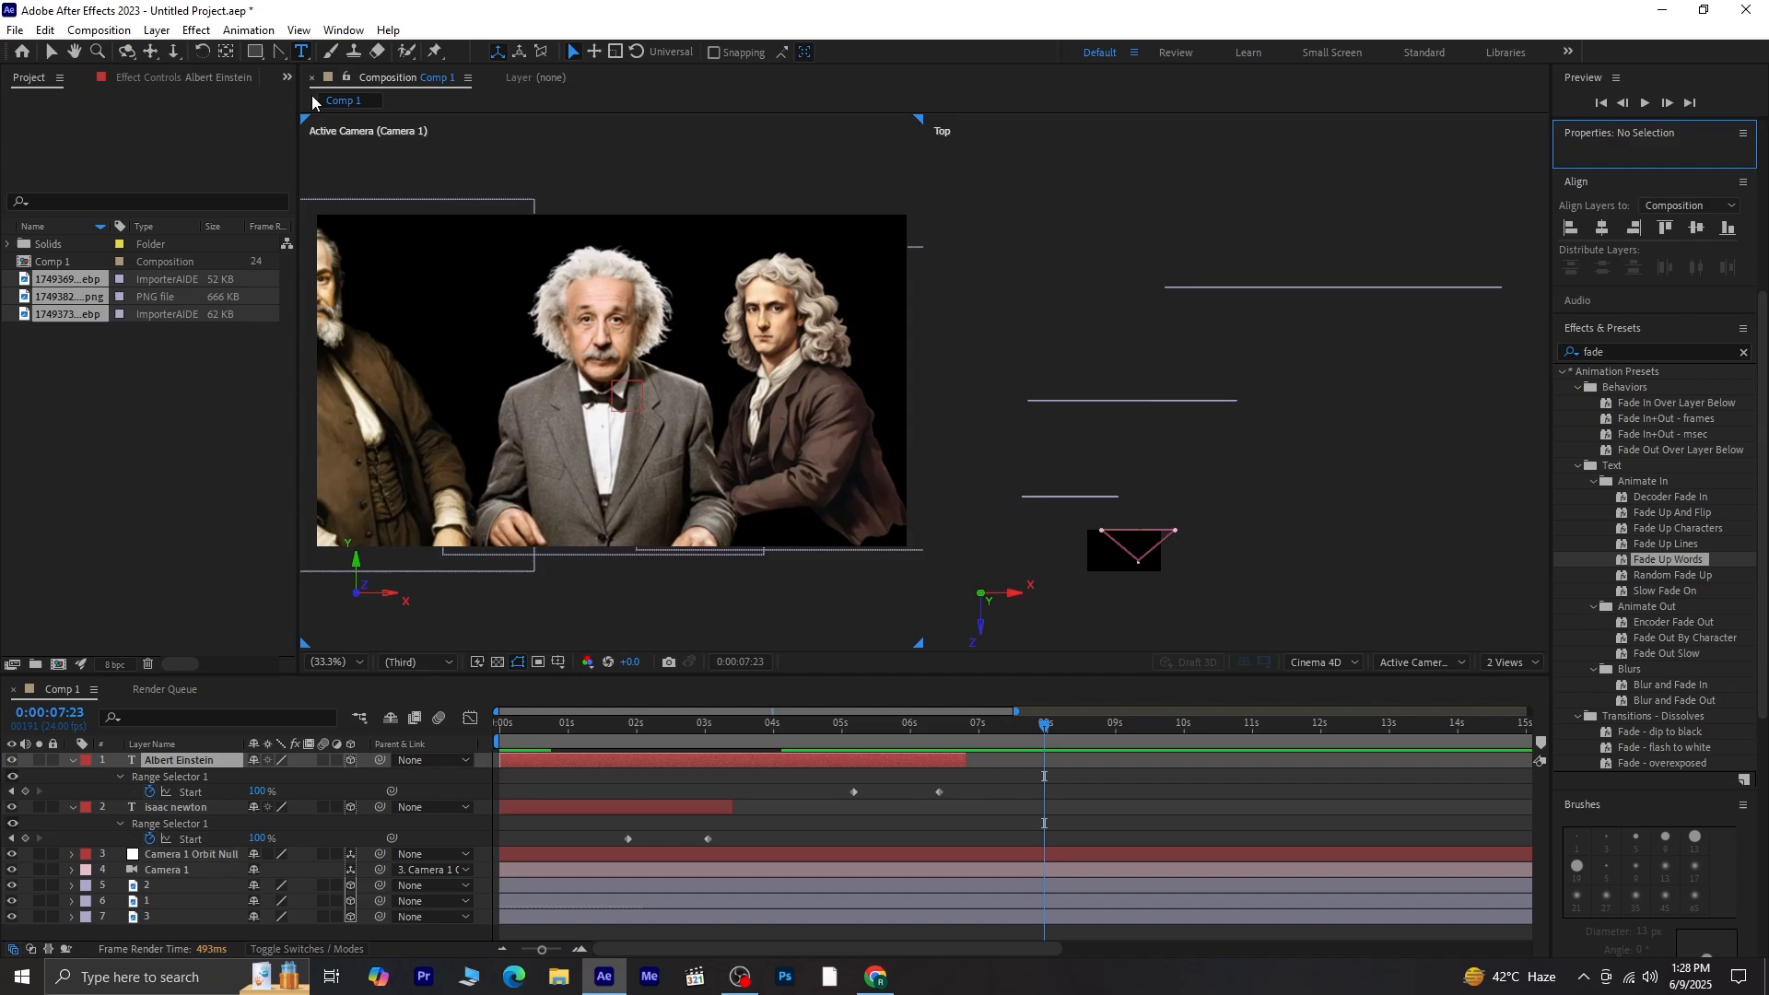
left_click(402, 276)
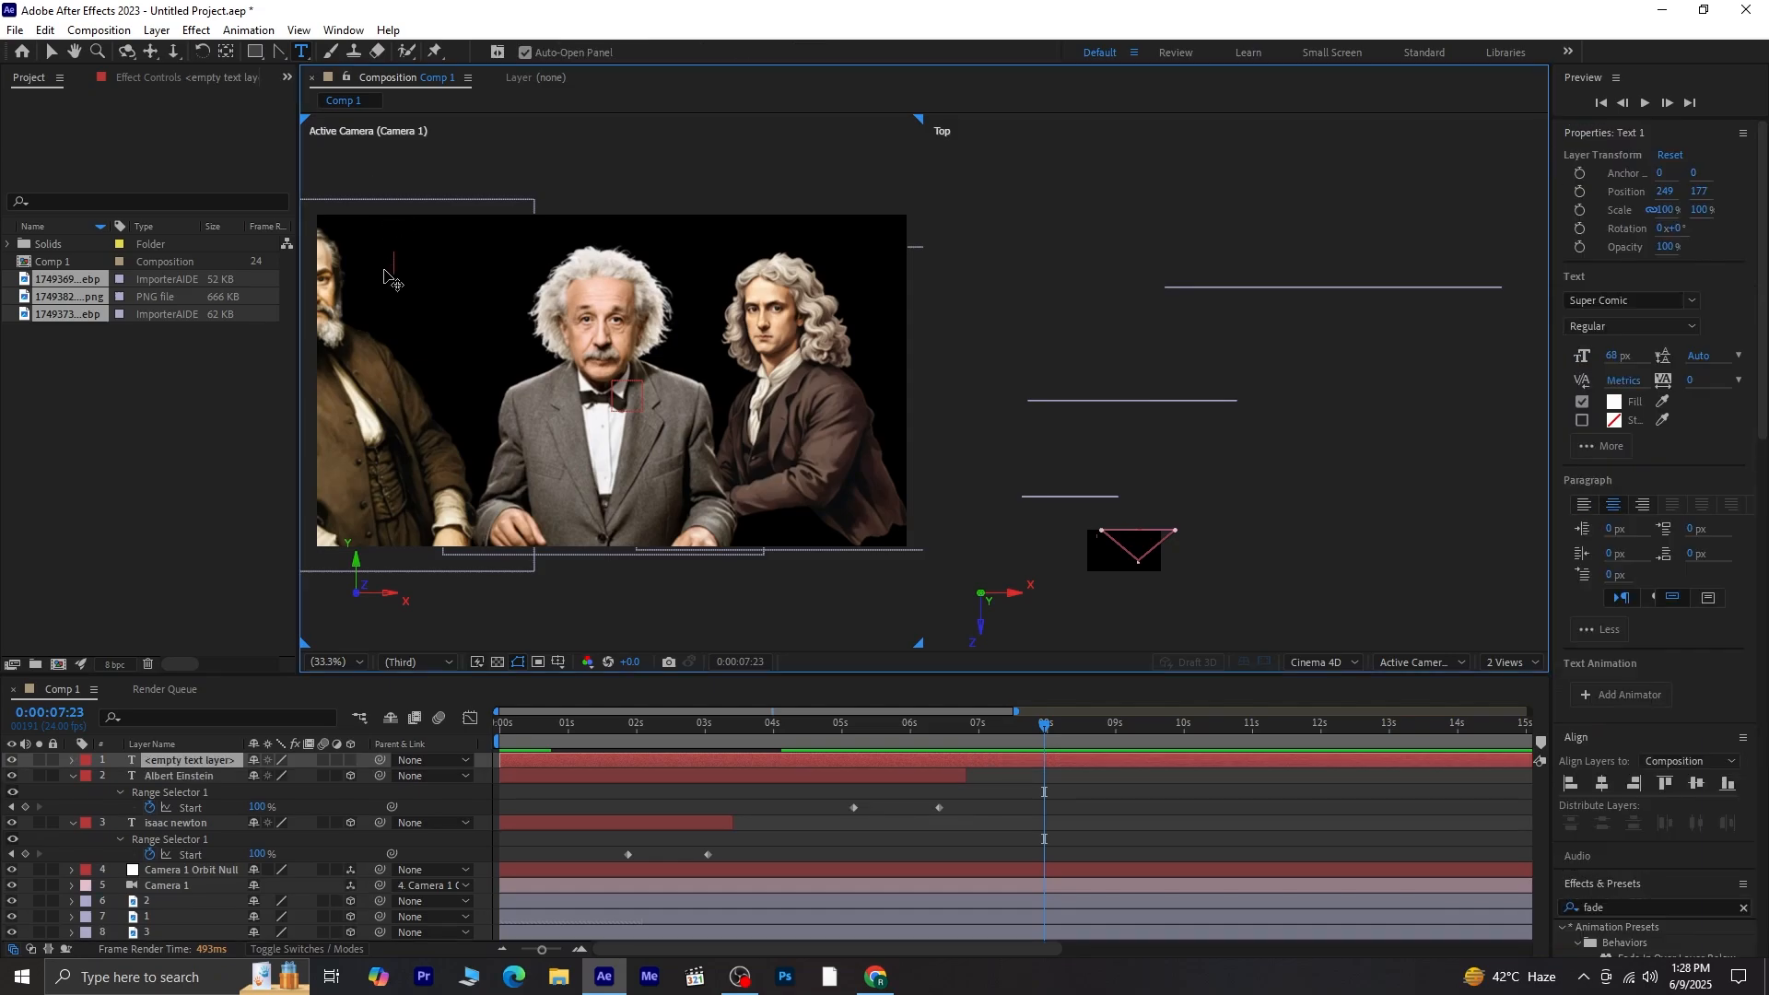
type("Galileo Galilei")
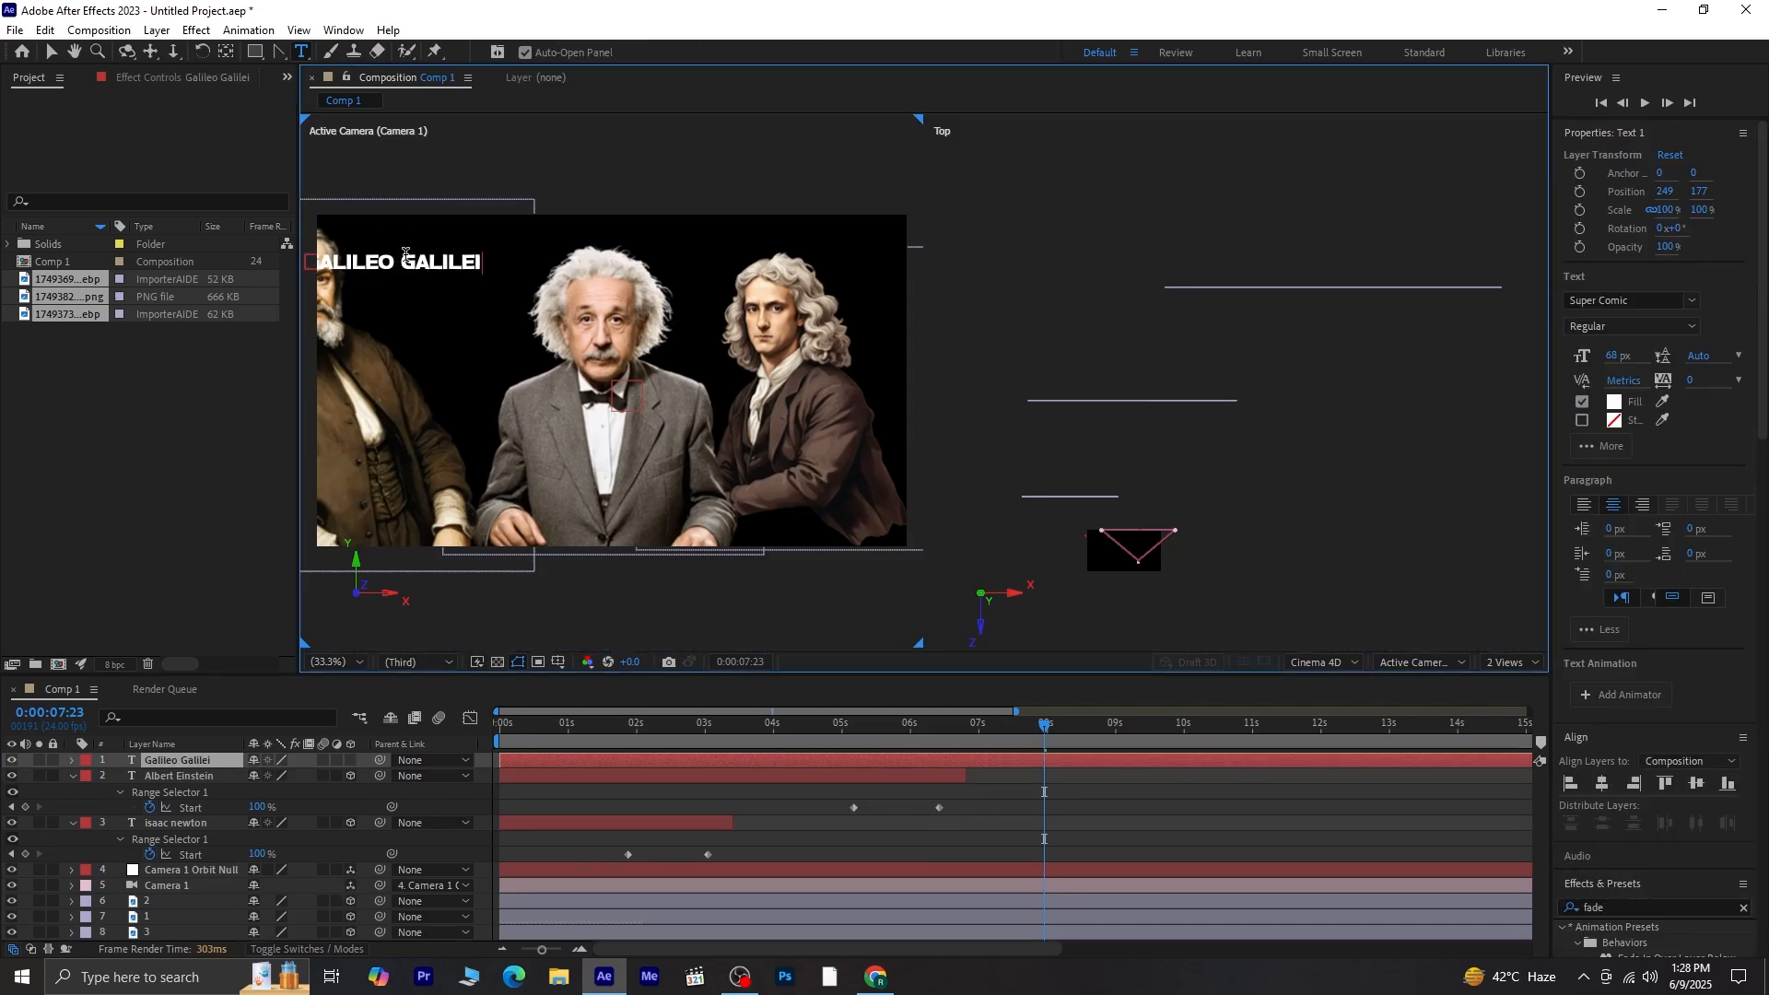
key("BackSpace")
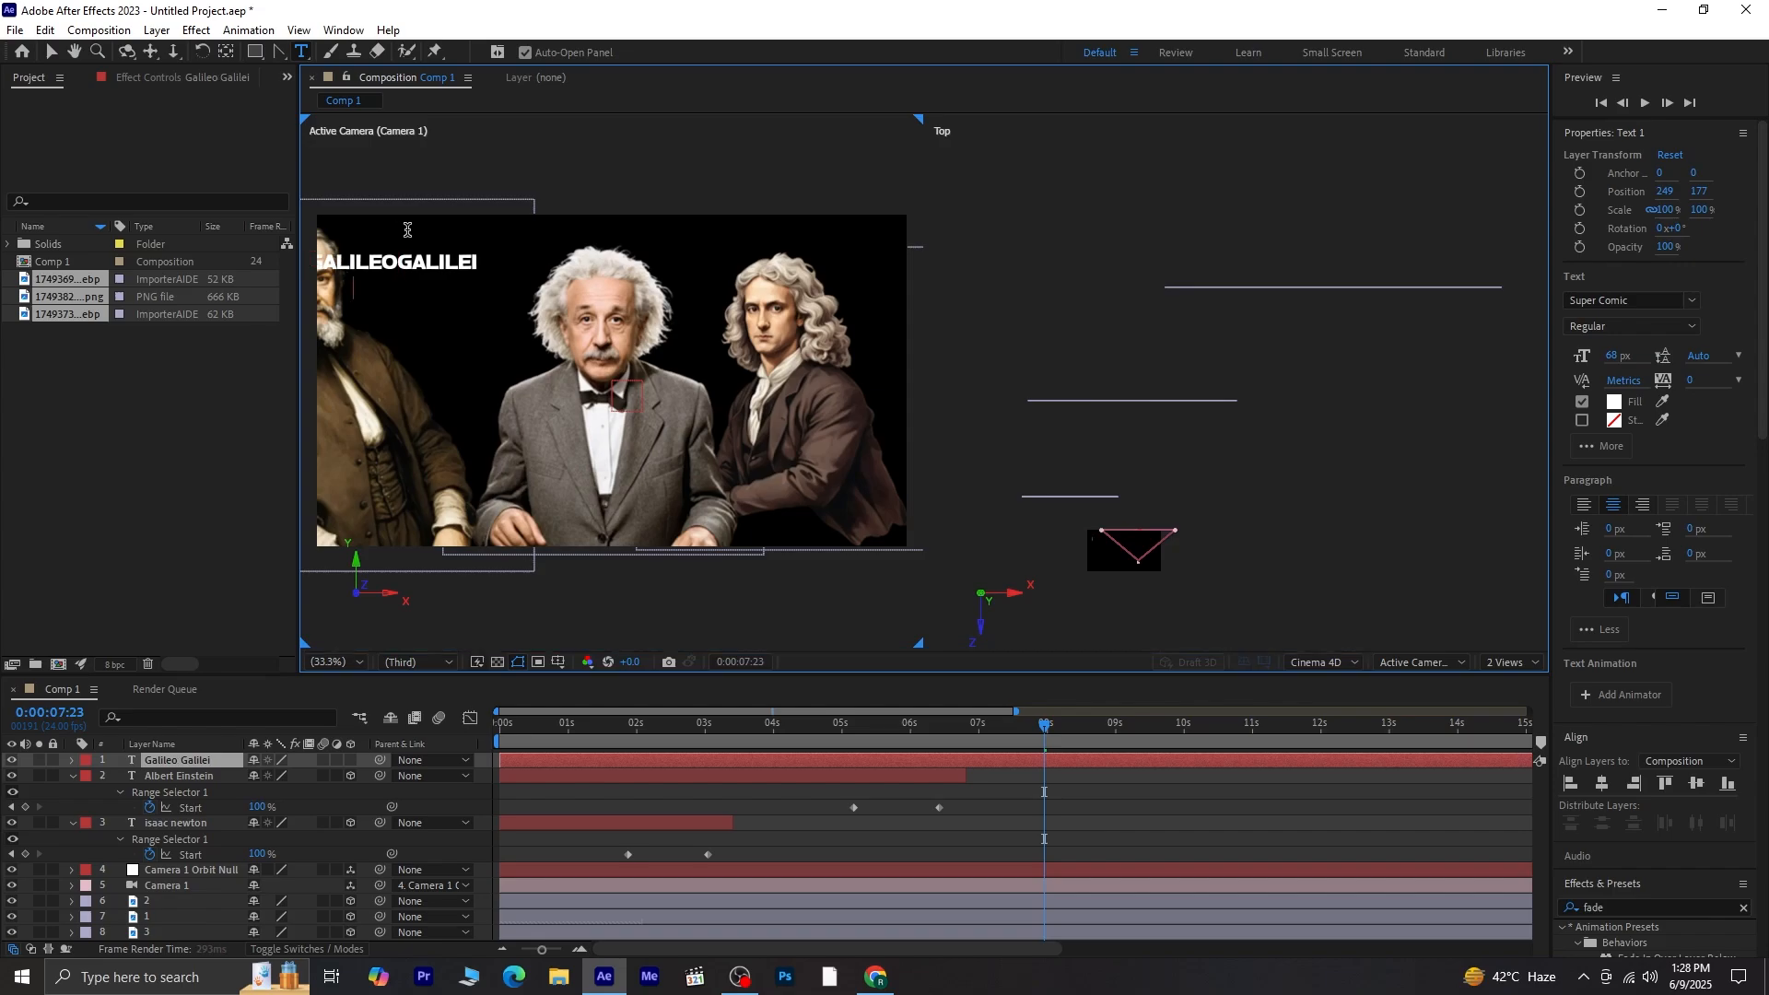
key("Return")
left_click(52, 54)
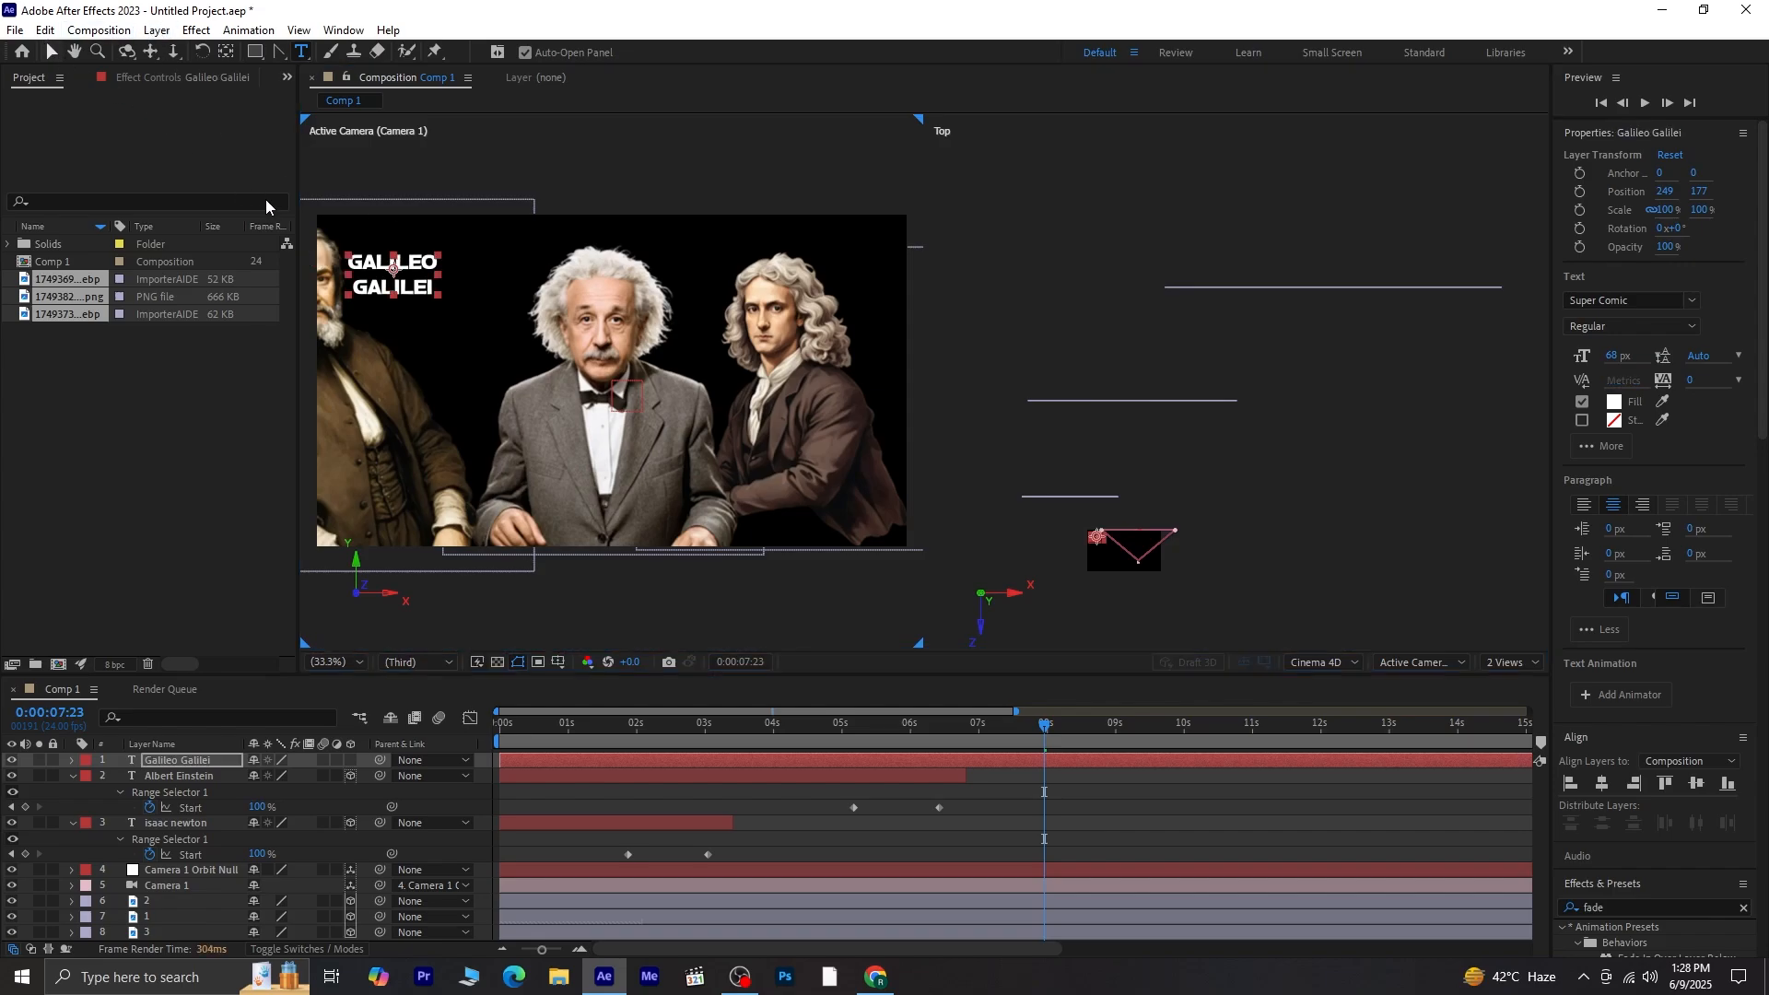
left_click(352, 759)
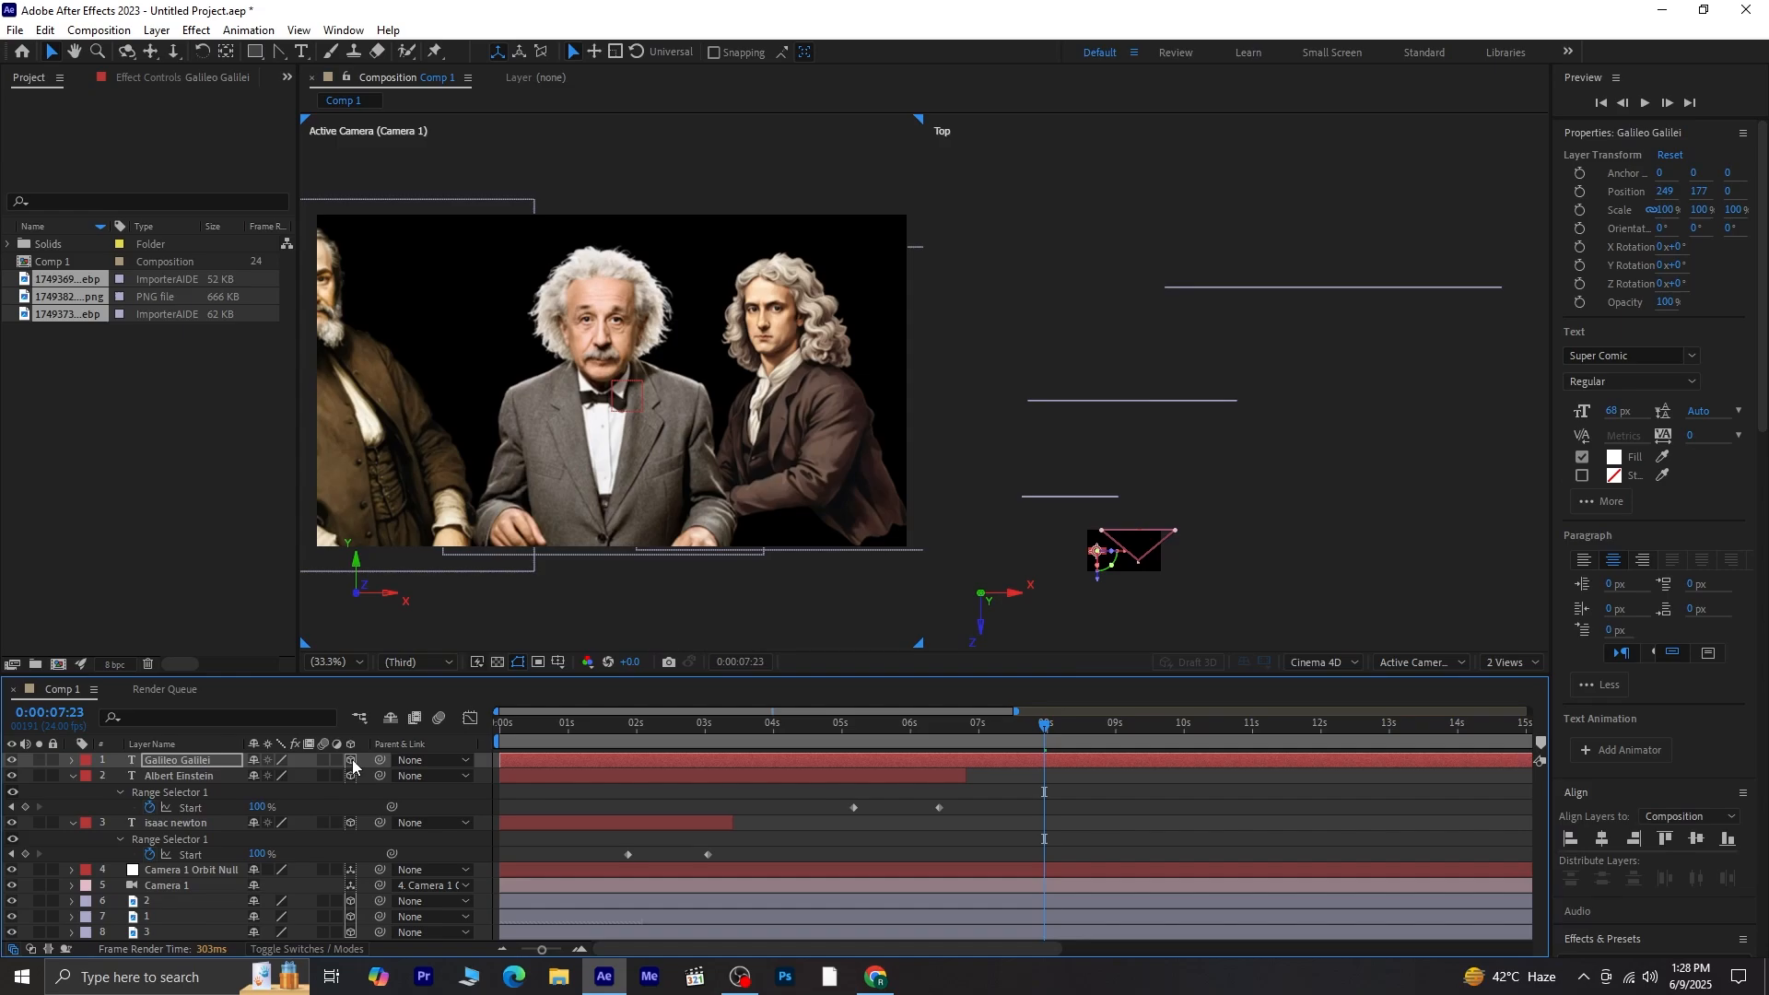
Step: Centre the Galileo Galilei title in the camera view and move it beside the portrait at about X 823, Y 363
left_click(351, 759)
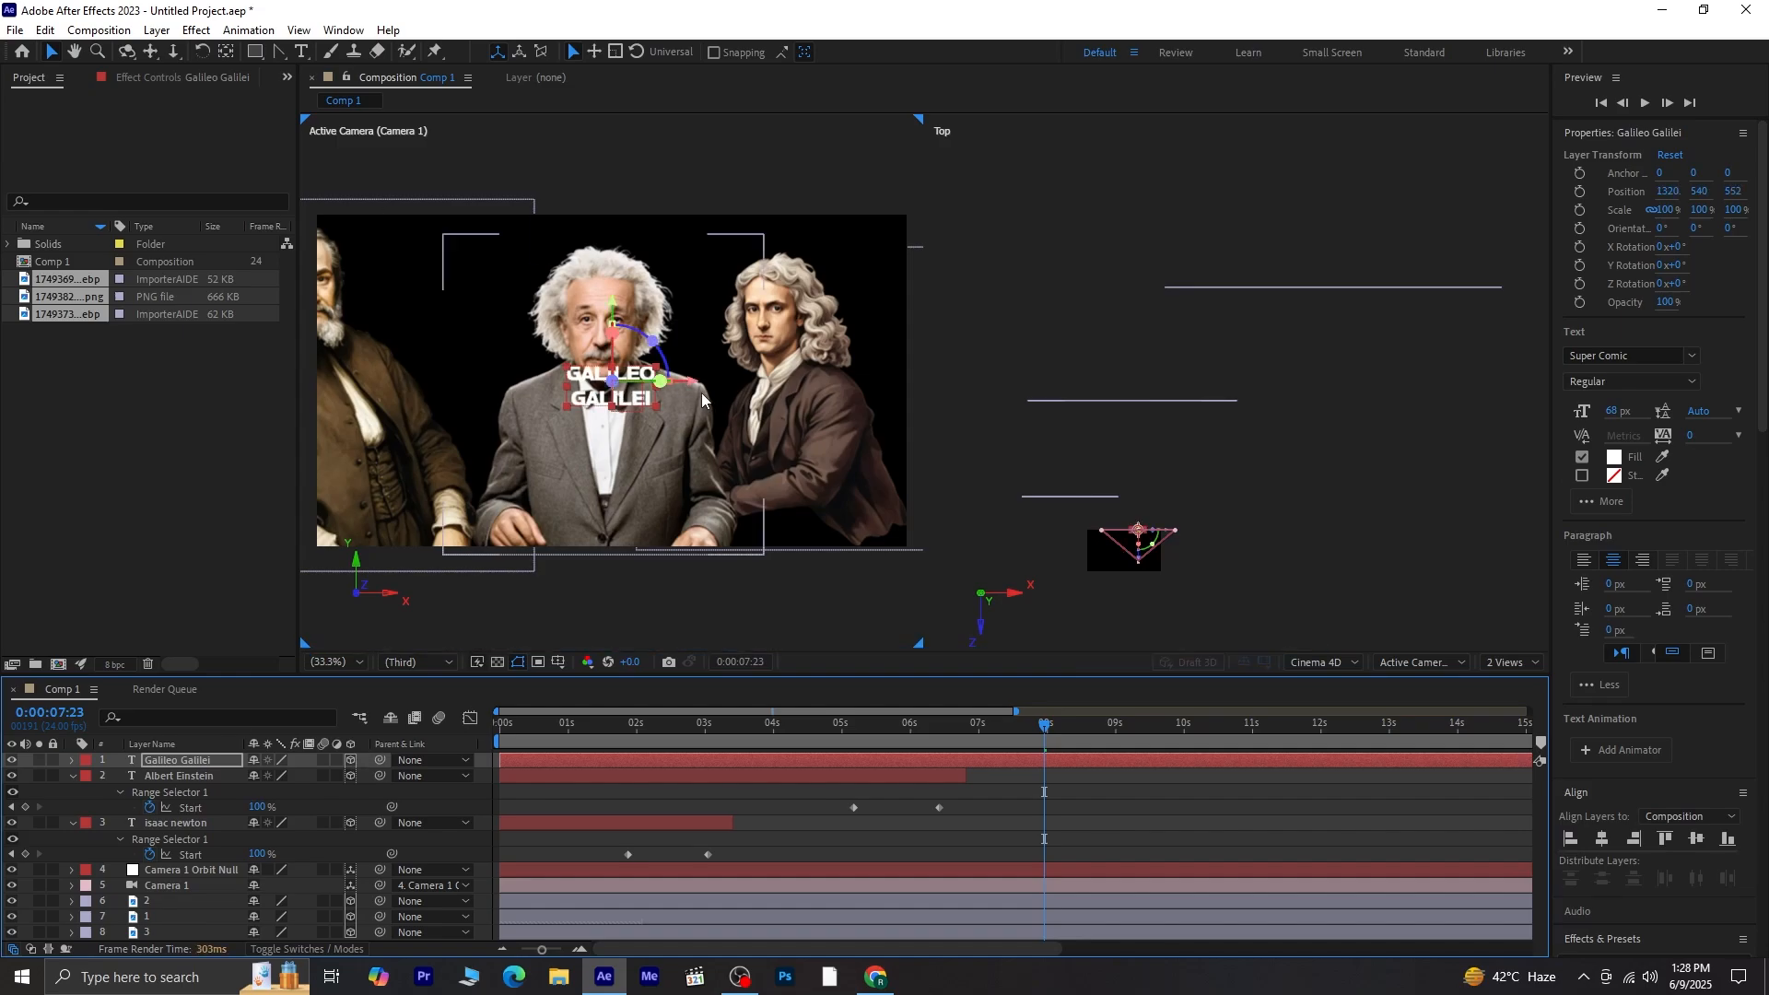
left_click(583, 378)
left_click_drag(583, 378, 435, 371)
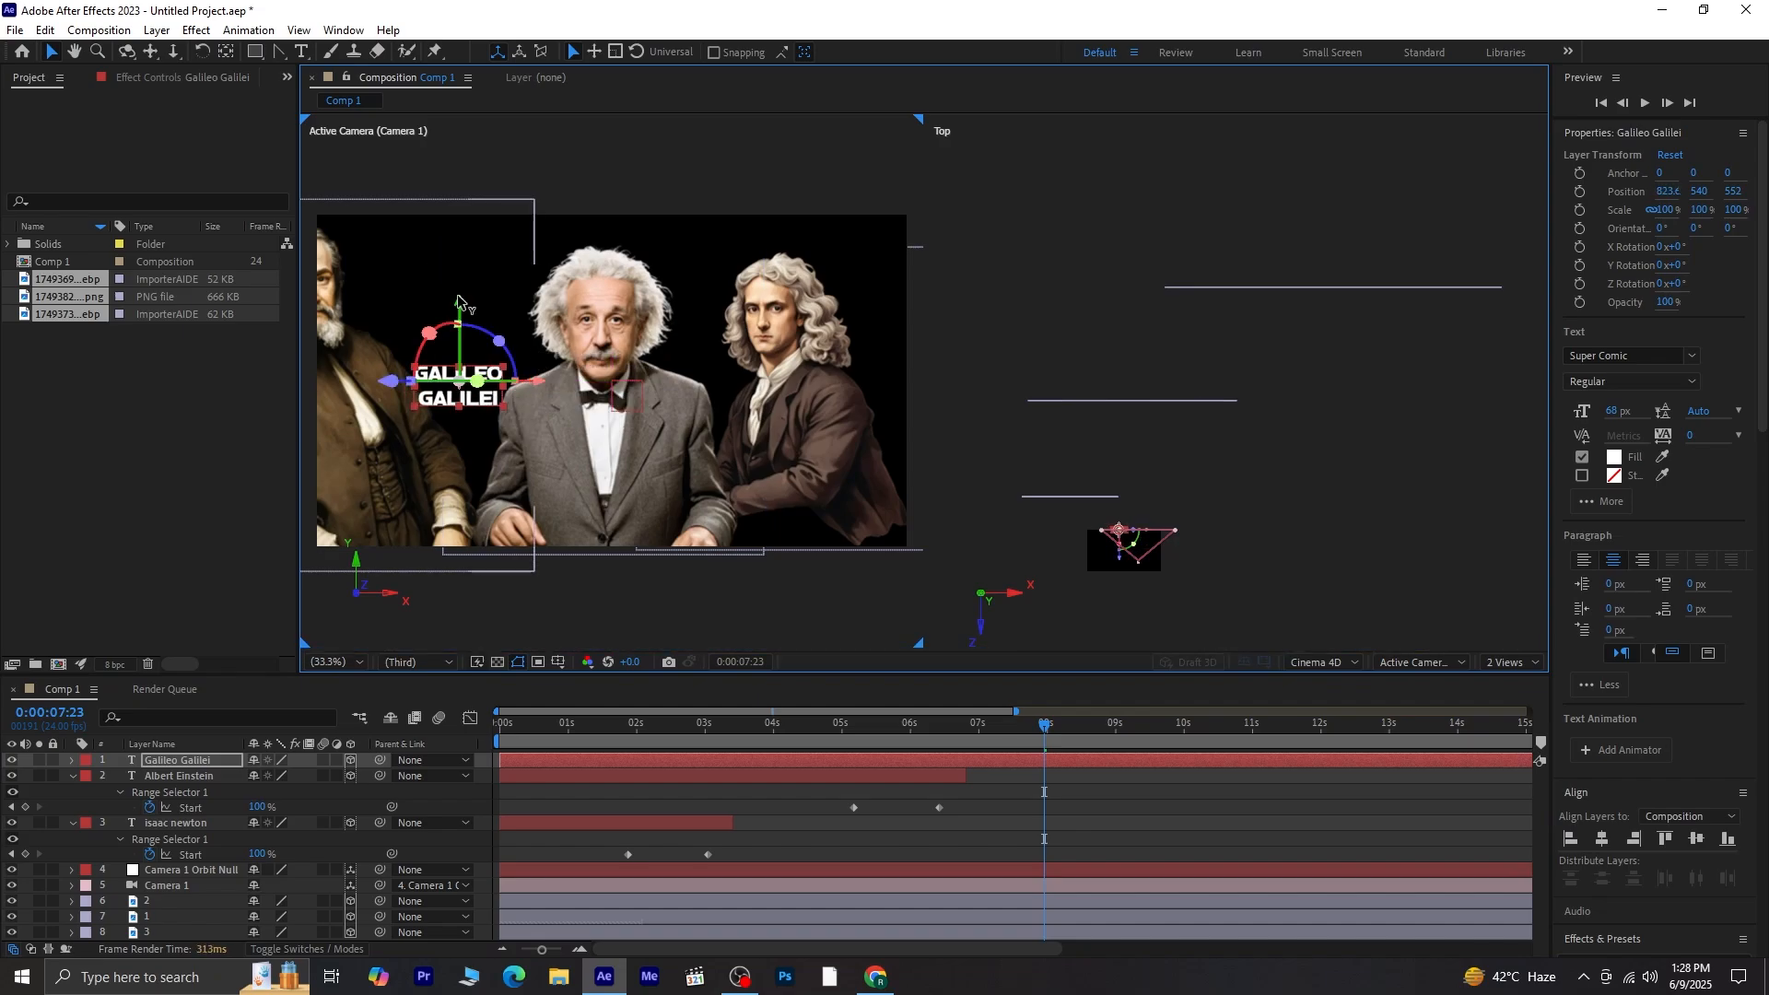
left_click_drag(452, 258, 452, 243)
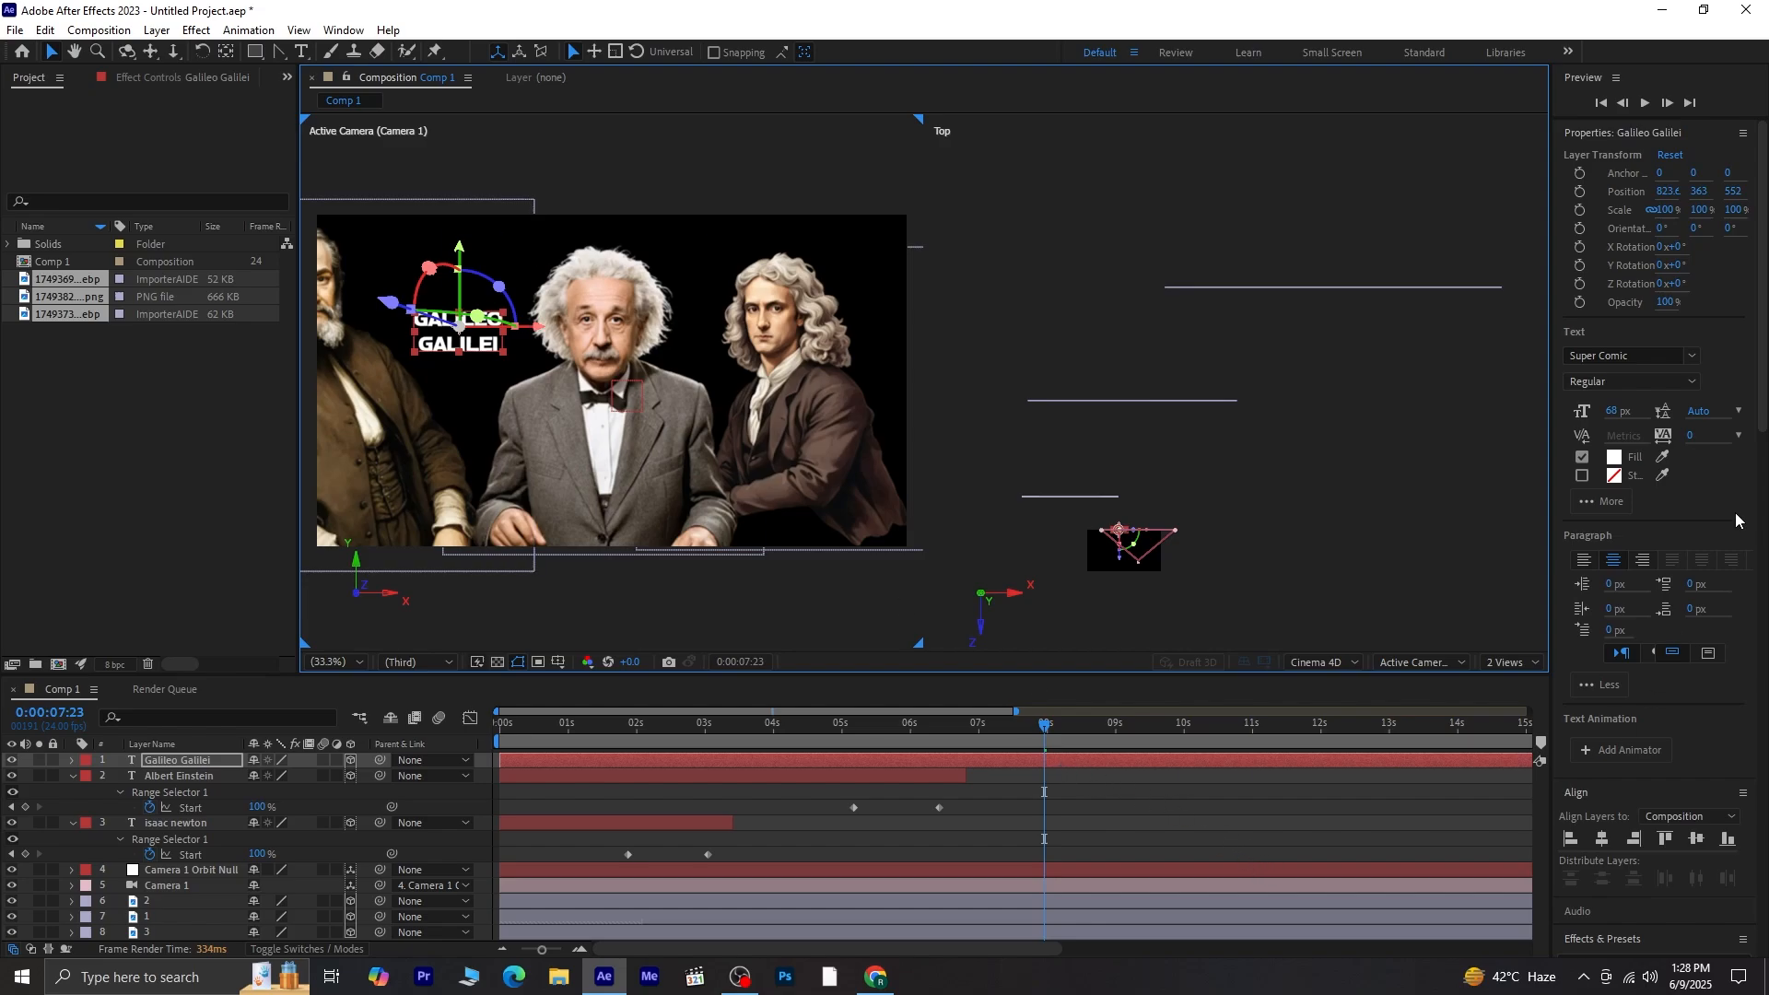
Step: Apply the Fade Up Words preset to the Galileo Galilei title, reveal its keyframes and scrub through the fade's beginning
scroll(1759, 814, "down", 2)
scroll(1688, 824, "down", 1)
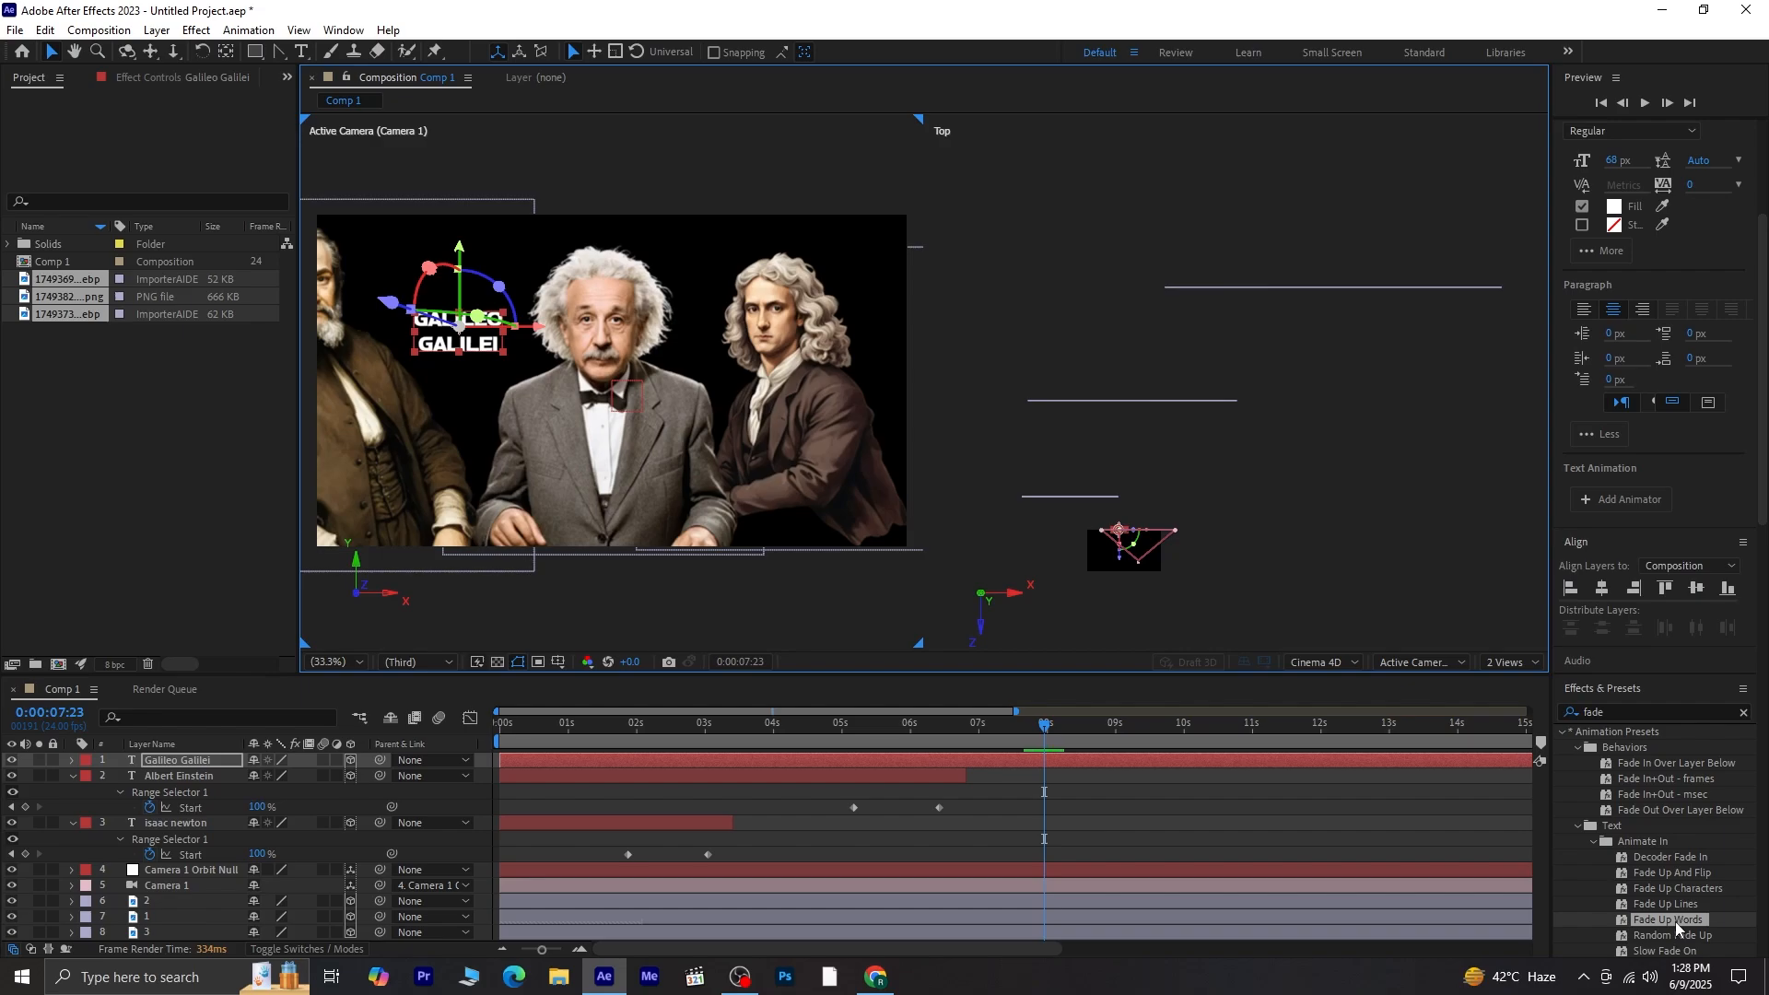
double_click(1674, 920)
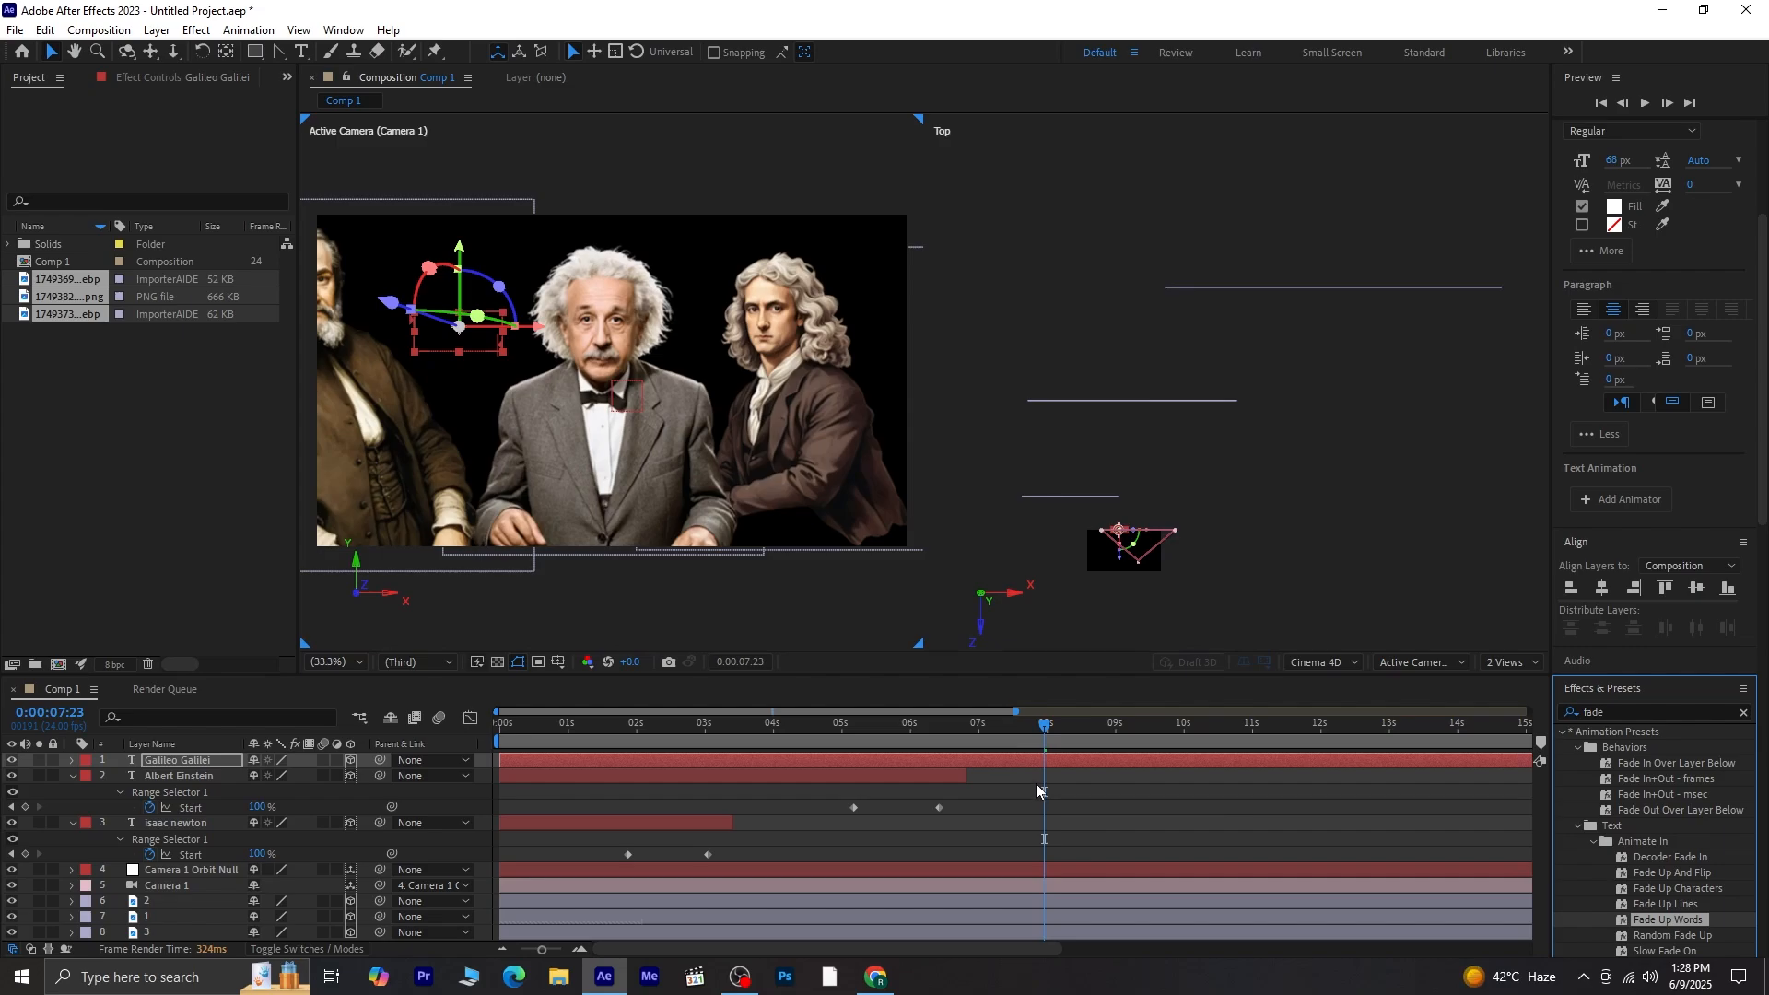
left_click(1049, 759)
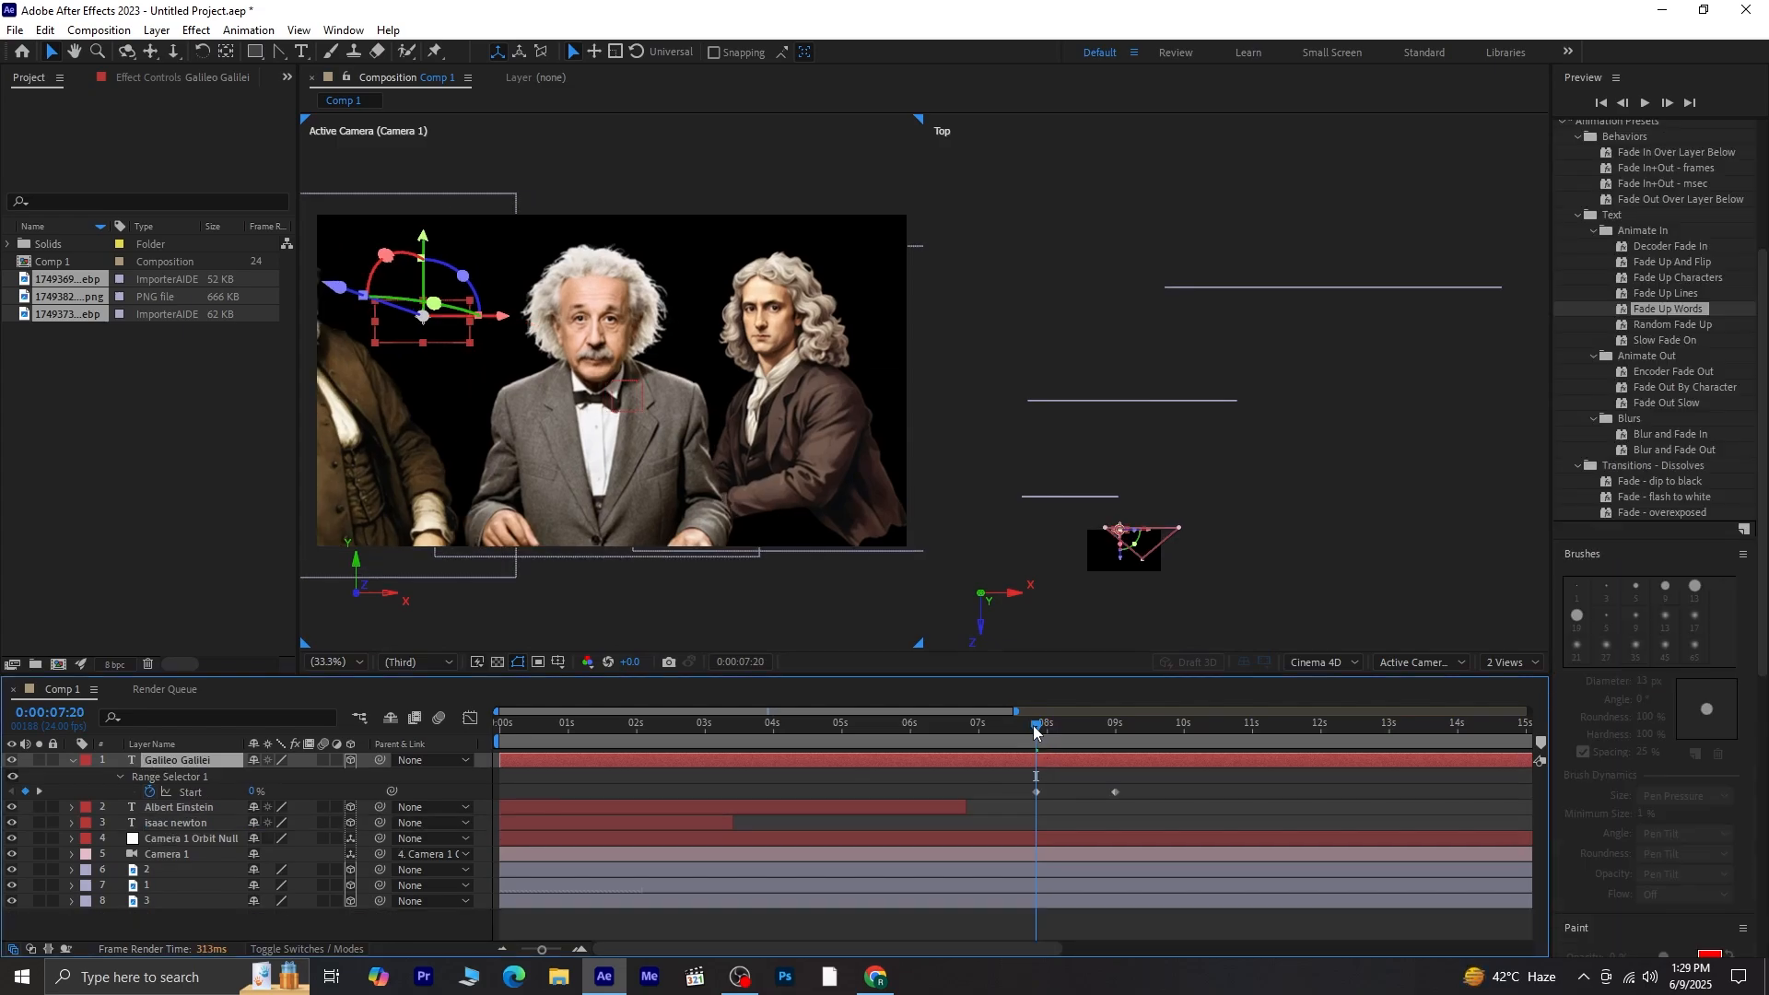
left_click_drag(1035, 733, 1053, 741)
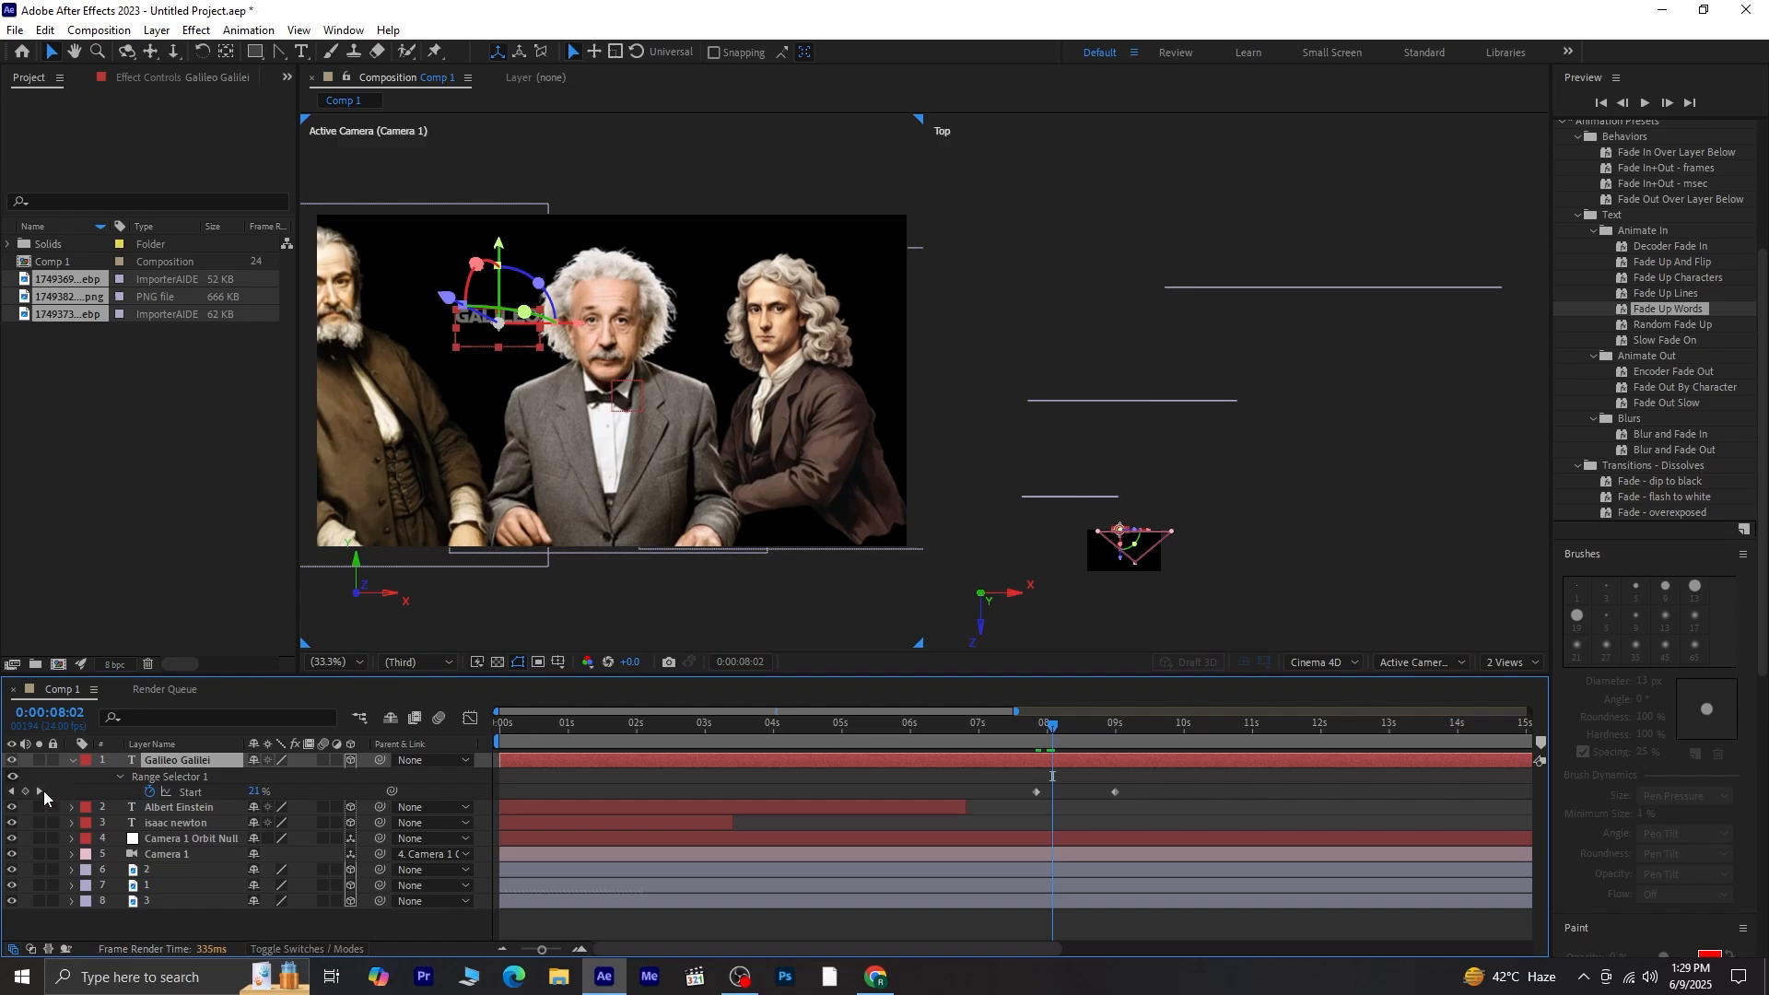
Step: At the closing fade keyframe, 0:00:09:00, move the Galileo Galilei title off Einstein's face into the gap between the two portraits
left_click(40, 790)
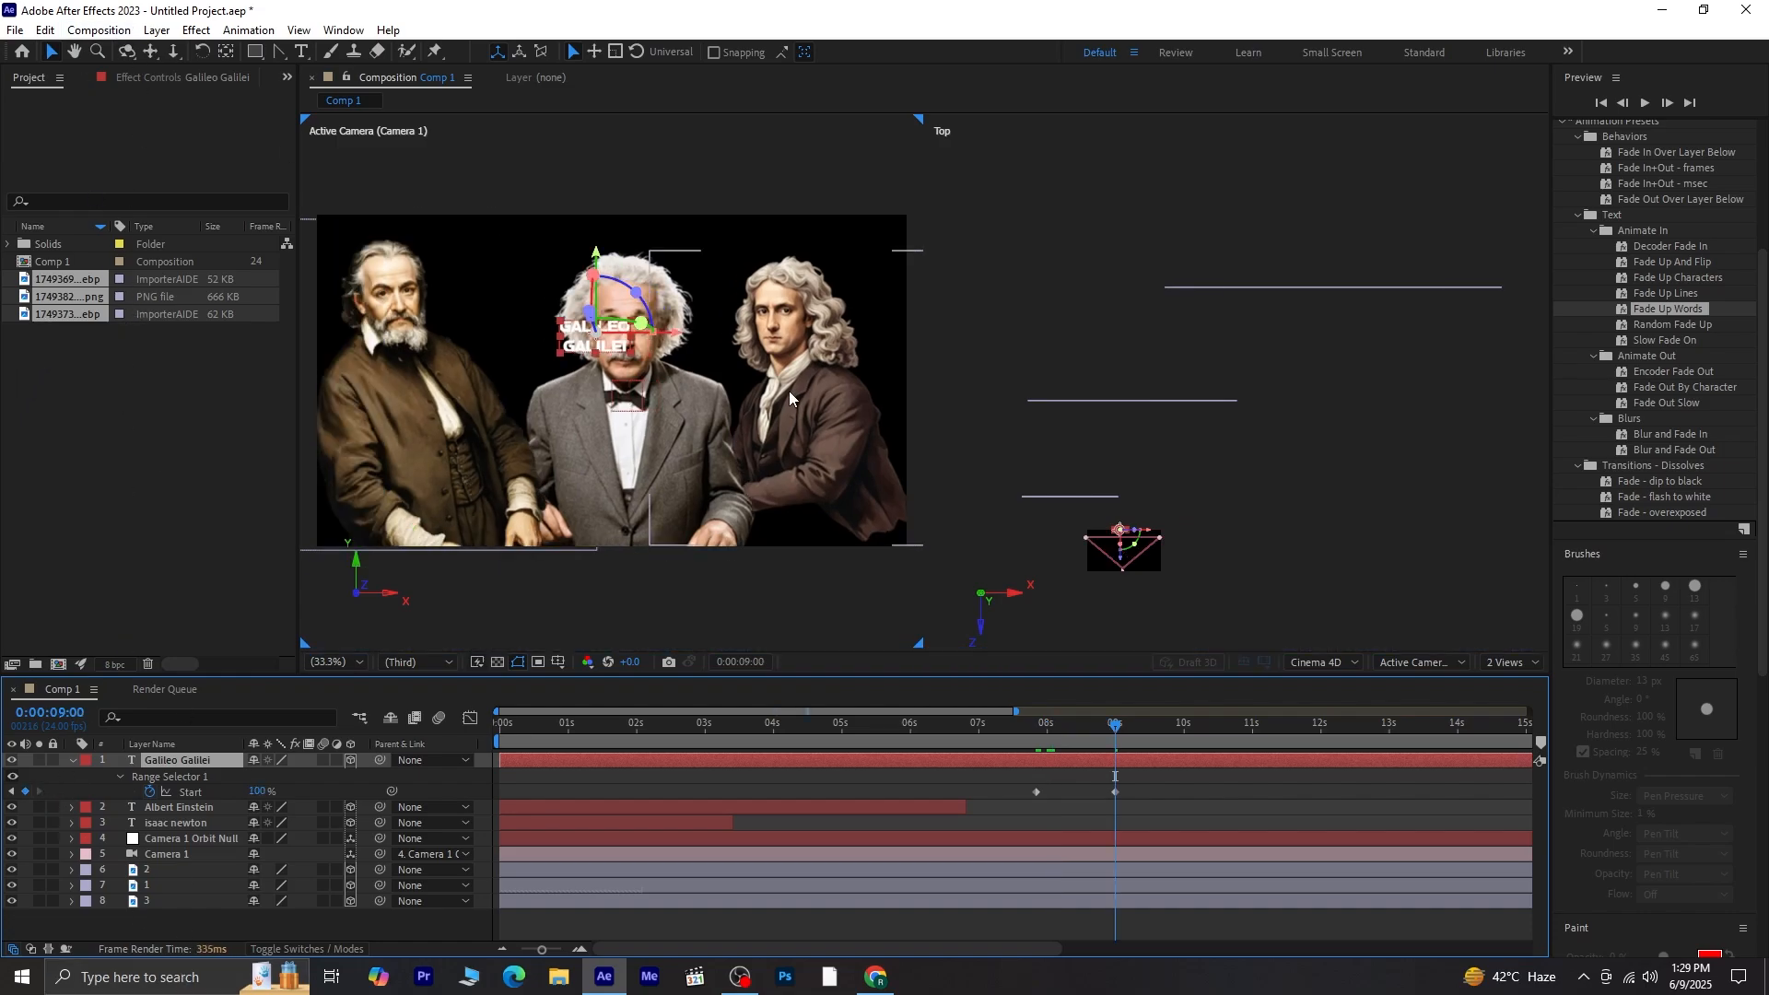
left_click_drag(665, 334, 585, 332)
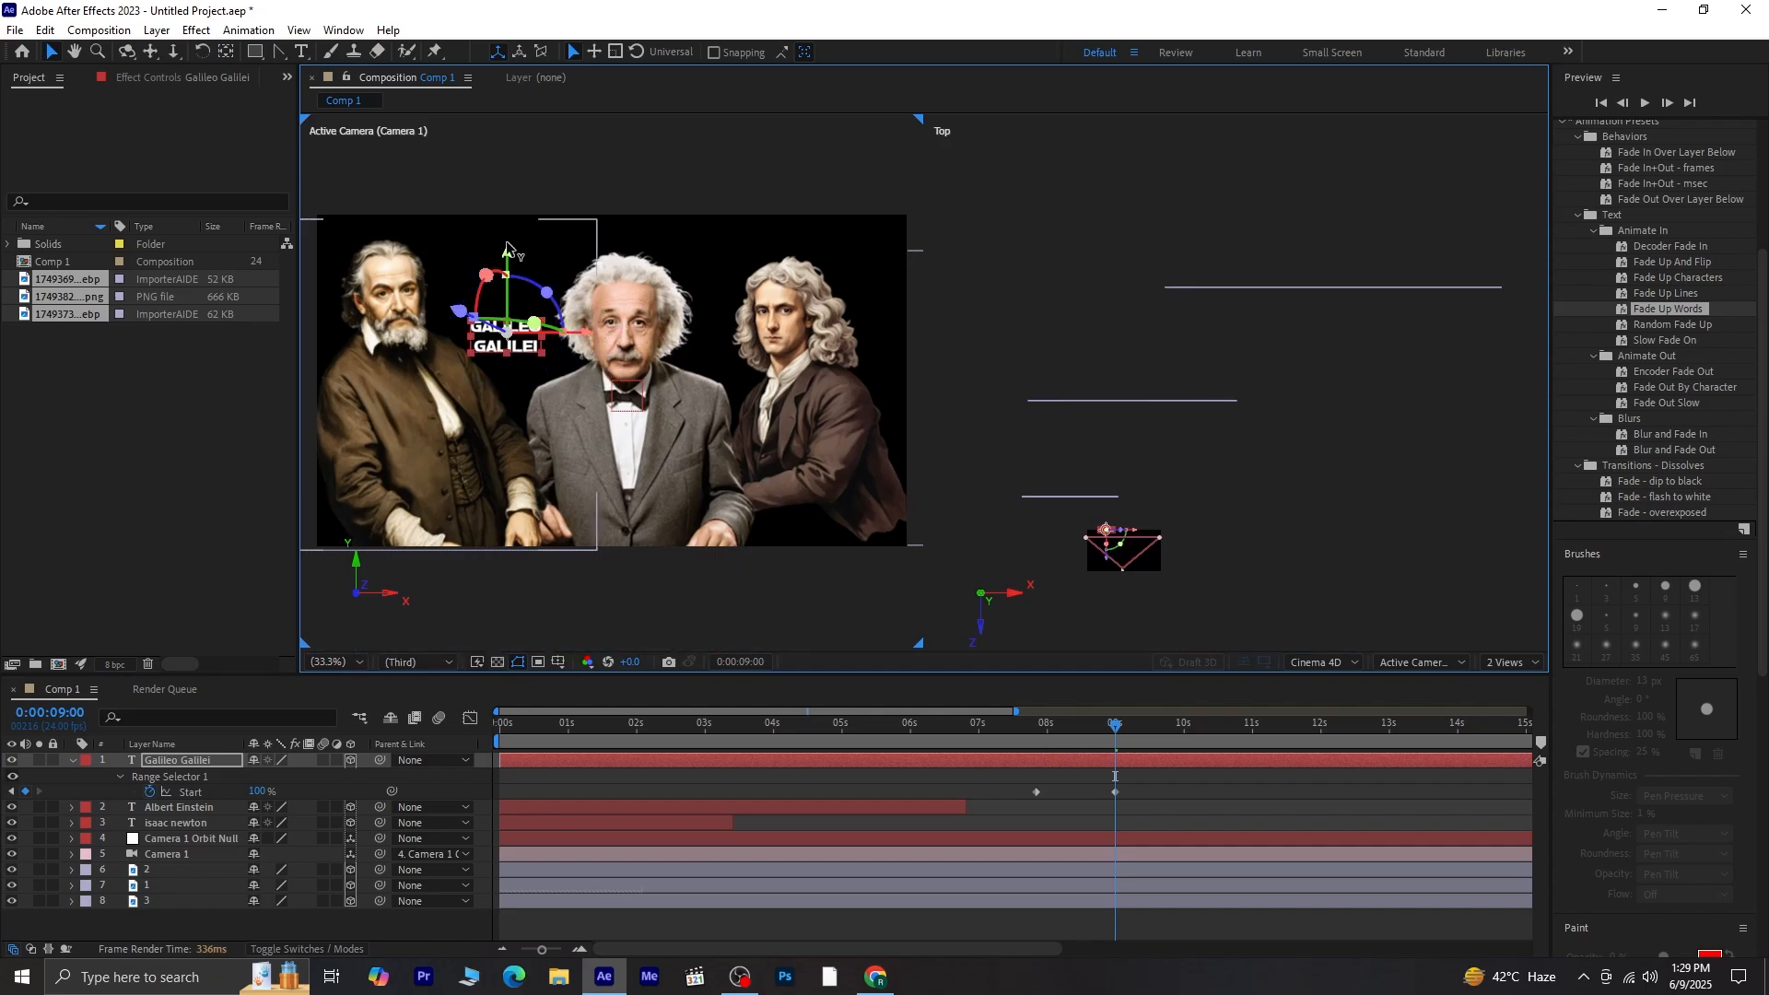
left_click_drag(506, 252, 506, 244)
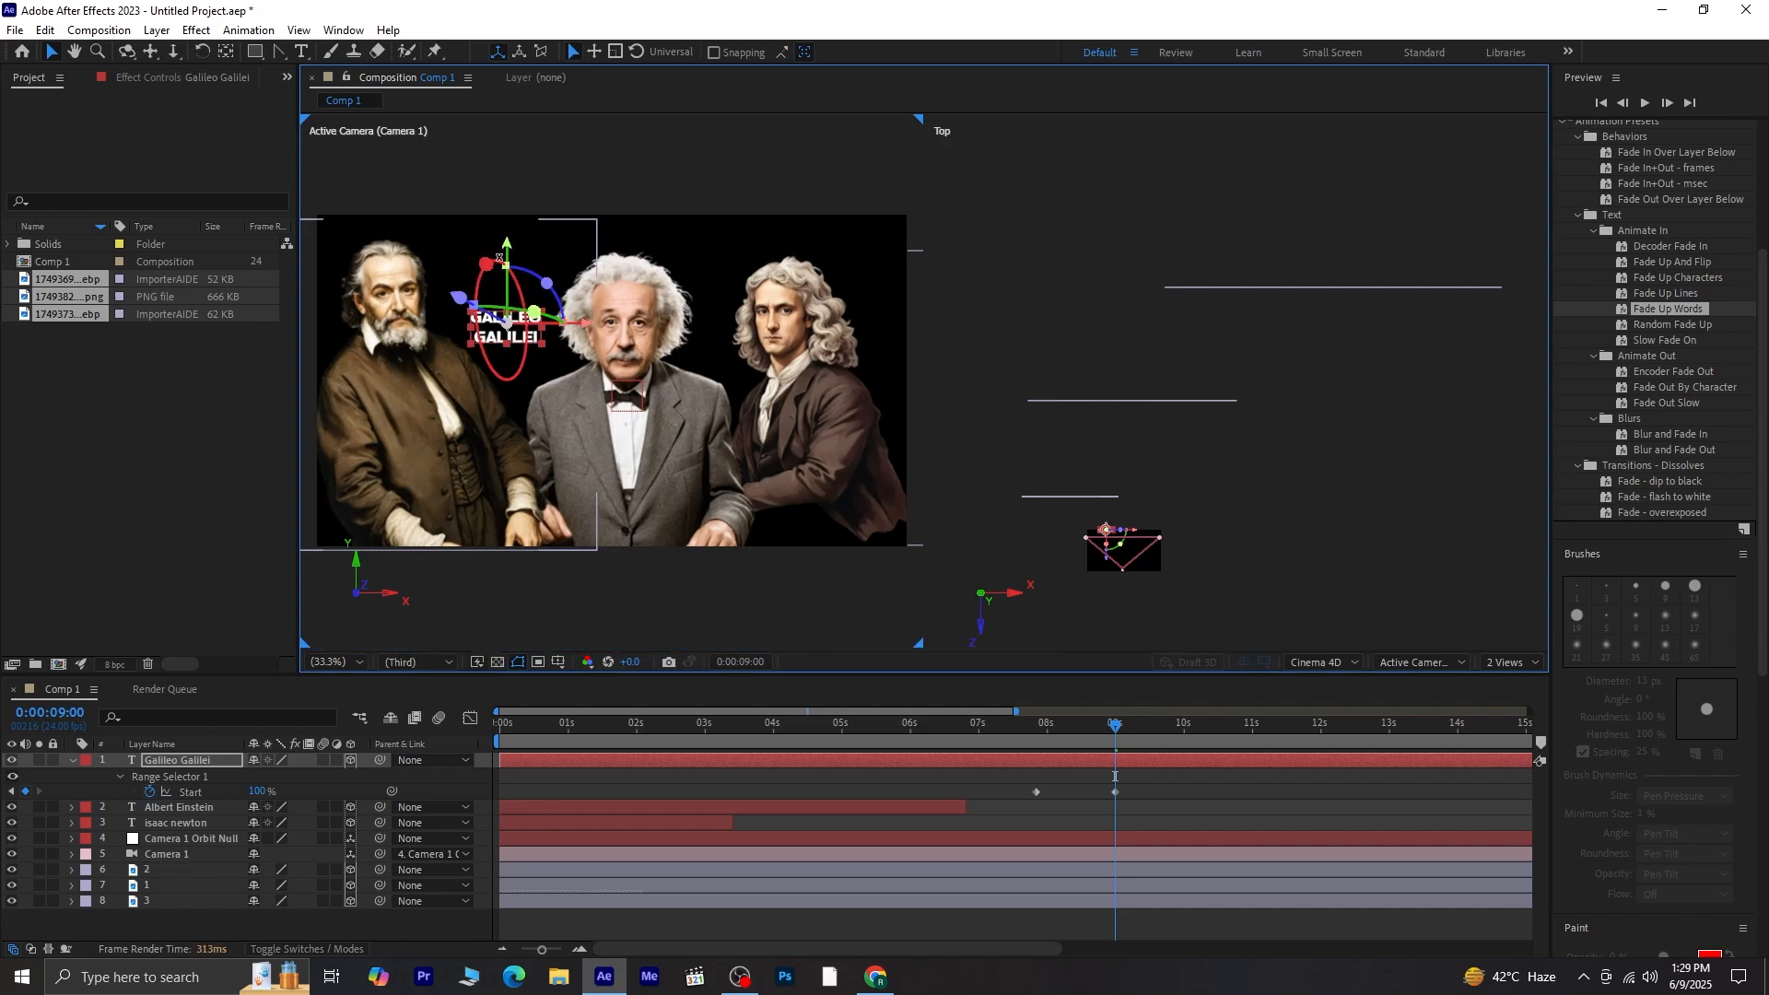
Step: Scrub back to 0:00:08:13 and raise the Galileo Galilei title higher between the Galileo and Einstein portraits
left_click(1111, 723)
left_click_drag(1098, 727, 1084, 776)
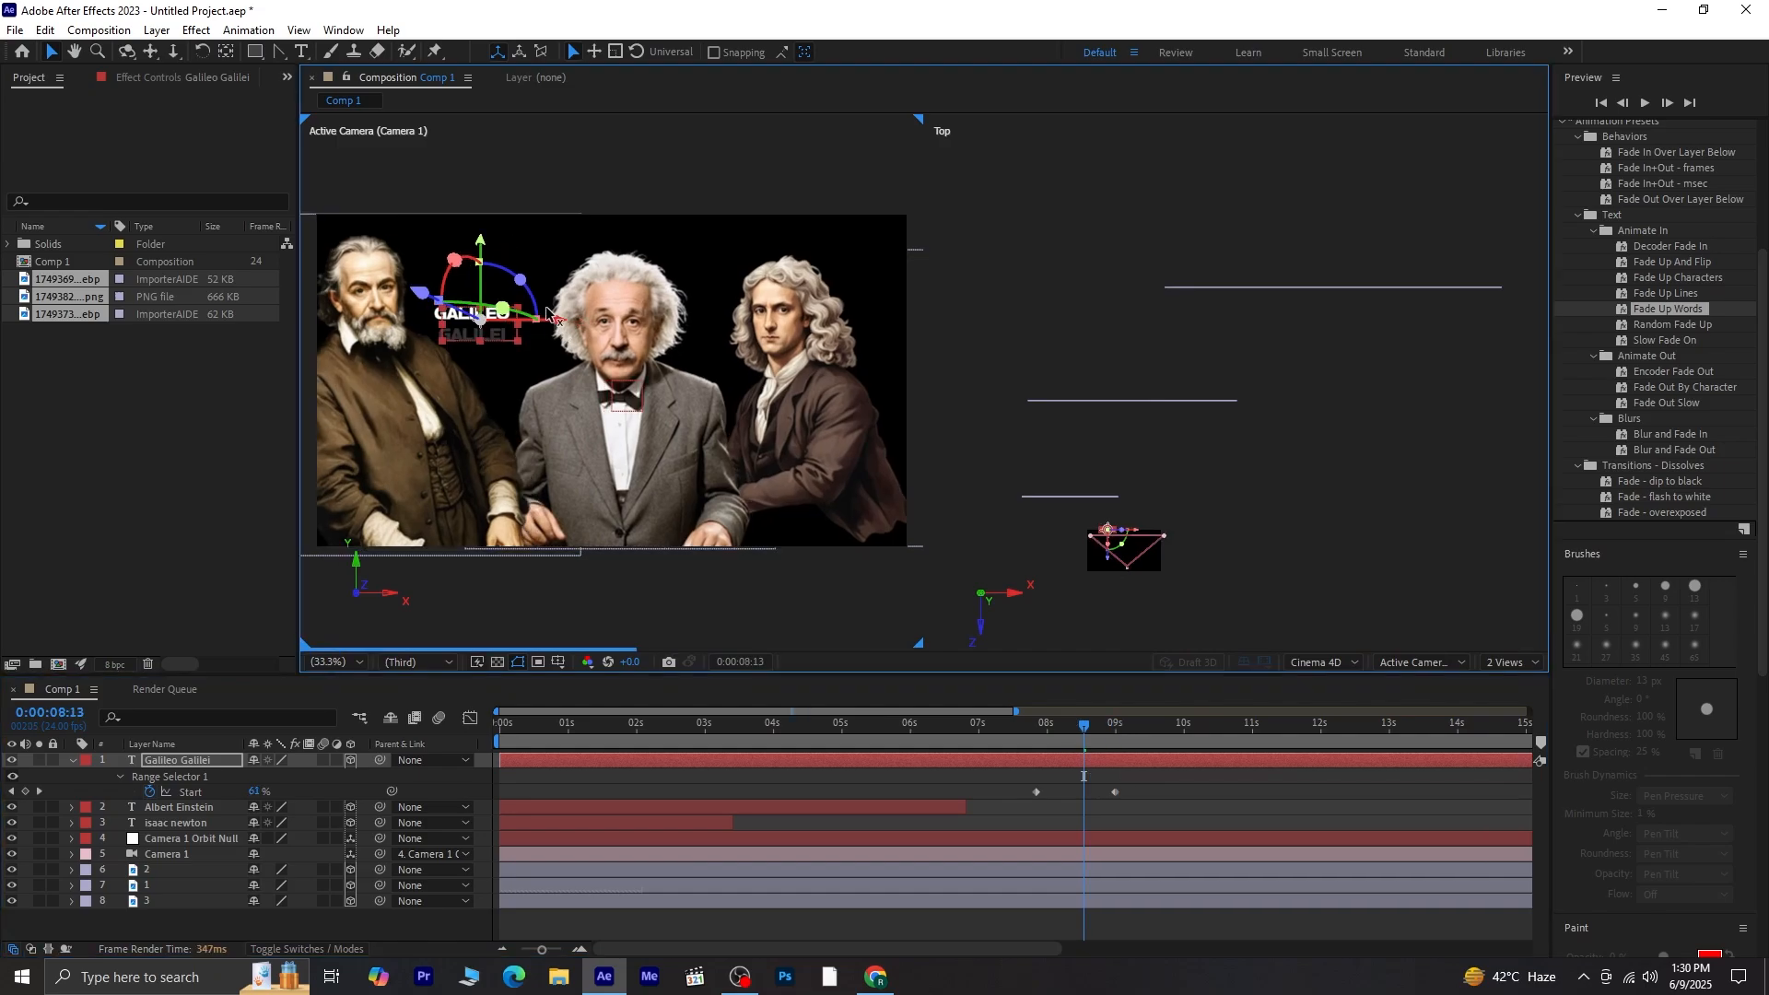
left_click_drag(479, 242, 479, 217)
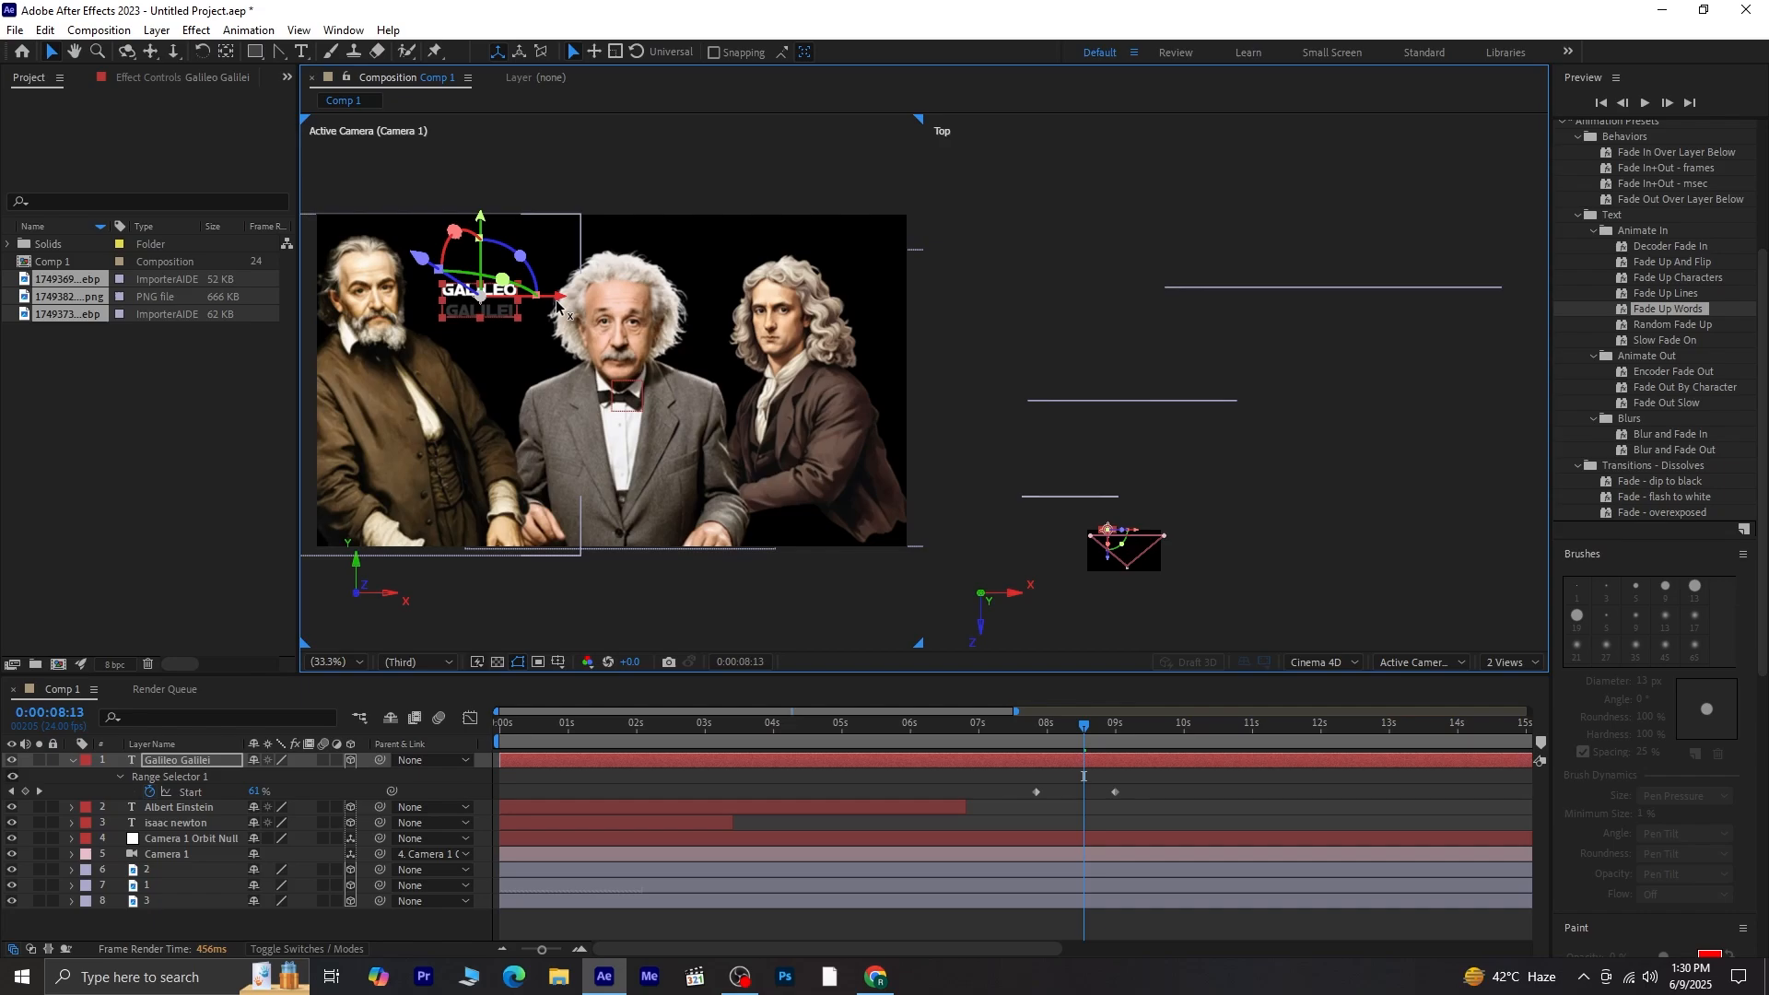
Step: Shift the Galileo Galilei fade's first keyframe slightly later, just past eight seconds, and preview the animation
left_click_drag(1070, 736, 1051, 798)
key("space")
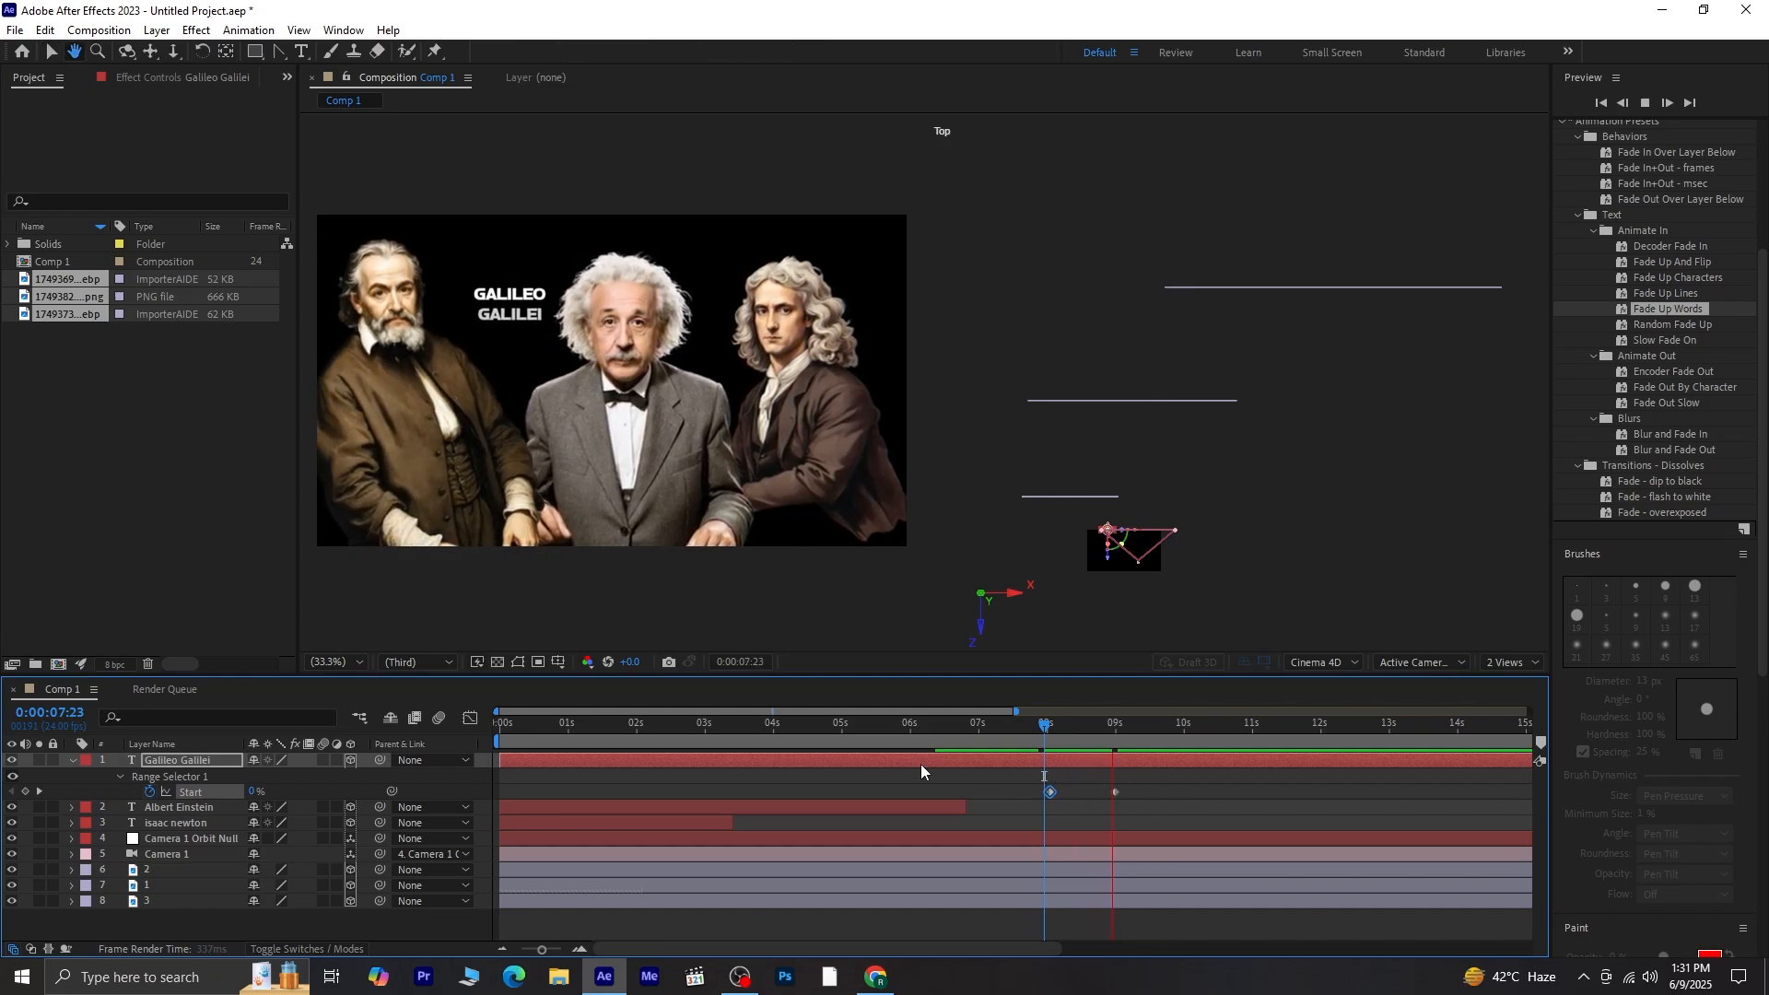
key("space")
Step: At 0:00:09:00, nudge the Galileo Galilei title horizontally closer to Galileo's portrait
left_click(40, 792)
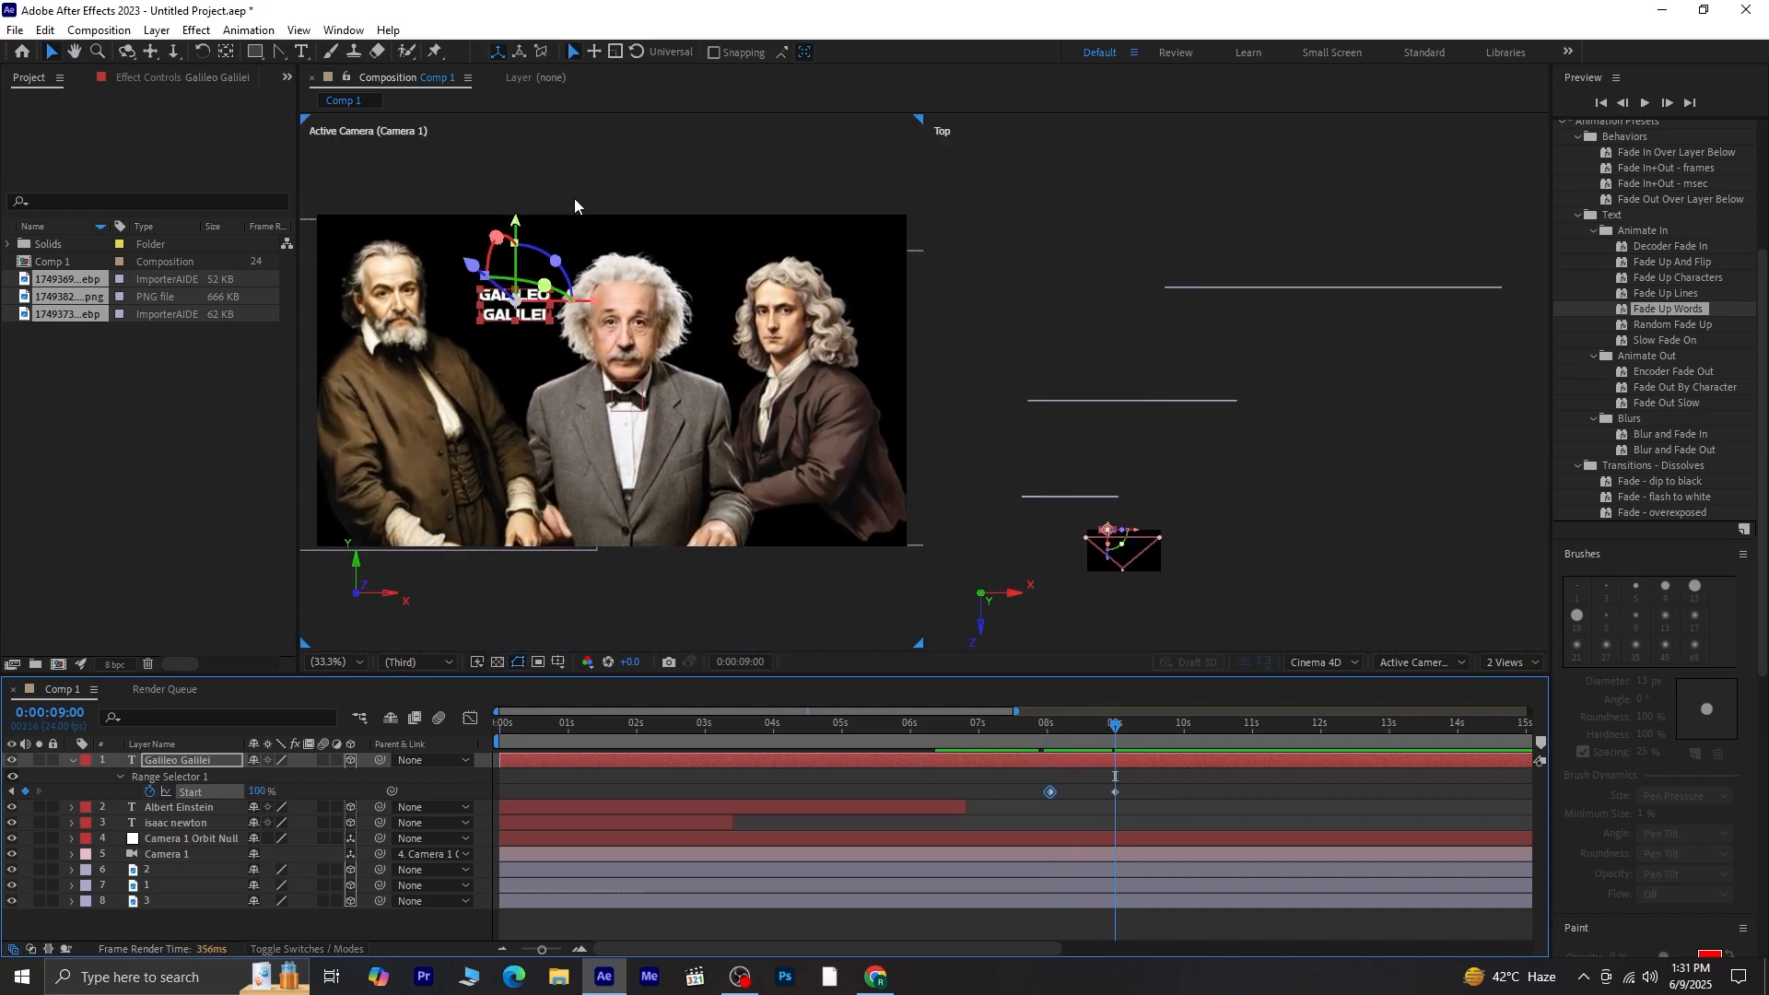
left_click(577, 310)
left_click_drag(577, 310, 564, 316)
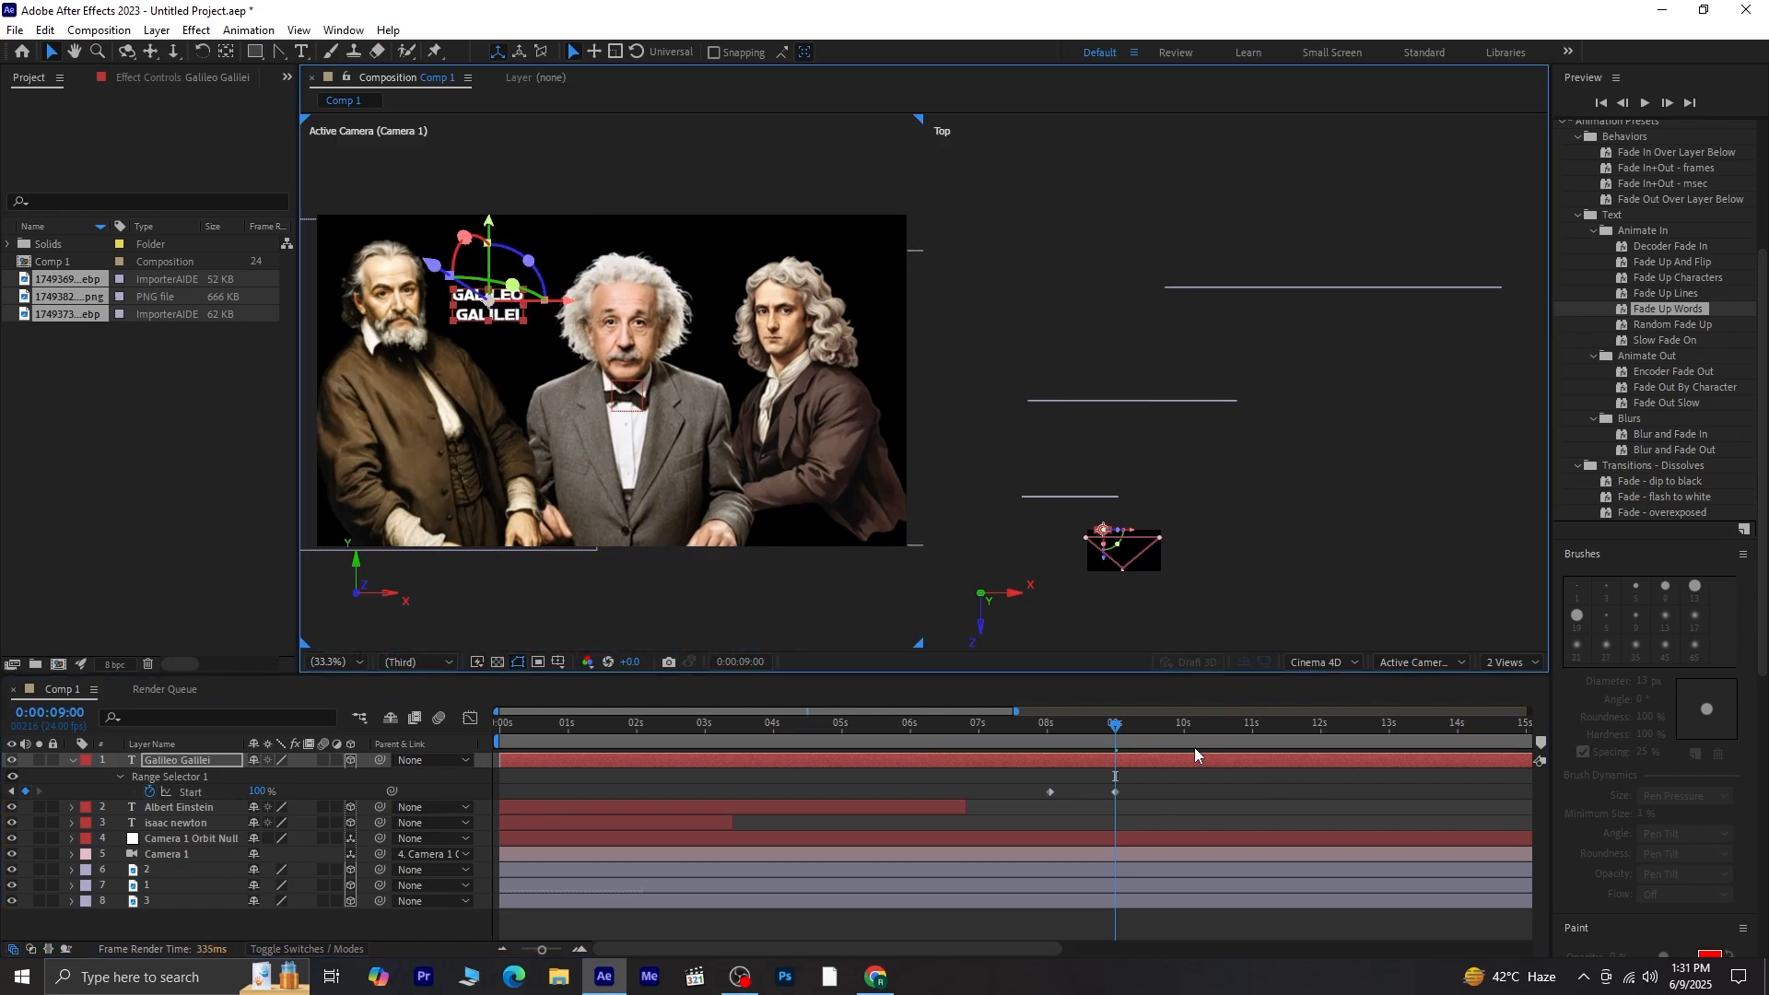
Step: Delay the Galileo Galilei fade's first Start keyframe to 0:00:08:13 and check the title at both fade keyframes
left_click_drag(1121, 727, 1059, 766)
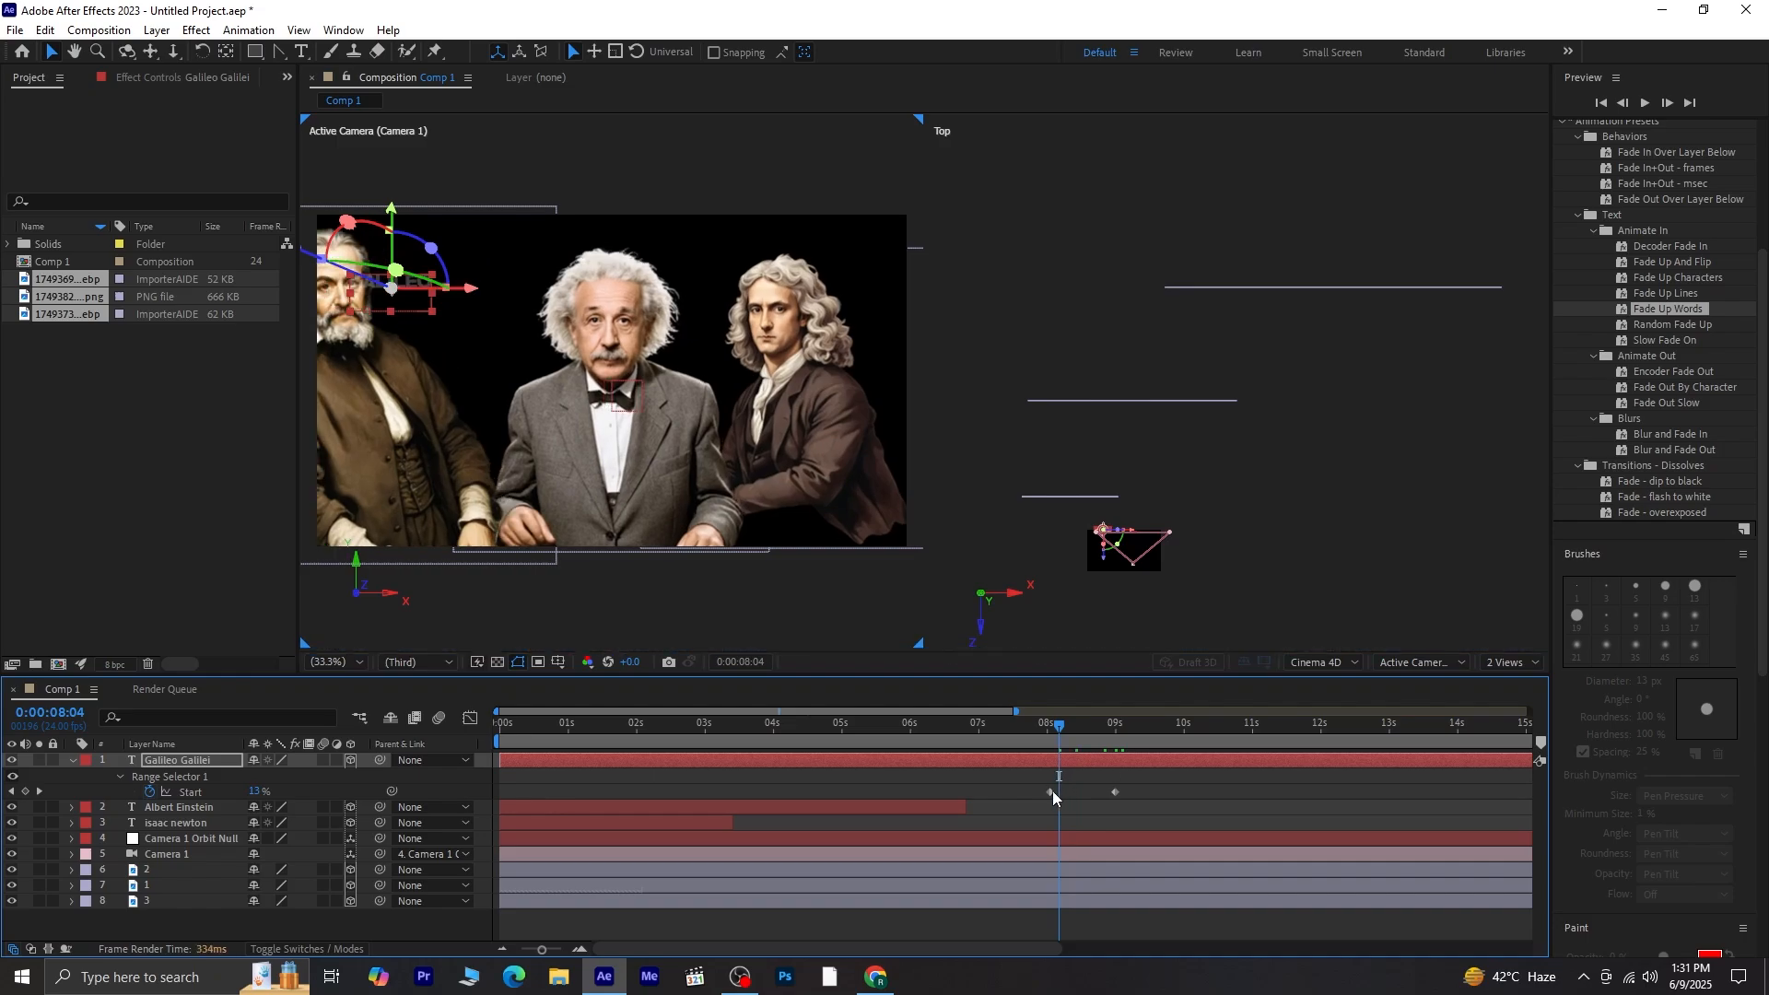
left_click_drag(1051, 791, 1068, 793)
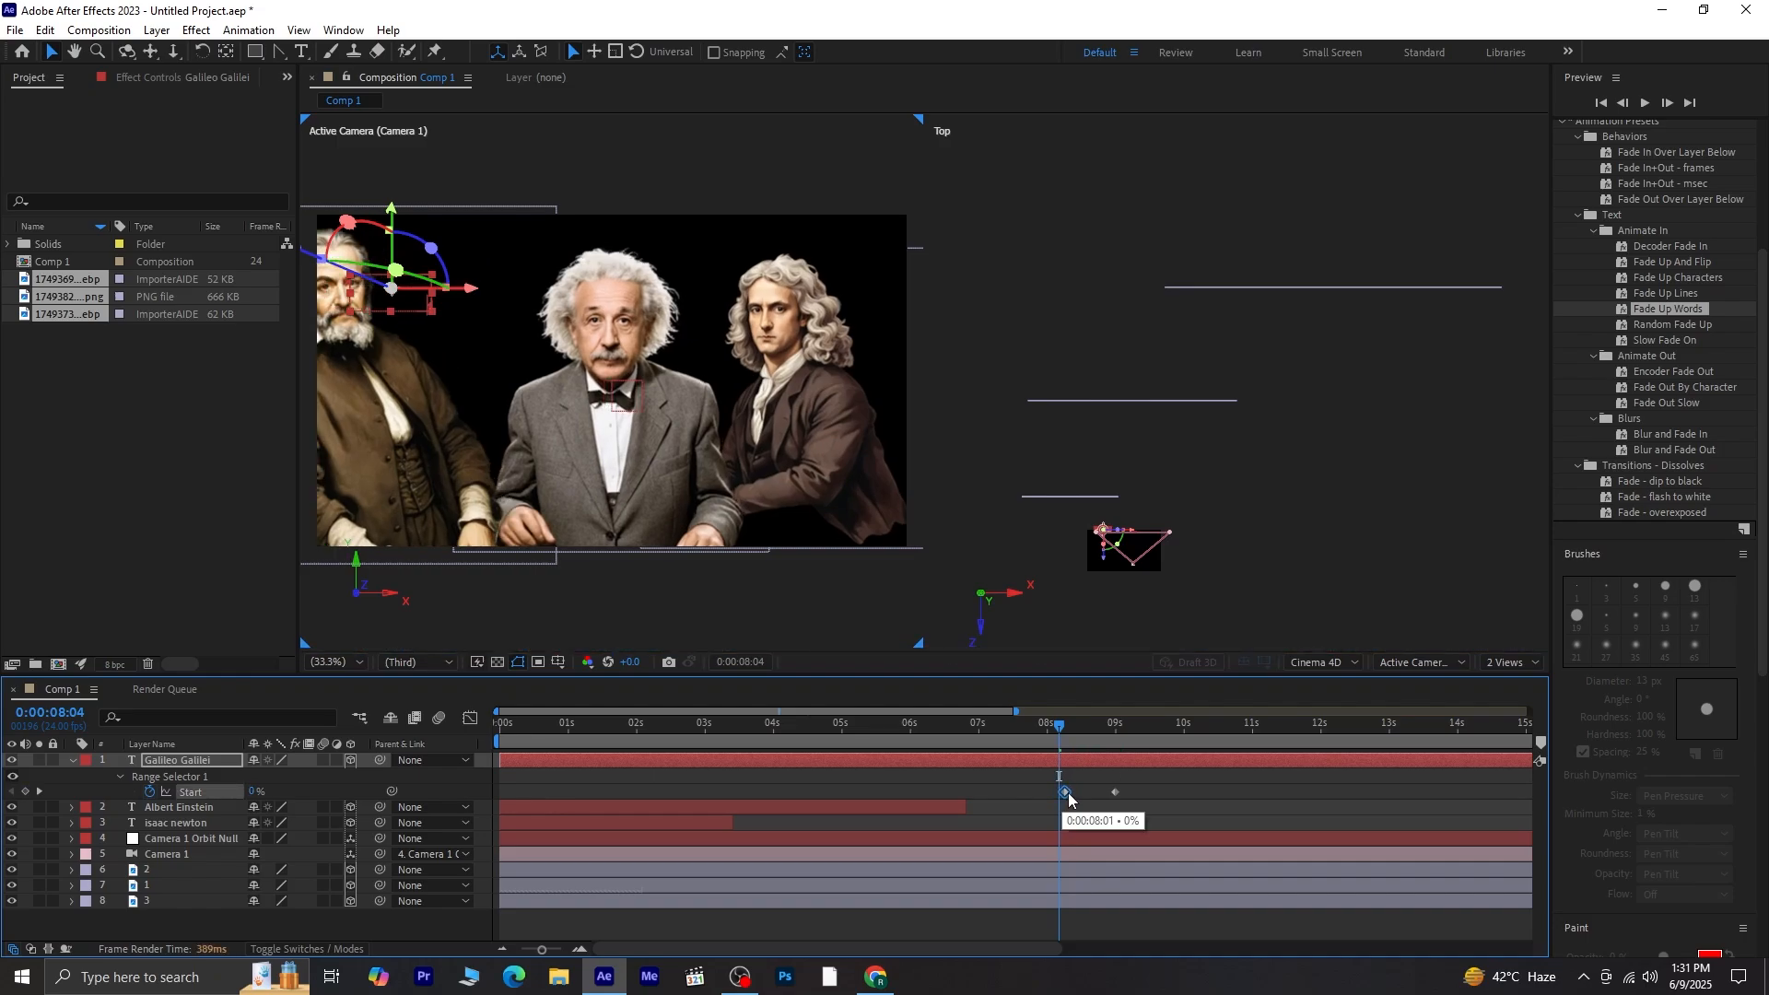
left_click(1069, 727)
left_click_drag(1071, 726, 1087, 731)
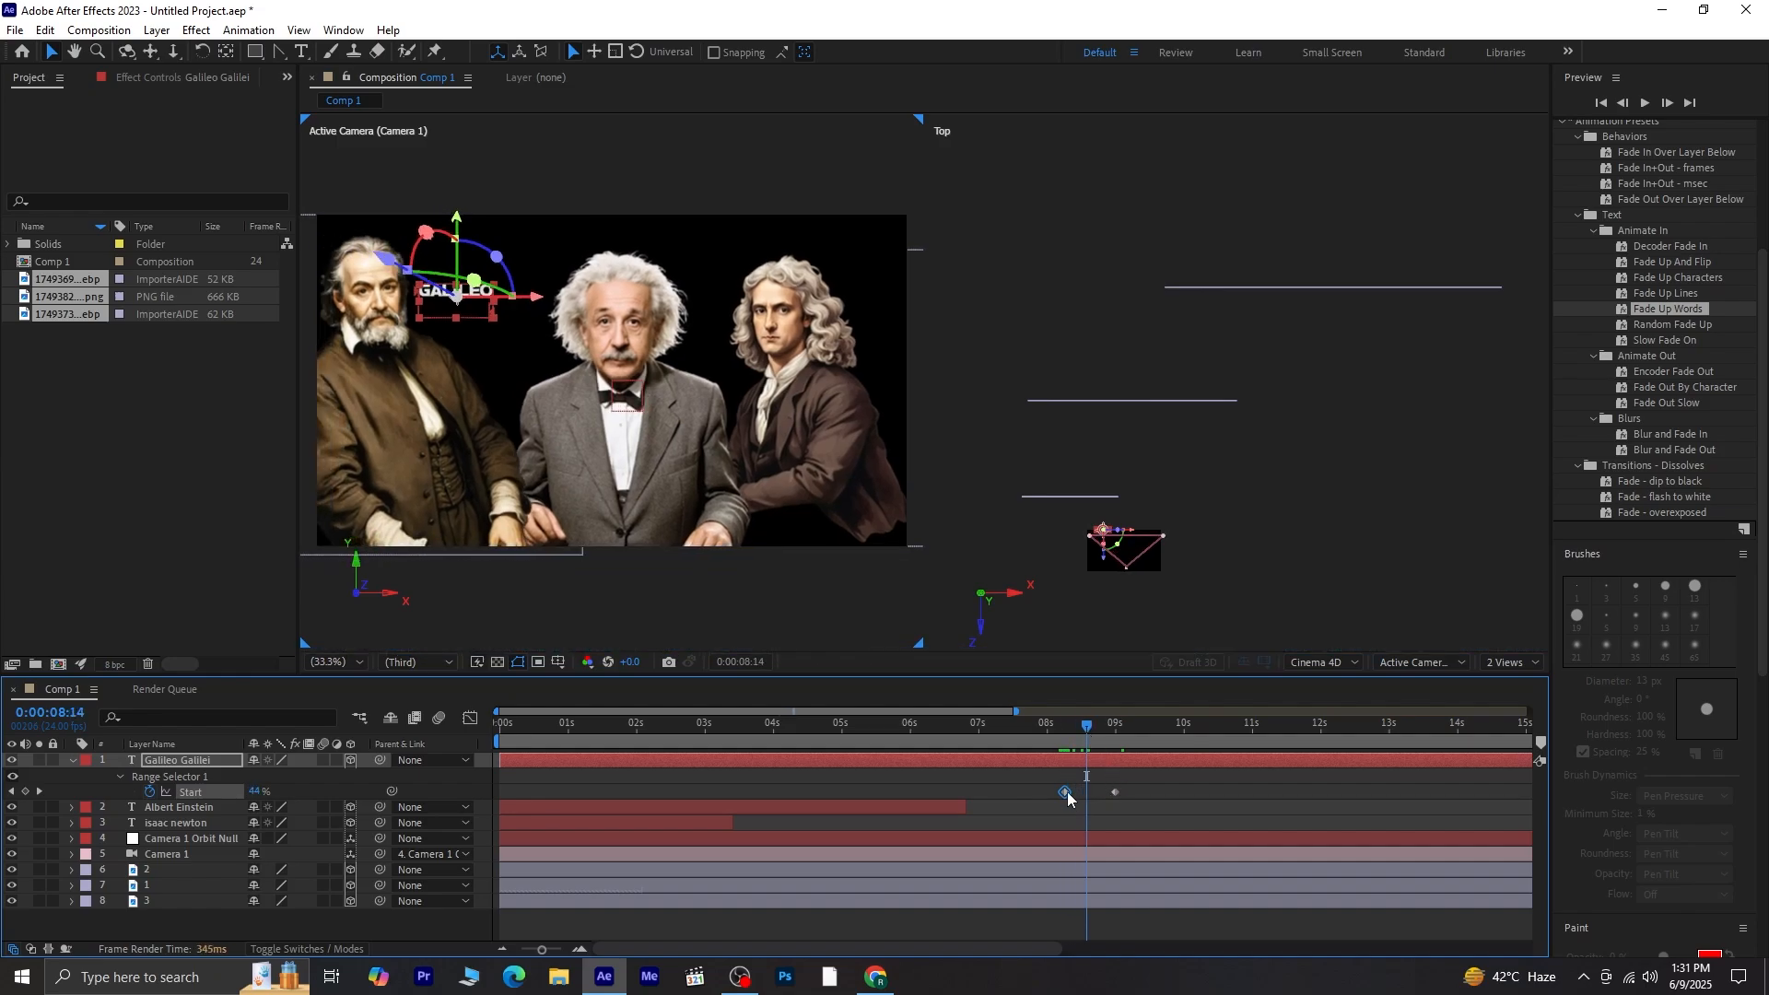
left_click_drag(1066, 792, 1084, 793)
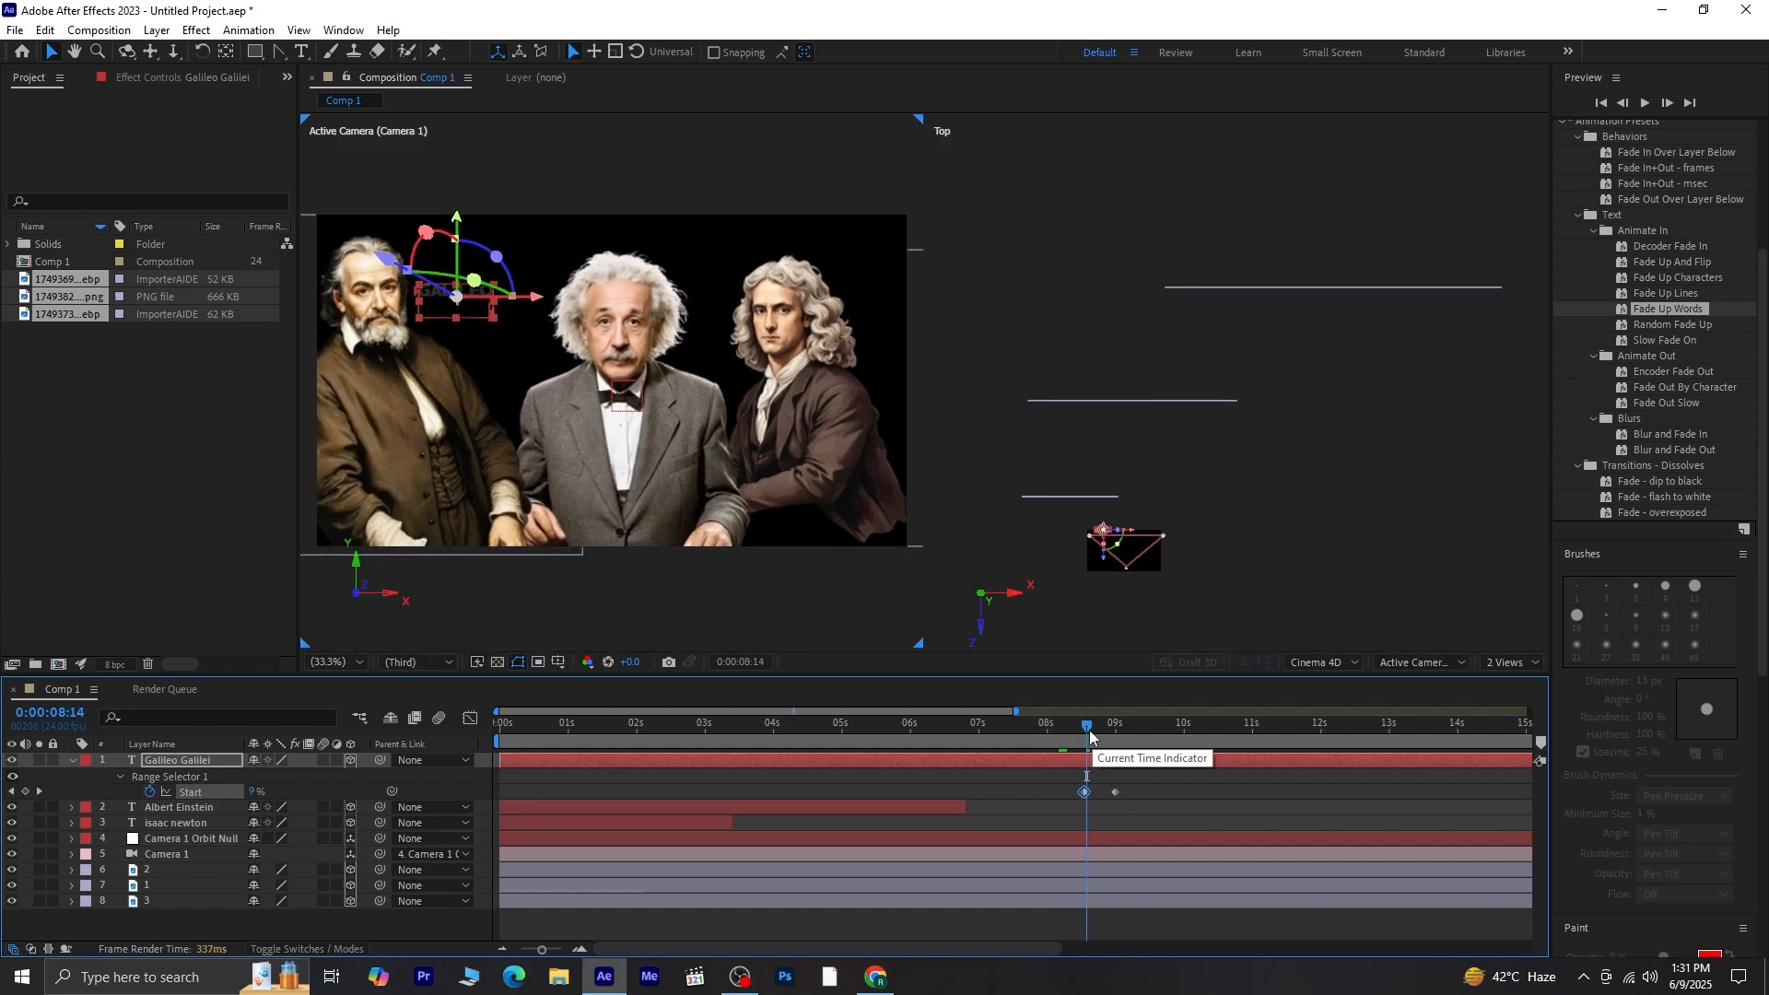
left_click_drag(1091, 733, 1116, 746)
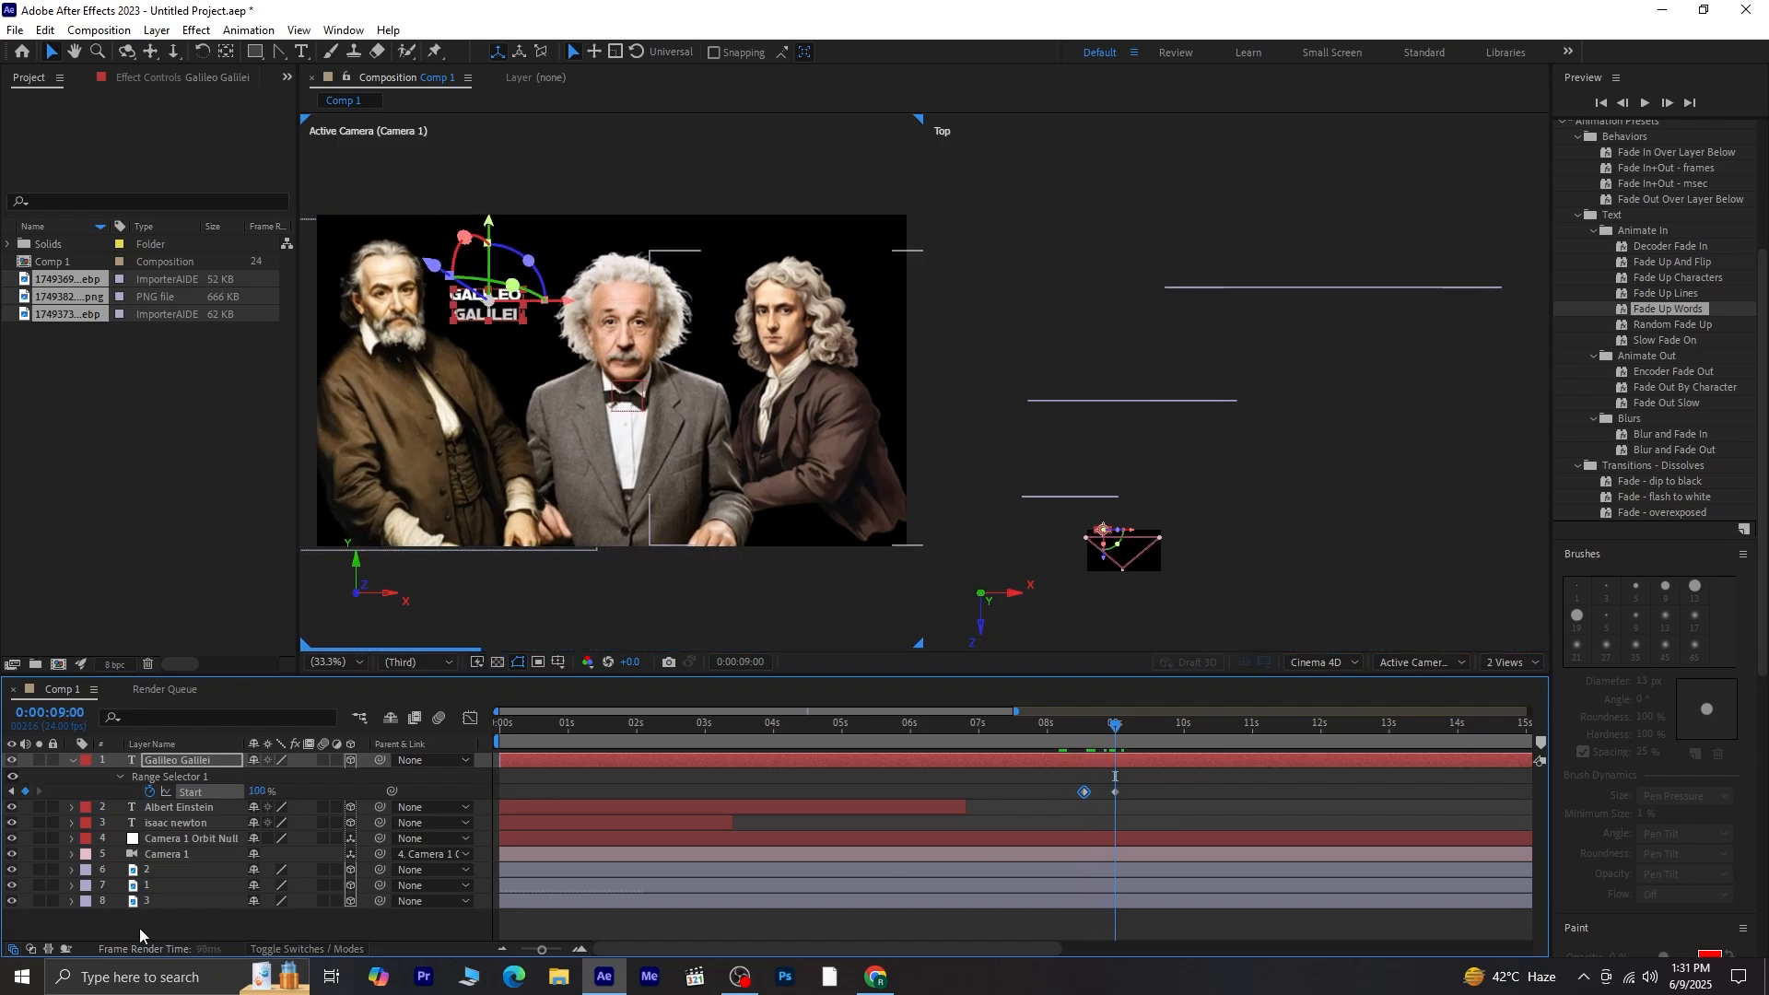
left_click(12, 792)
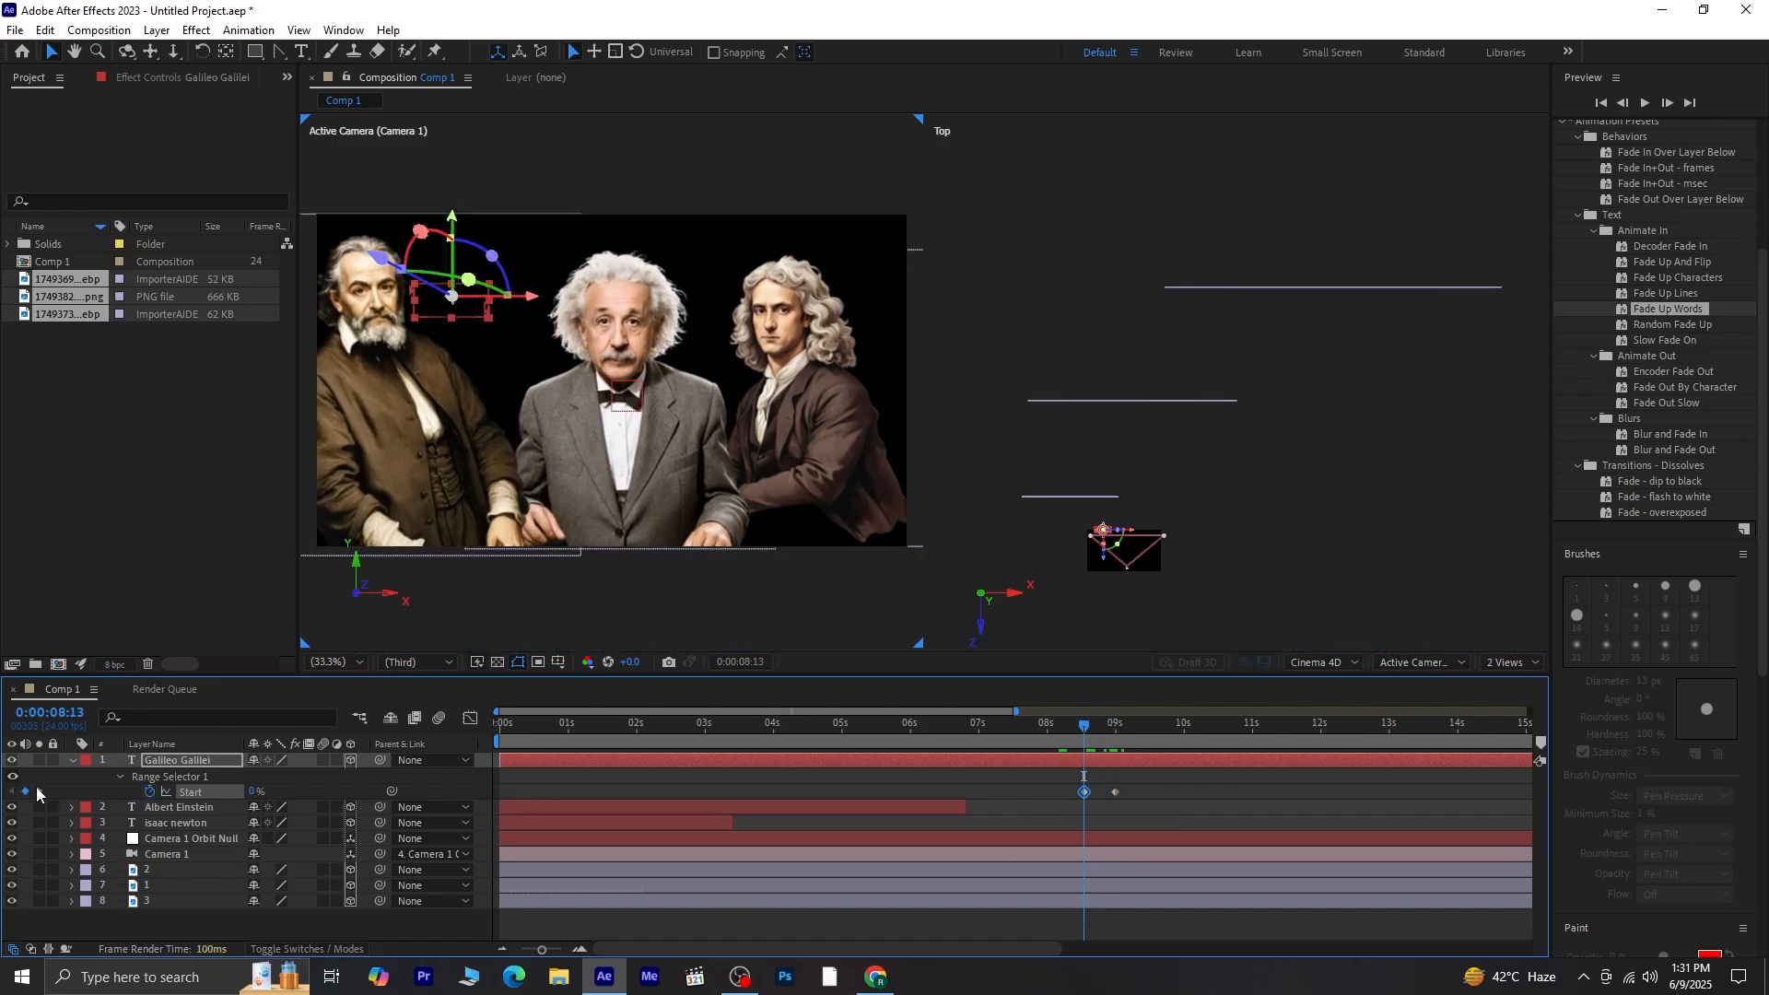
left_click(41, 790)
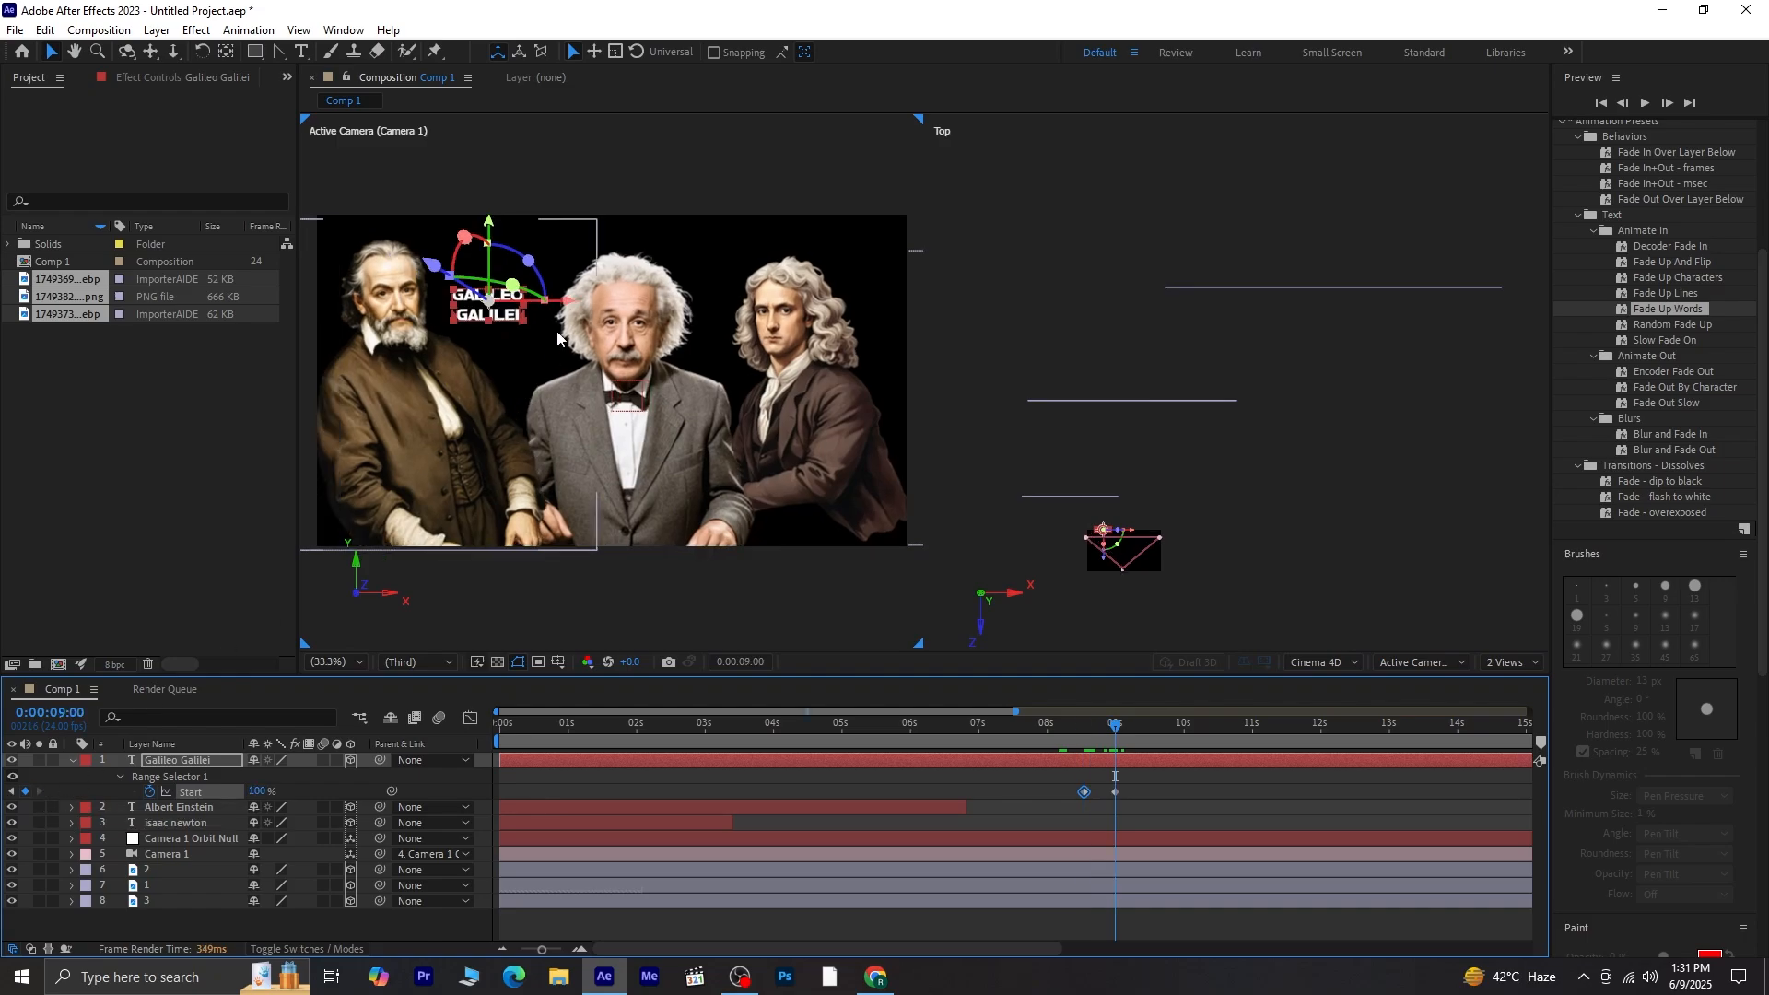
Step: Trim the end of the Galileo Galilei title layer to 0:00:09:12
left_click(1146, 738)
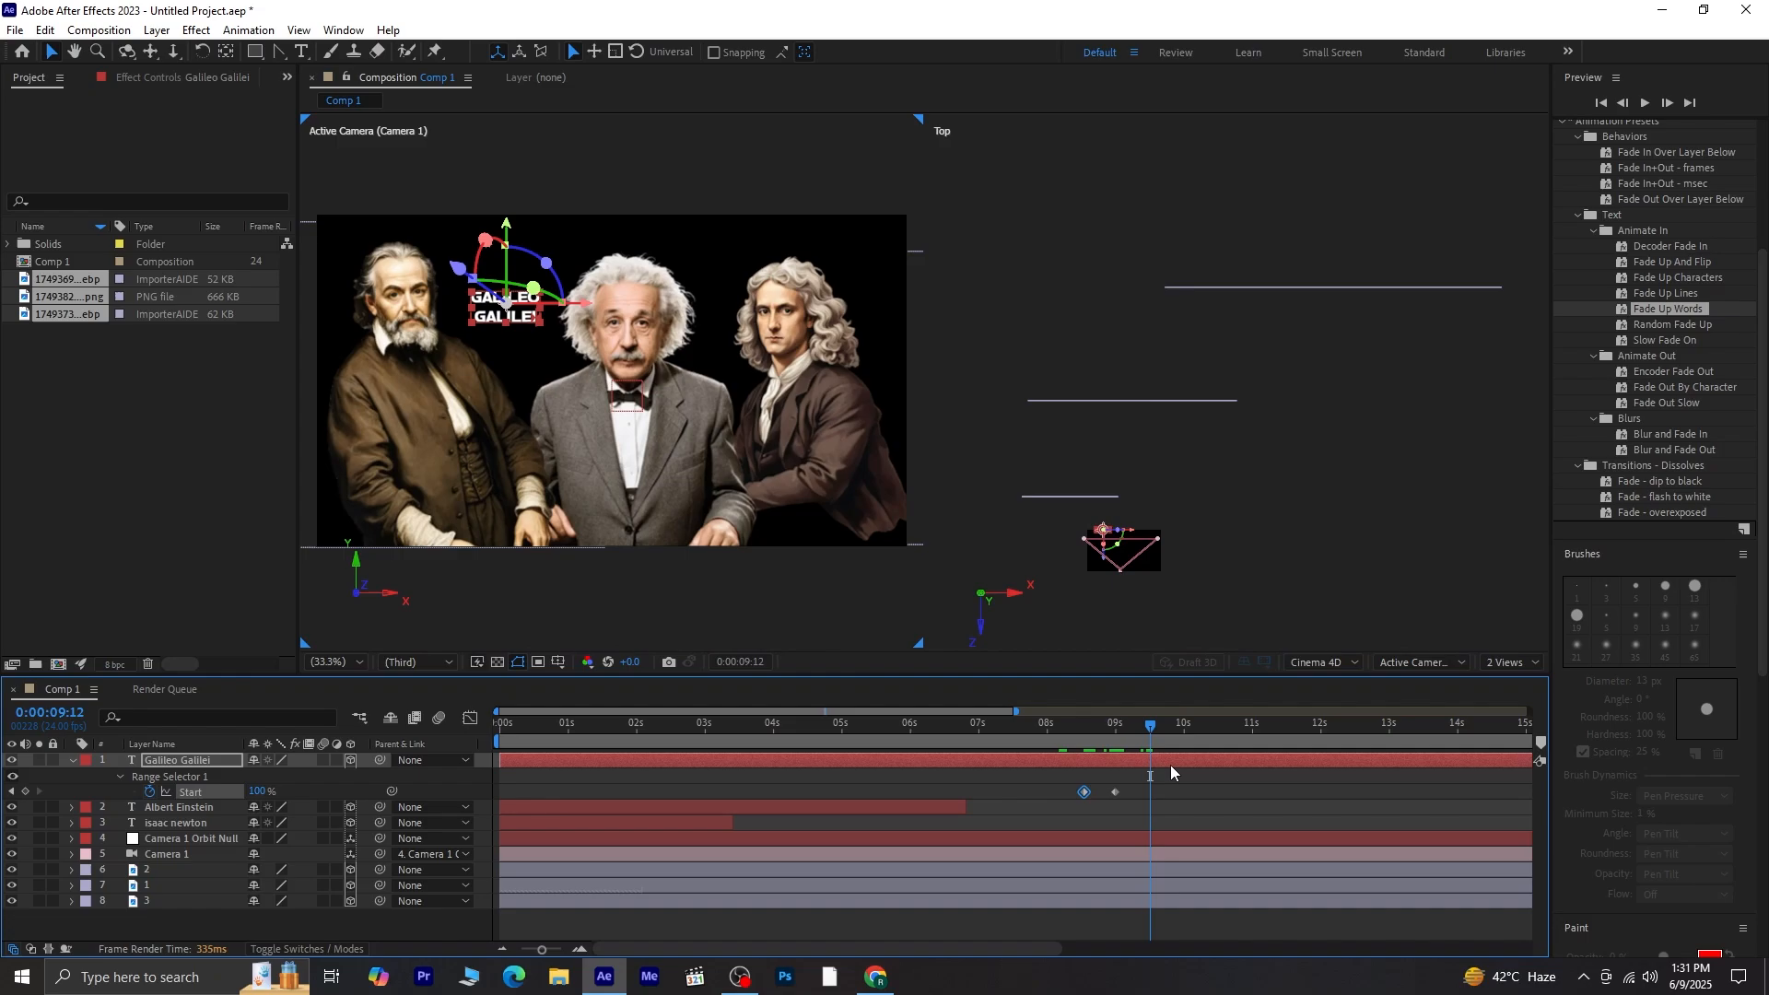
left_click(1152, 769)
key("alt+]")
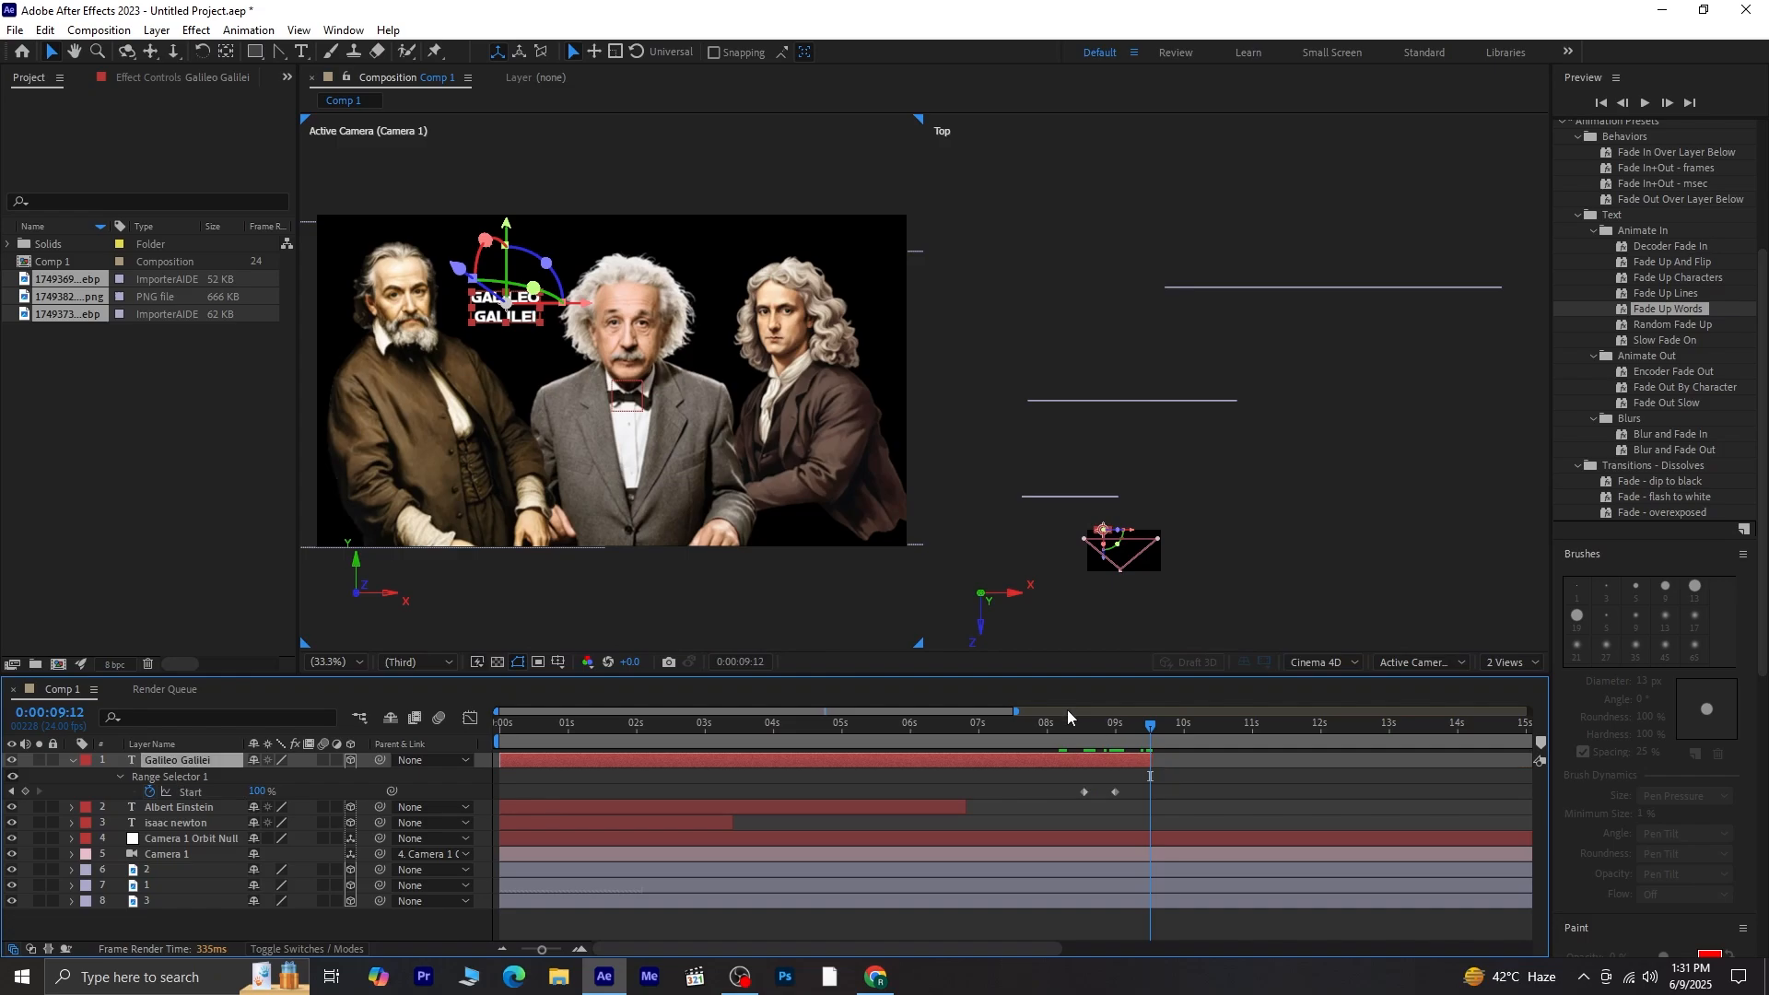
Step: Collapse the title layers' properties and preview the composition from the first frame
key("Home")
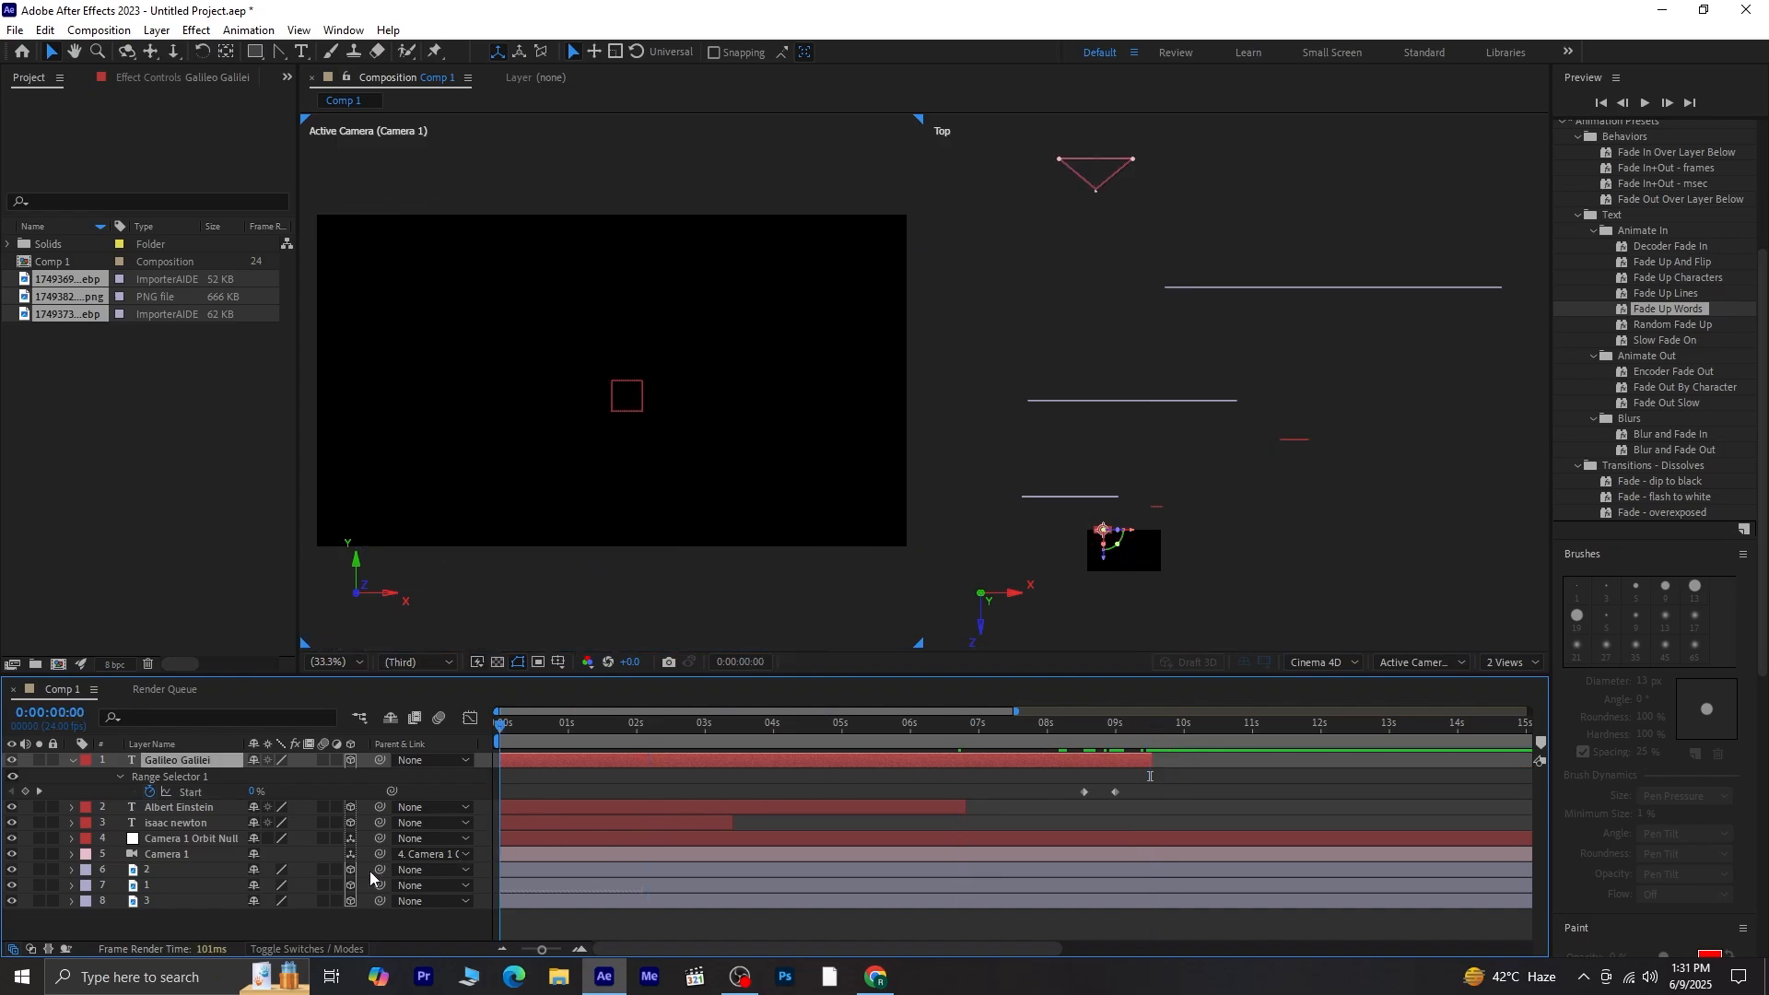
left_click(71, 761)
key("space")
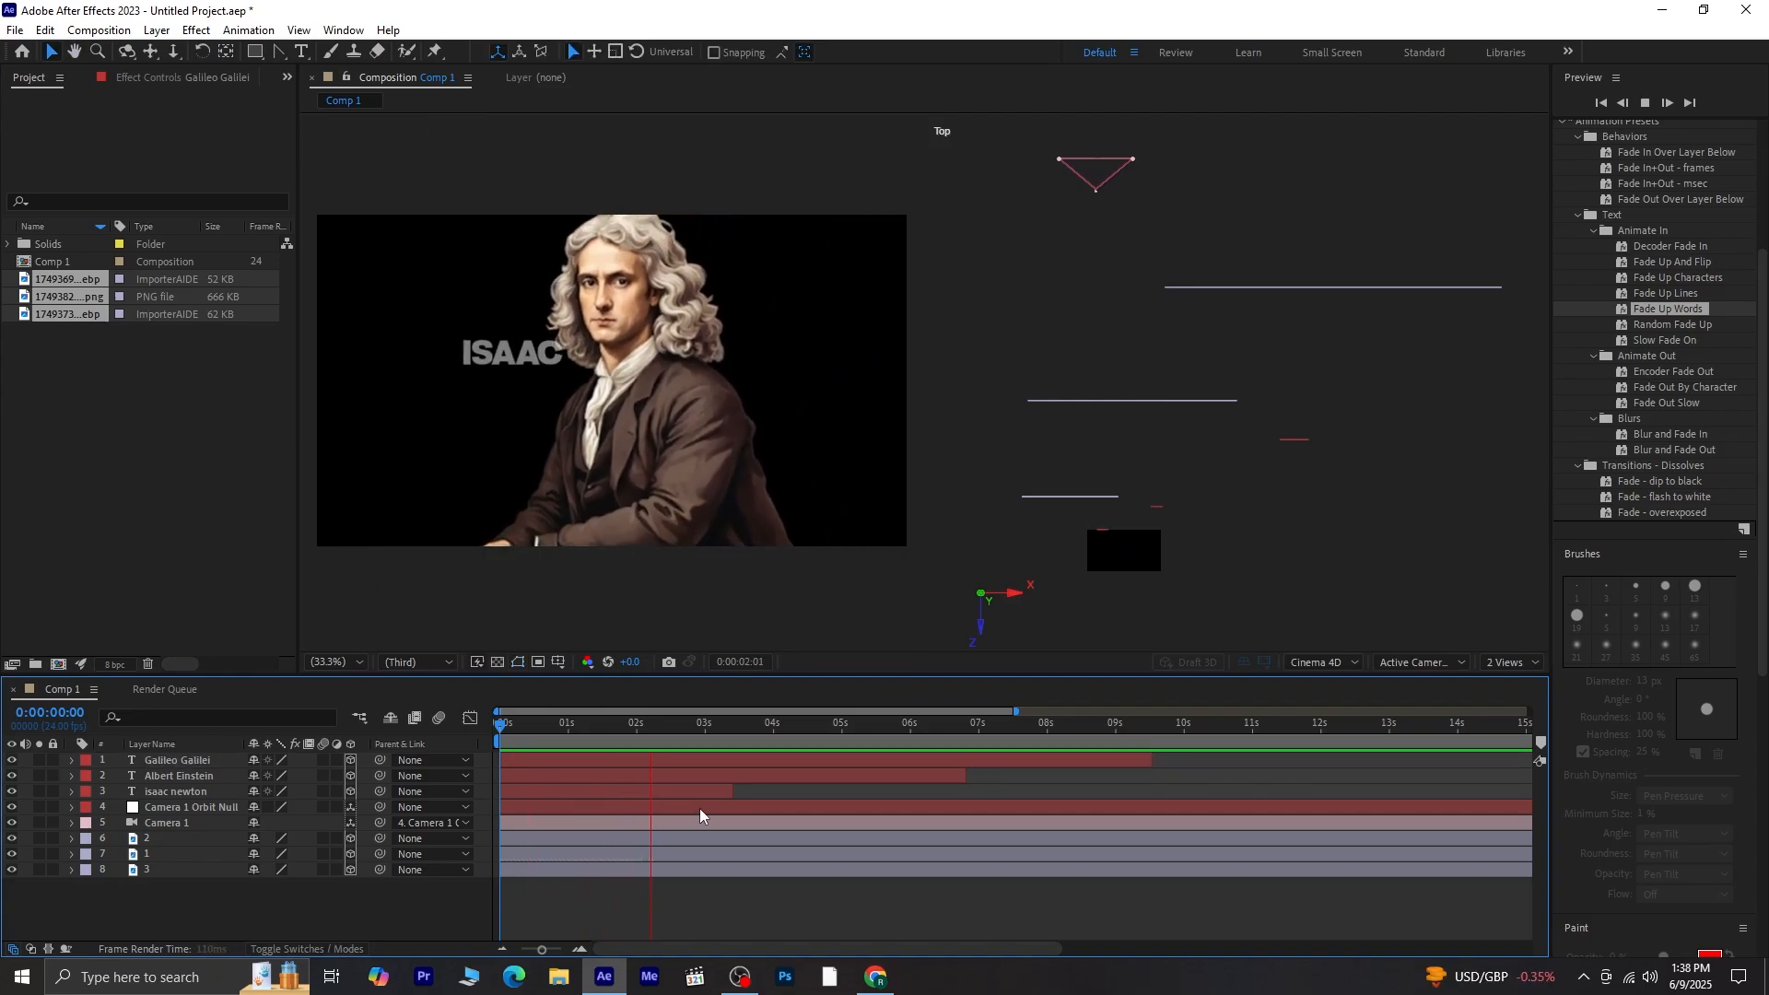
key("space")
Step: Trim the start of the isaac newton title layer to 0:00:01:20 and preview its fade
left_click_drag(700, 732, 629, 772)
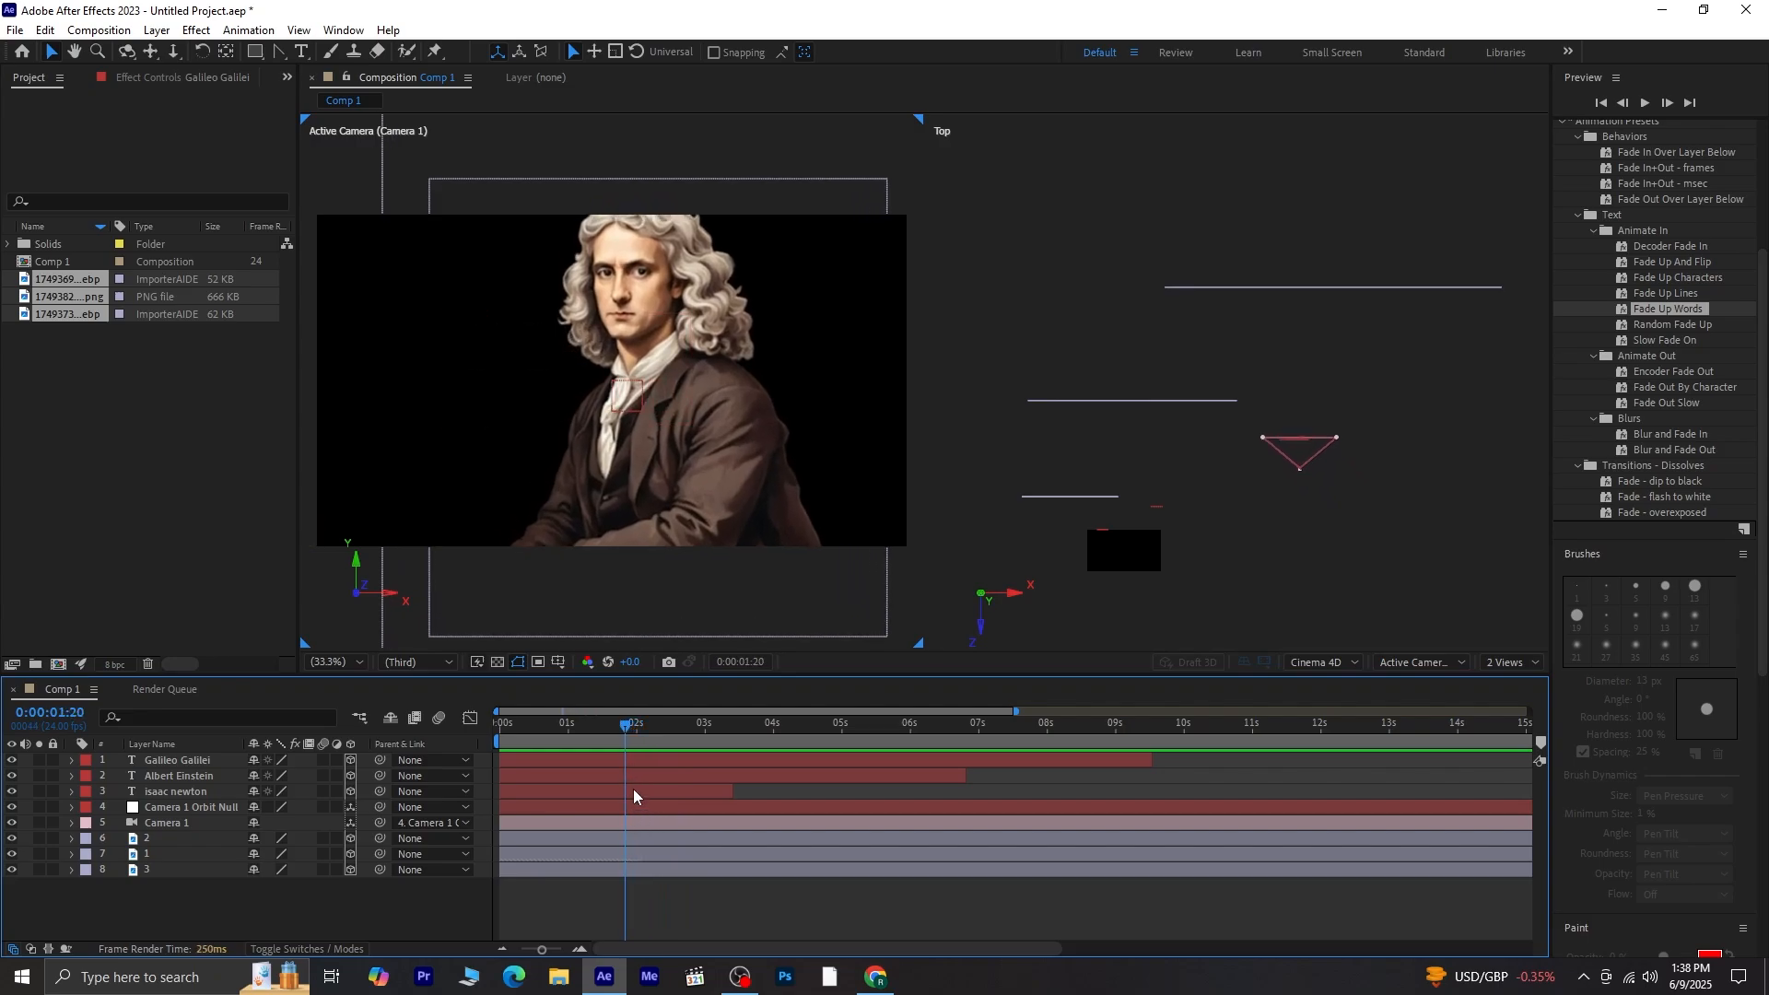
left_click(632, 793)
key("alt+bracketleft")
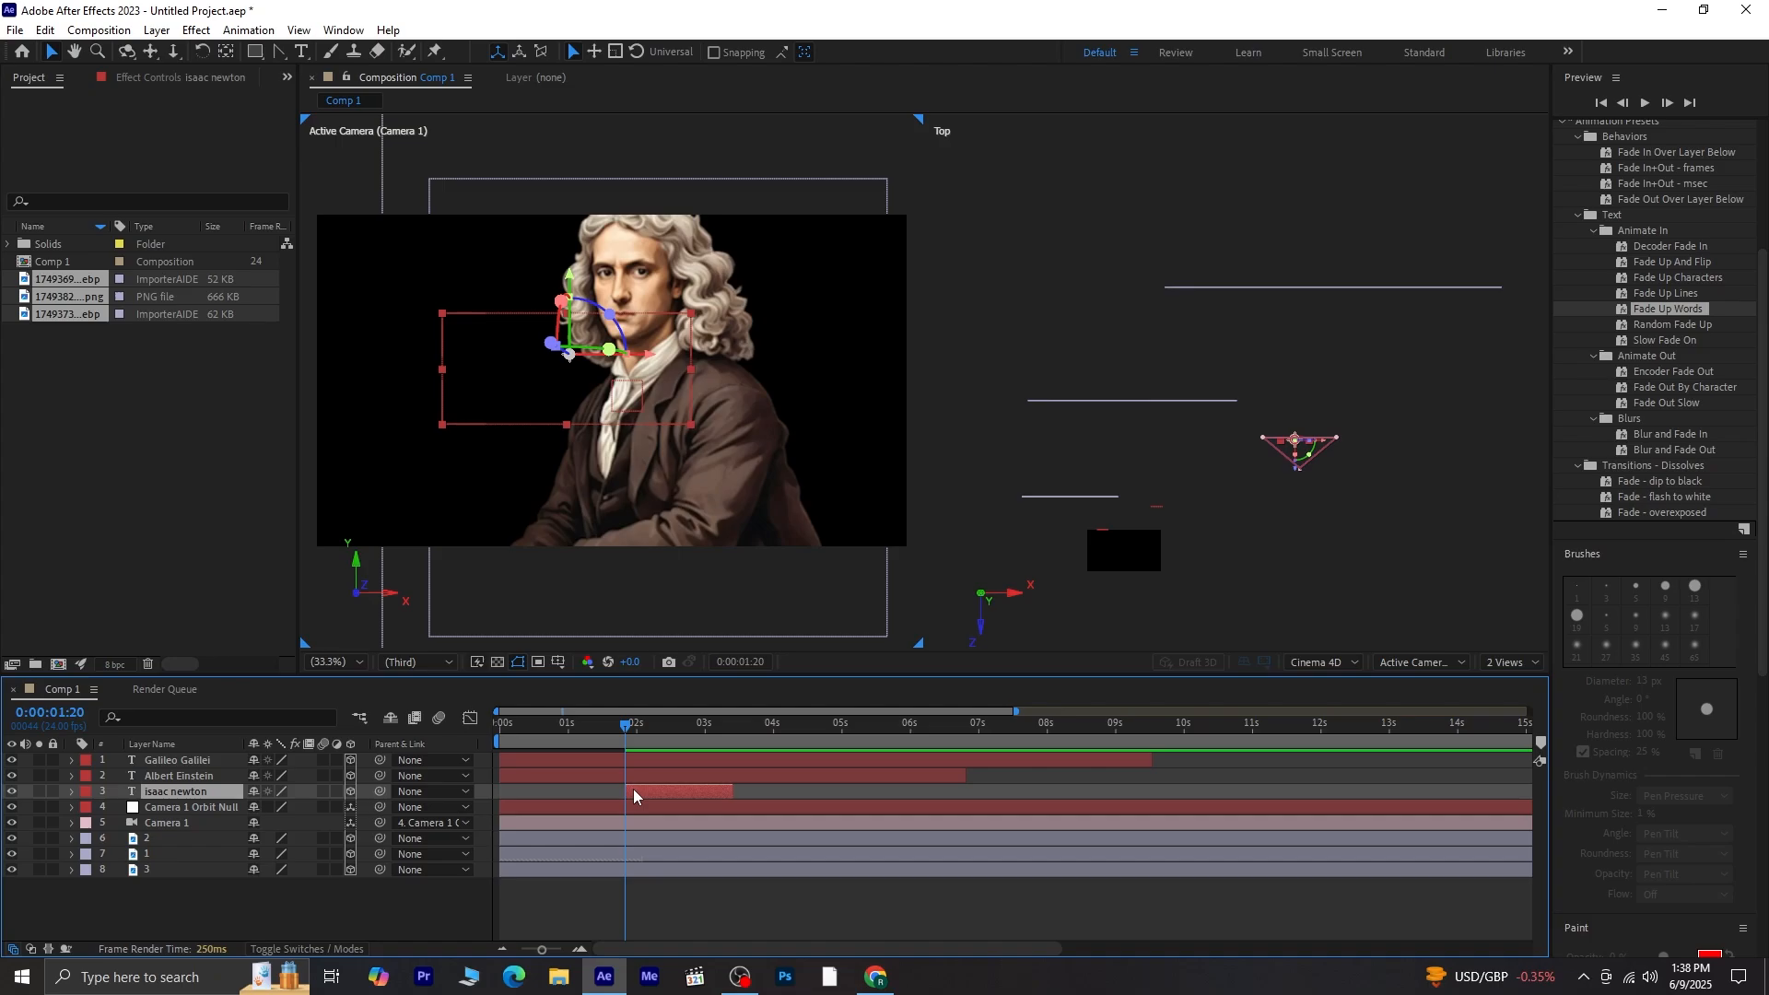
key("space")
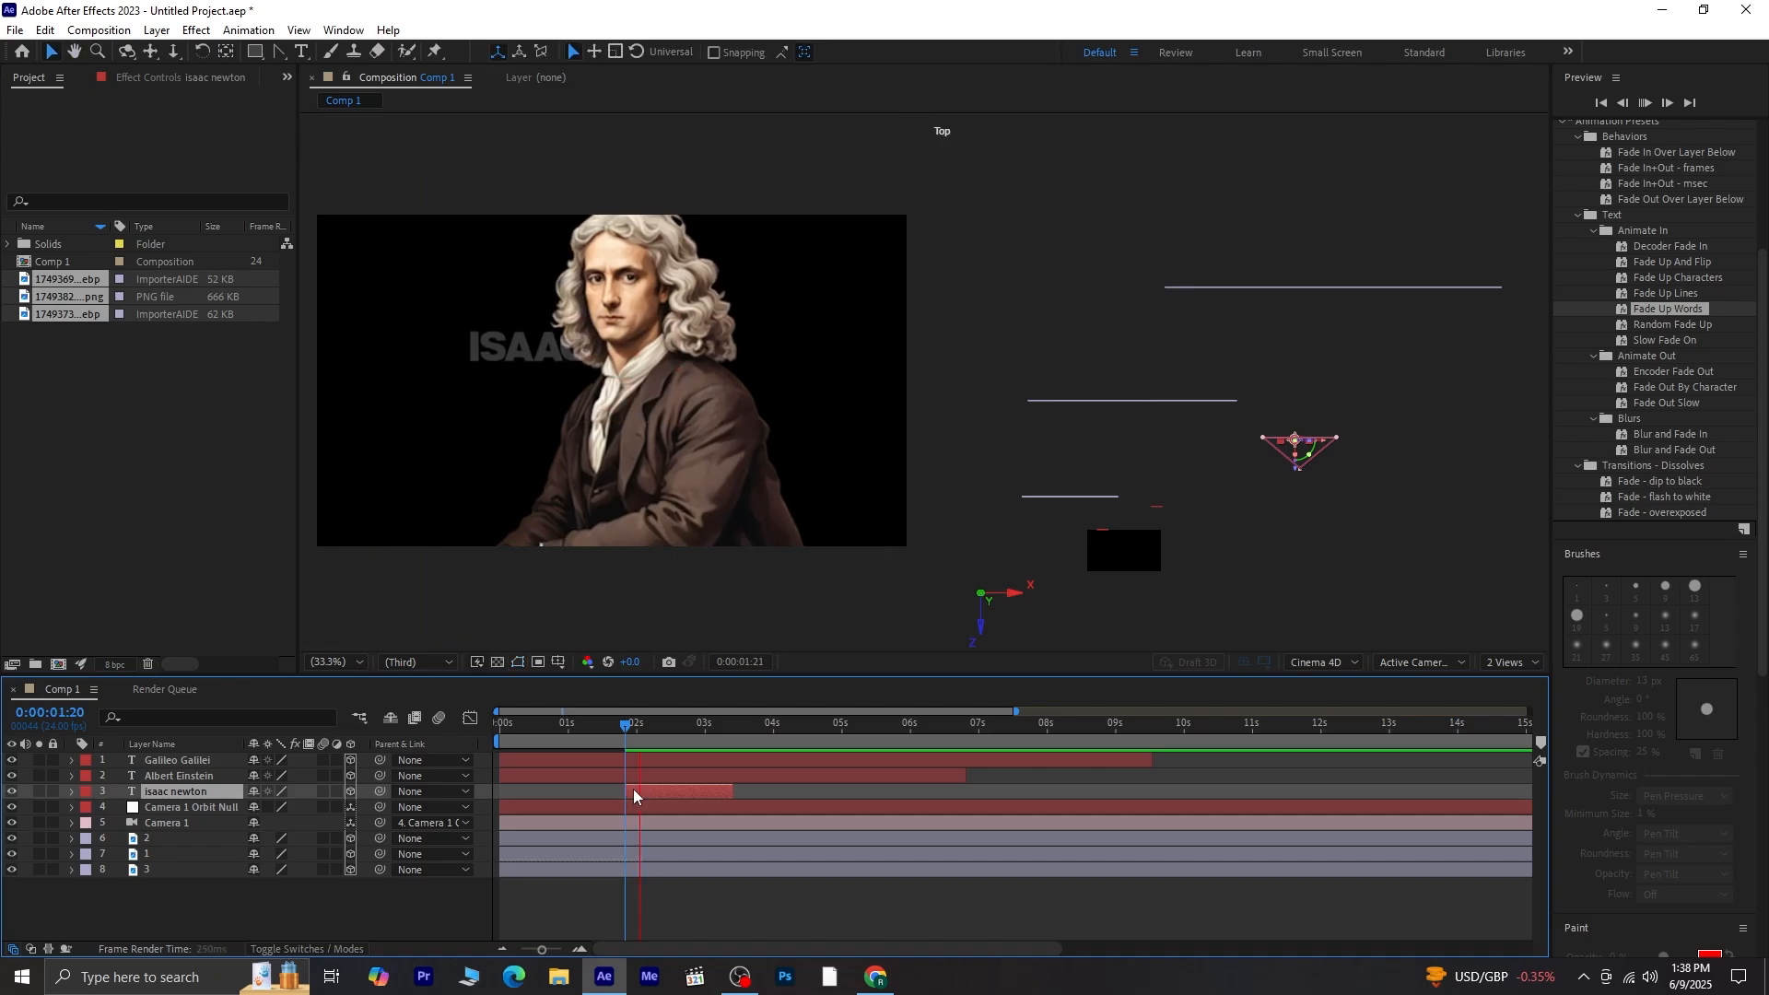
key("space")
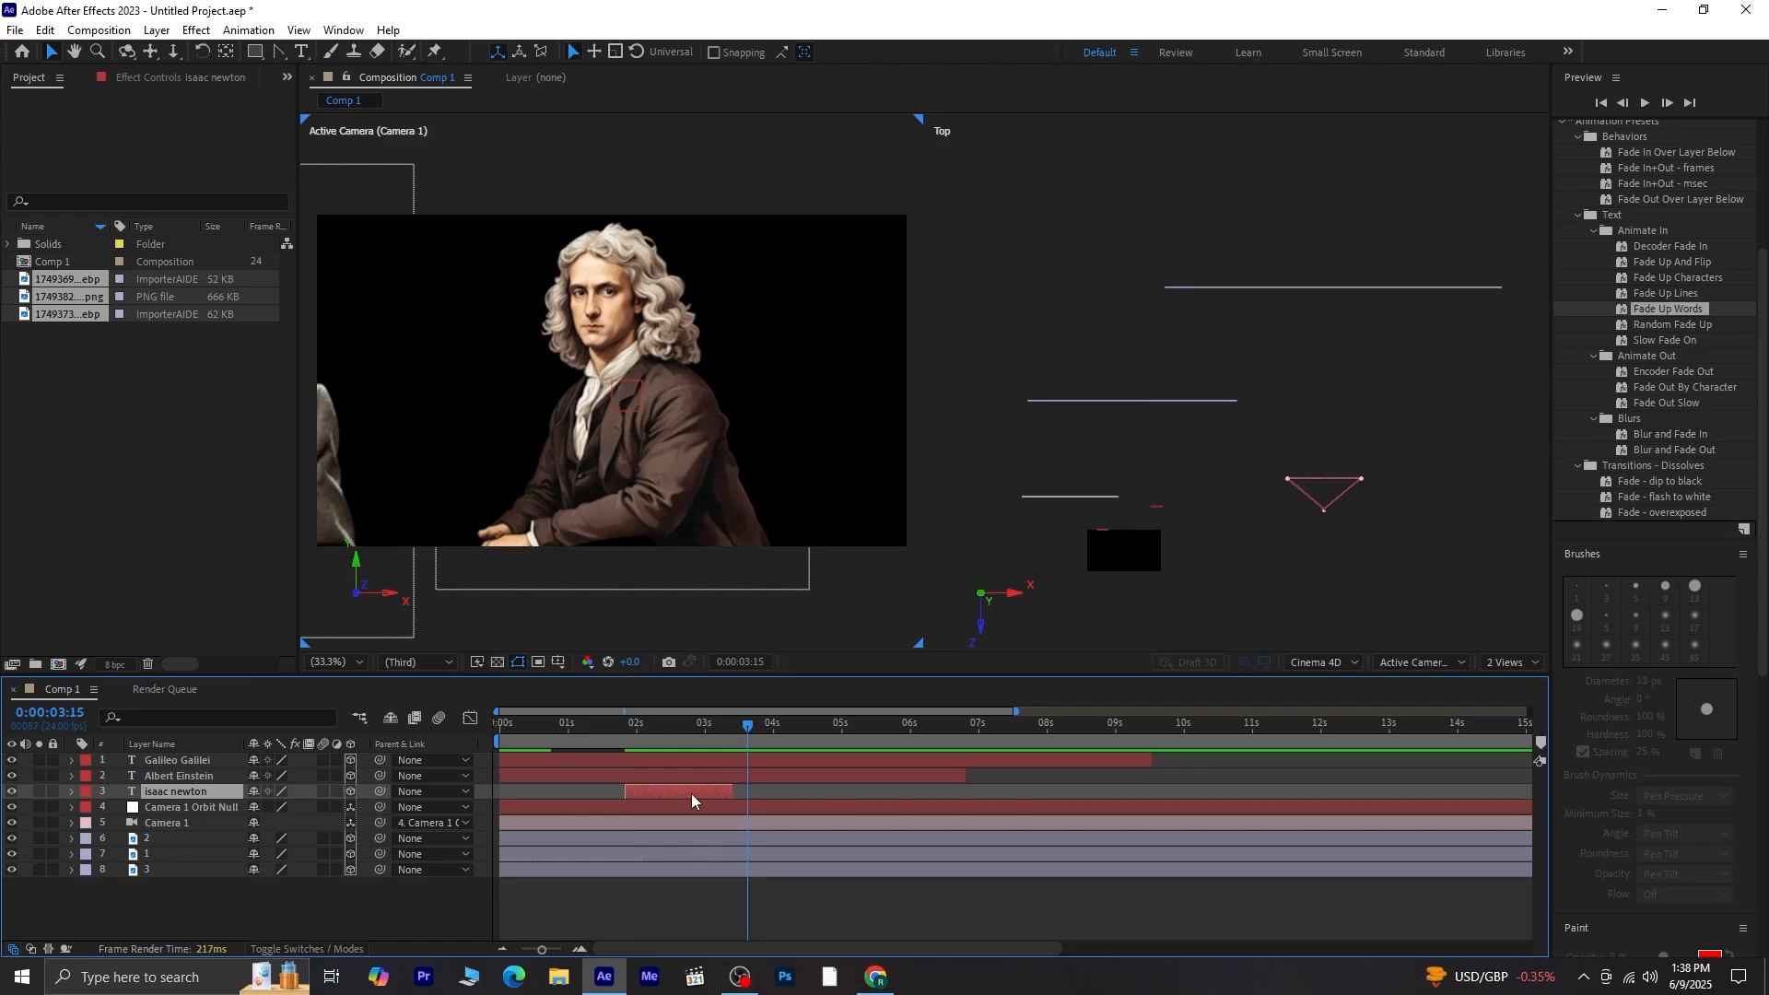
Step: Shorten the isaac newton fade by moving its second keyframe earlier, shift the layer to start just after two seconds, and preview from the beginning
key("u")
left_click_drag(705, 822, 669, 822)
left_click_drag(837, 726, 301, 821)
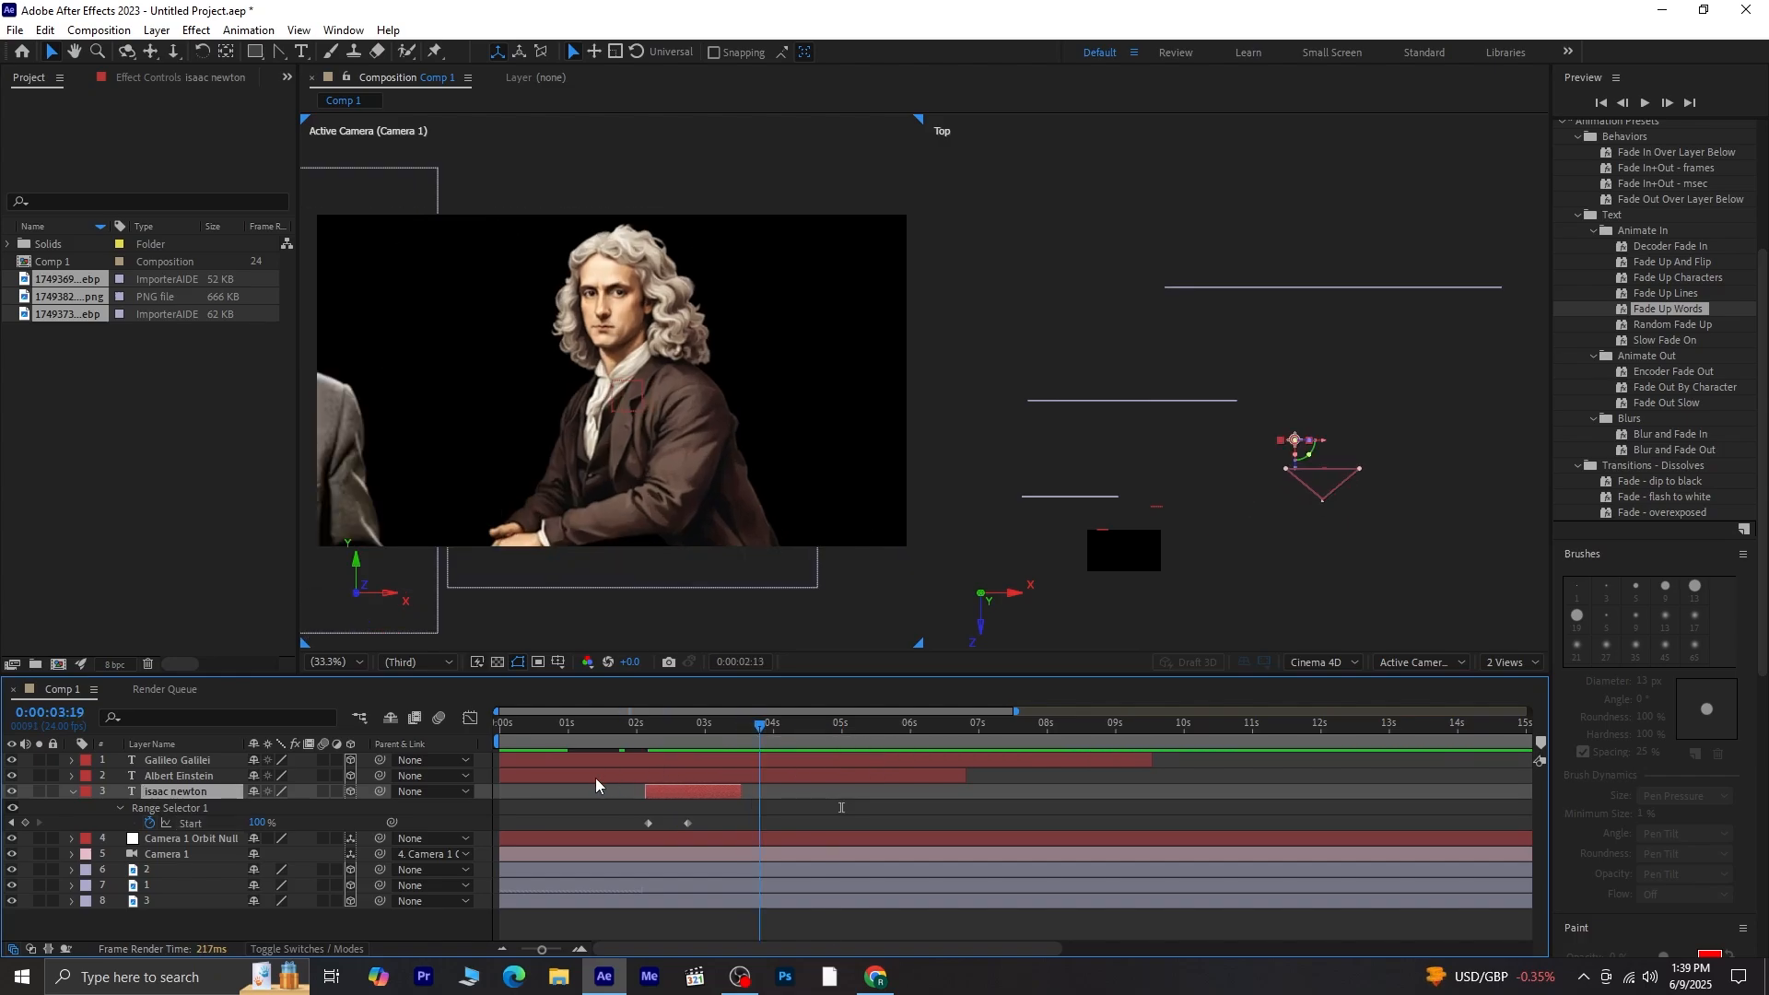
key("space")
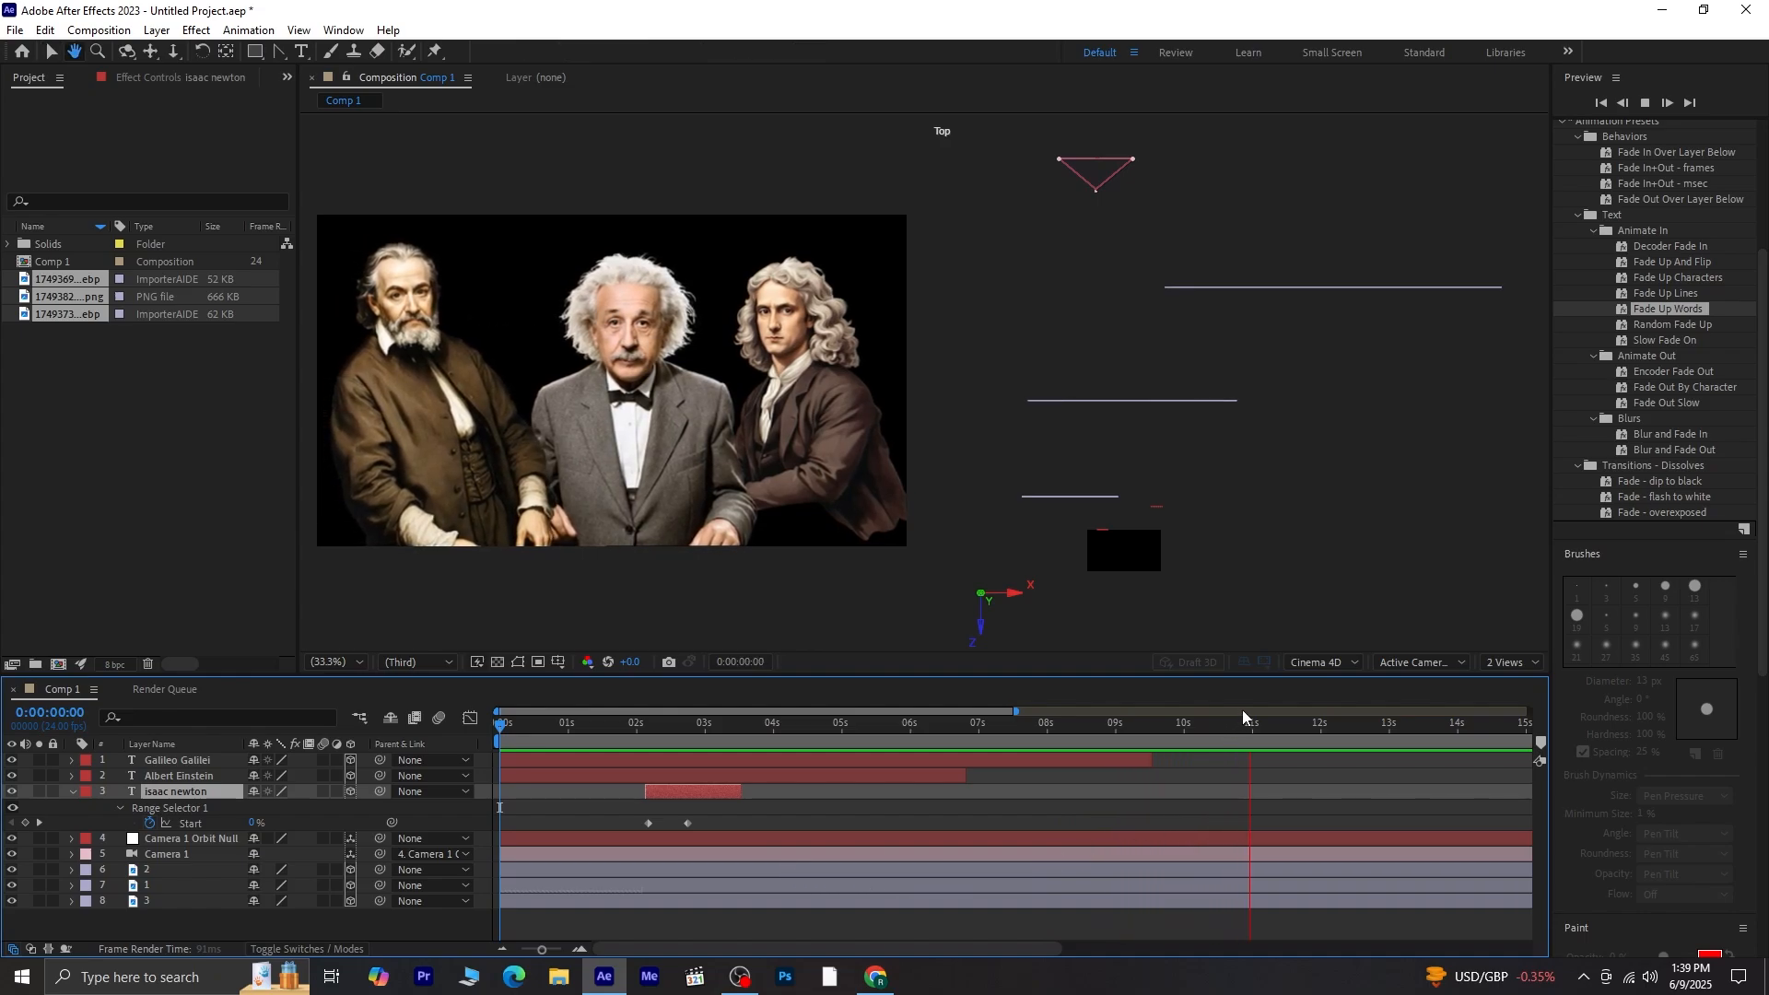
key("space")
Step: Add an opacity keyframe at 100% to the isaac newton title layer at 0:00:03:13
left_click_drag(759, 820, 739, 837)
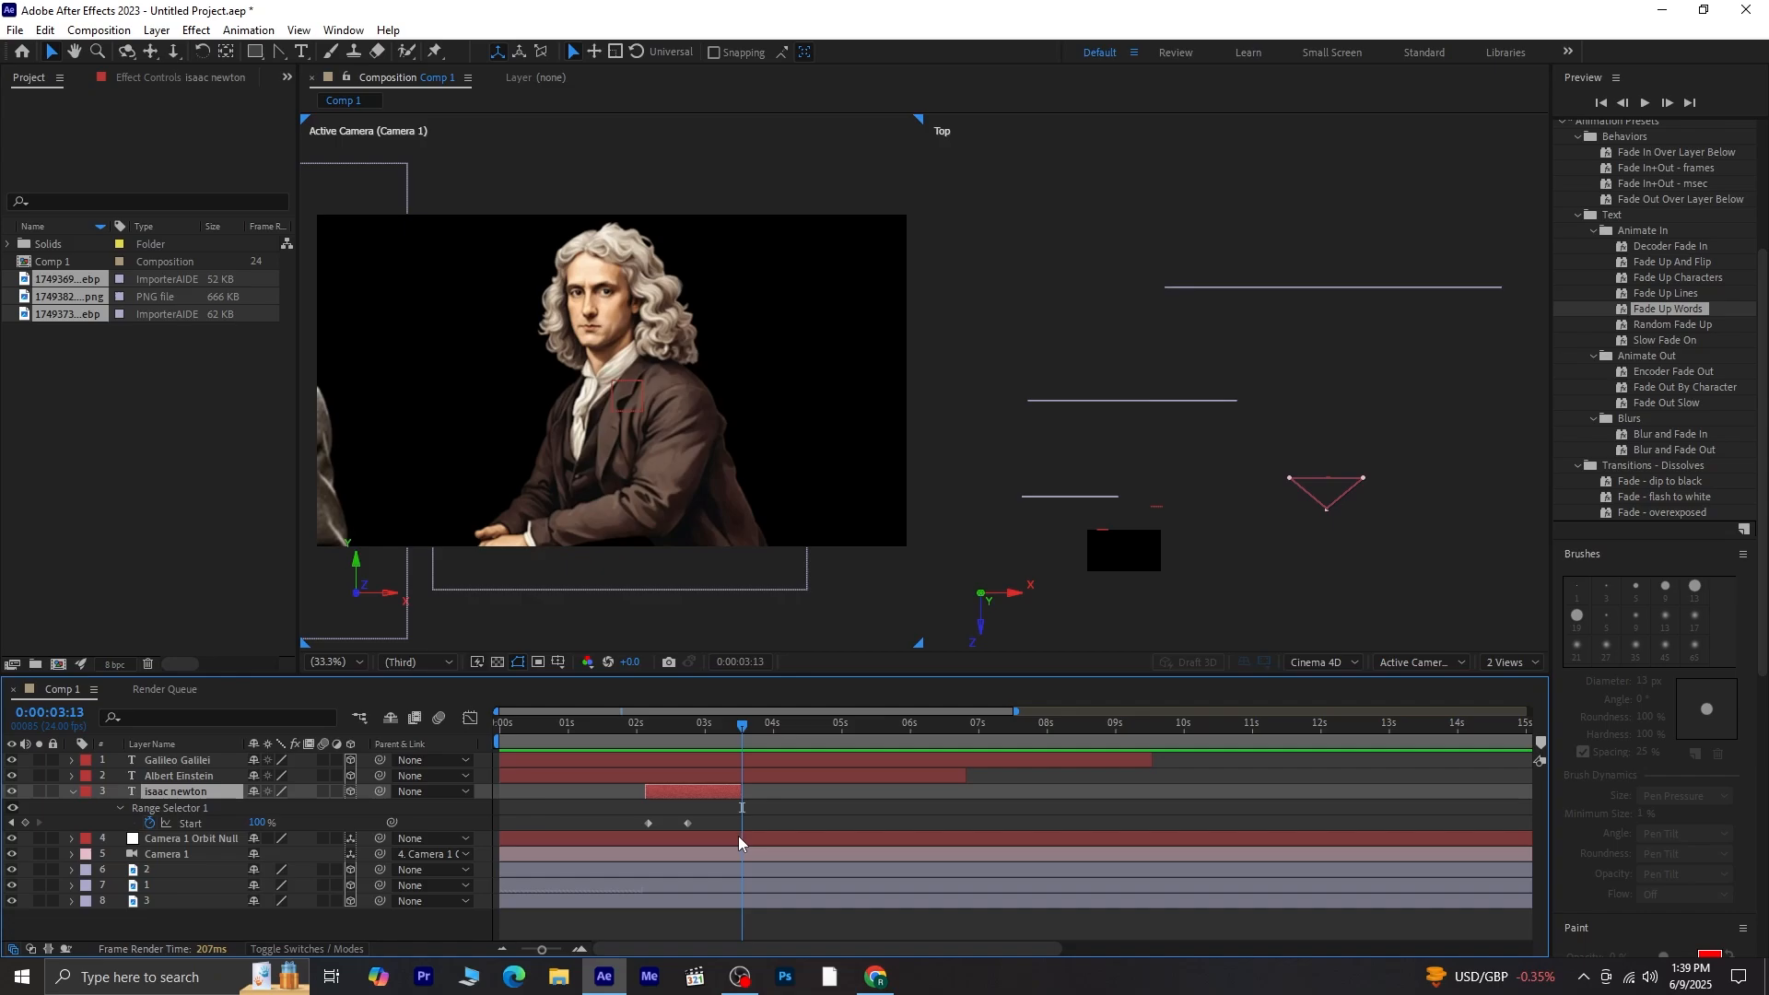
key("y")
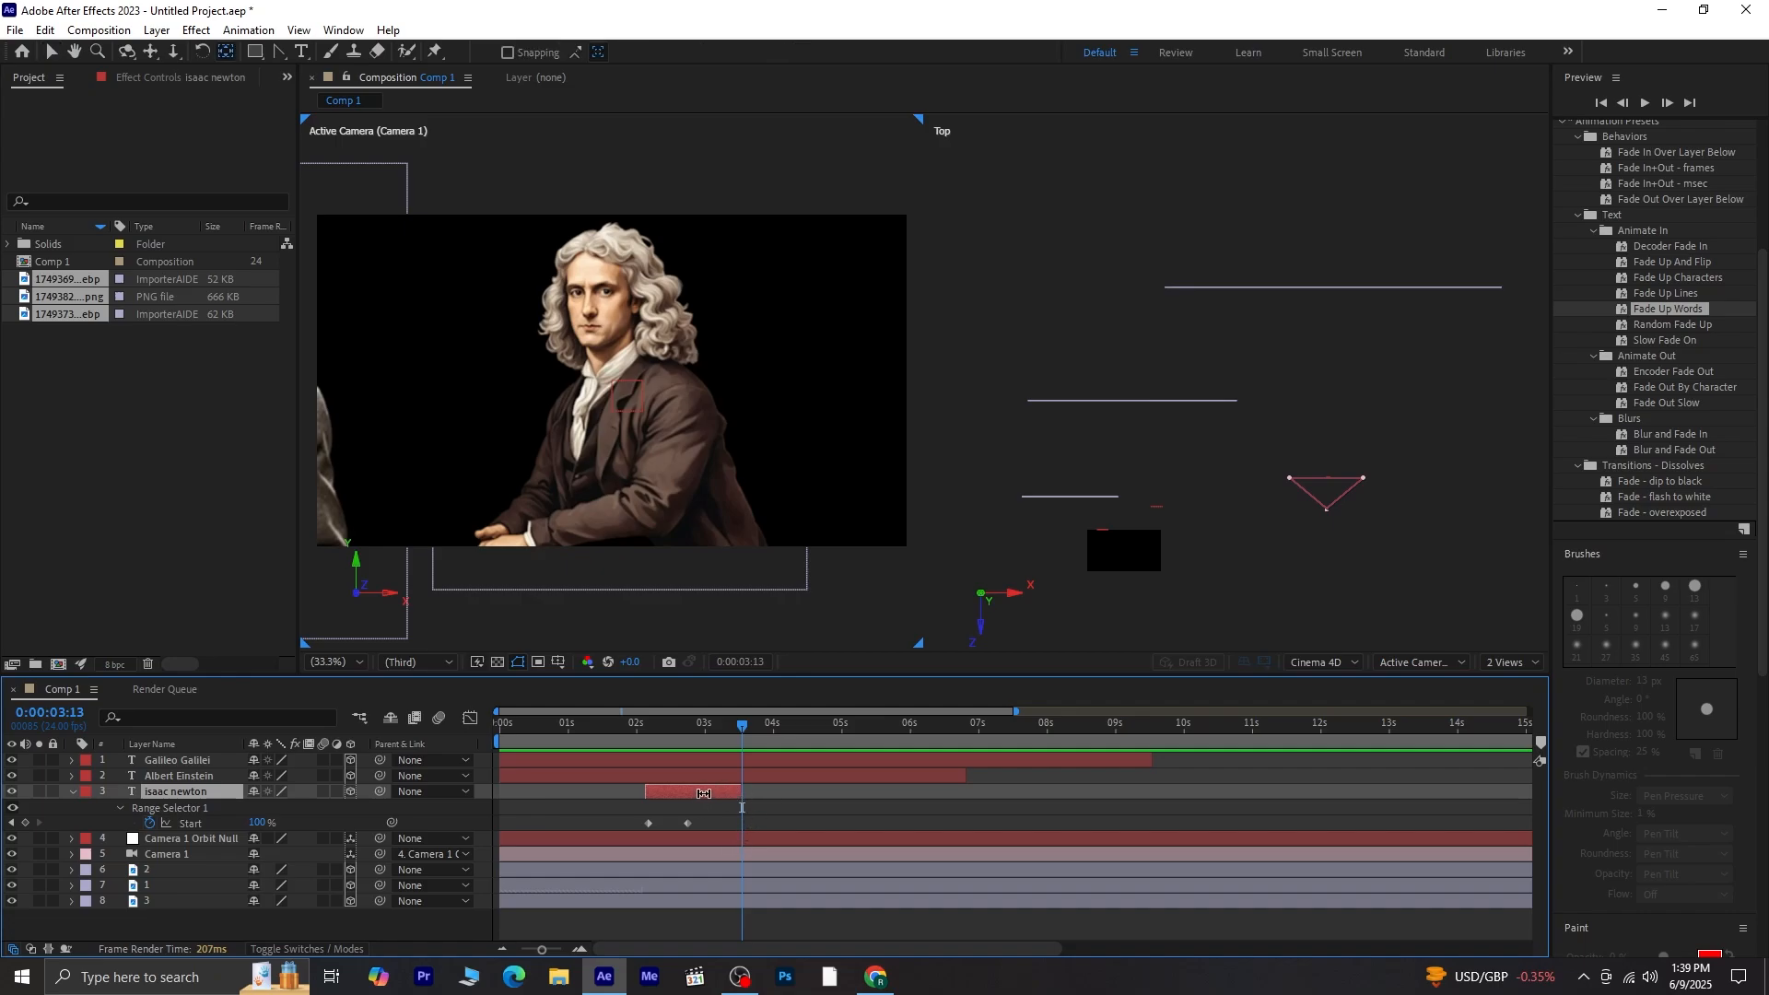
key("v")
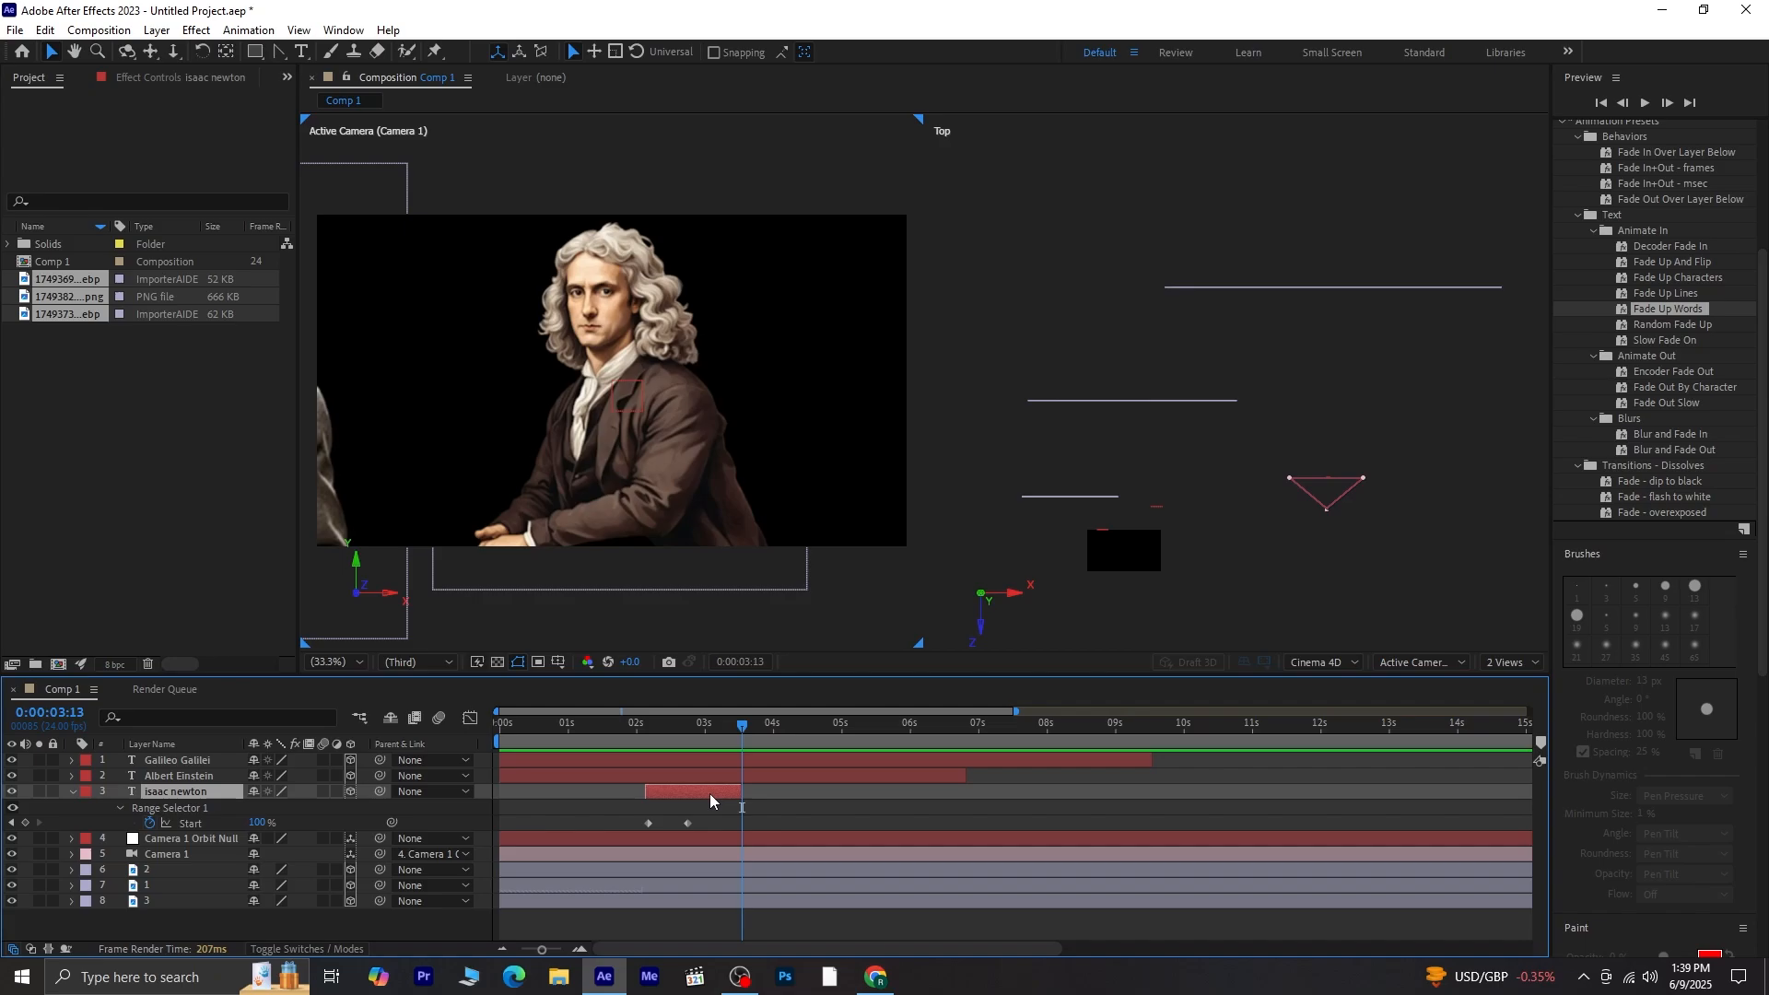
key("t")
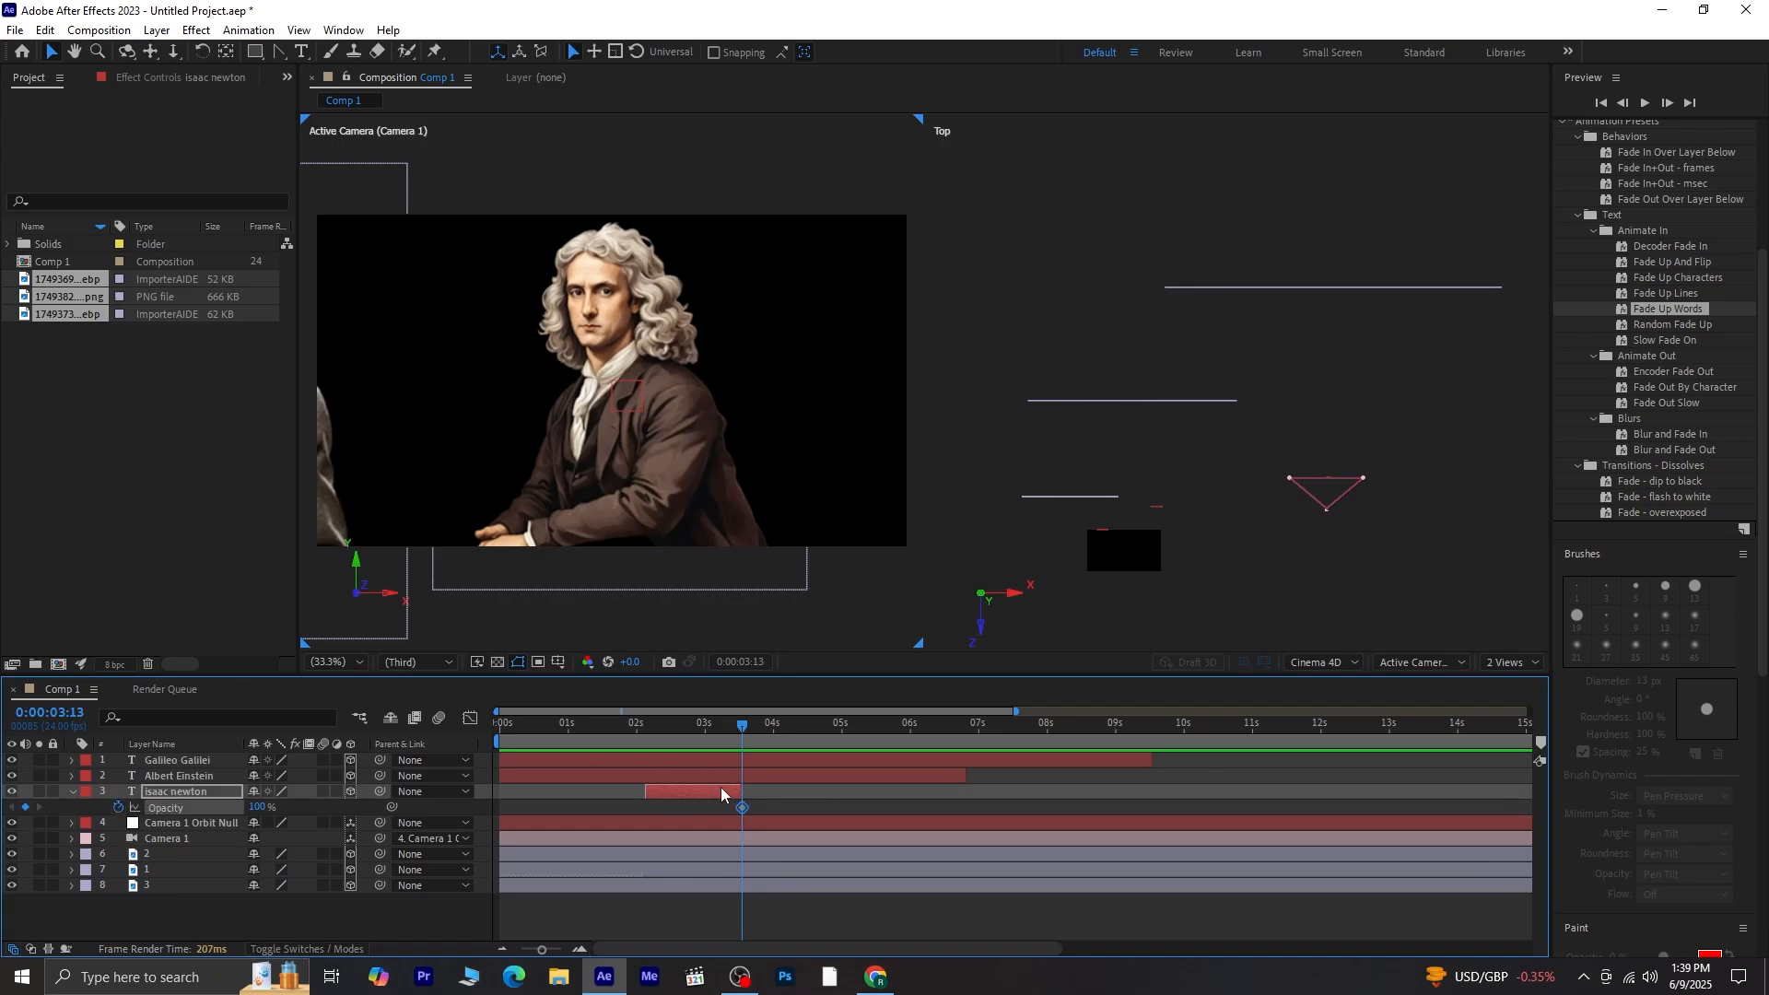
Step: Extend the end of the isaac newton layer to about four seconds and keyframe its opacity to 0% at 0:00:03:21
left_click_drag(742, 797, 772, 808)
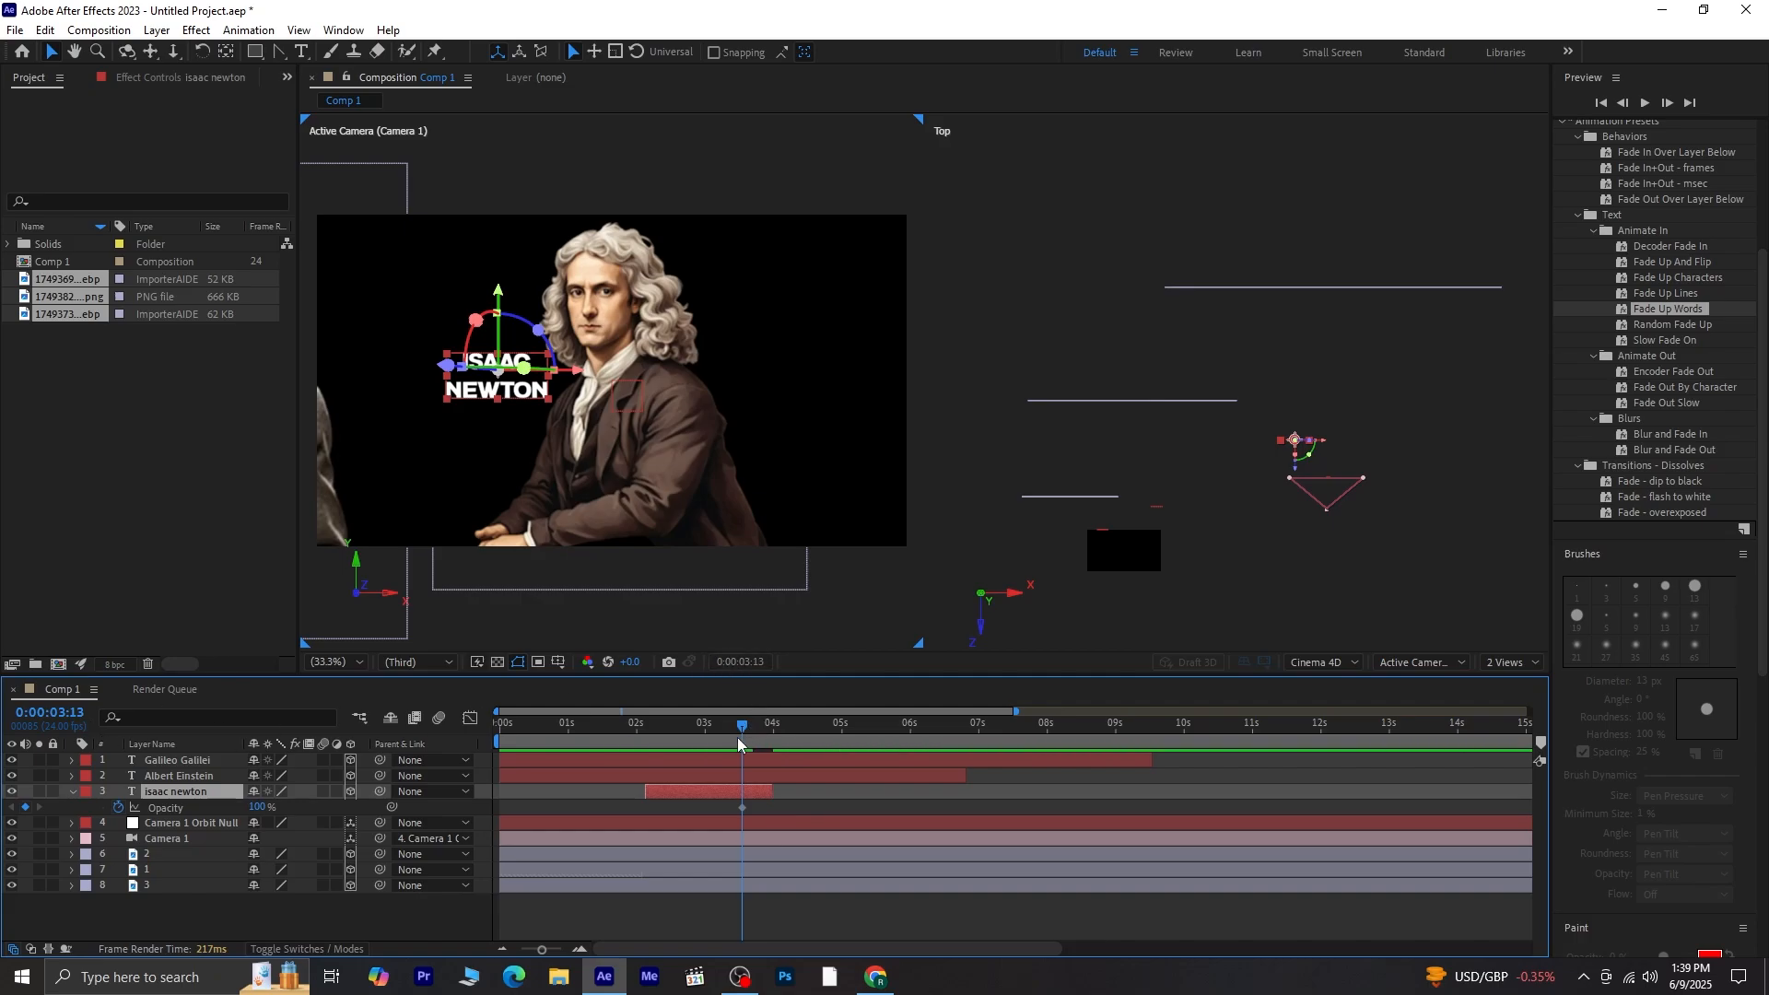
left_click_drag(743, 730, 766, 761)
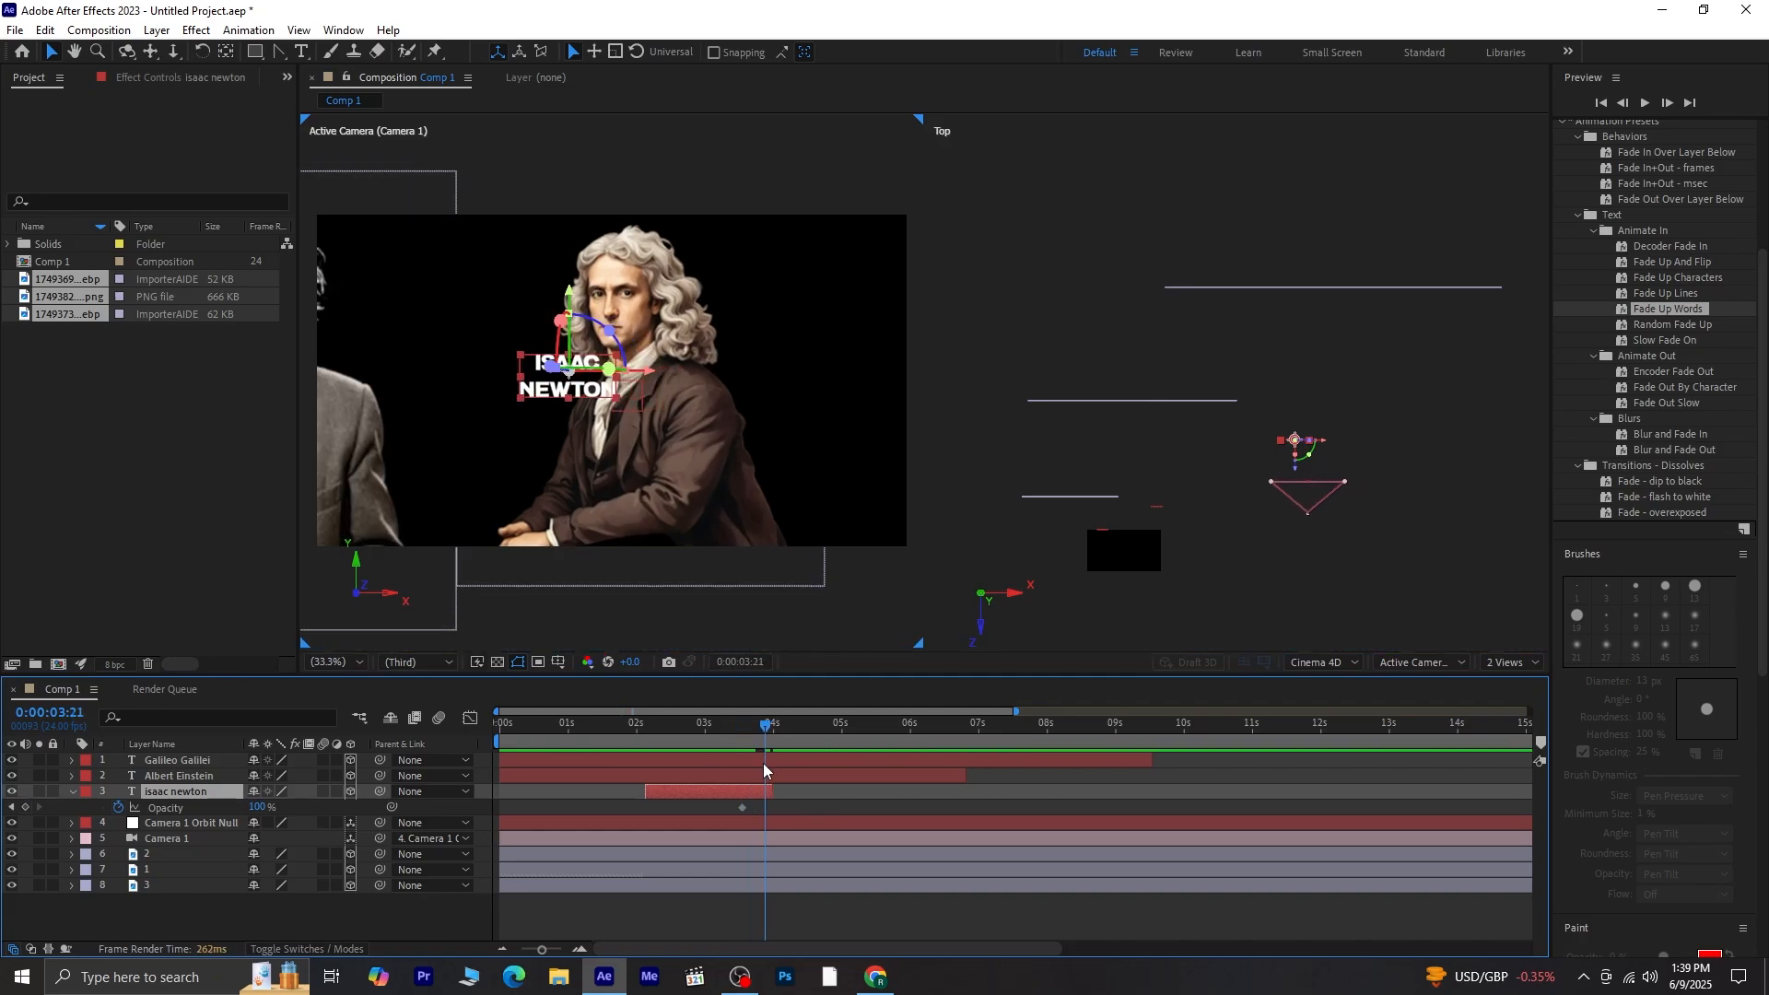
left_click(258, 807)
type("0")
key("Return")
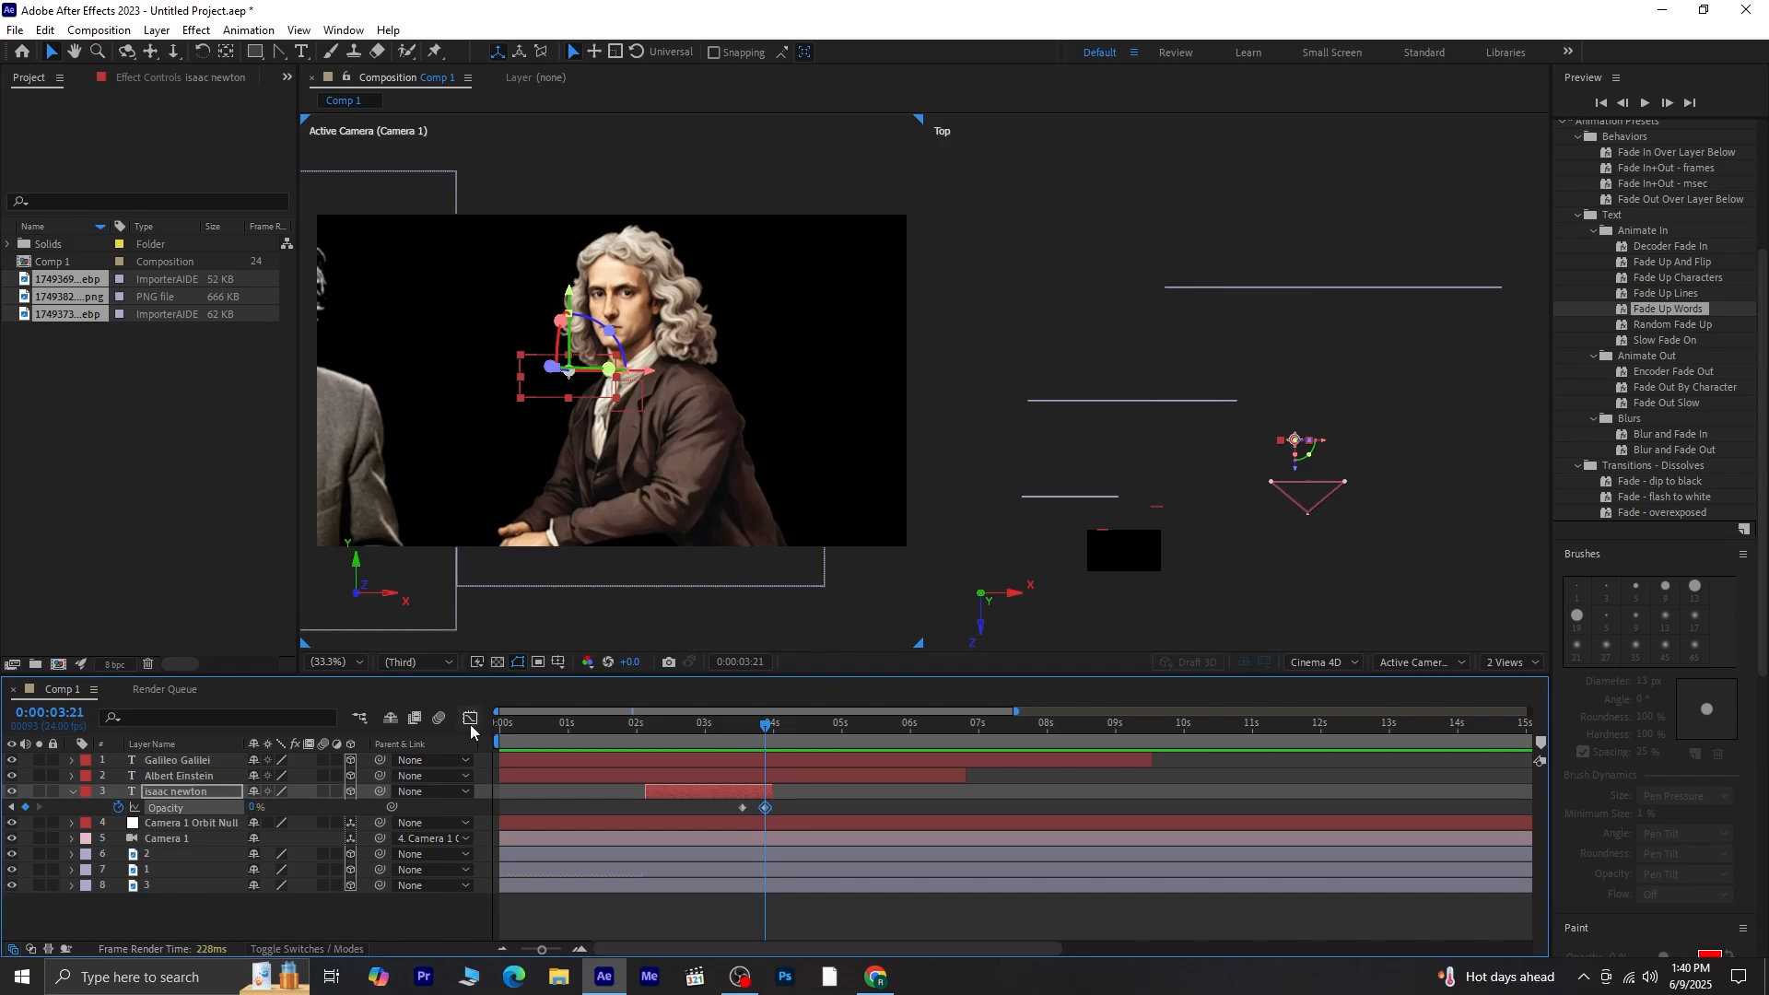
Step: Move the isaac newton opacity keyframes earlier, to about 0:00:03:07 and 0:00:03:17, and preview the title's fade-out
left_click_drag(778, 724, 661, 783)
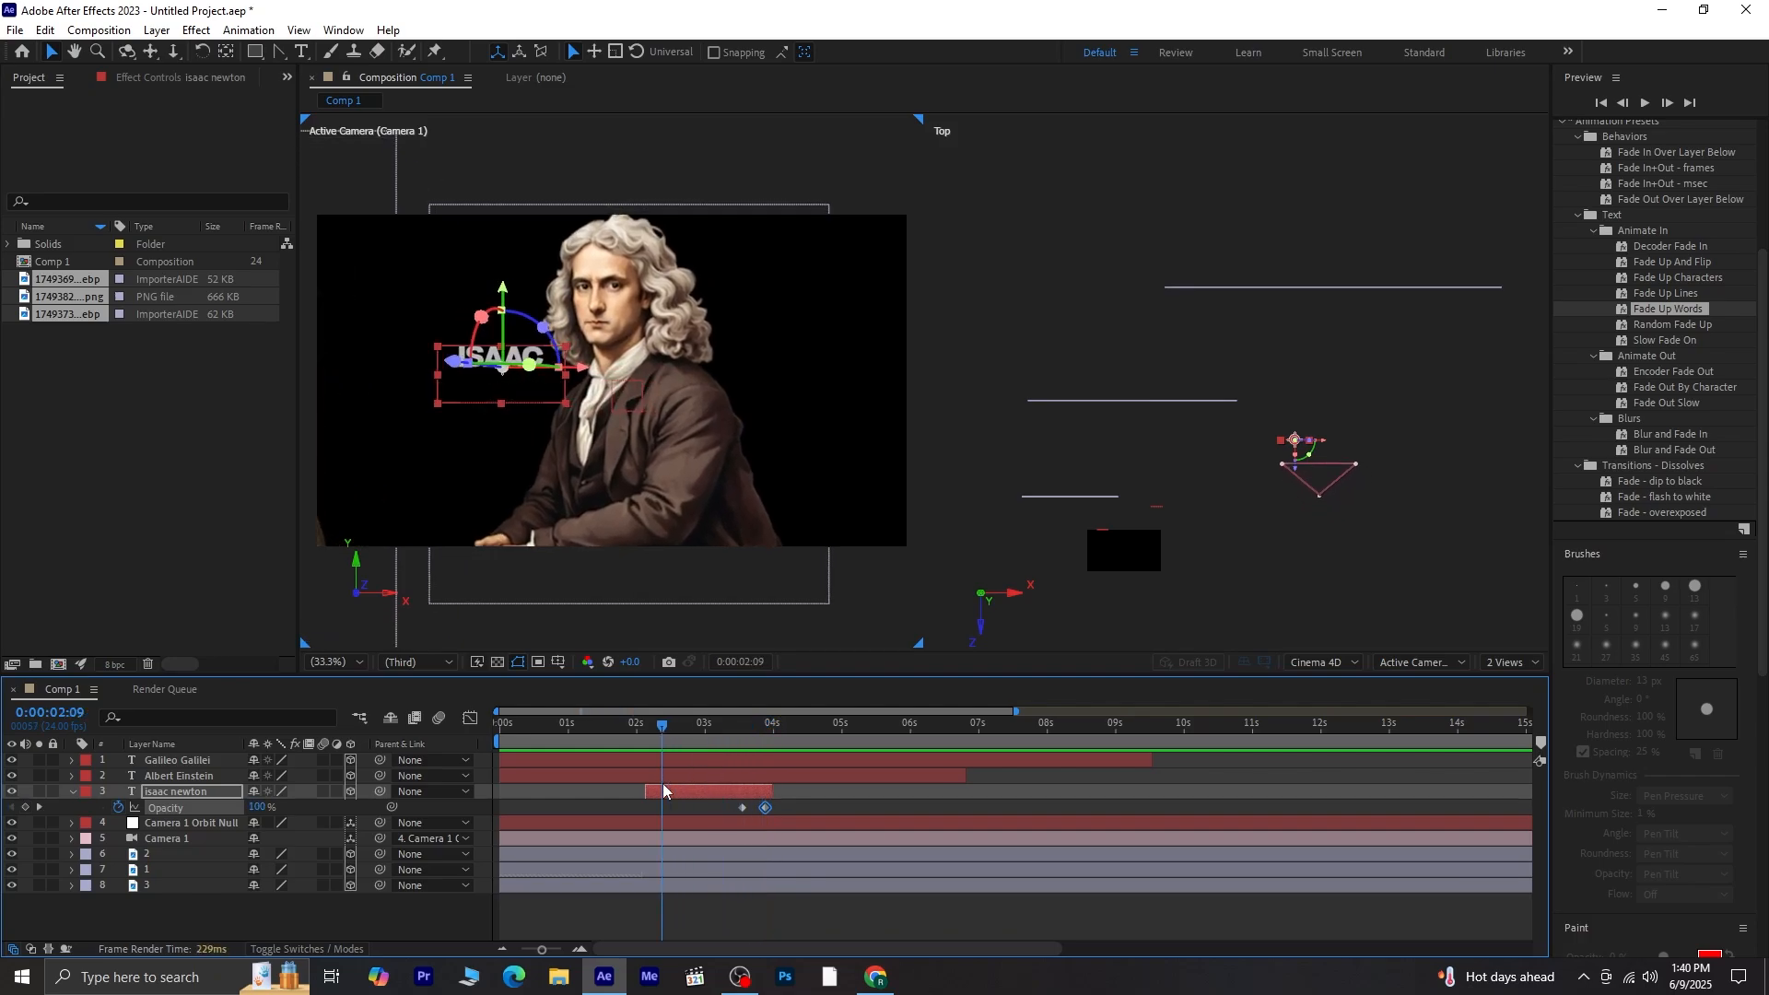
key("space")
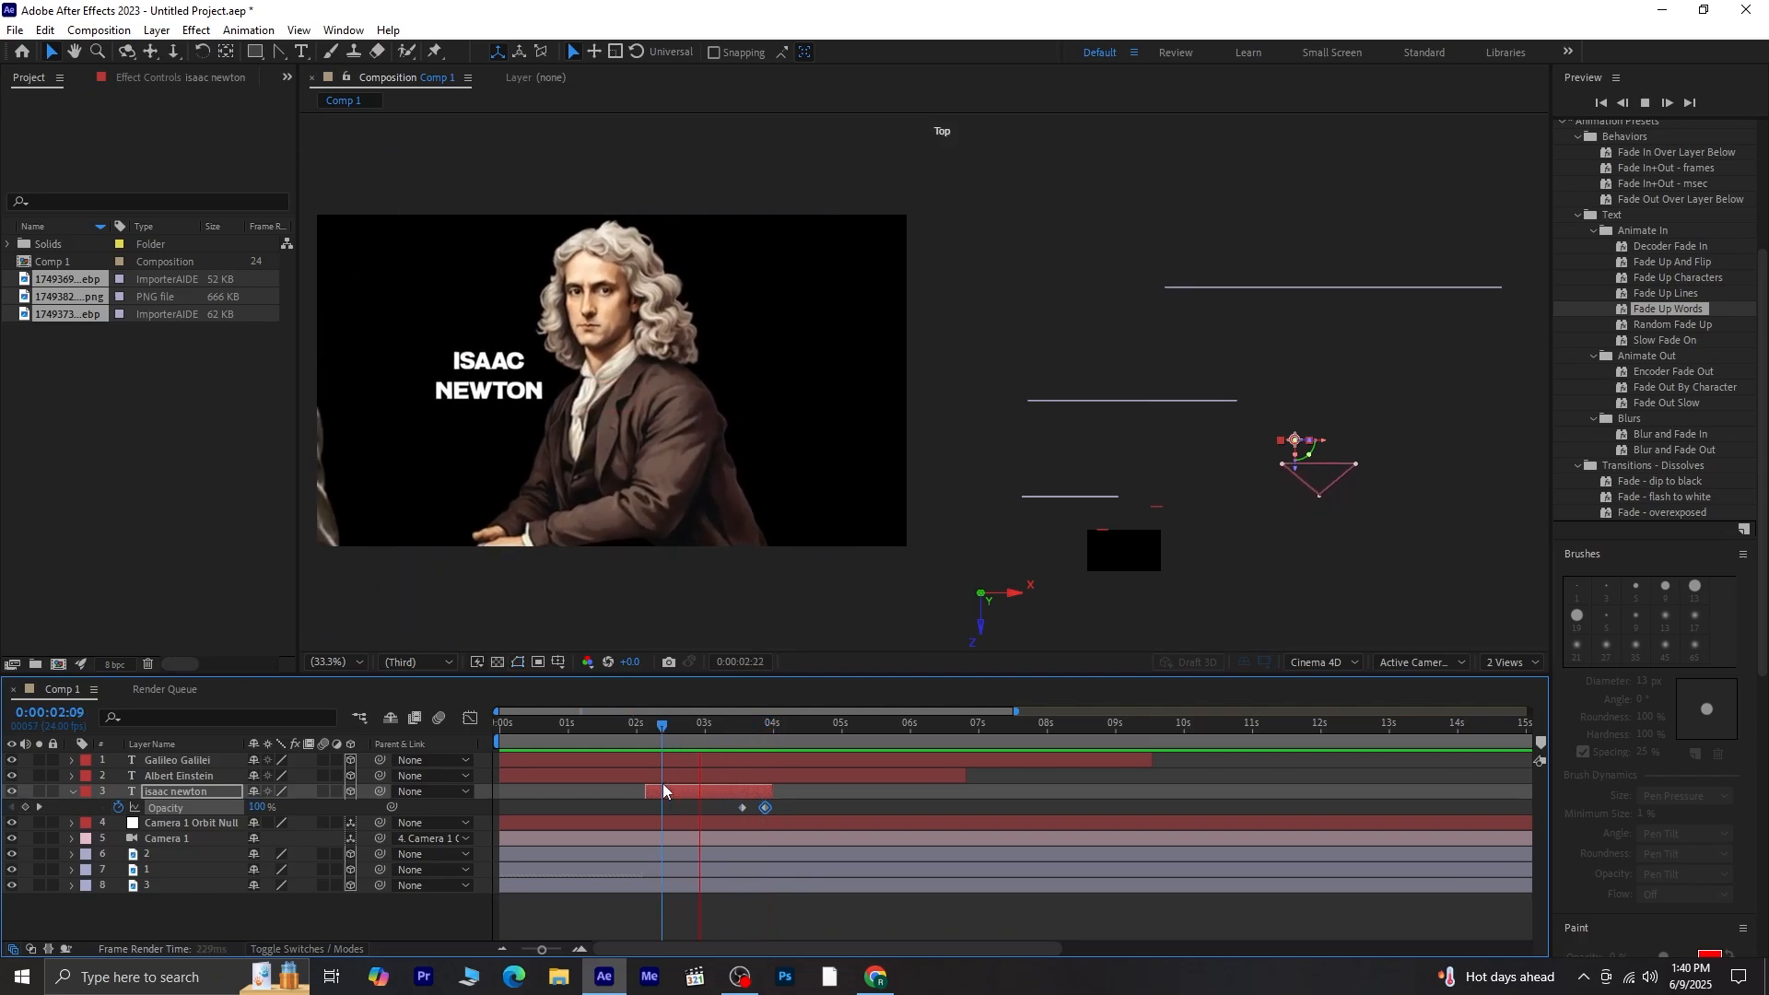
key("space")
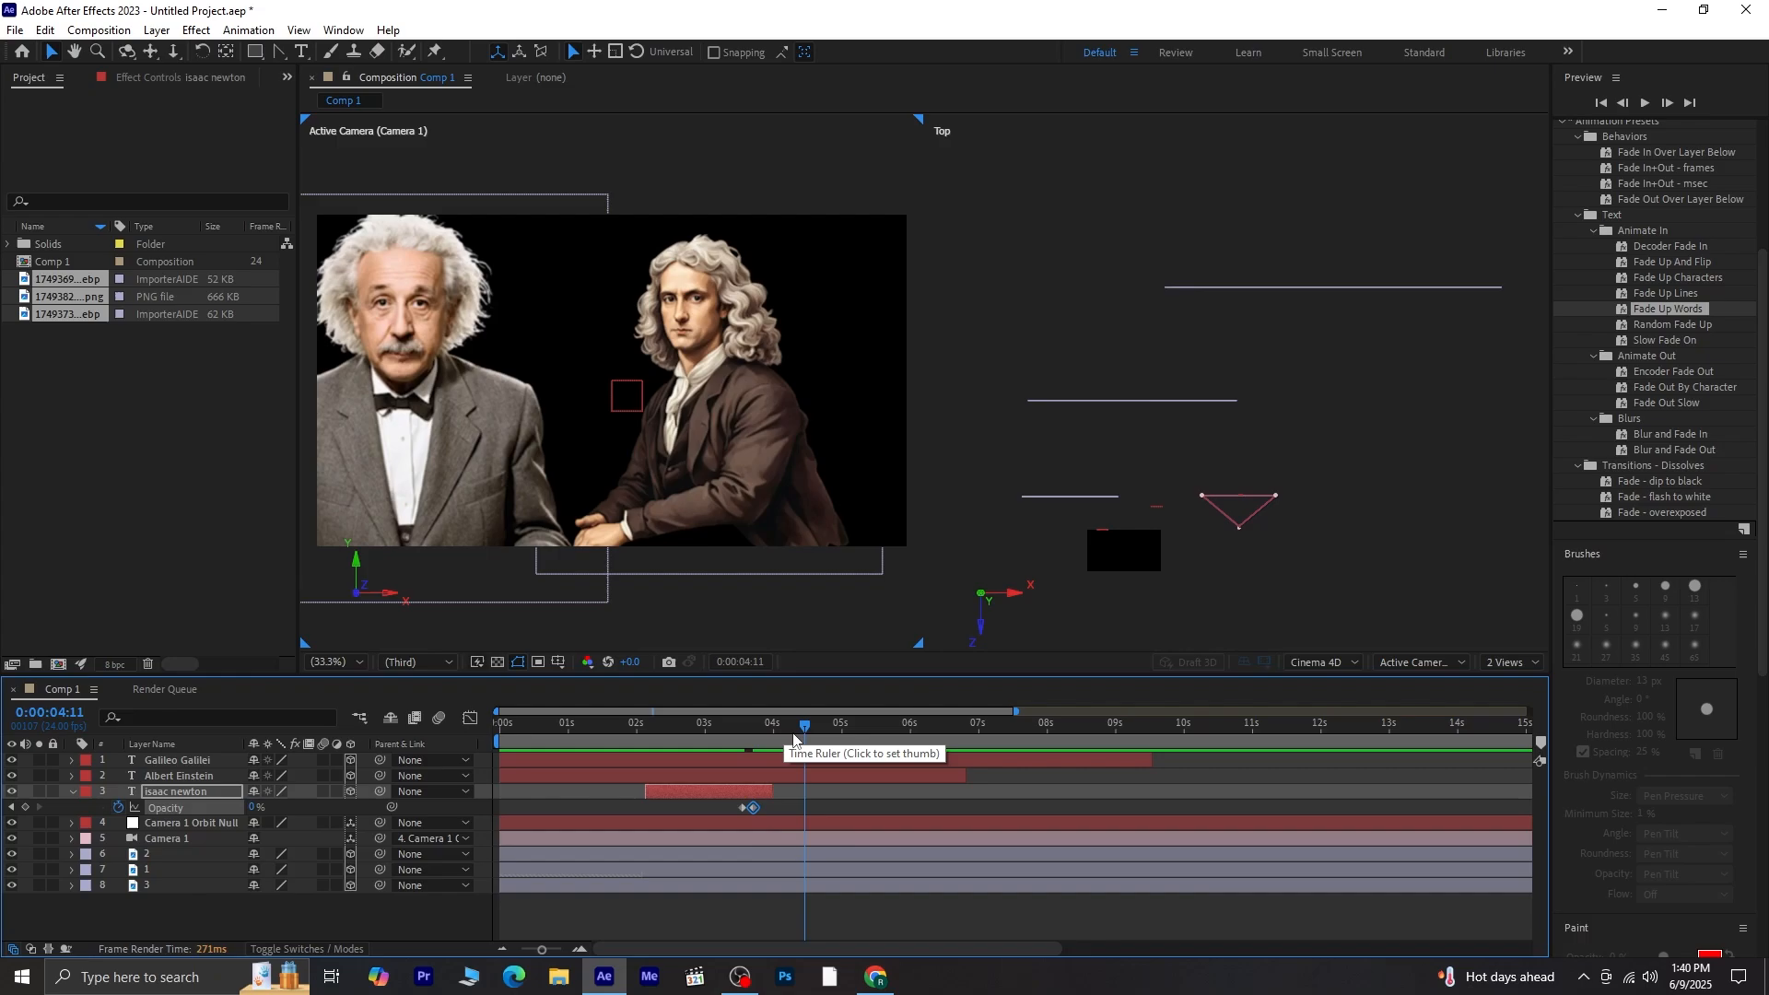
left_click_drag(742, 807, 724, 828)
left_click_drag(798, 732, 651, 811)
key("space")
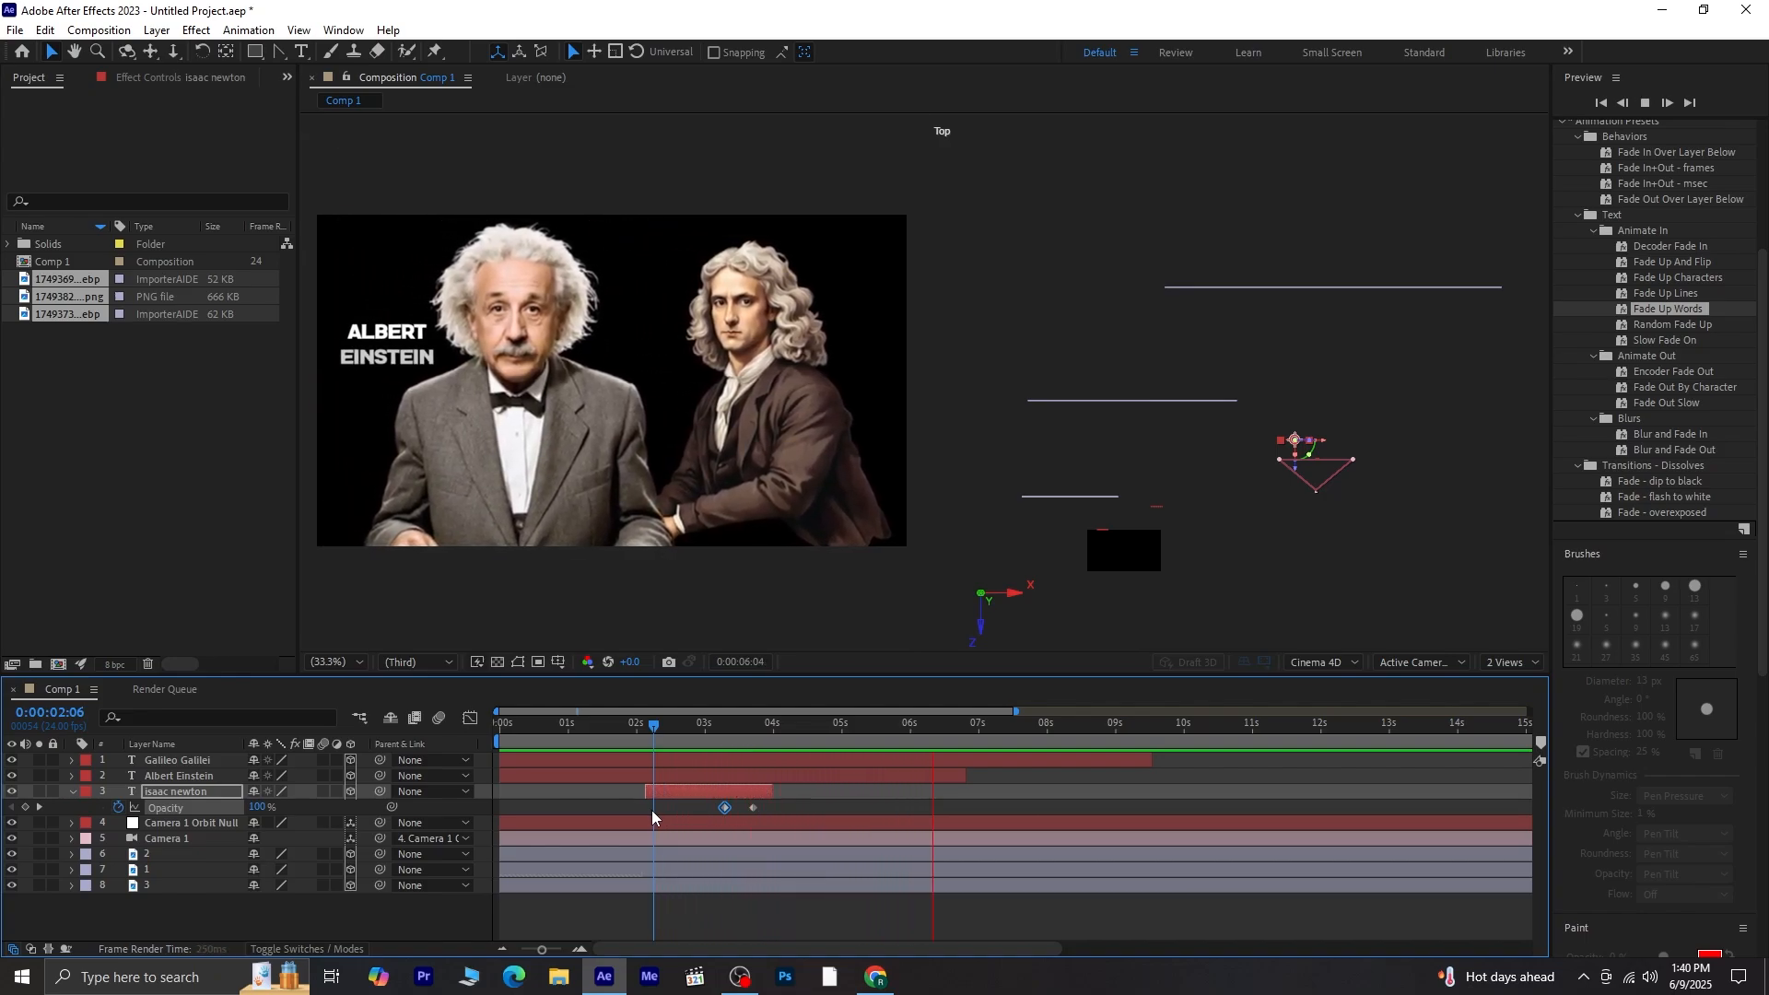
key("space")
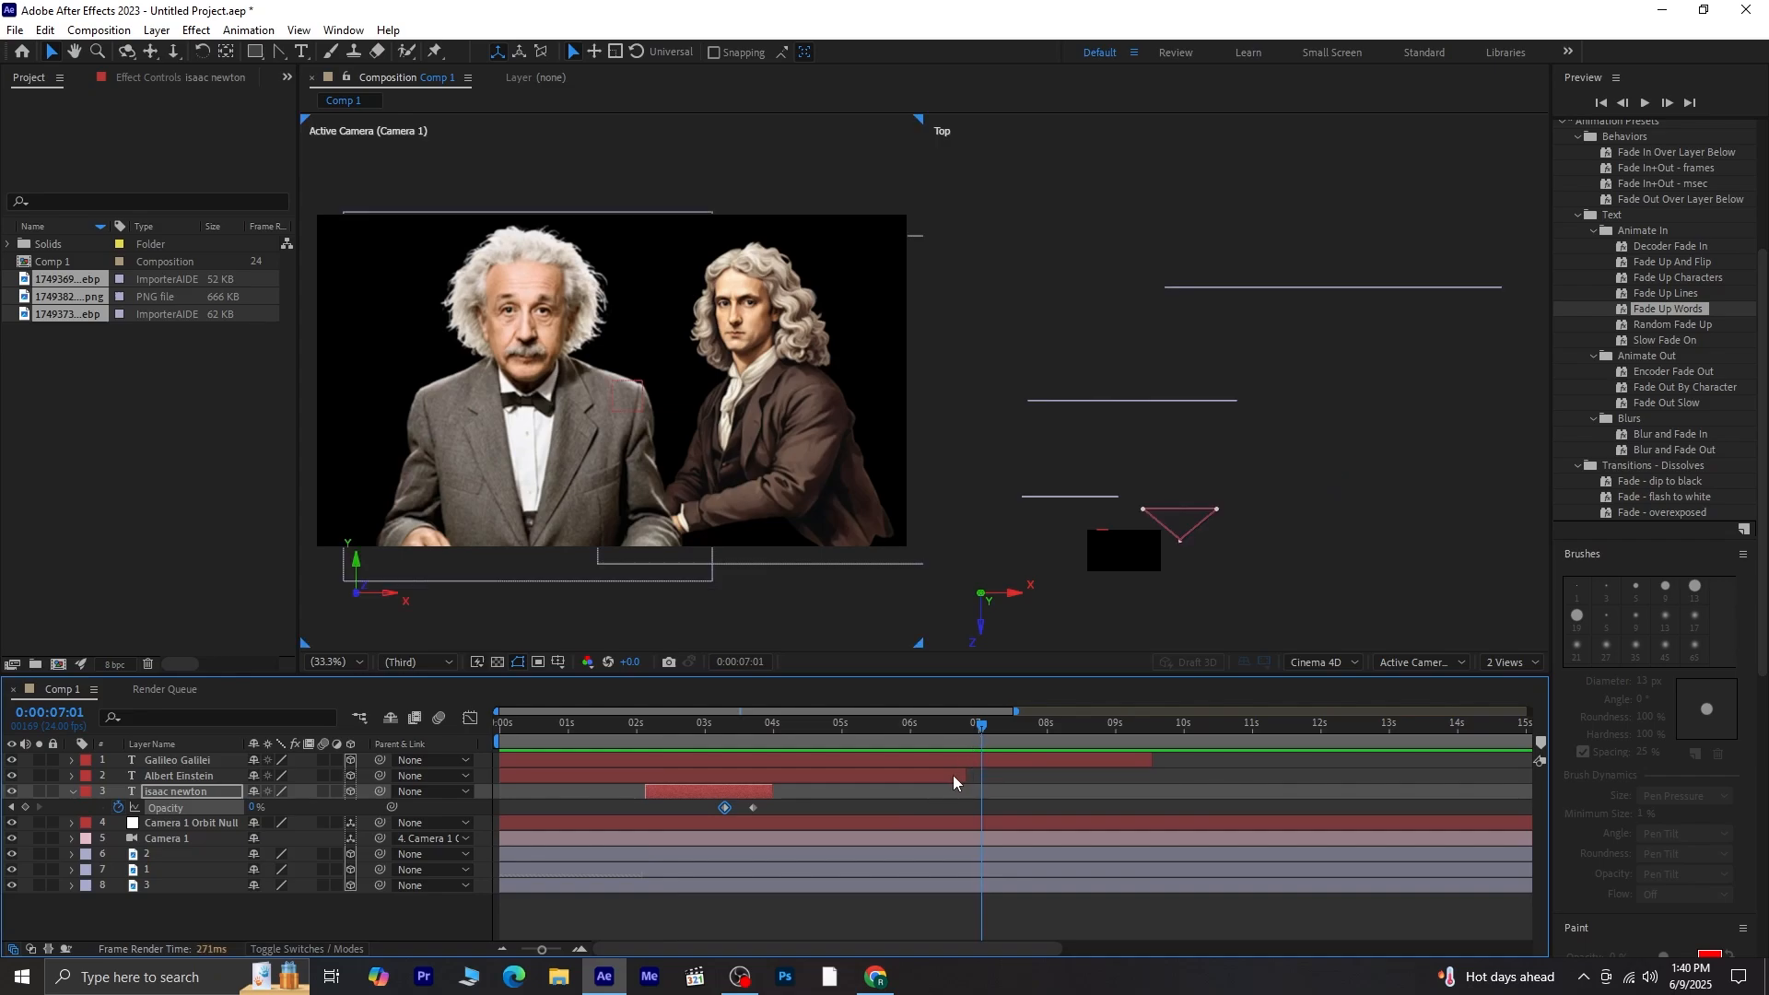
Step: Add an opacity keyframe to the Albert Einstein layer at 0:00:07:01 and extend the layer's end to that time
left_click(952, 776)
key("t")
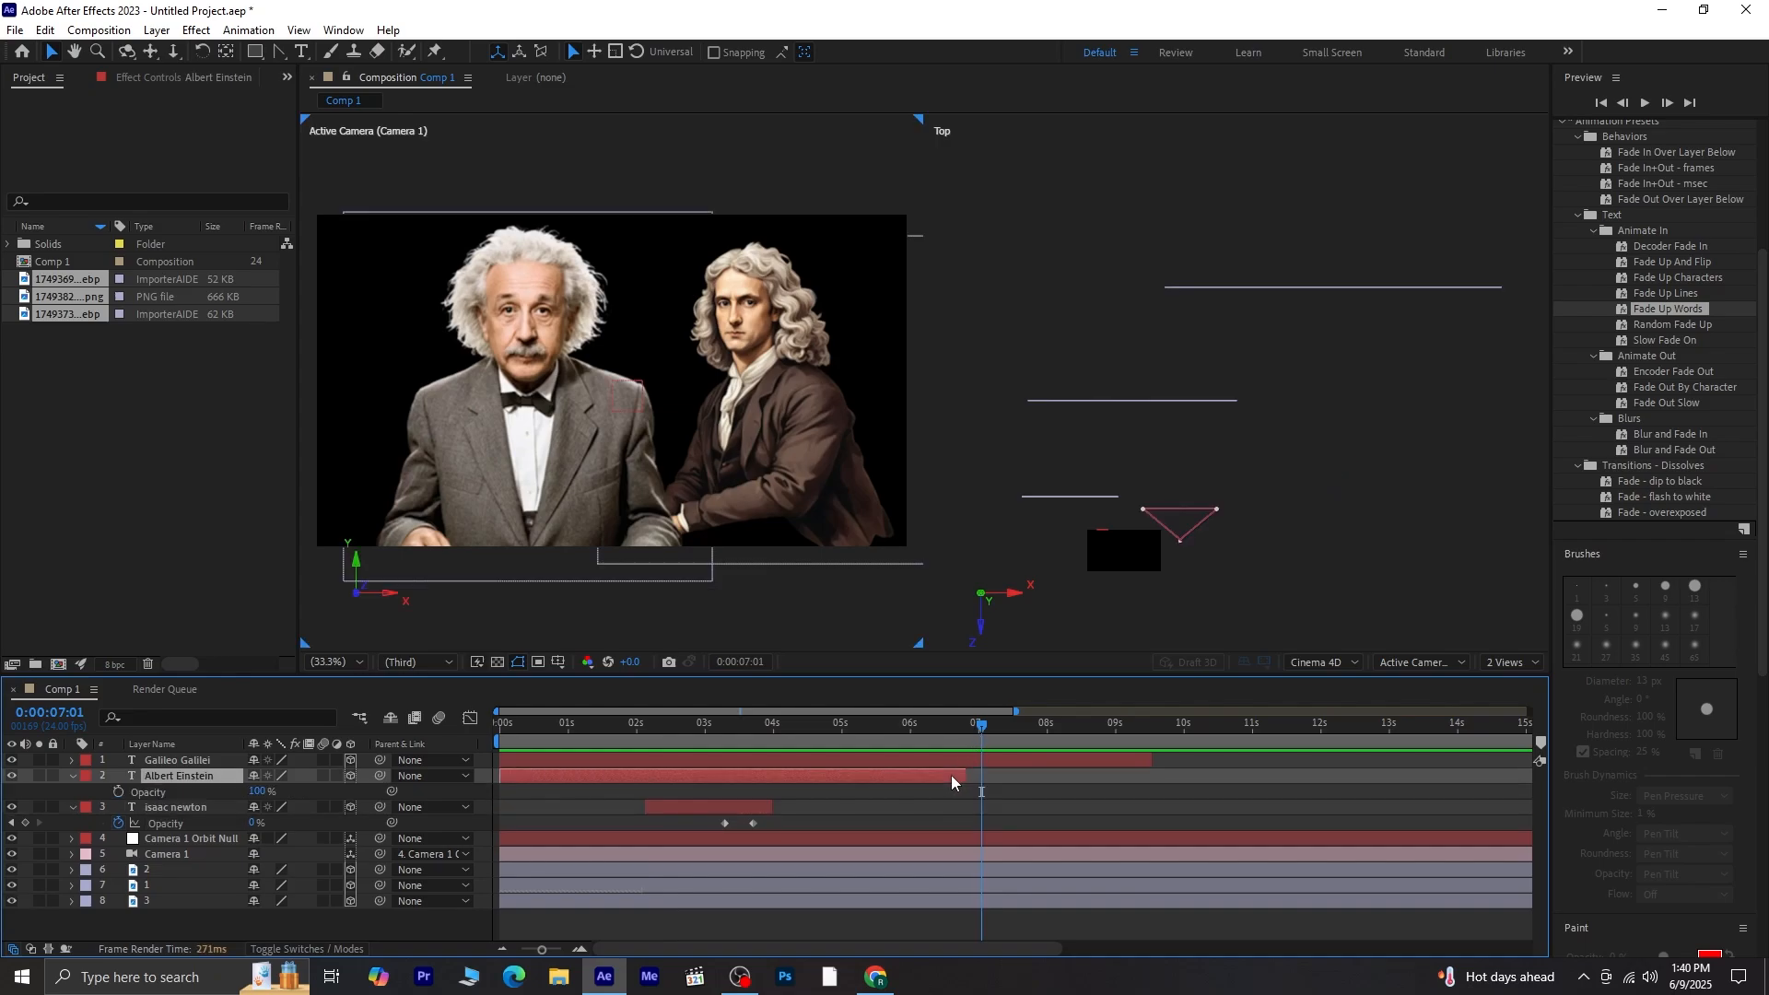
left_click(118, 792)
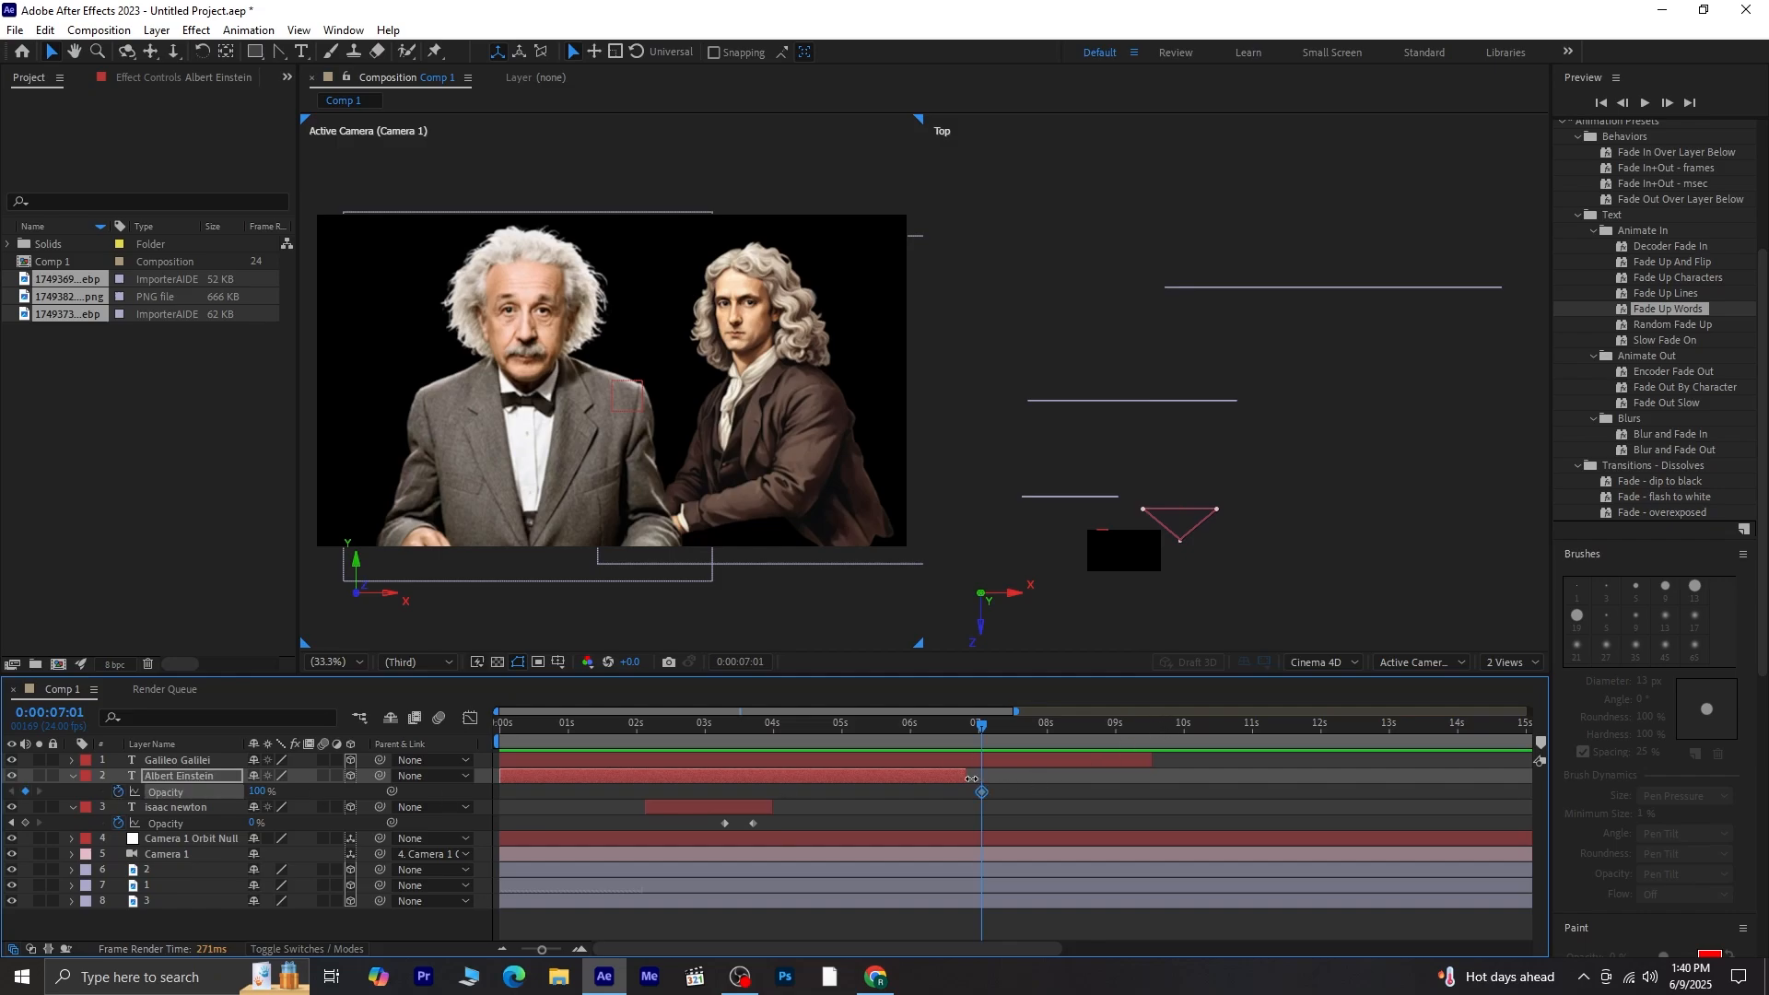
left_click_drag(972, 779, 982, 780)
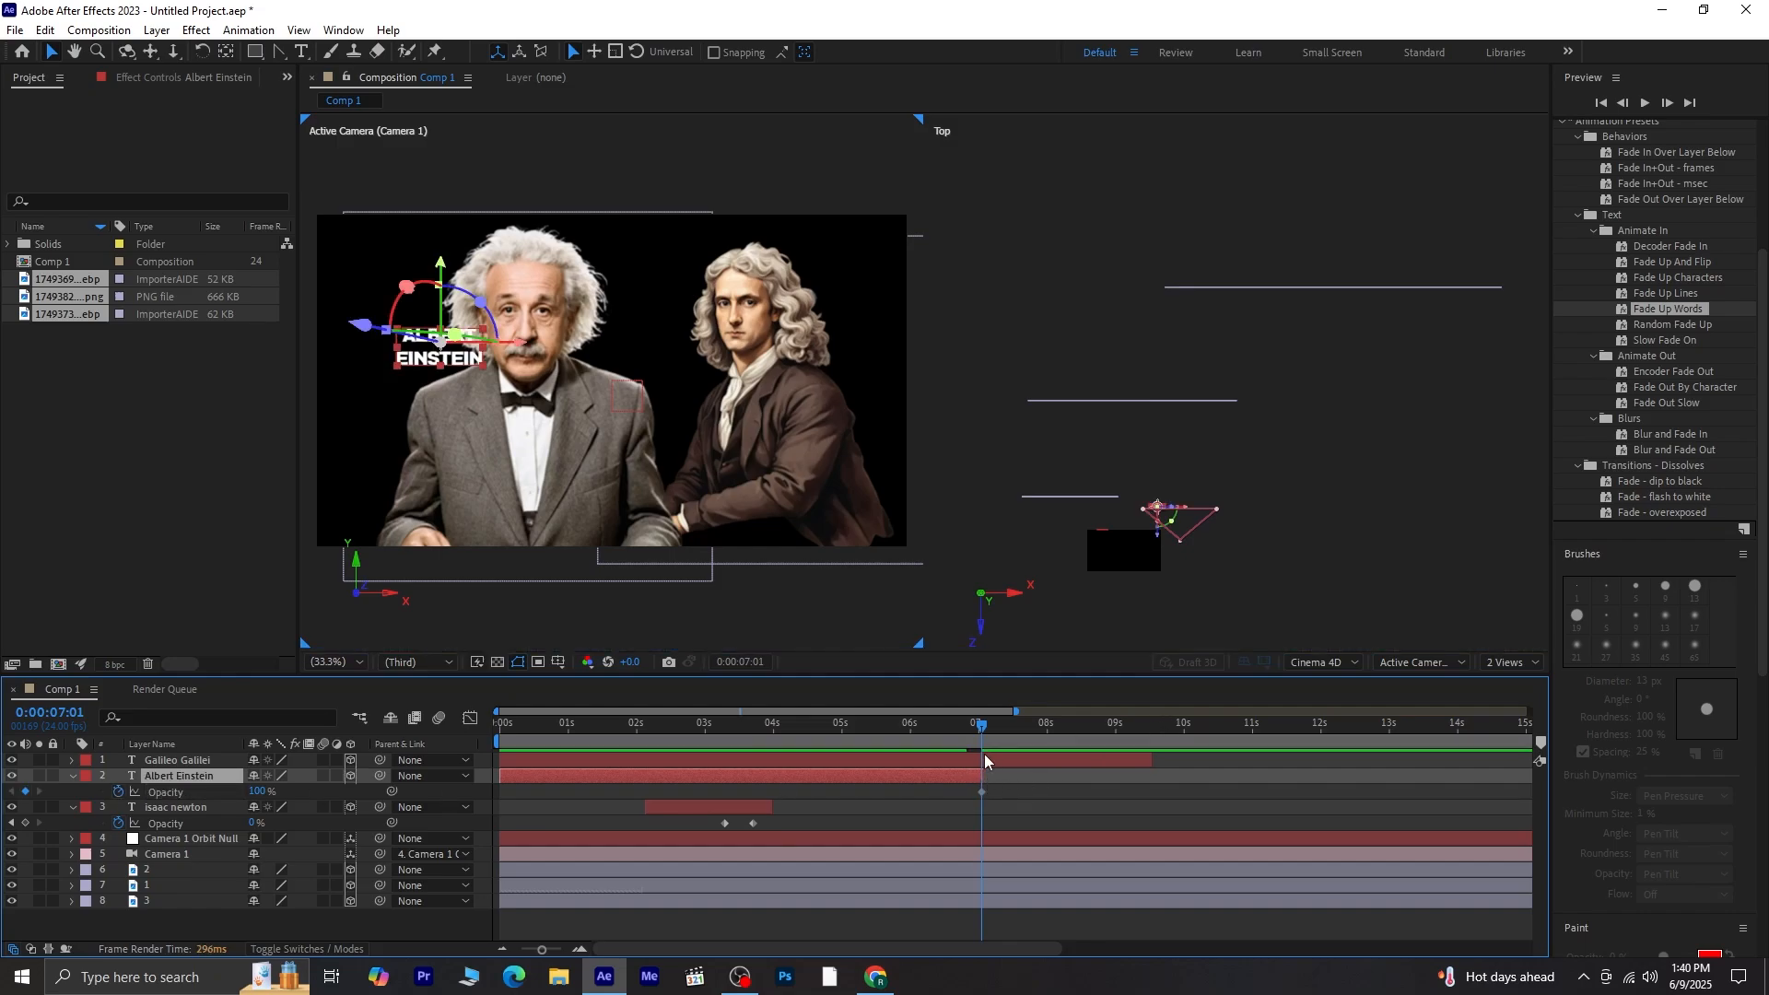
Step: Keyframe the Albert Einstein opacity at 100% at 0:00:06:08, and move its other keyframe to 0:00:06:19 with a value of 0%
left_click_drag(978, 716, 932, 765)
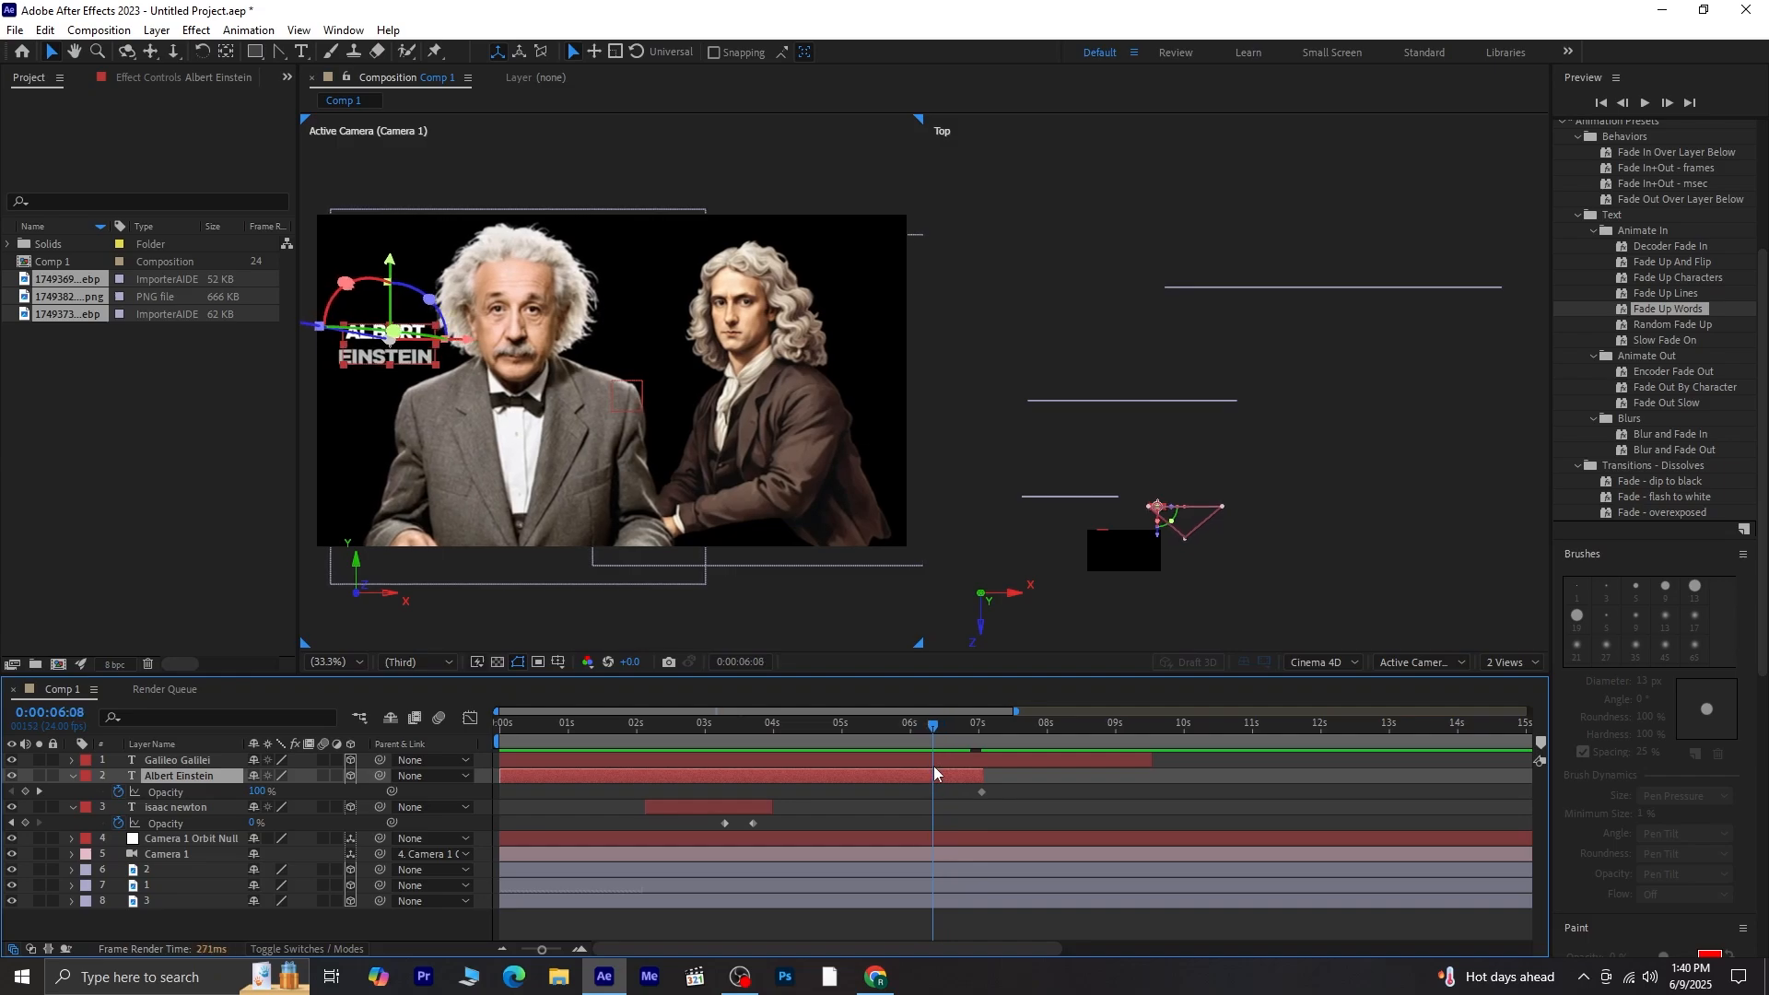
left_click(40, 792)
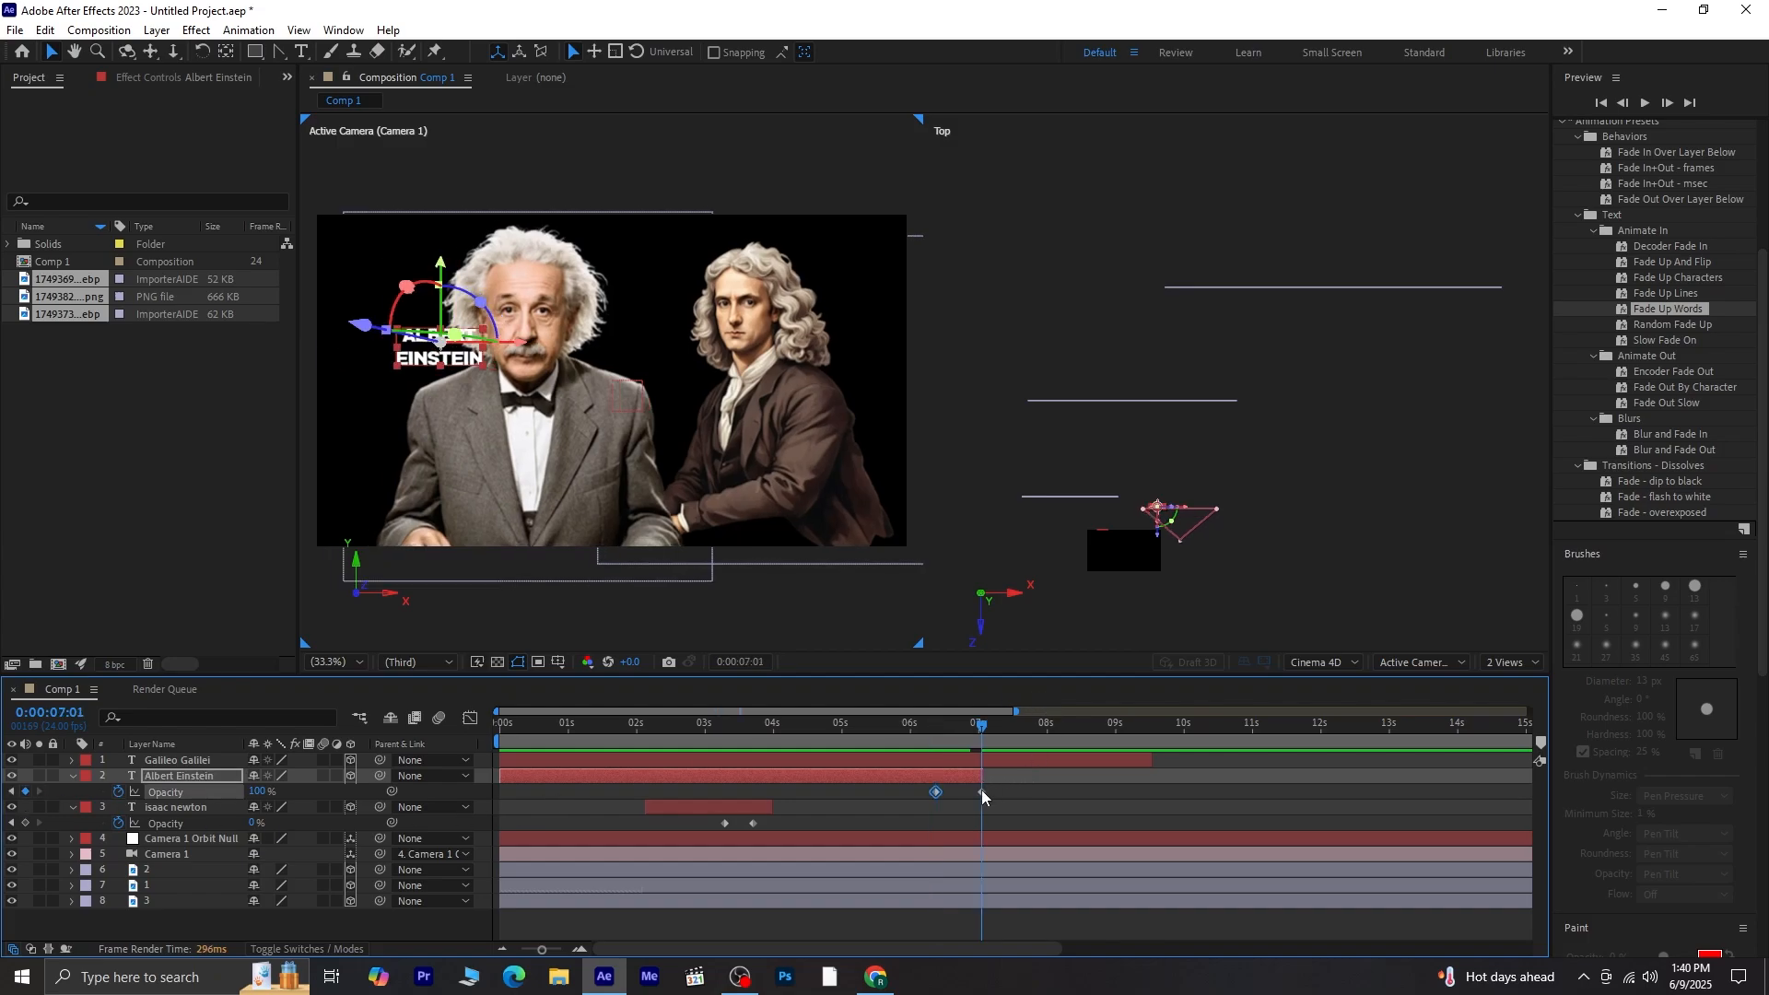
left_click_drag(976, 792, 964, 793)
left_click_drag(969, 731, 959, 749)
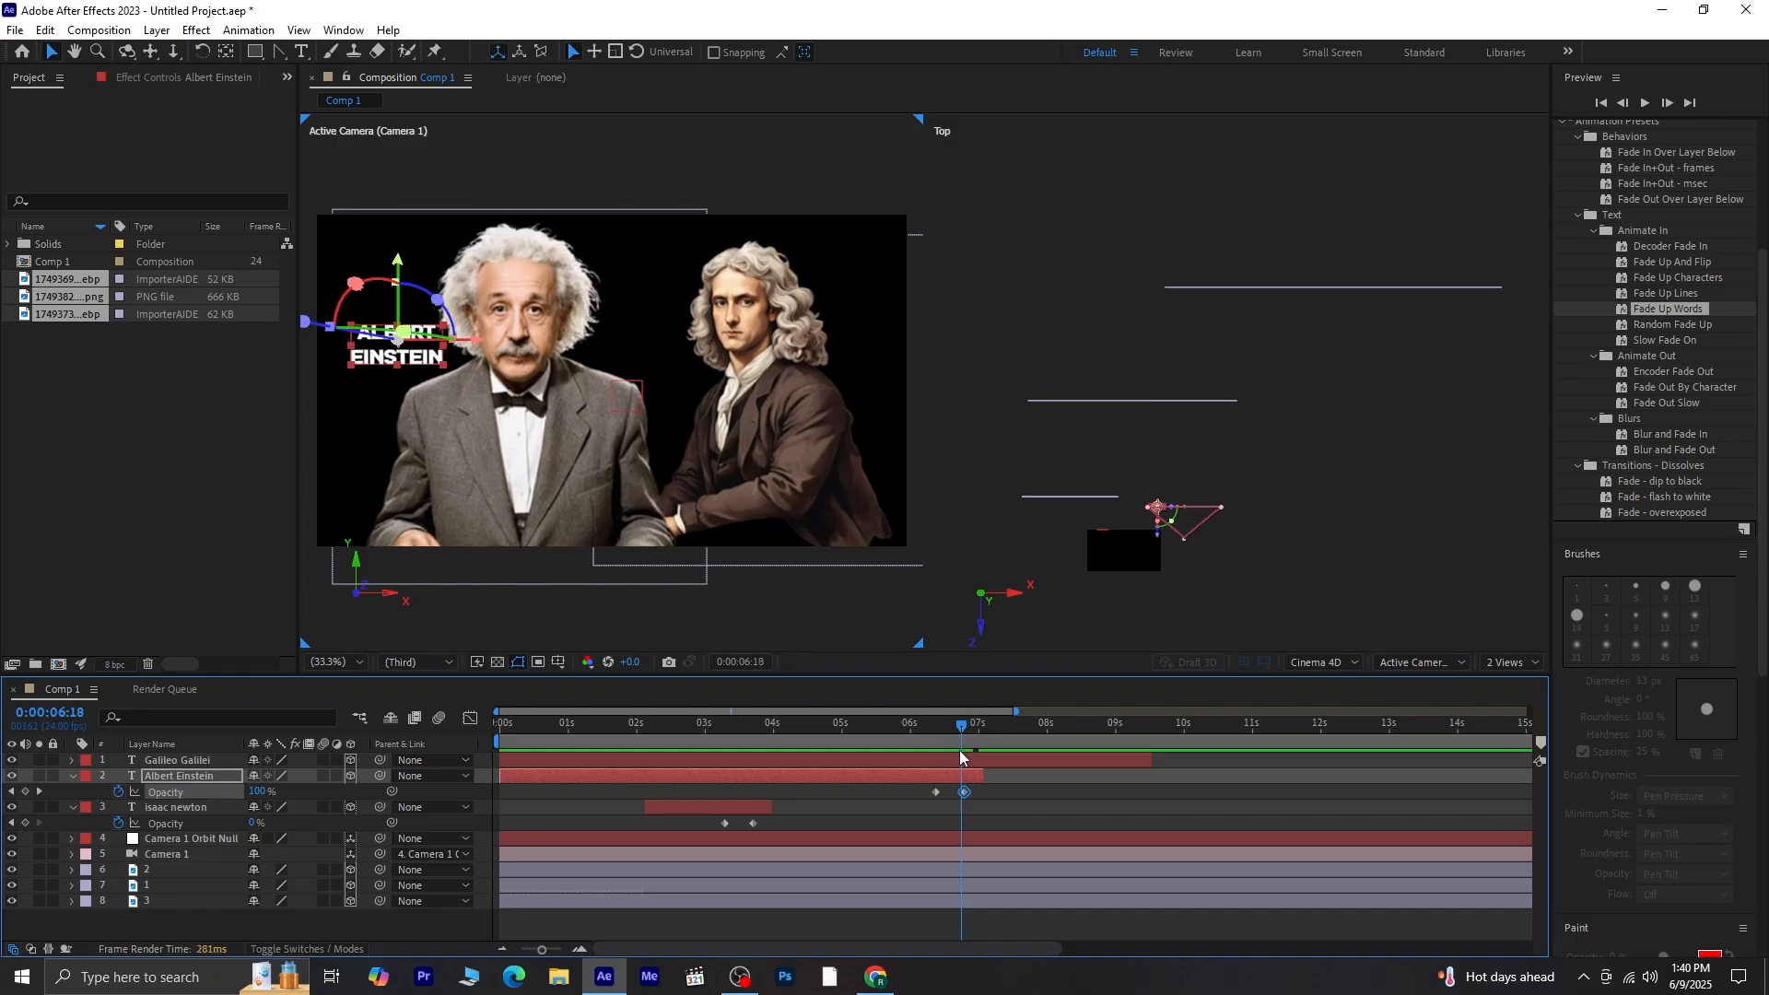
left_click(39, 790)
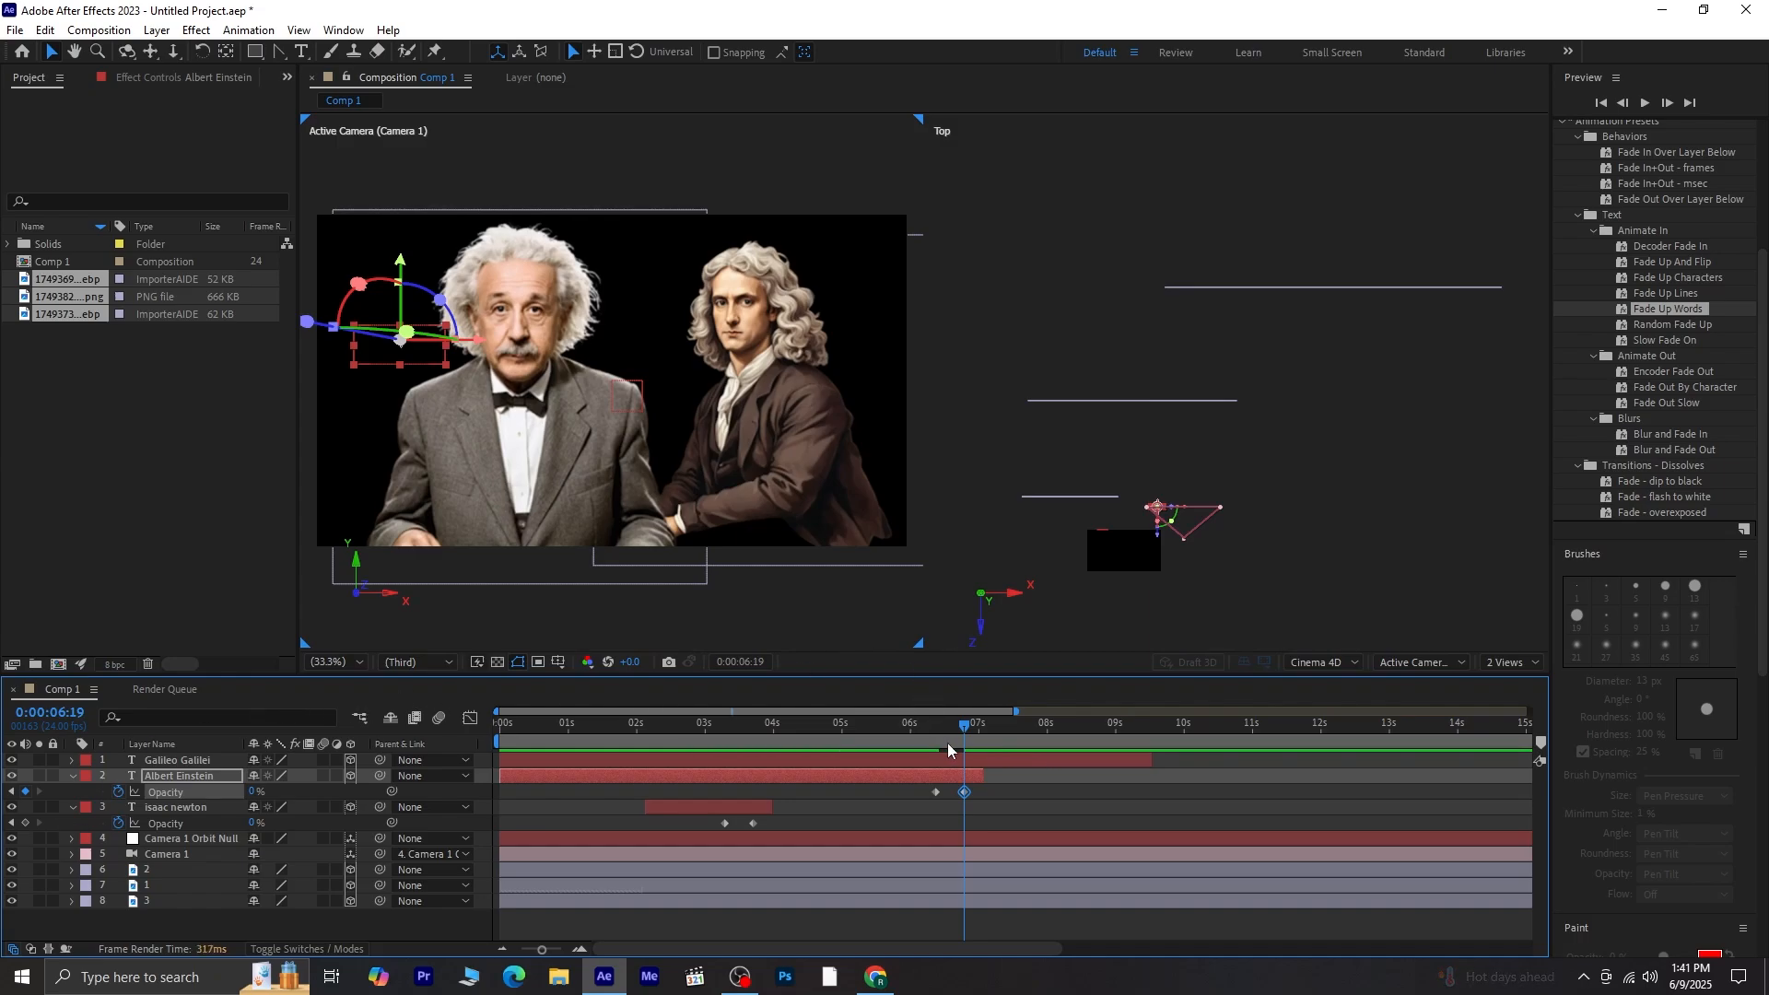
Step: Preview the composition from the first frame to check the isaac newton and Albert Einstein fade-outs
left_click_drag(960, 728, 665, 769)
key("Home")
key("space")
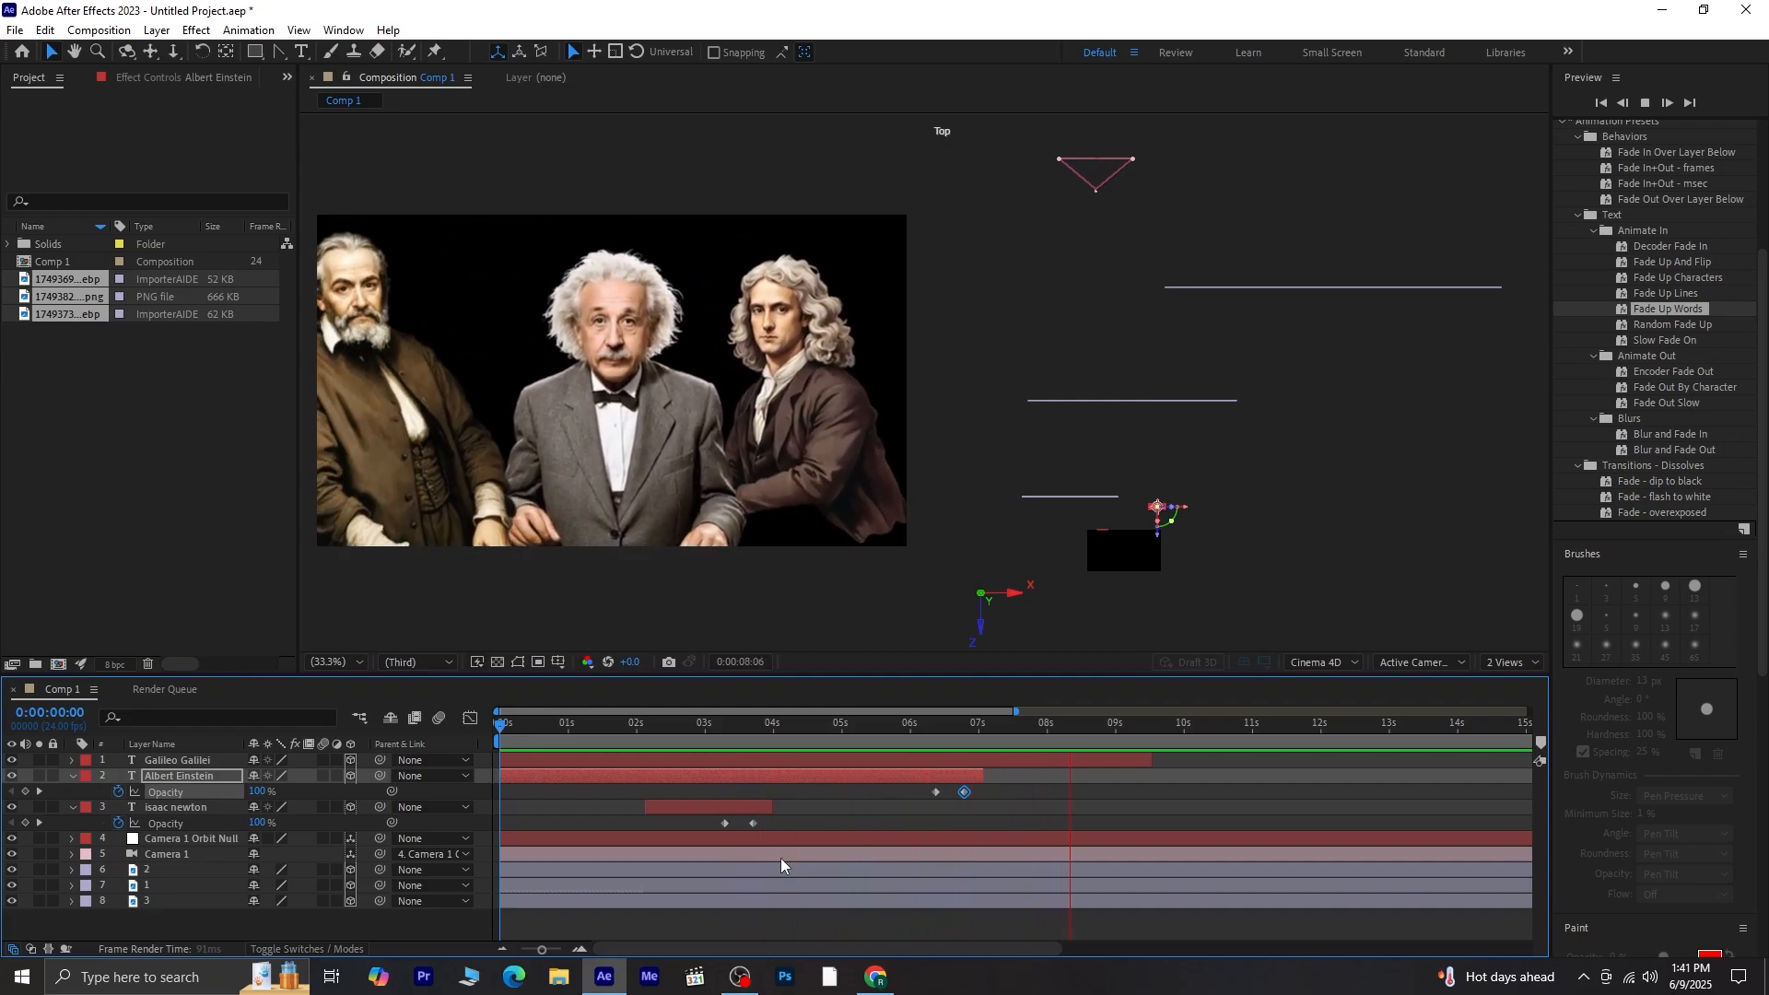
Step: Extend the Galileo Galilei layer to about ten seconds and keyframe its opacity from 100% at 0:00:09:12 to 0% at 0:00:09:23
left_click(1166, 726)
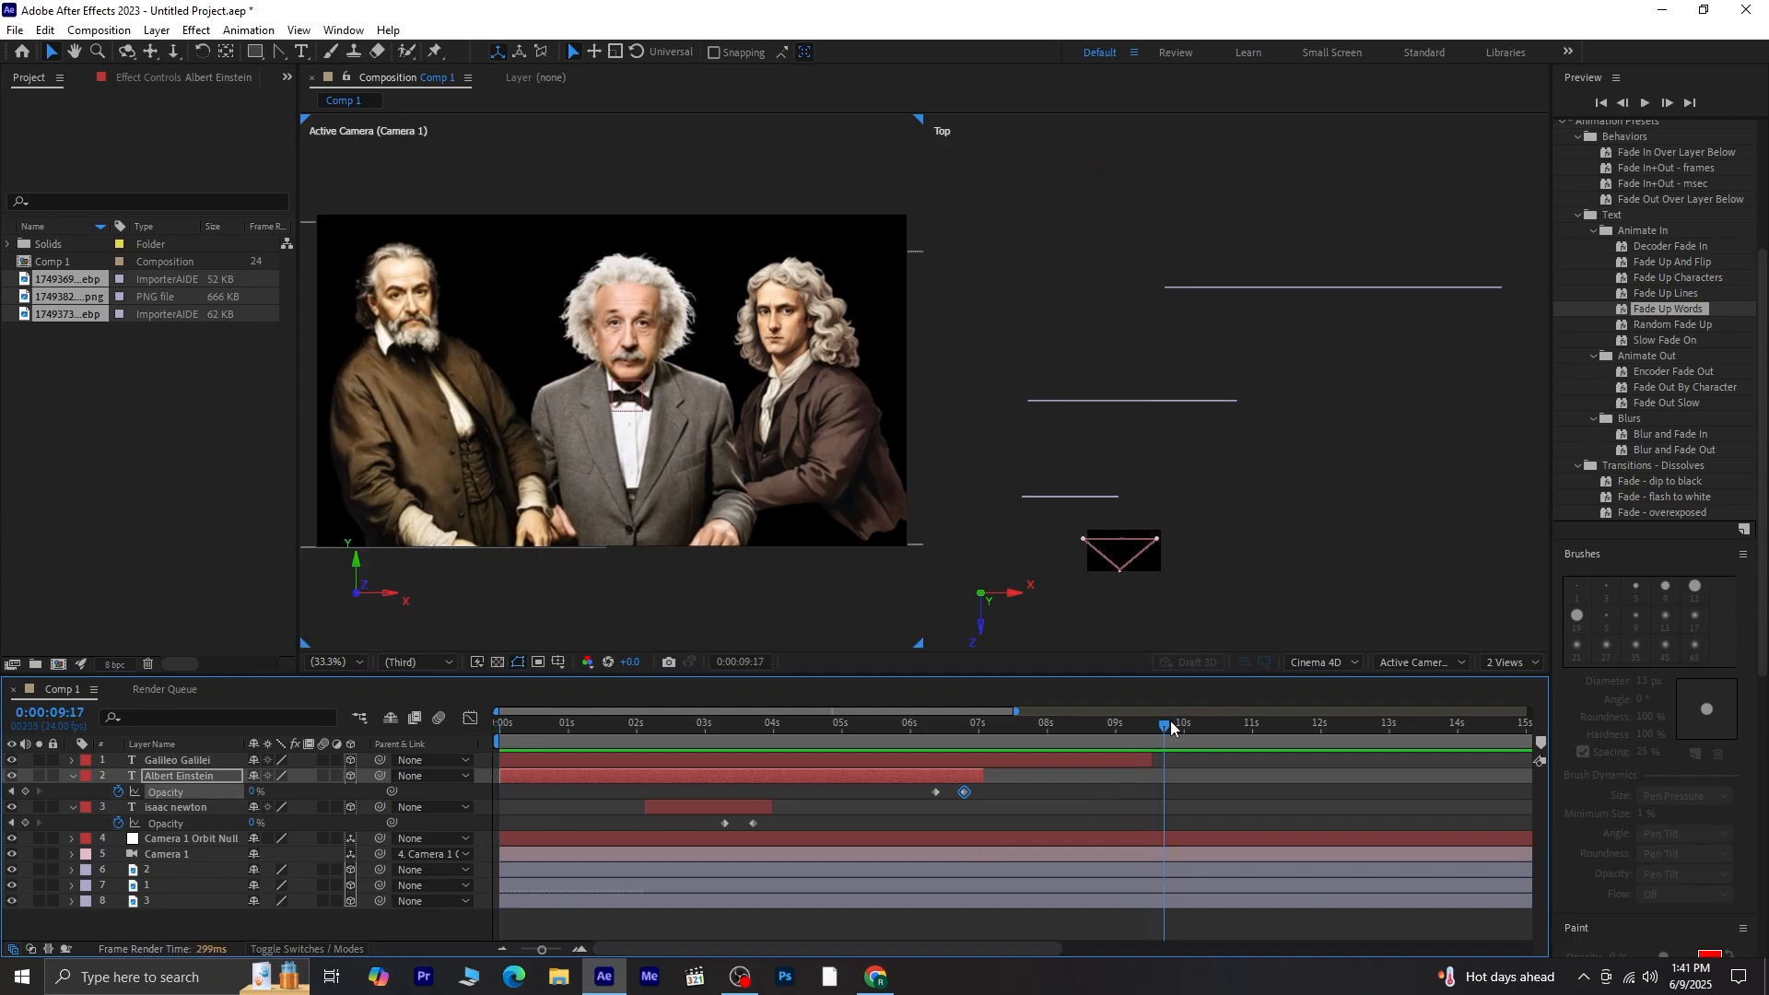
left_click_drag(1150, 757, 1185, 760)
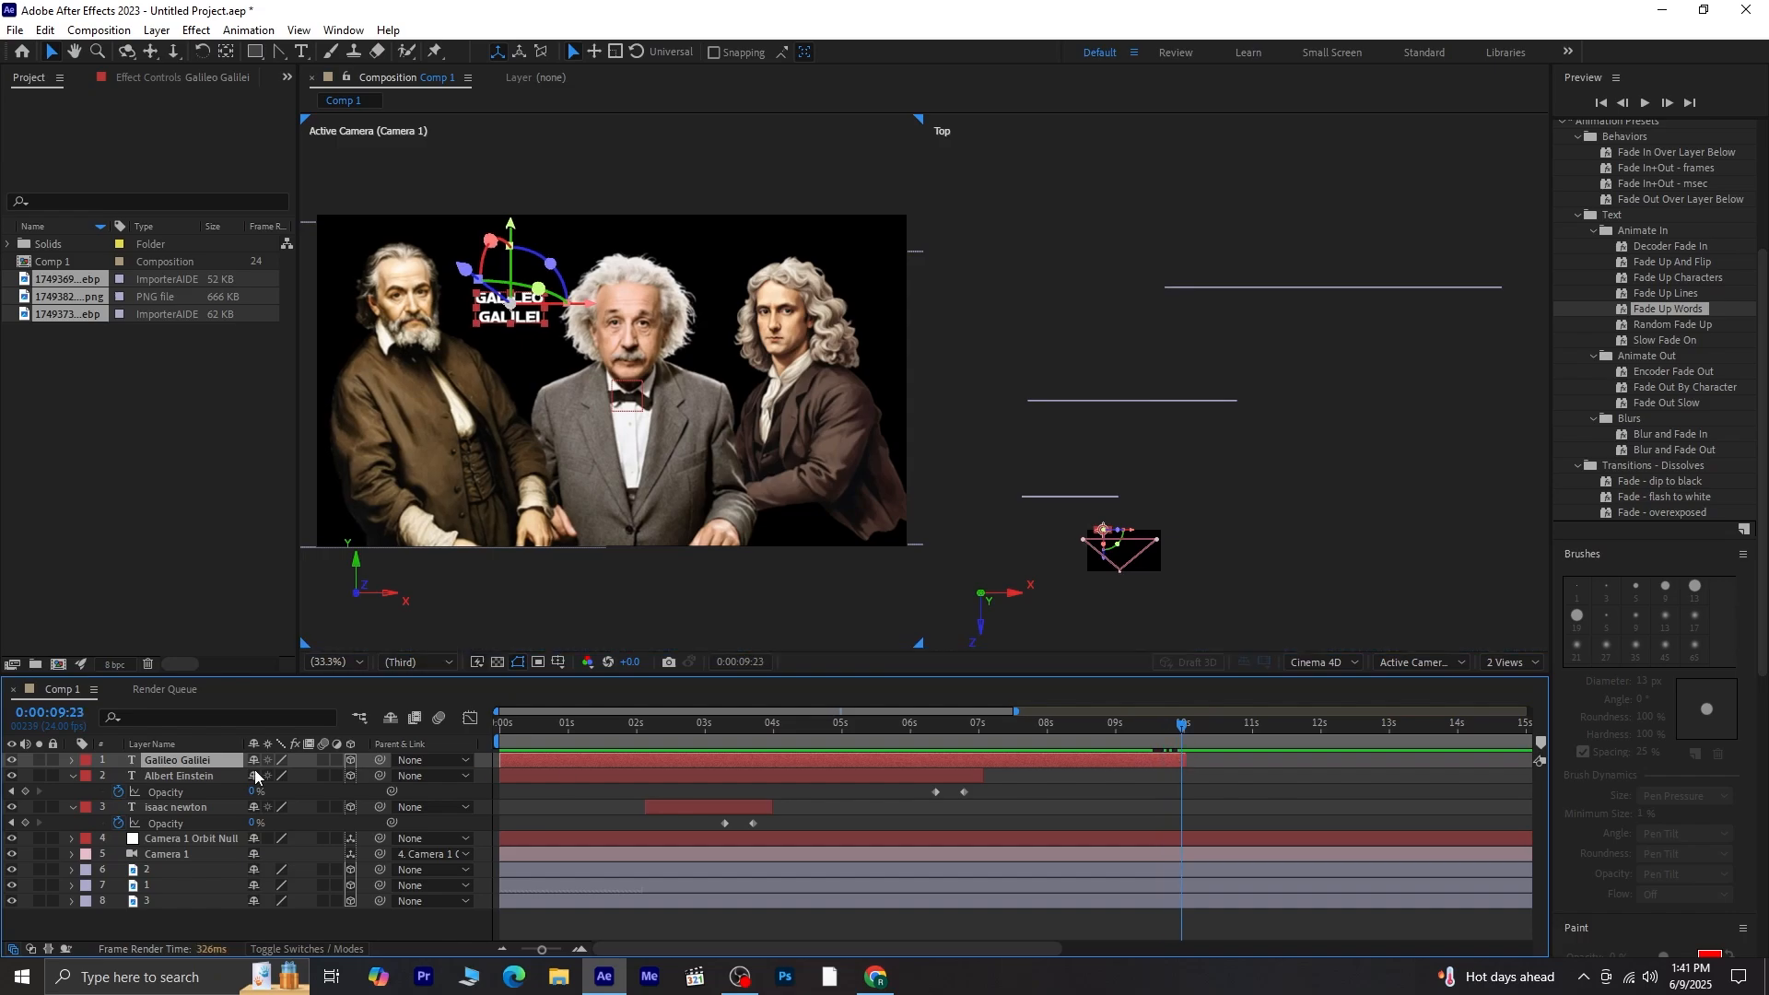
key("t")
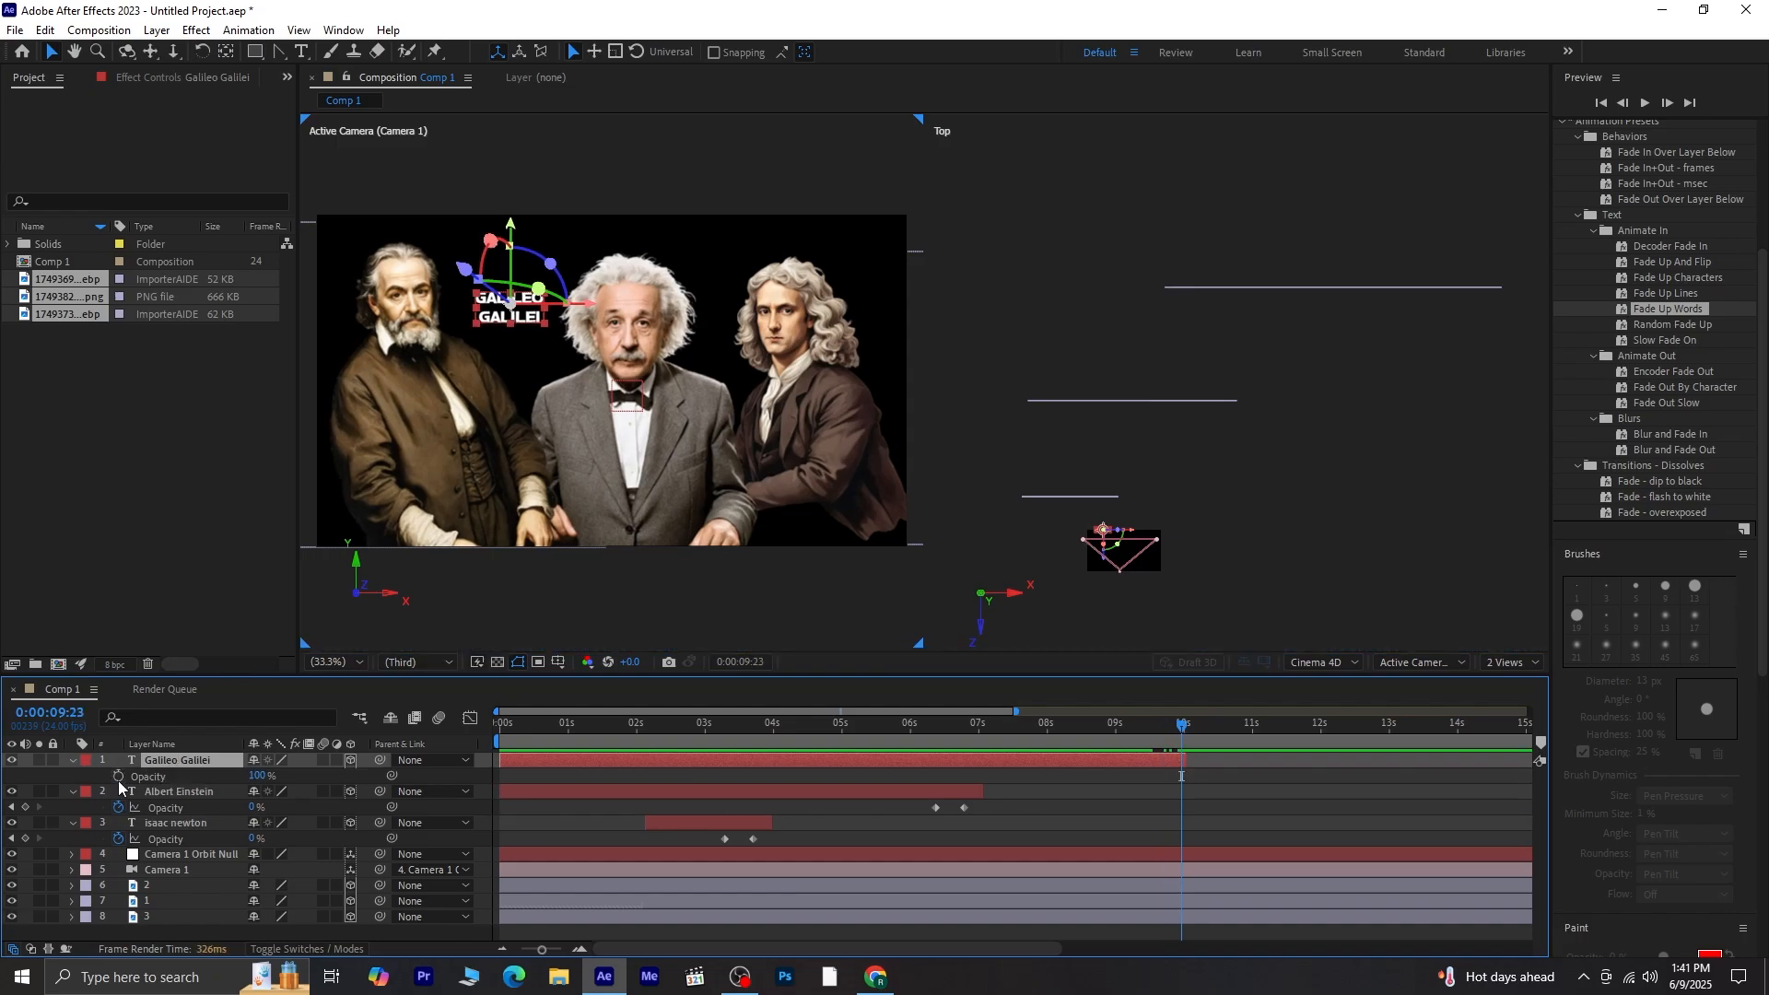
left_click(118, 776)
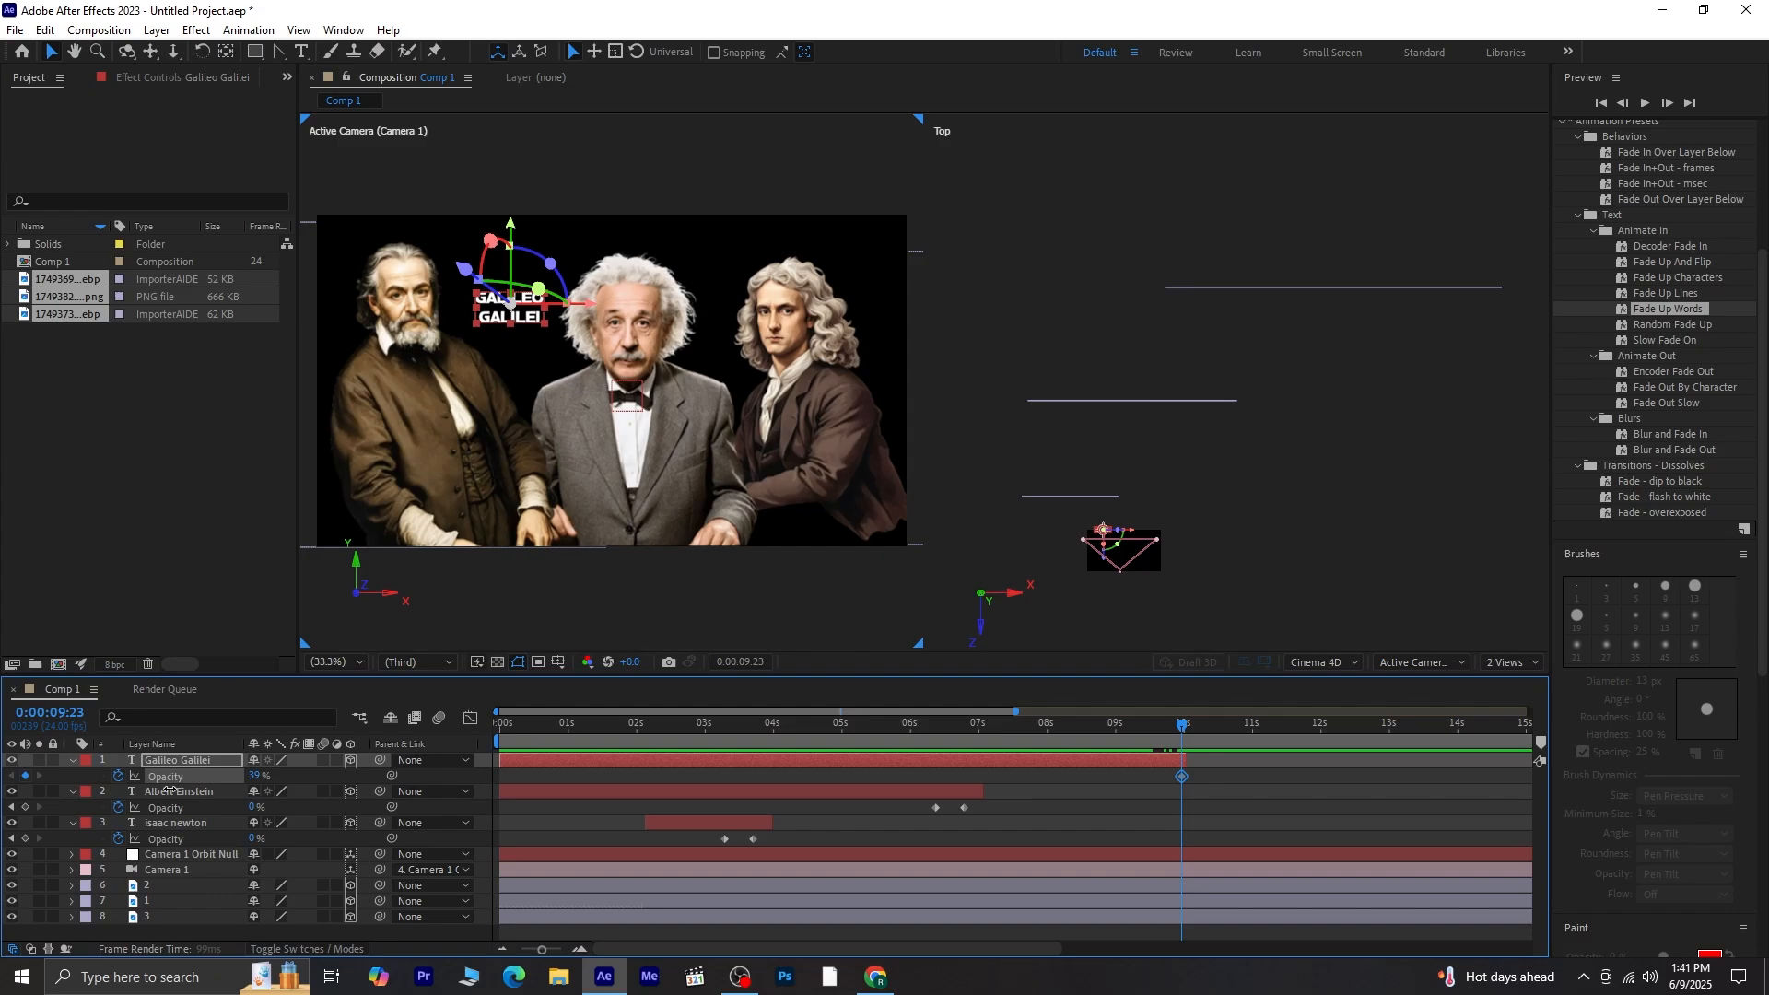
left_click_drag(169, 790, 77, 793)
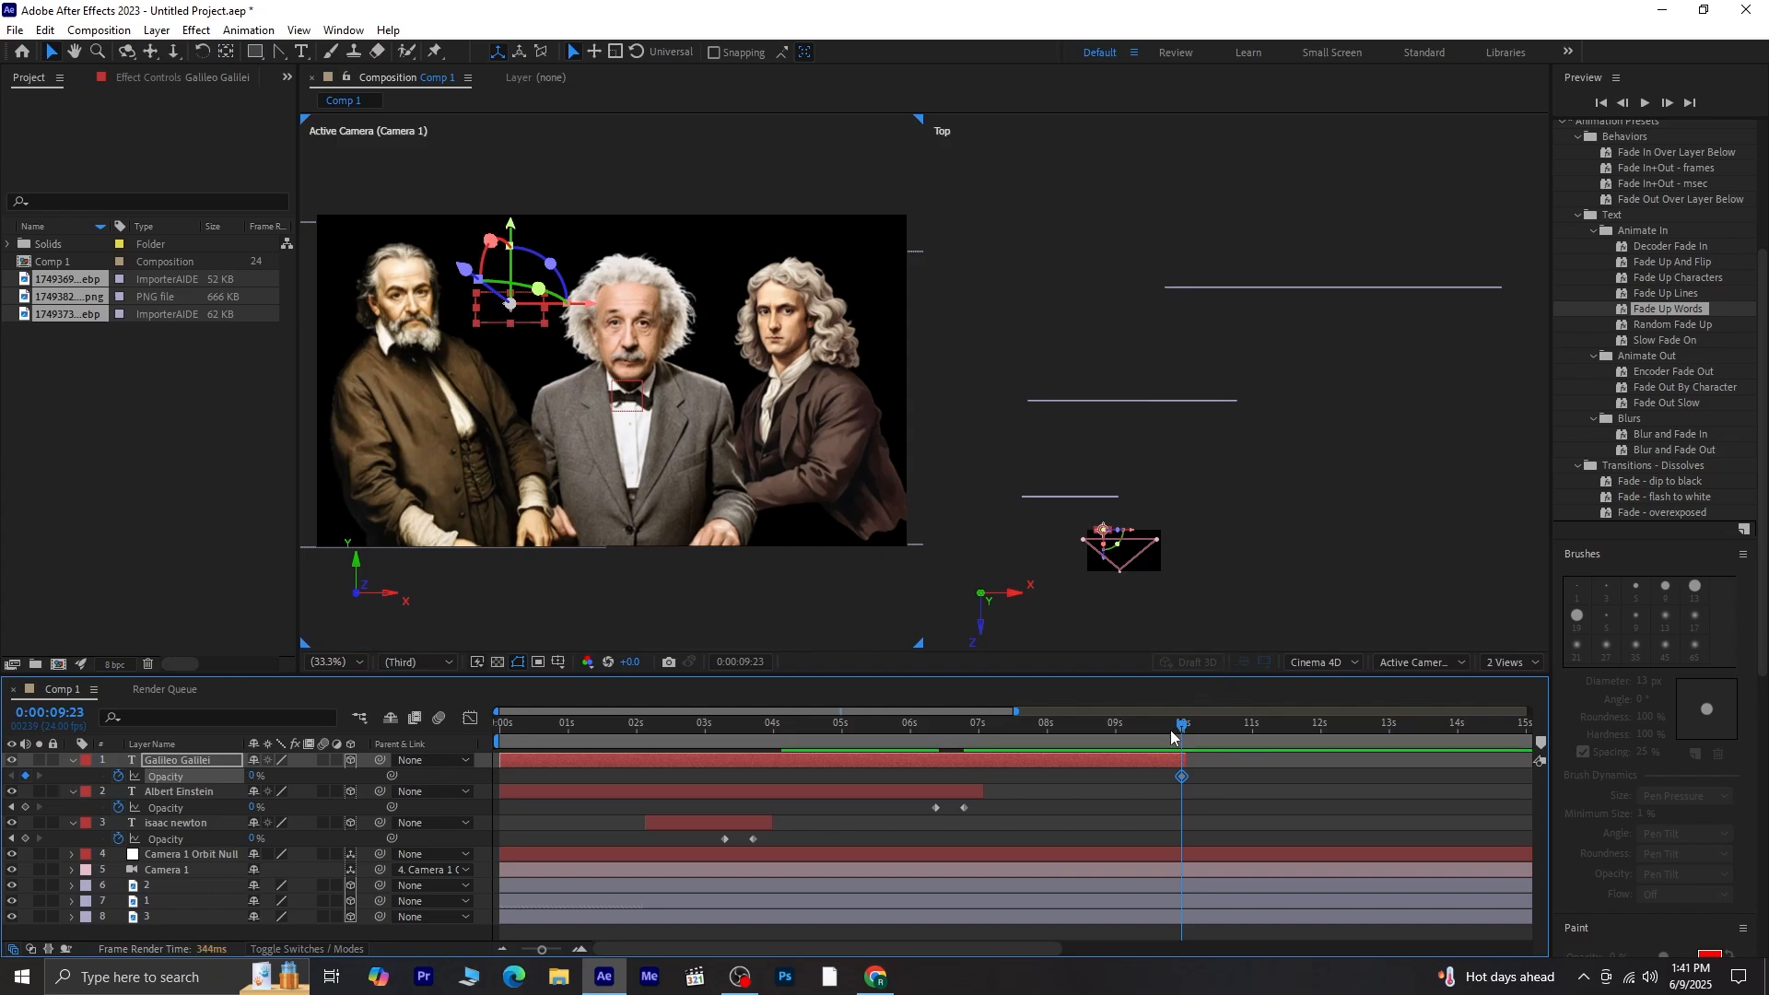
left_click_drag(1170, 735, 1150, 749)
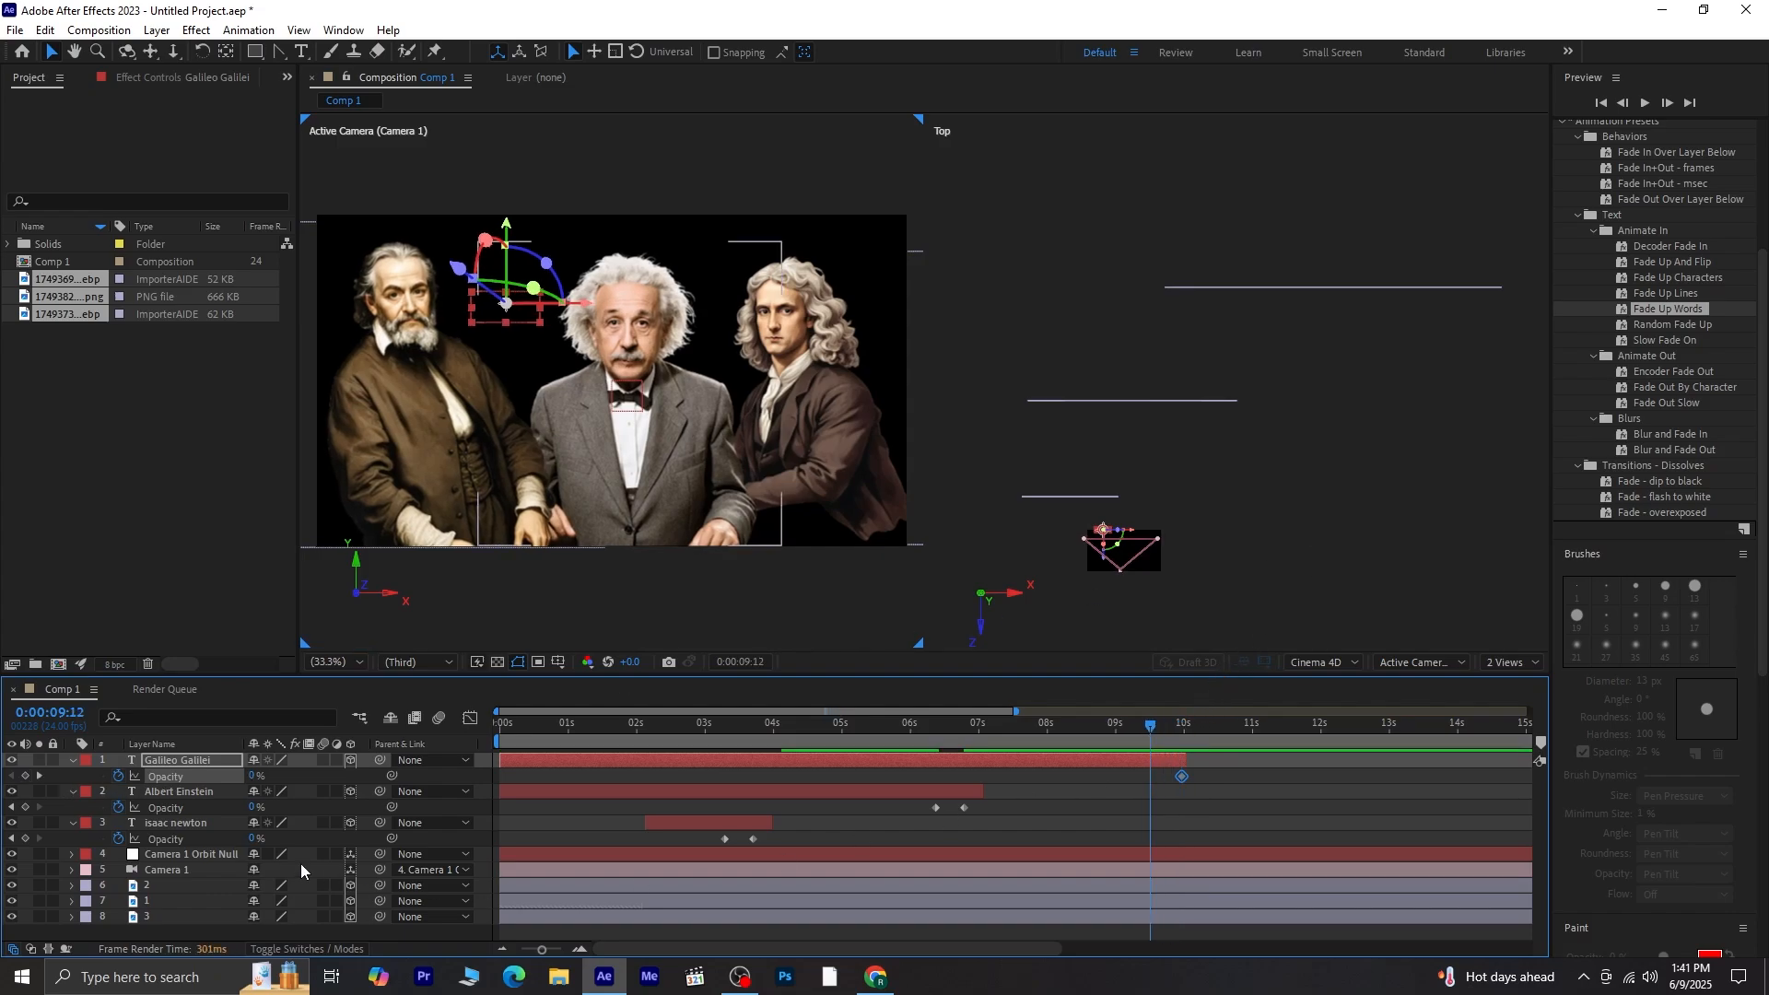
left_click_drag(266, 776, 749, 774)
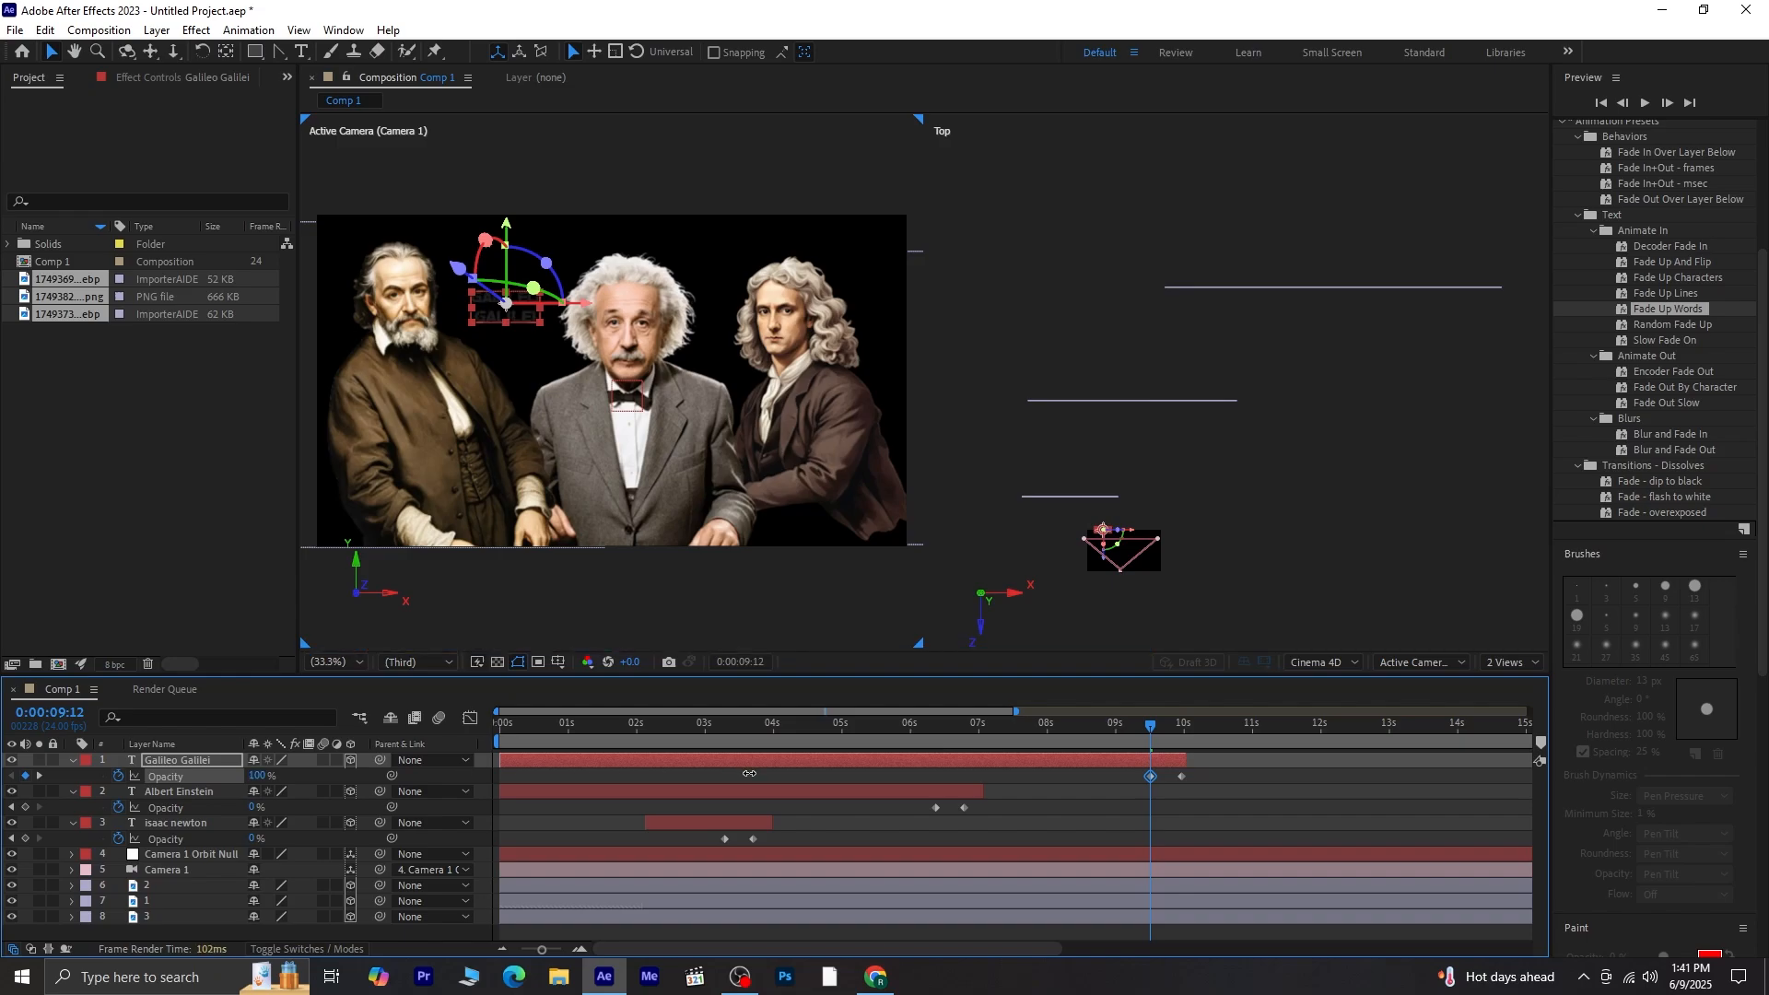
Step: Collapse the three title layers' properties and play the finished animation from the first frame
left_click_drag(1147, 739, 431, 827)
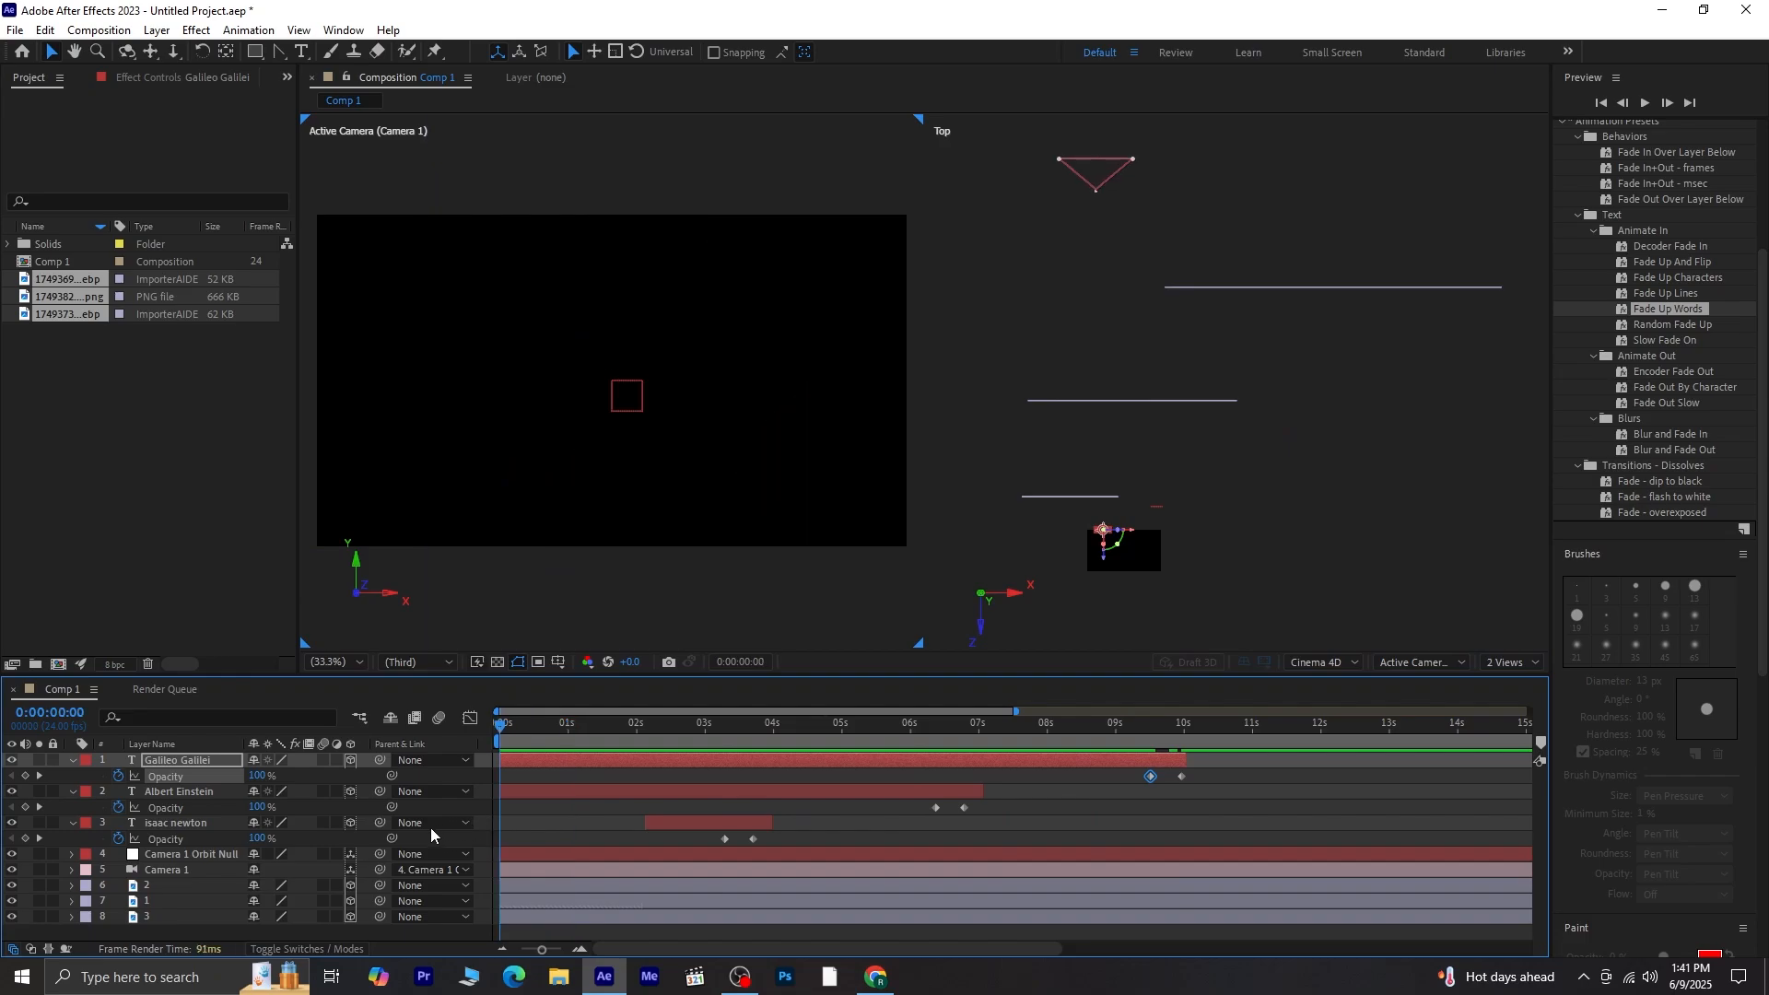
left_click(74, 760)
left_click(74, 775)
left_click(73, 791)
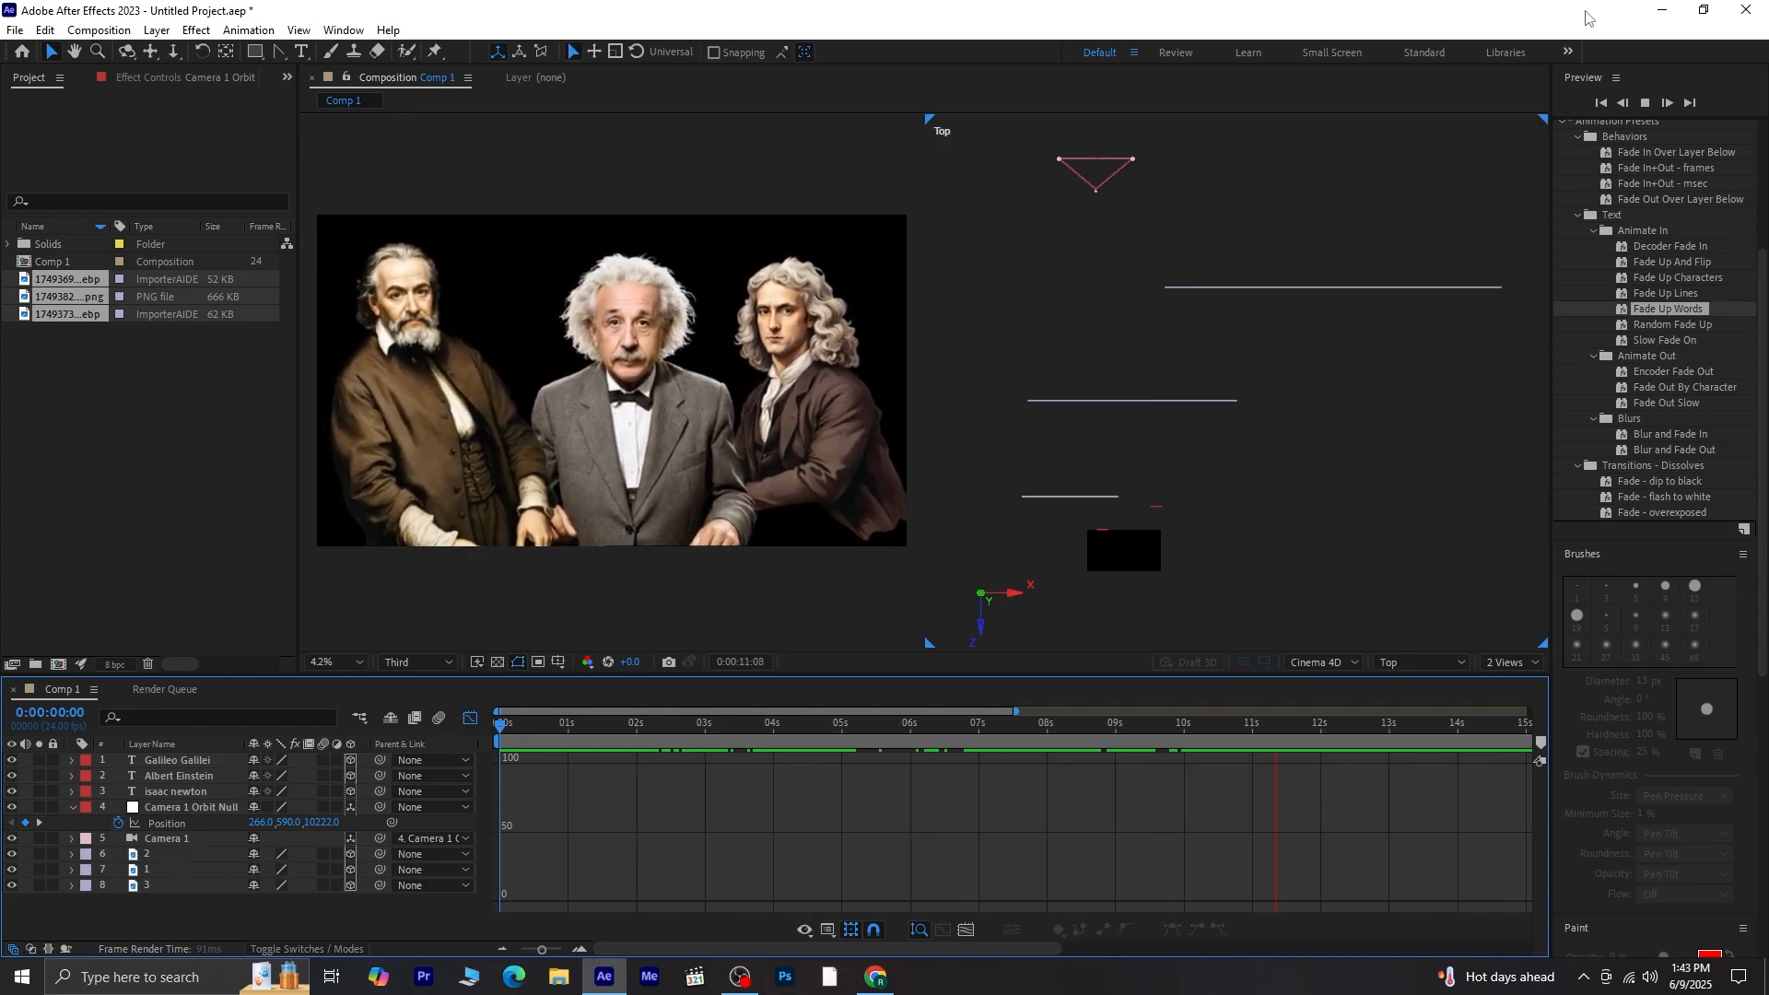
key("space")
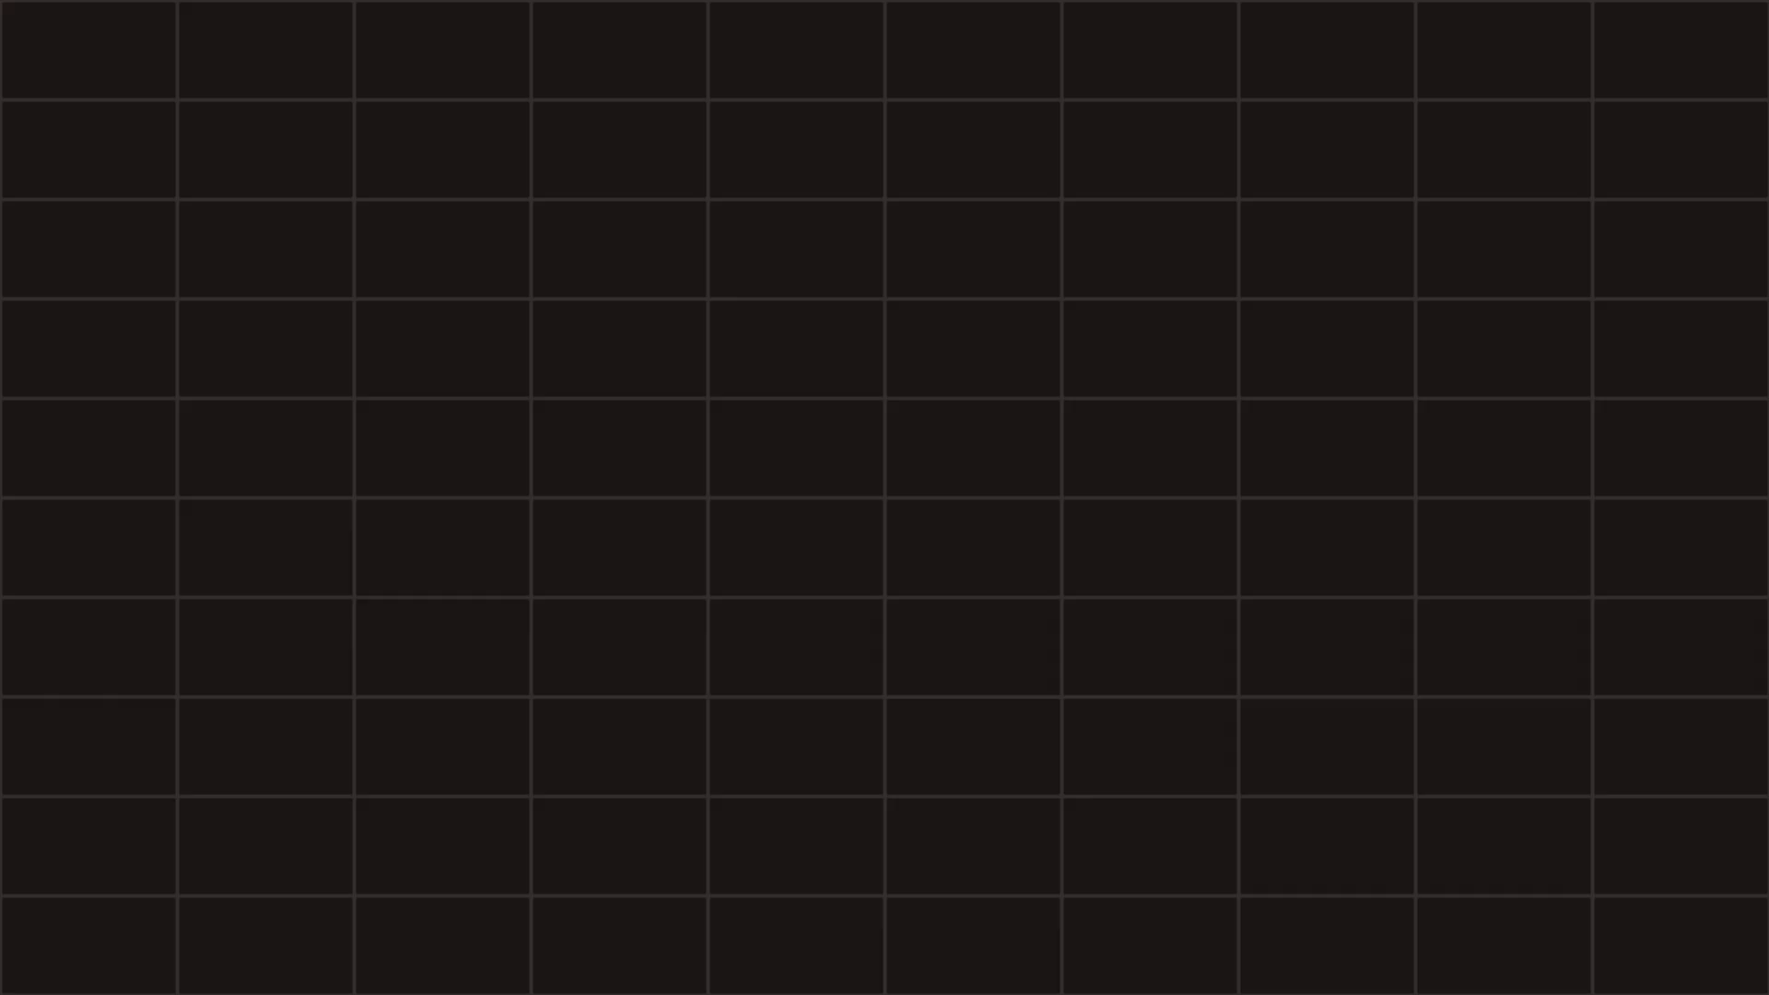